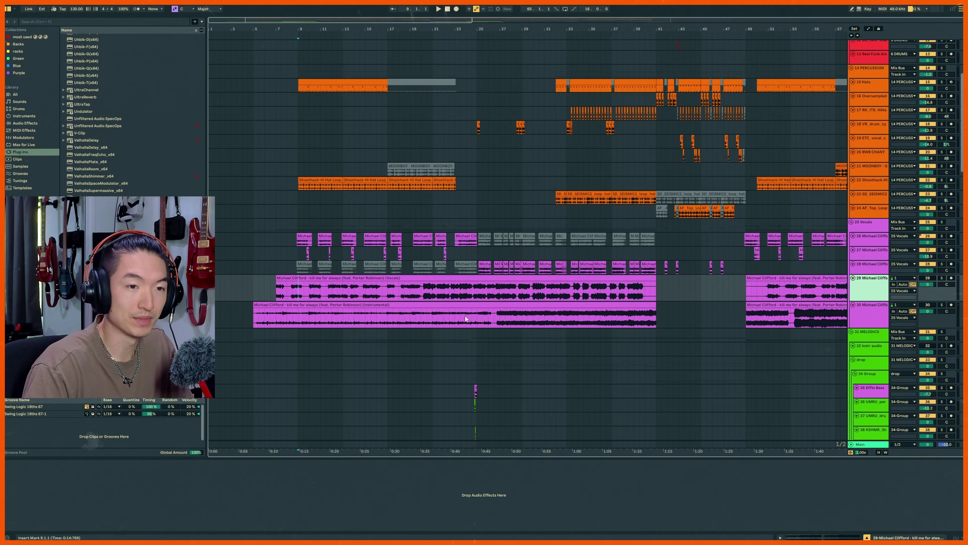
- Solo the original vocals track, open its first clip's sample and play it from bar 9
left_click(325, 279)
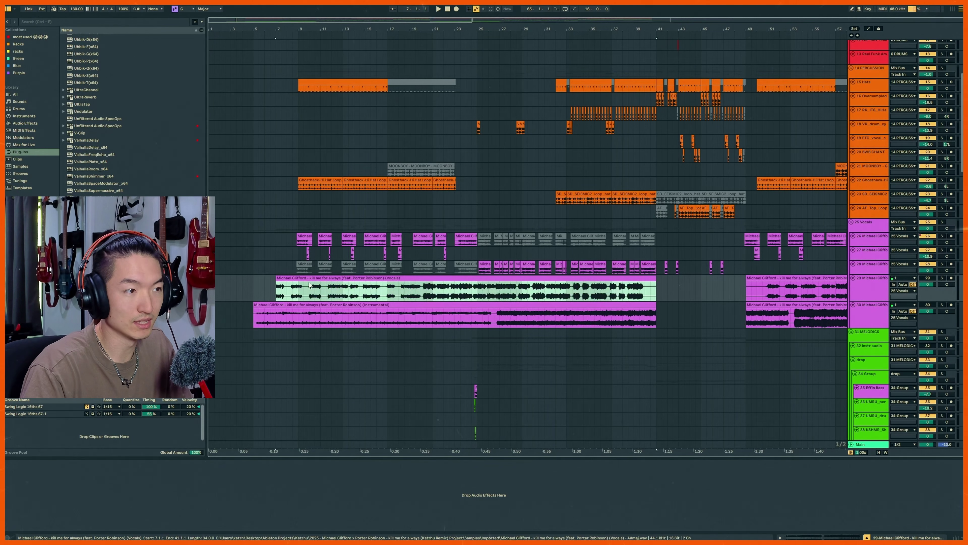
key("s")
double_click(325, 278)
key("space")
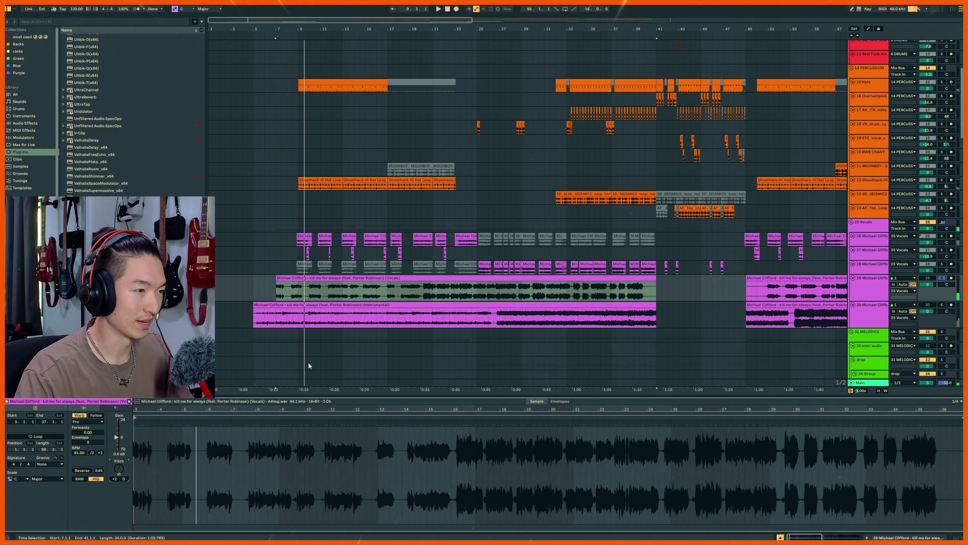
left_click(299, 291)
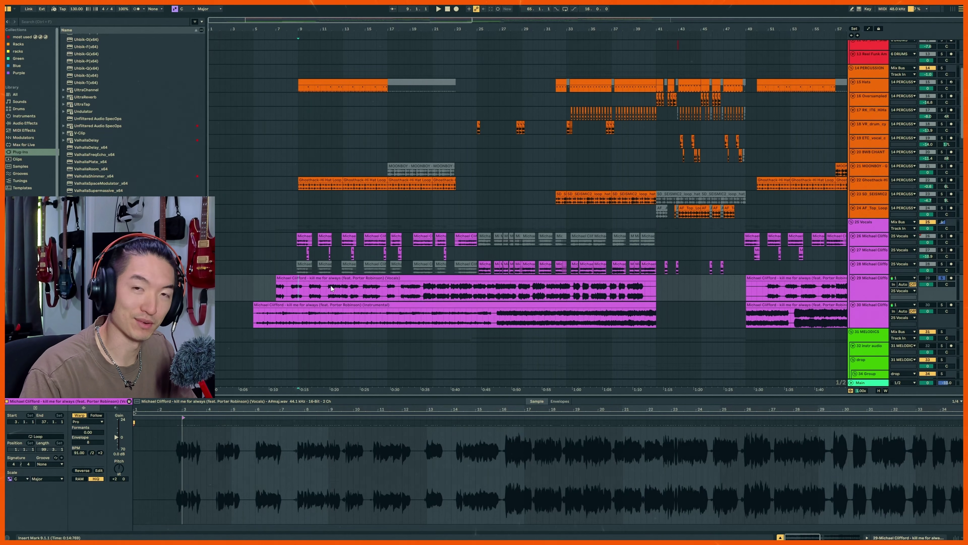
- Select the first drum clip at bar 9 and play the arrangement from there with the chopped vocals
key("z")
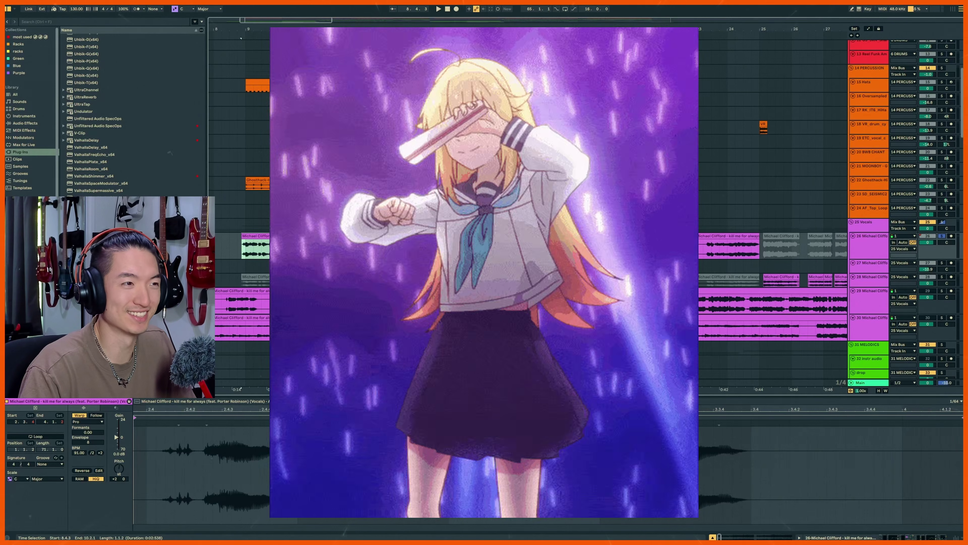
scroll(357, 224, "down", 3)
scroll(362, 228, "up", 5)
scroll(381, 218, "down", 1)
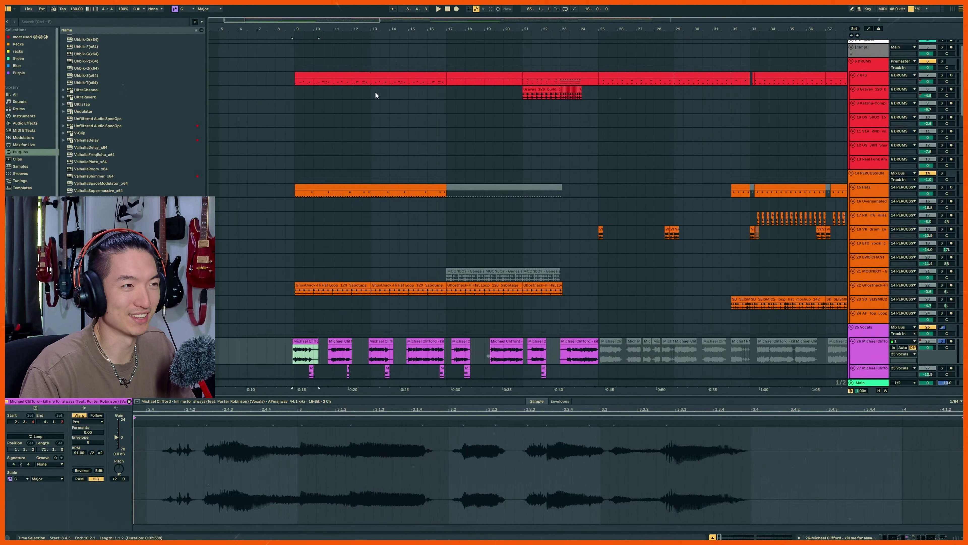
left_click(386, 73)
key("space")
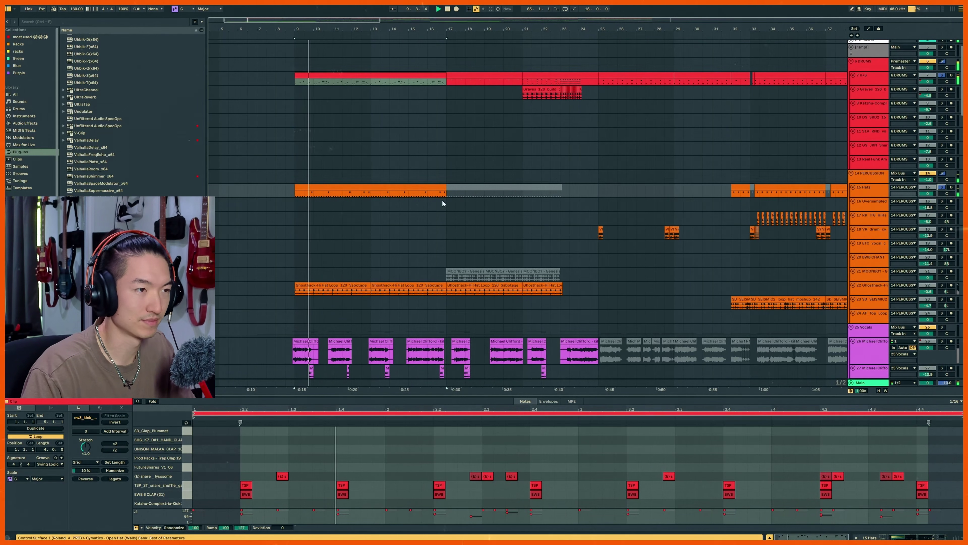
- Examine the warp settings of the first two chopped vocal clips, including the list of available warp modes
scroll(455, 208, "down", 3)
scroll(454, 208, "down", 4)
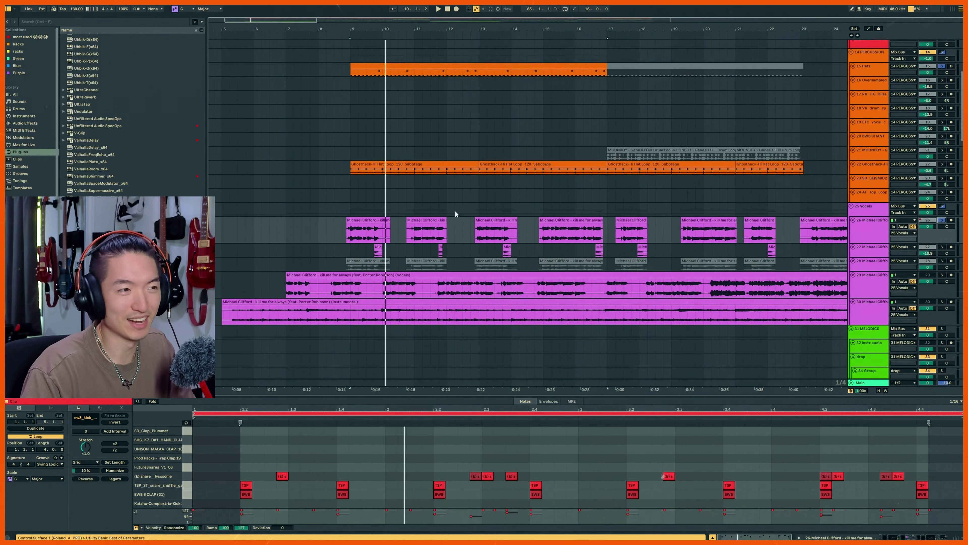
left_click(368, 220)
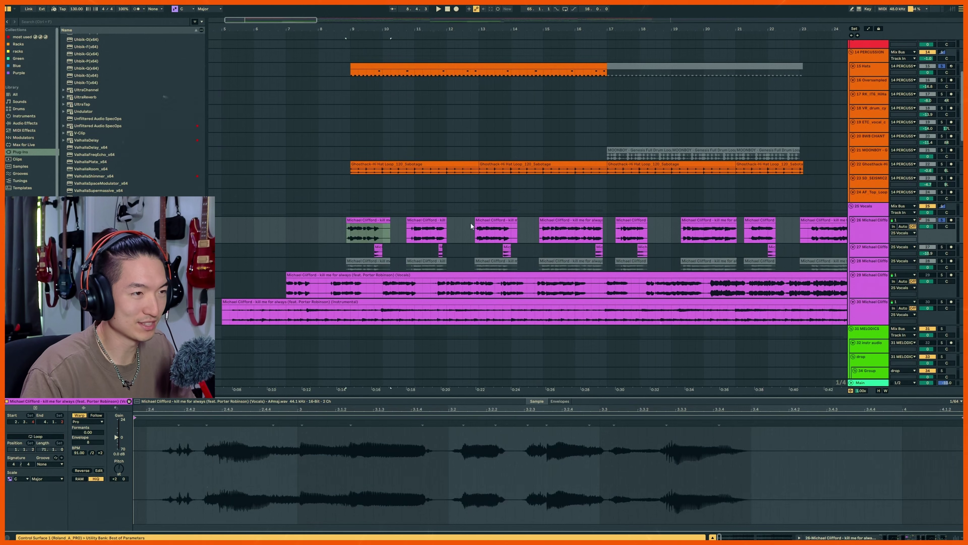
left_click(429, 219)
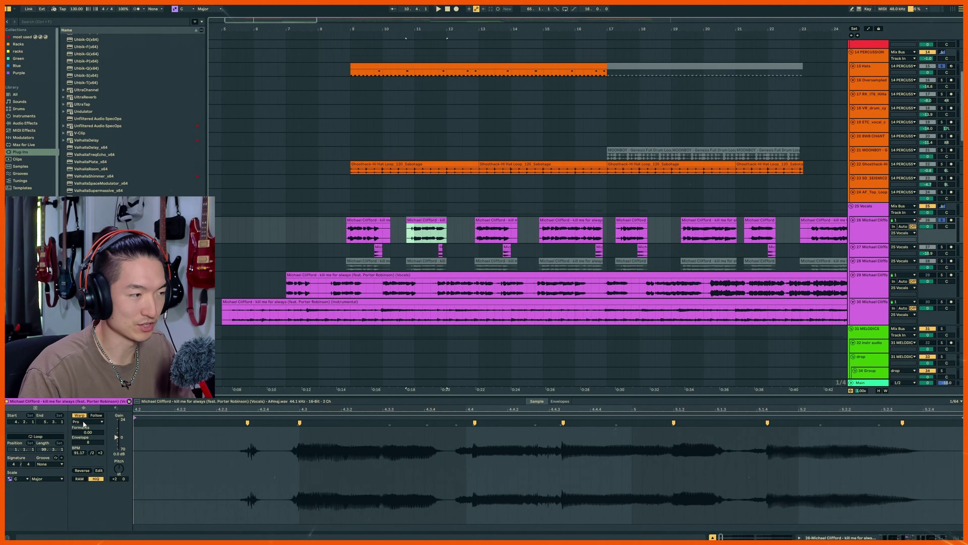
left_click(83, 422)
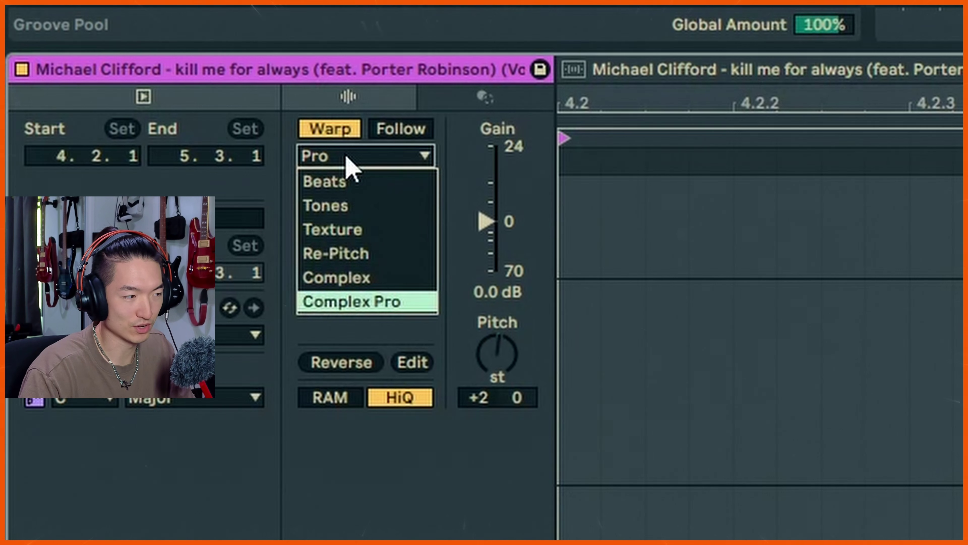
left_click(346, 155)
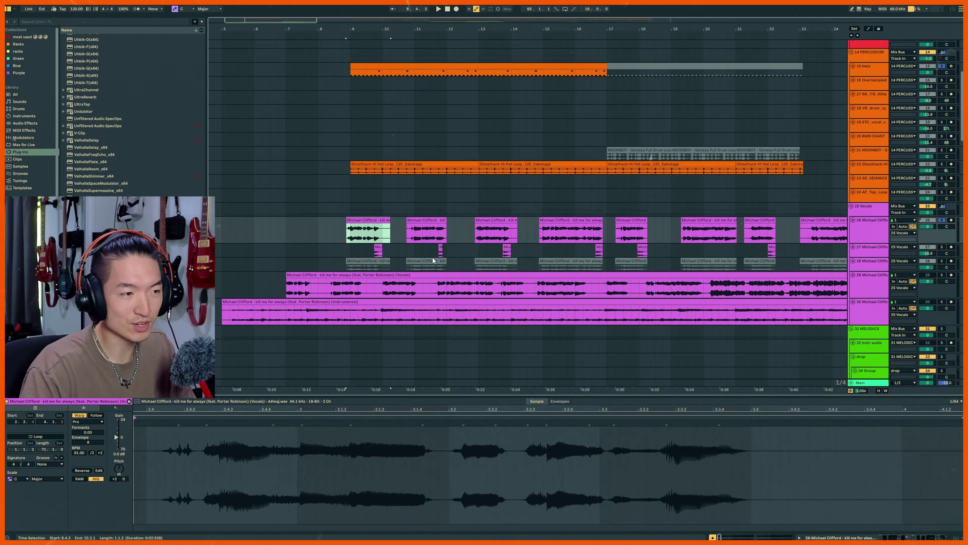
- Audition the chopped vocal clips against the metronome, starting from the first clip and checking the third and fourth clips along the way
key("minus")
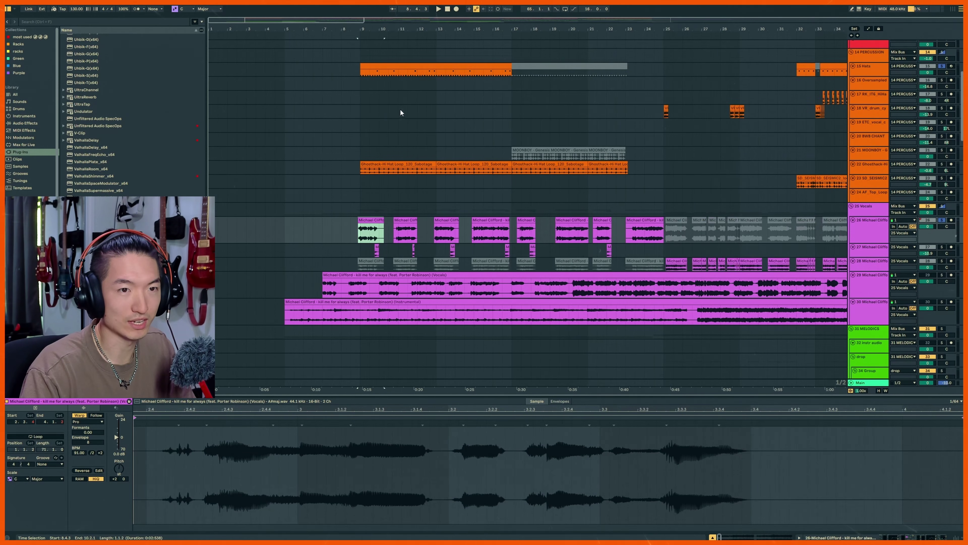
key("space")
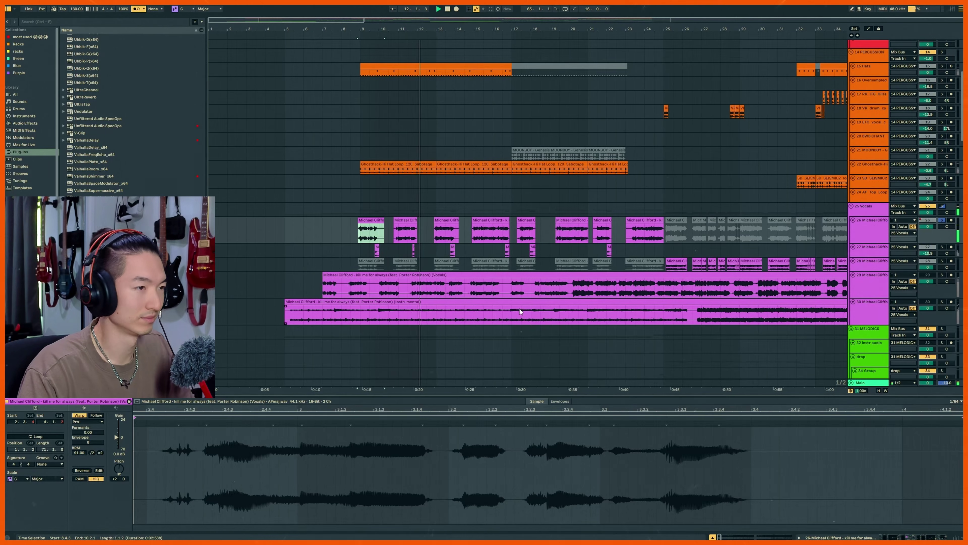
left_click(446, 228)
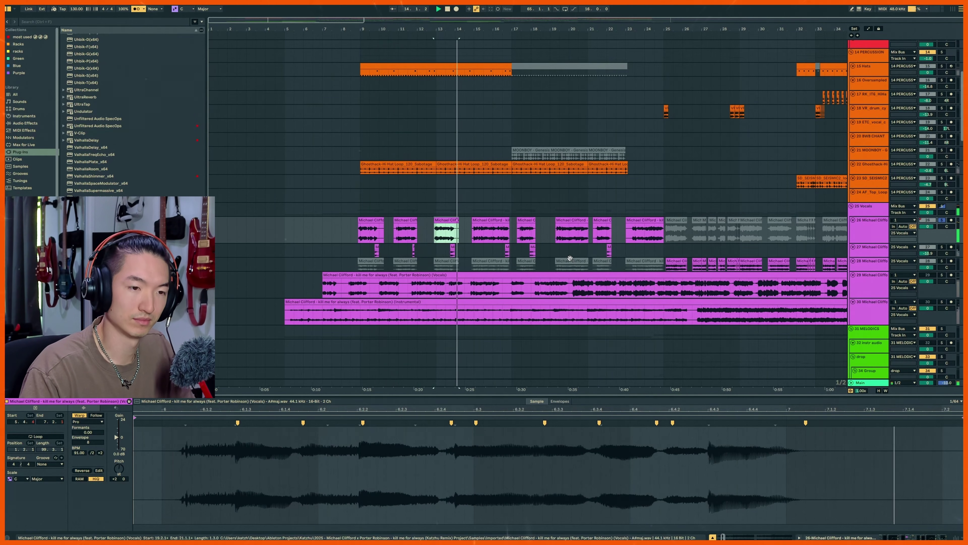
key("Right")
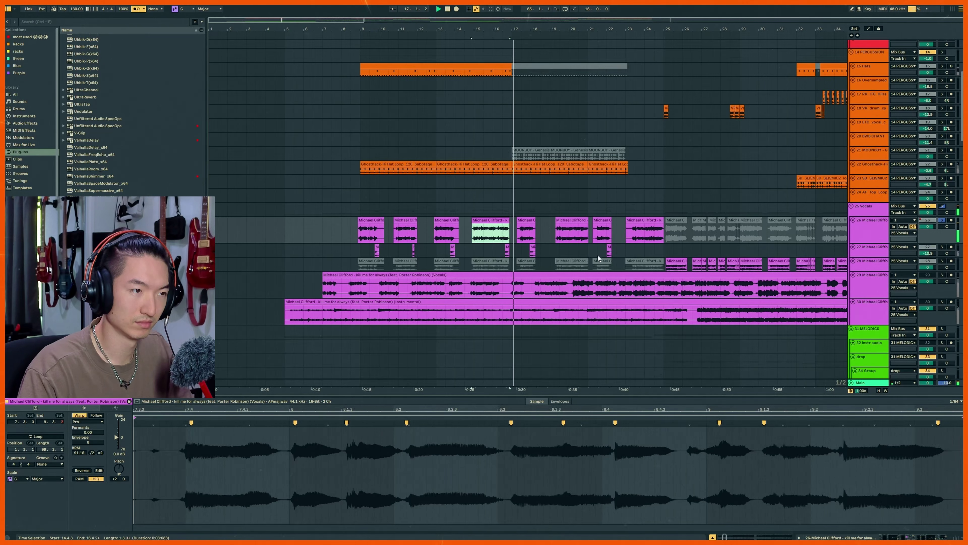
left_click(388, 236)
key("space")
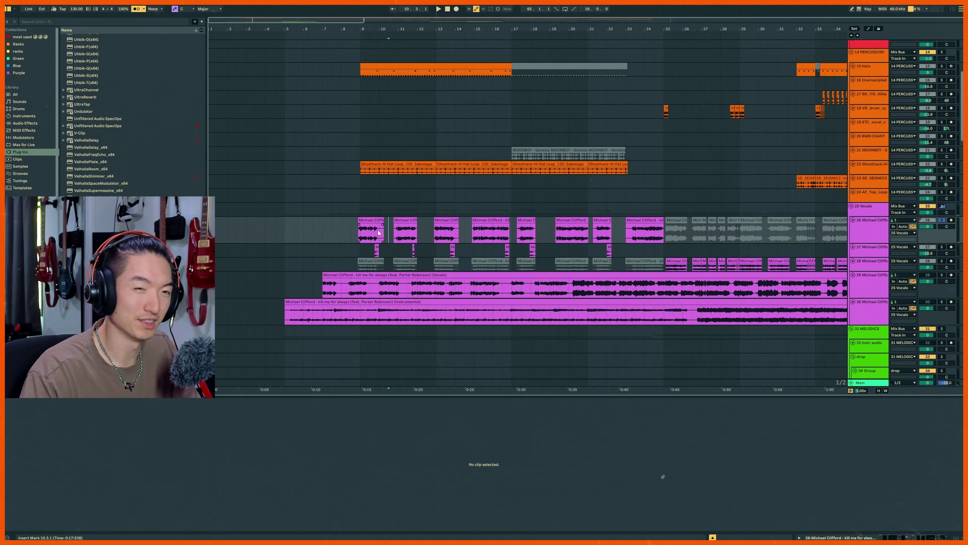
- Compare the spacing between the first chopped vocal clips with the gaps between phrases in the original vocal
left_click(368, 219)
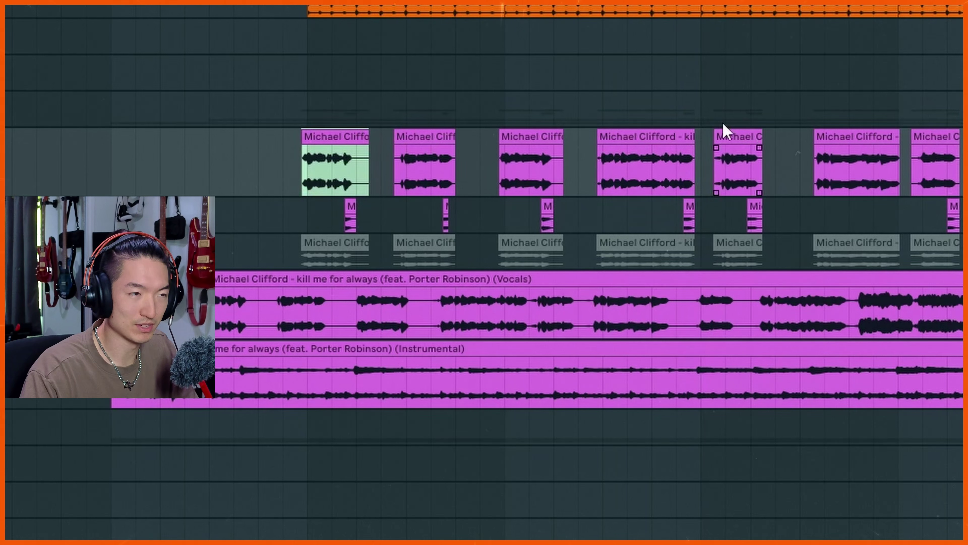
left_click_drag(307, 178, 504, 177)
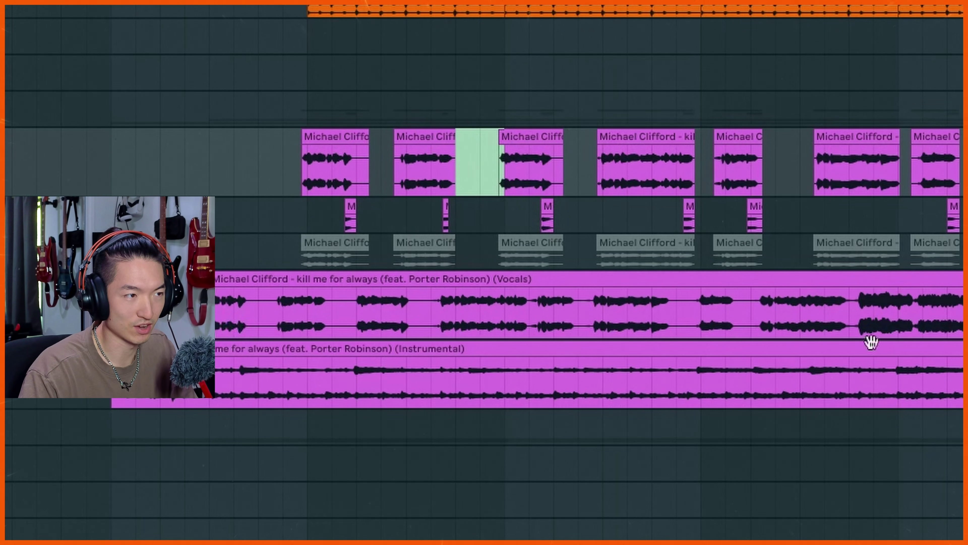
left_click_drag(256, 325, 282, 324)
left_click(470, 325)
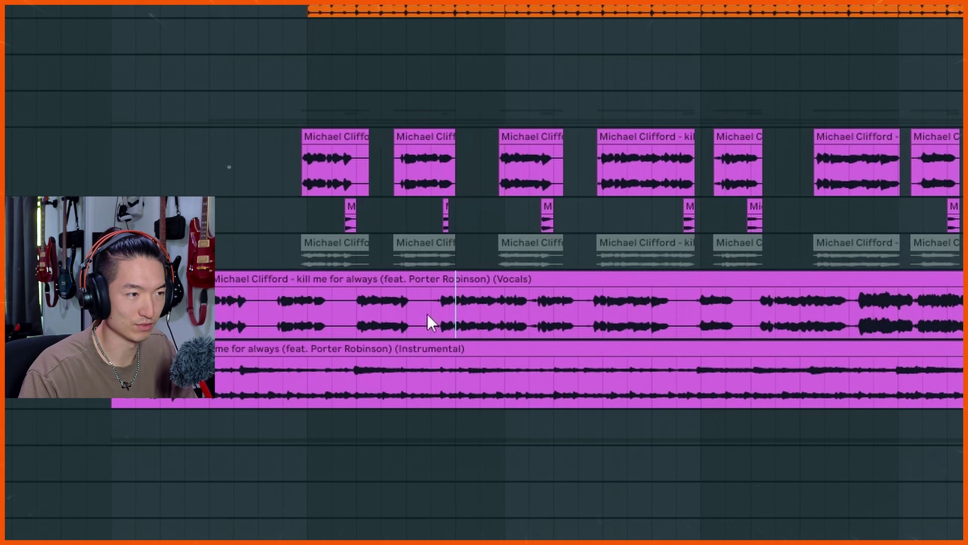
left_click_drag(431, 324, 531, 320)
left_click(215, 323)
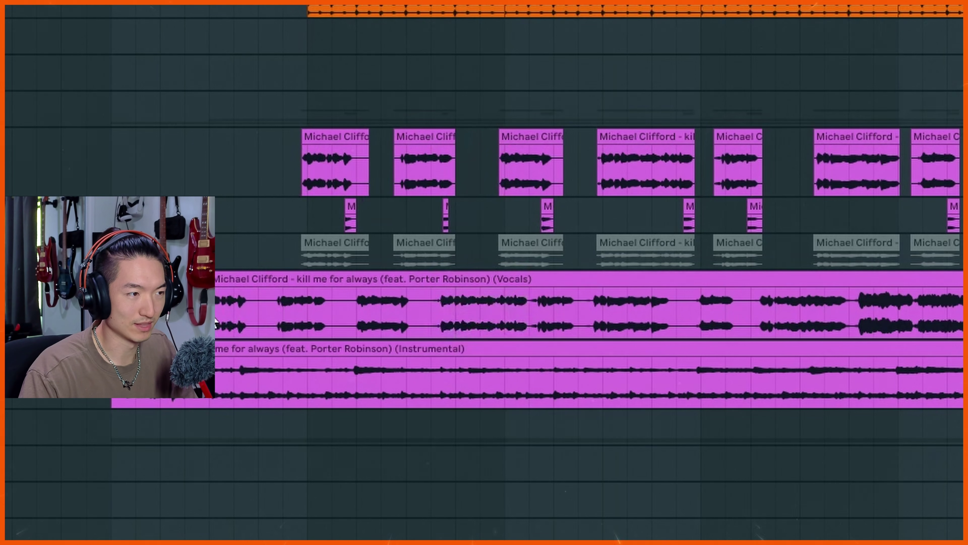
- Highlight the original vocal's first and second phrase groups along with the chopped clips that correspond to each group
left_click_drag(216, 322, 529, 321)
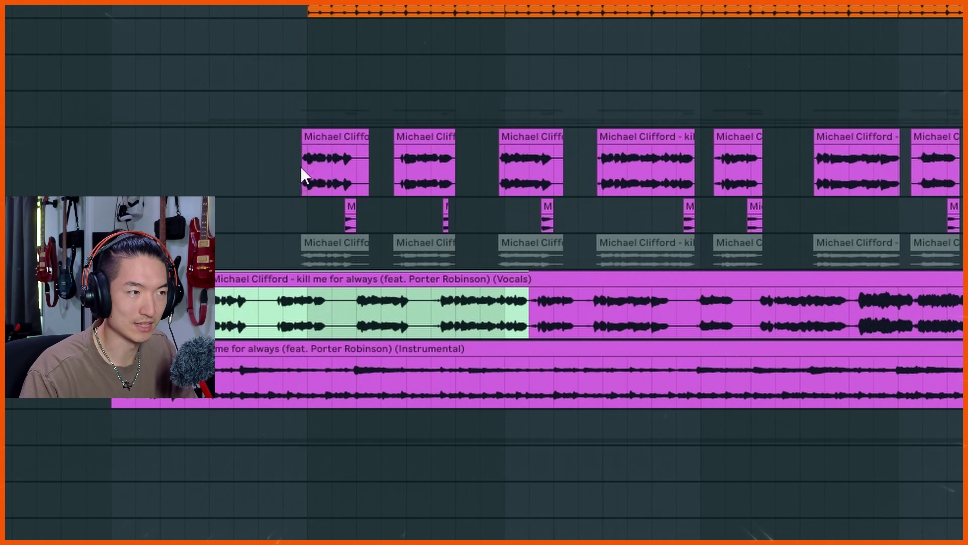
left_click_drag(301, 176, 697, 174)
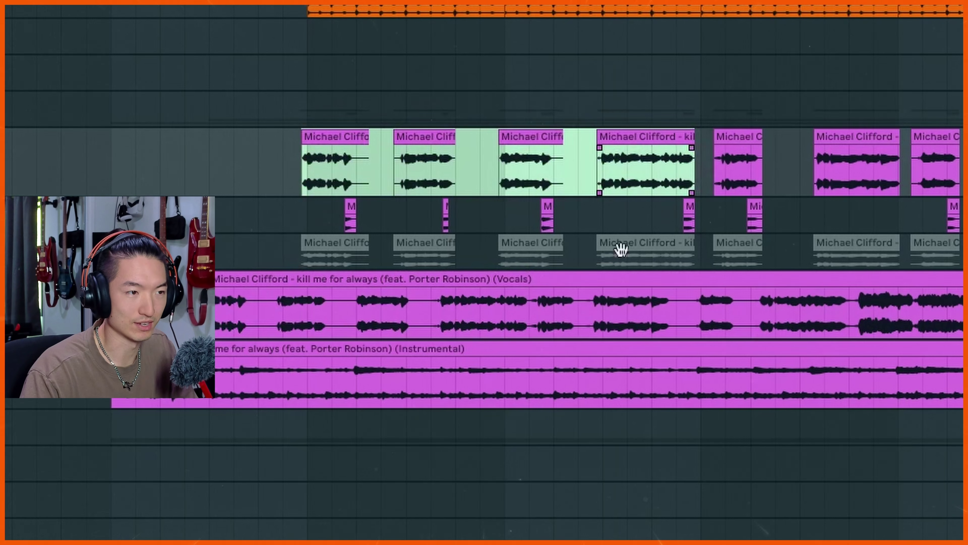
left_click_drag(594, 320, 828, 320)
left_click_drag(801, 174, 22, 179)
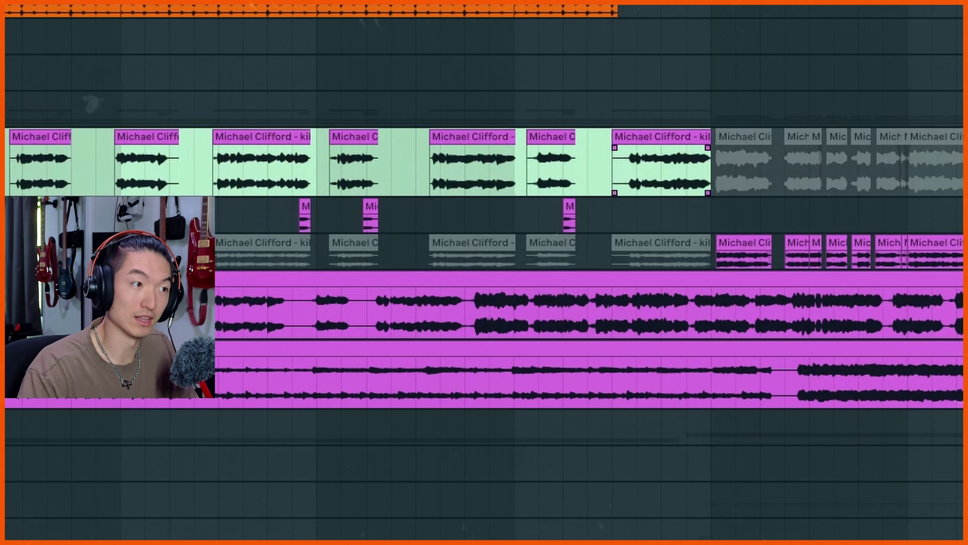
- Listen to the second vocal section from bar 25 and inspect the formant settings of two of its clips
scroll(372, 122, "left", 5)
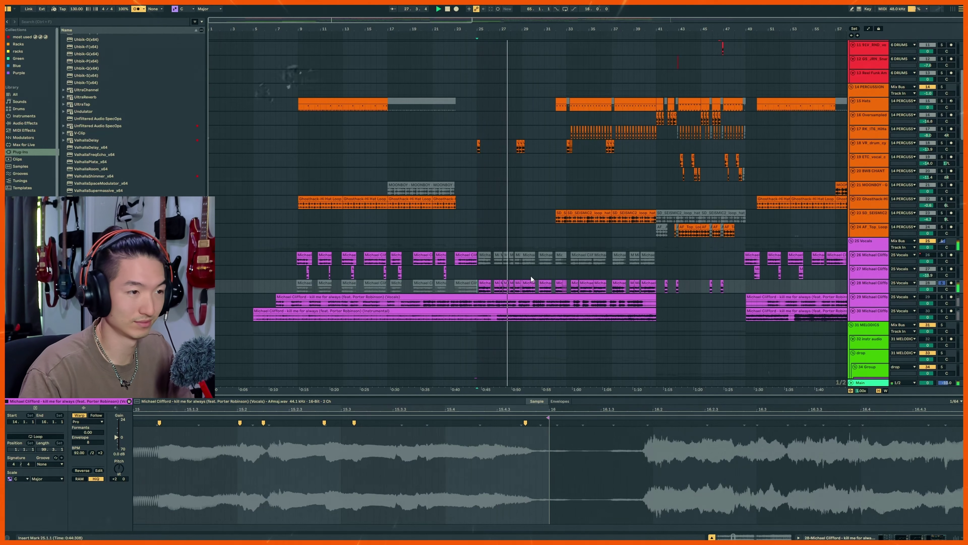
key("z")
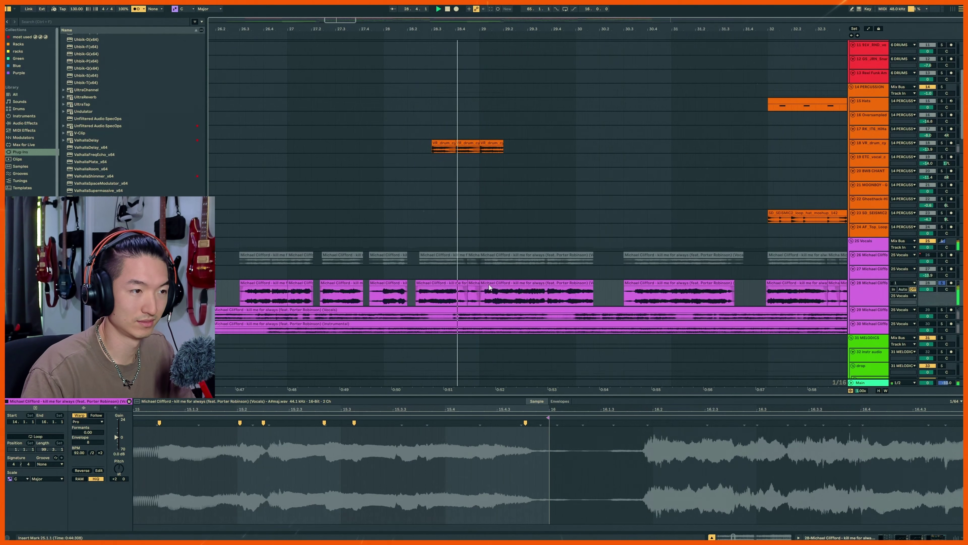
key("x")
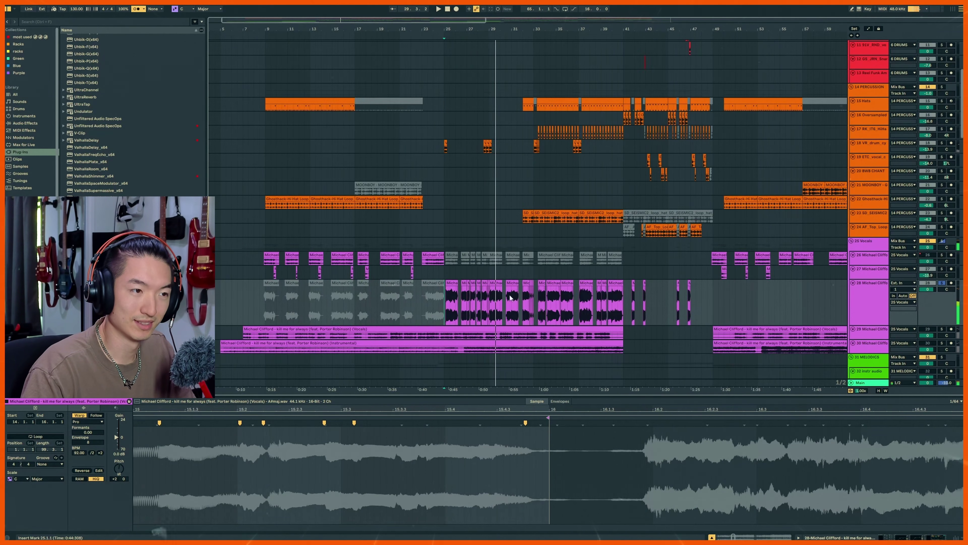
left_click(487, 305)
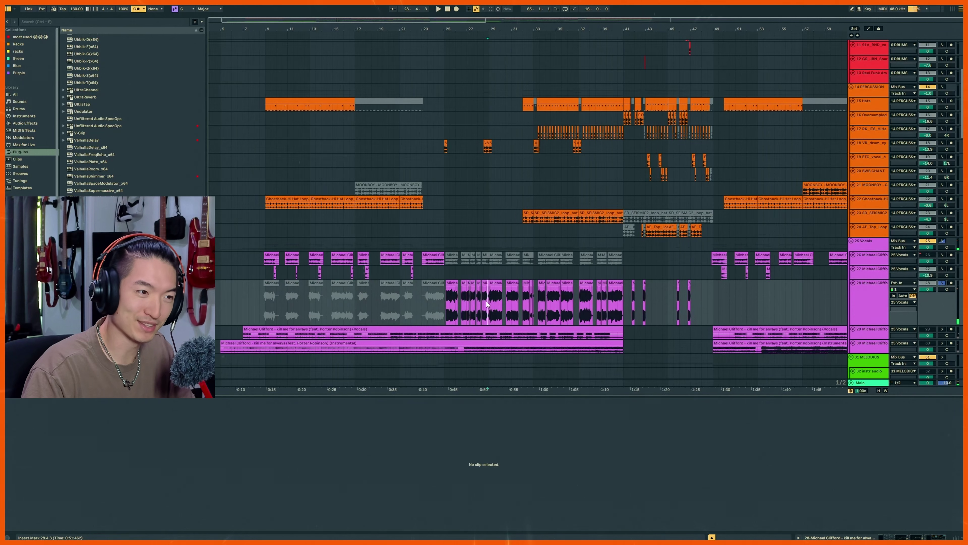
left_click(524, 301)
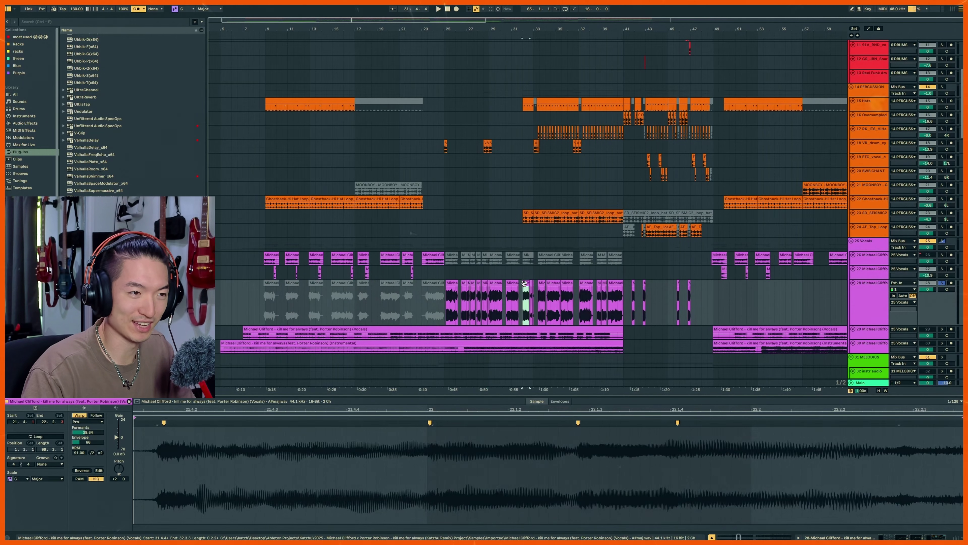
left_click(496, 281)
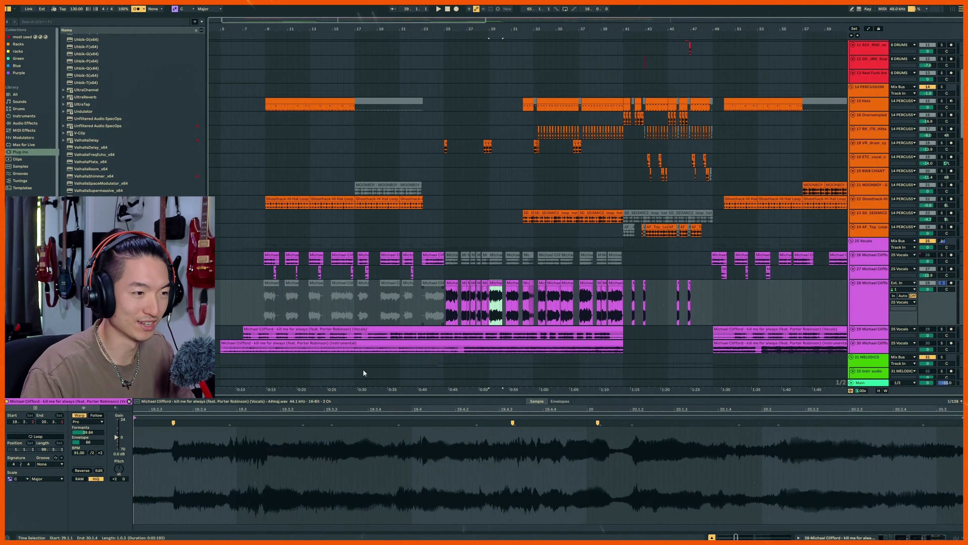
- Hide the clip view and place the insert marker at bar 9 on the second-section vocal track (track 28)
double_click(513, 397)
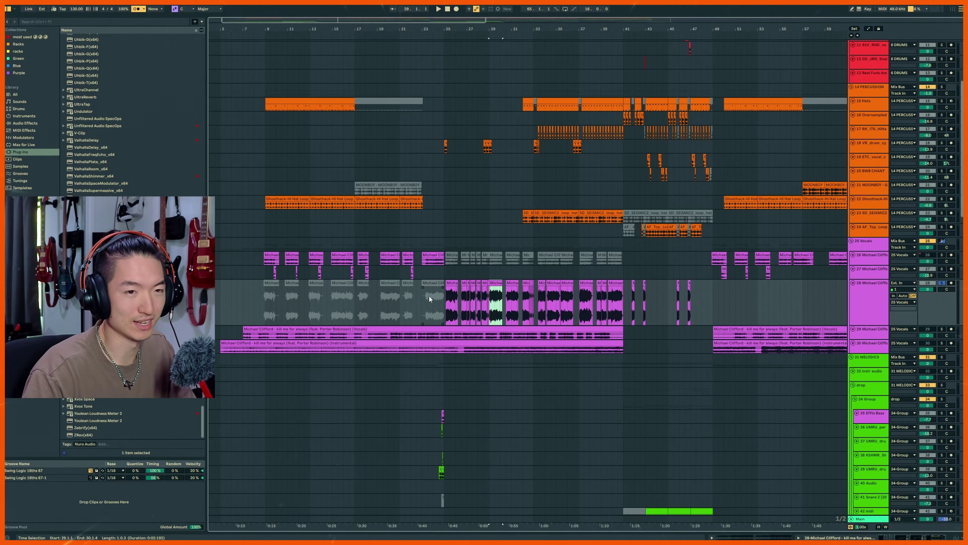
scroll(429, 296, "left", 3)
left_click(296, 311)
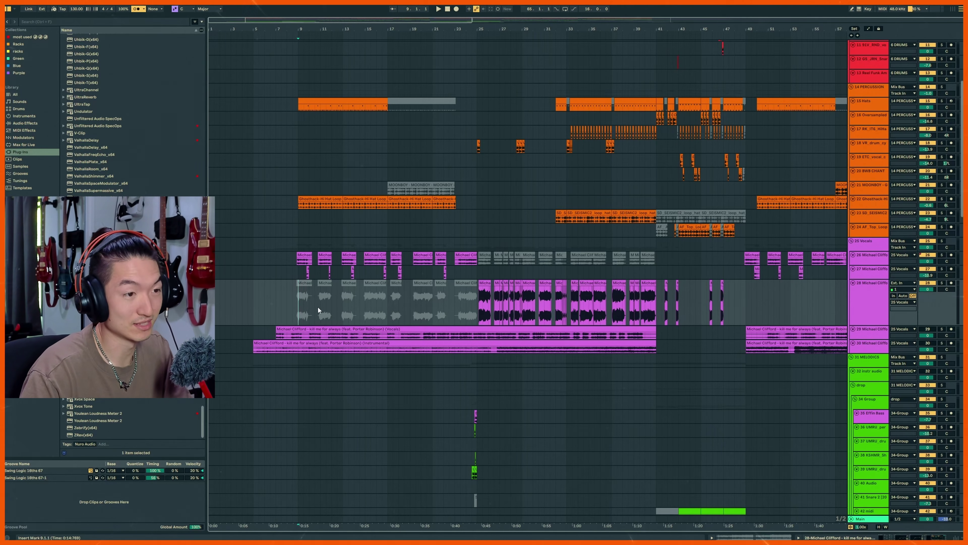
- Show the effect chain of vocal track 26 and highlight its OTT and soothe2 devices
double_click(870, 257)
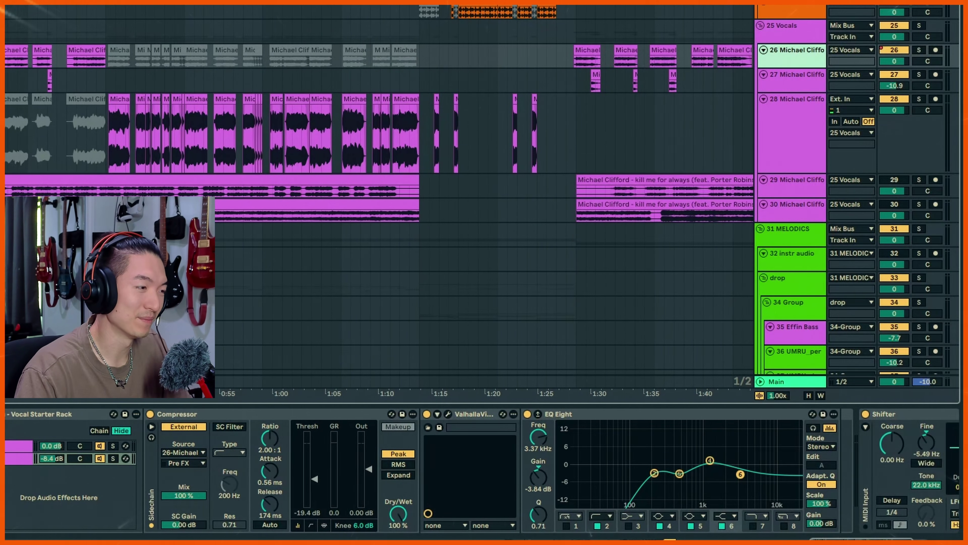
left_click(84, 463)
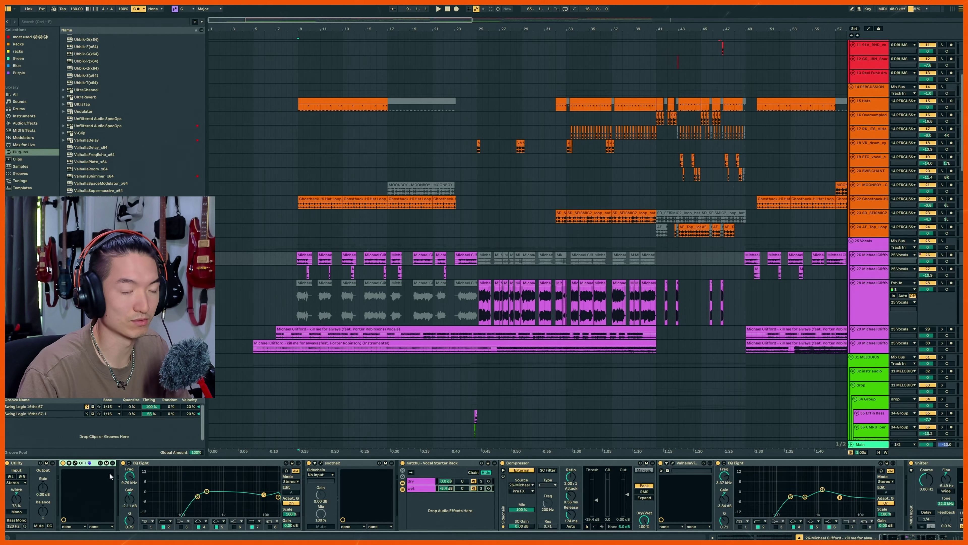
scroll(423, 496, "down", 3)
scroll(423, 495, "up", 3)
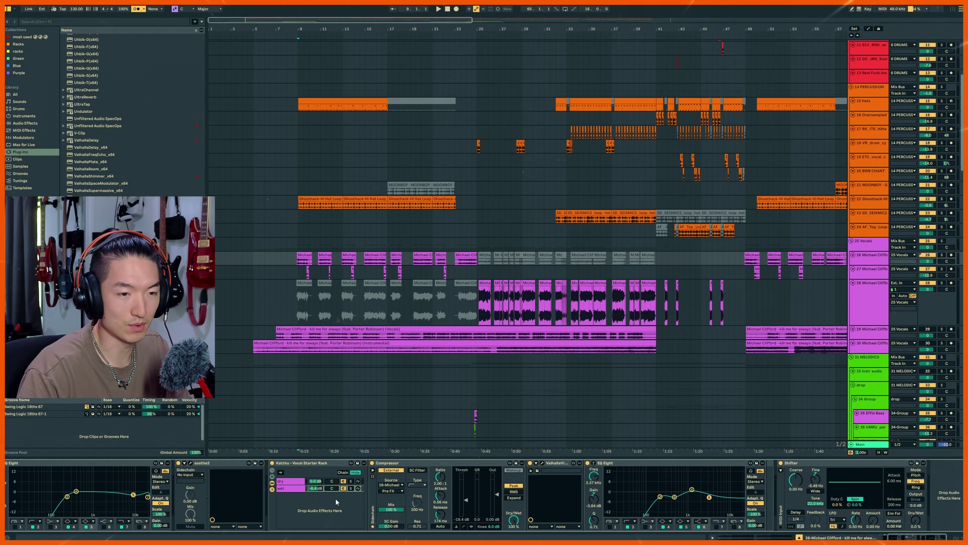
left_click(314, 464)
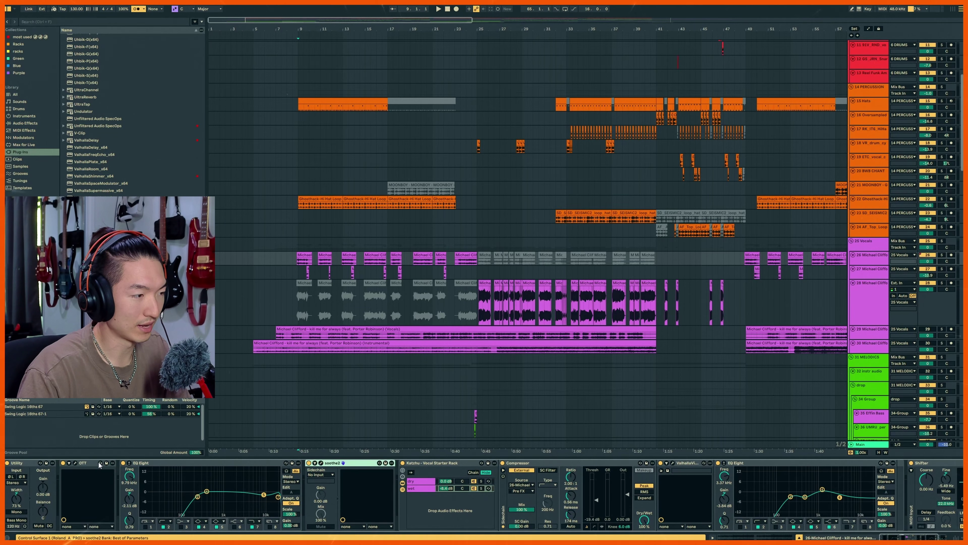
left_click(90, 465)
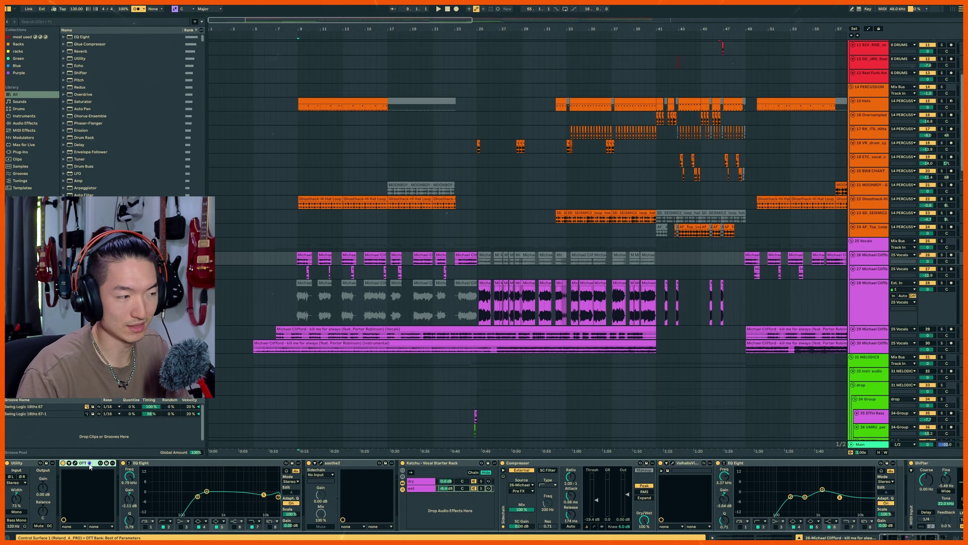
left_click(349, 468, "shift")
- Inspect the OTT multiband compressor's settings, close its window and select the EQ Eight that follows it
left_click(76, 463)
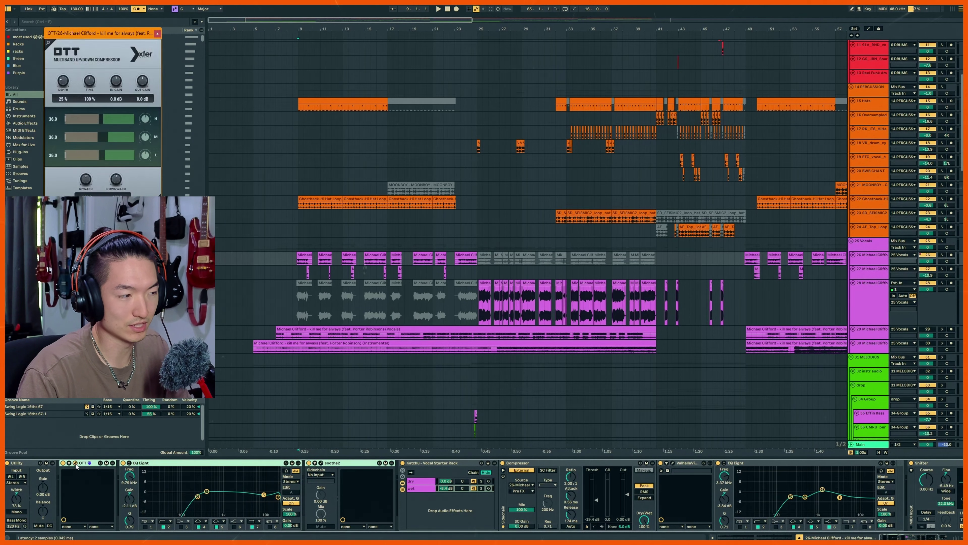
left_click_drag(93, 33, 443, 188)
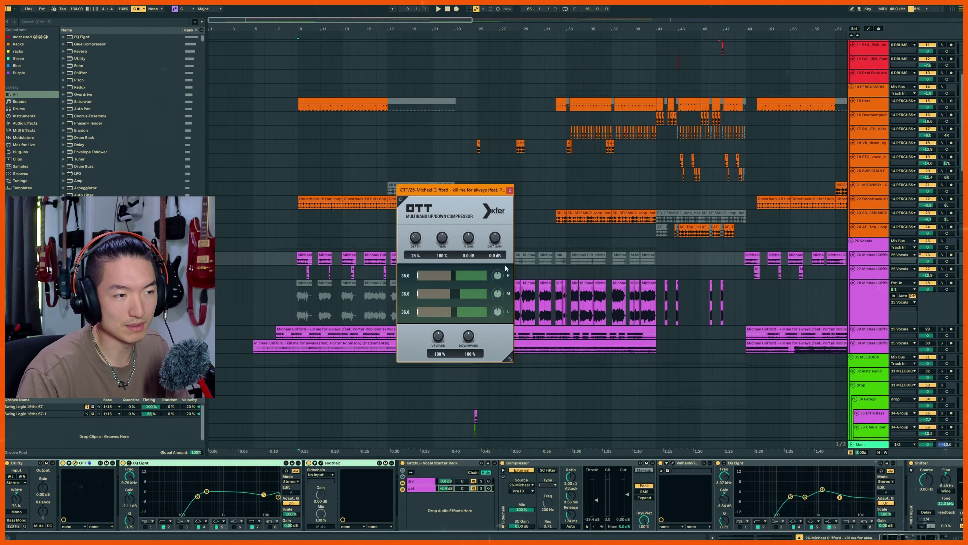
left_click(511, 189)
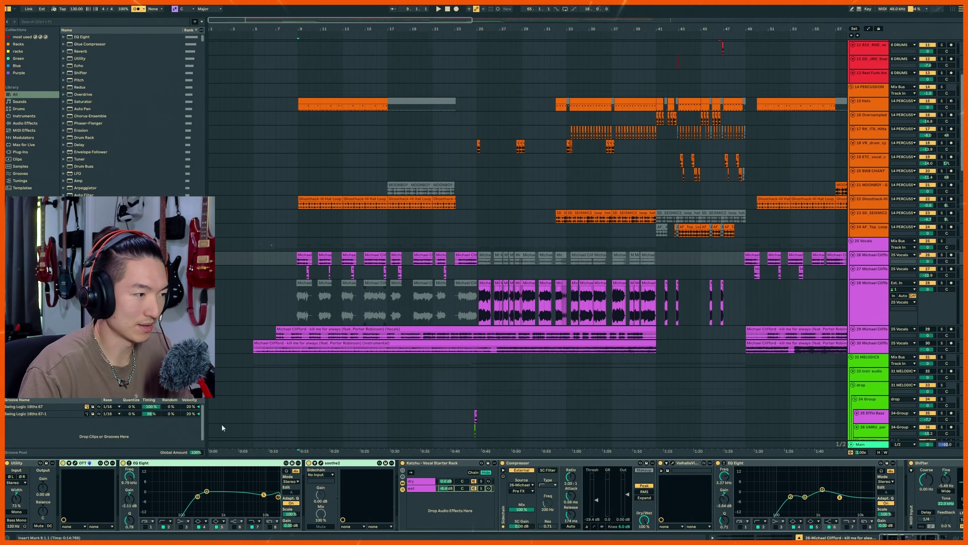
left_click(156, 463)
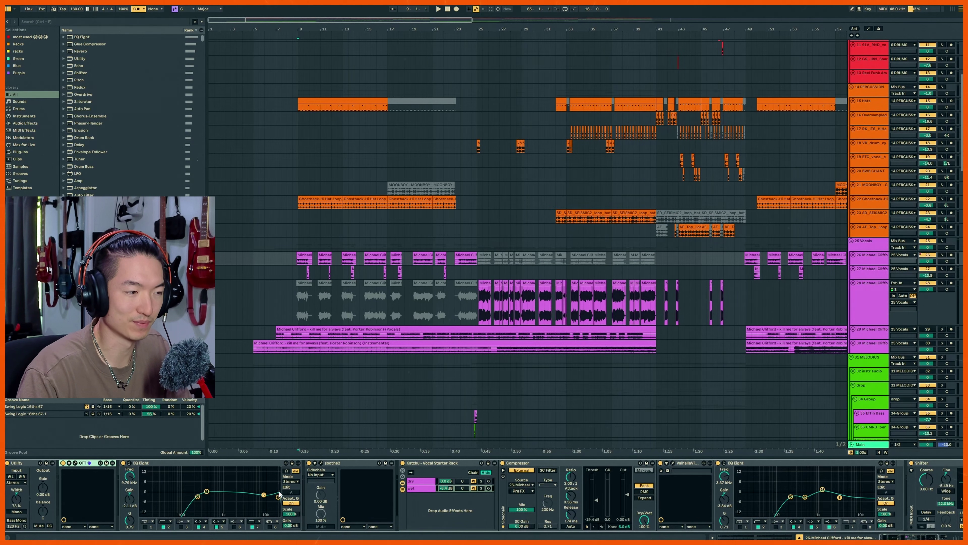
- Inspect the soothe2 settings and curve in the plug-in's own window and close it
left_click(325, 470)
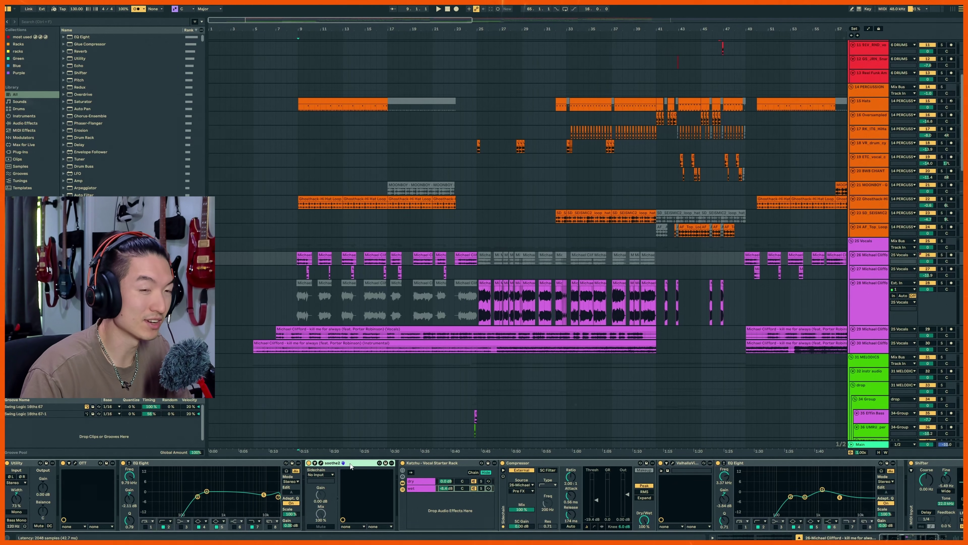
left_click(321, 464)
left_click_drag(465, 112, 501, 212)
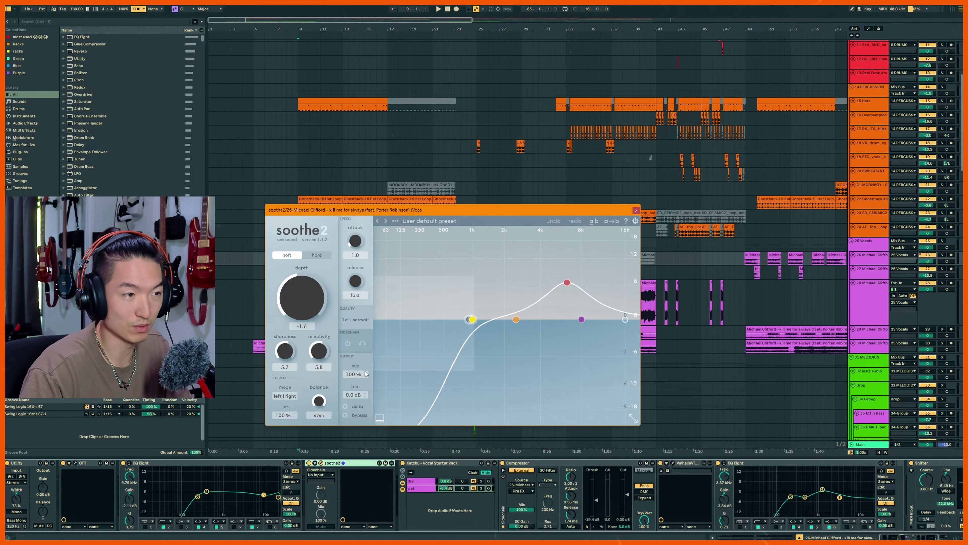
left_click(636, 211)
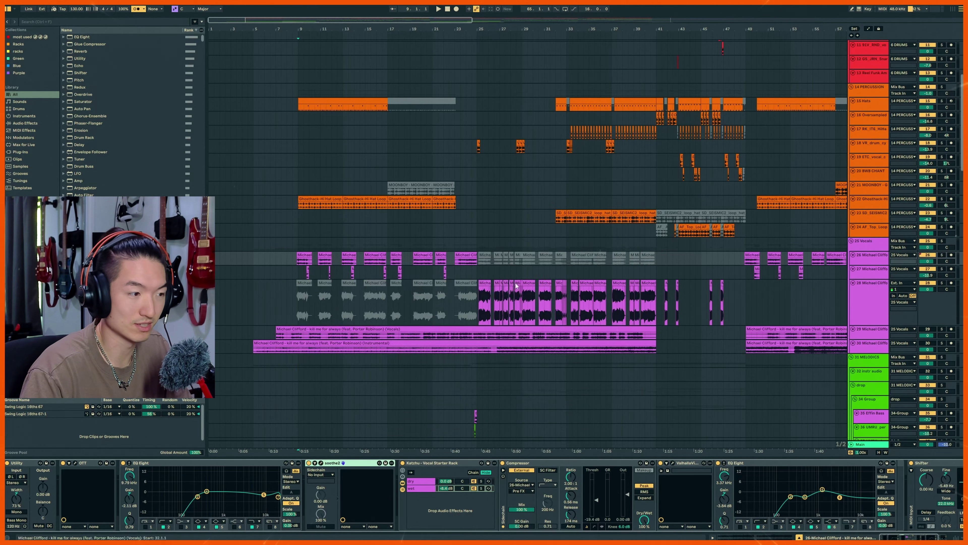
- Highlight the Vocal Starter Rack on track 26 and listen to the processed vocals from the first clip
left_click(472, 464)
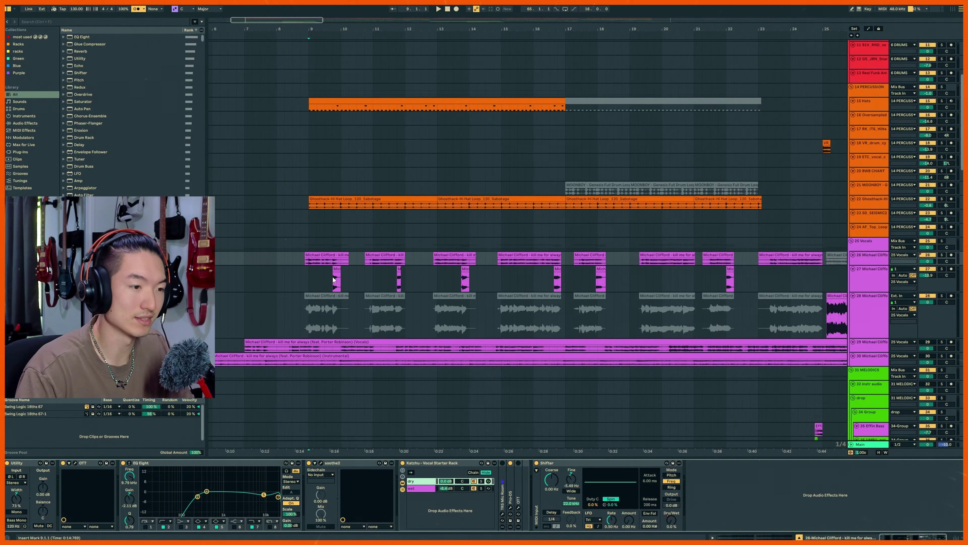
left_click(464, 467)
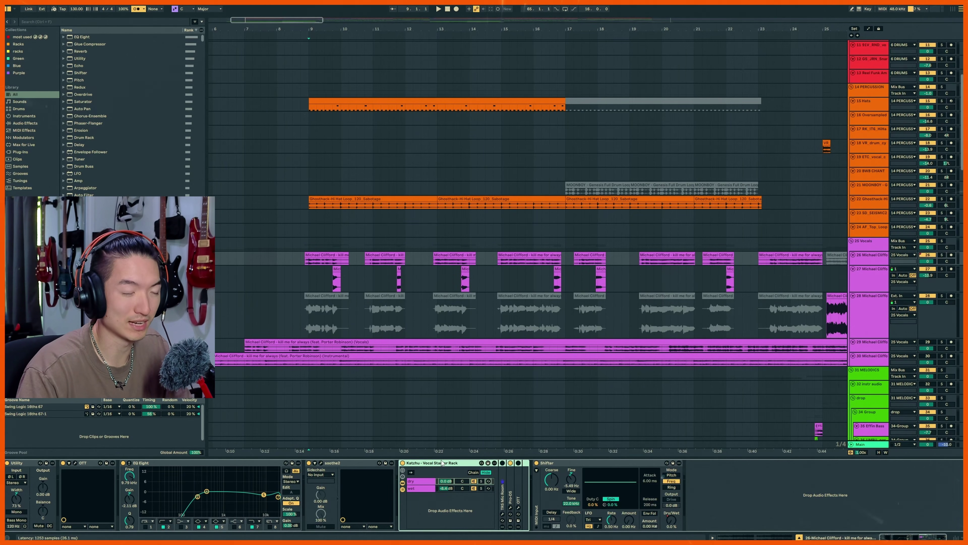
left_click(337, 286)
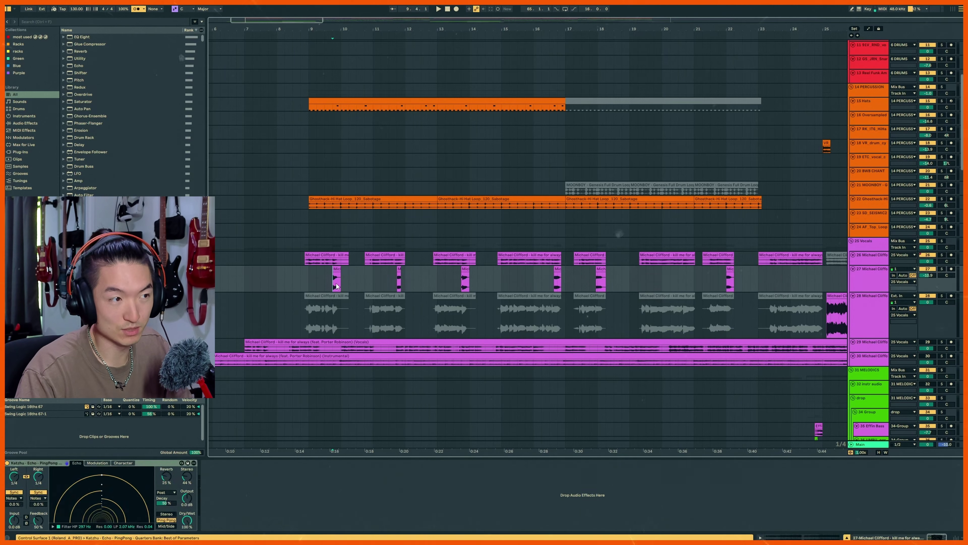
left_click(872, 263)
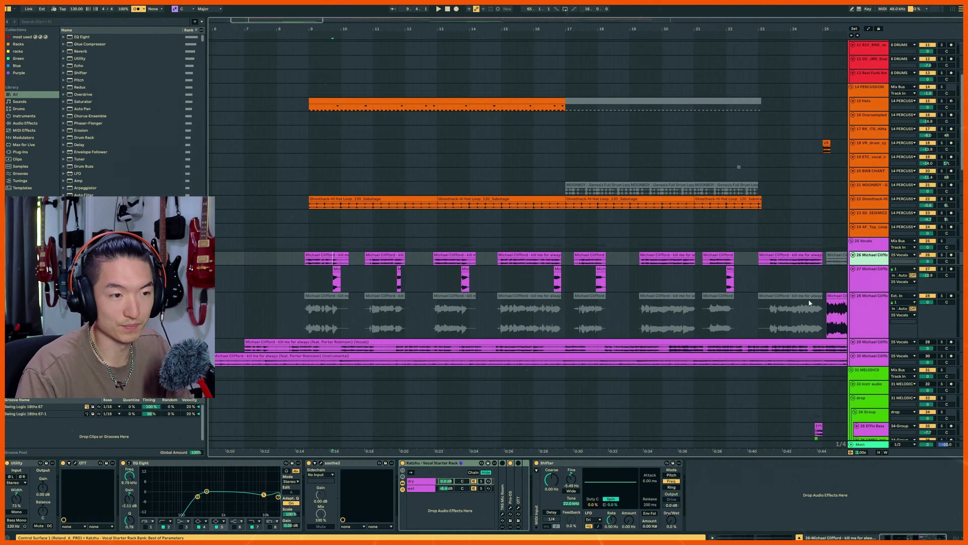
left_click(307, 257)
key("space")
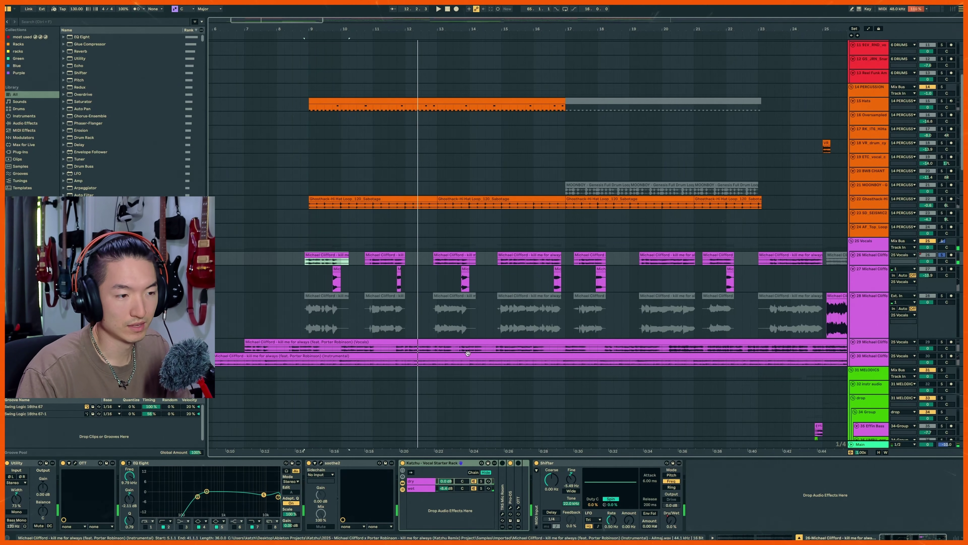
- Show the wet chain of the Vocal Starter Rack and collapse its Compressor, ValhallaVintageVerb and EQ Eight devices
left_click(421, 488)
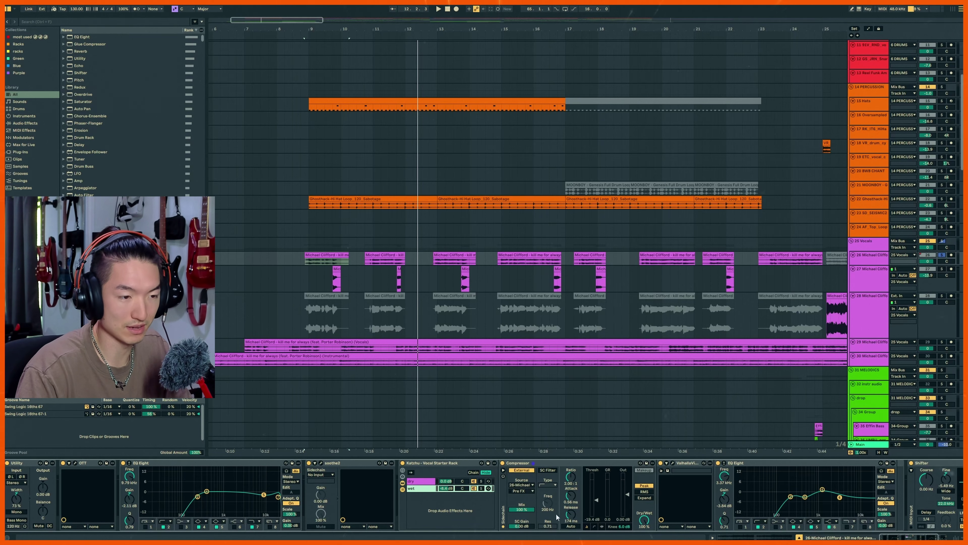
double_click(539, 463)
double_click(539, 463)
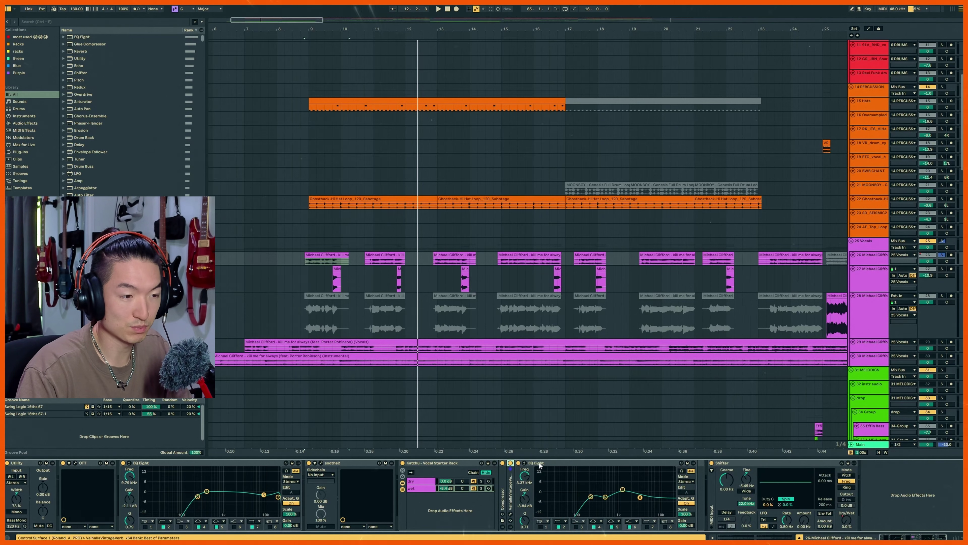
double_click(540, 463)
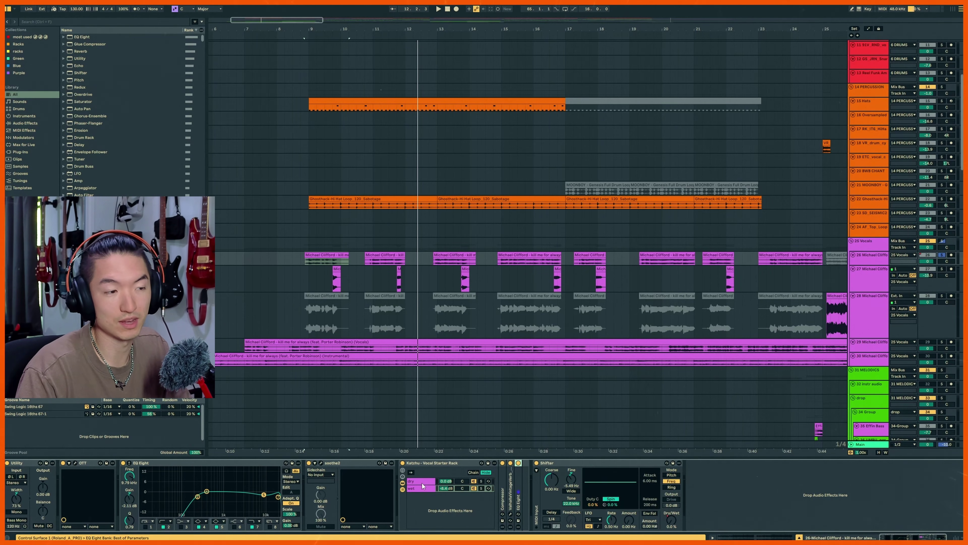
- Show the dry chain of the Vocal Starter Rack, point out its Pro-DS and reselect the whole rack
left_click(488, 483)
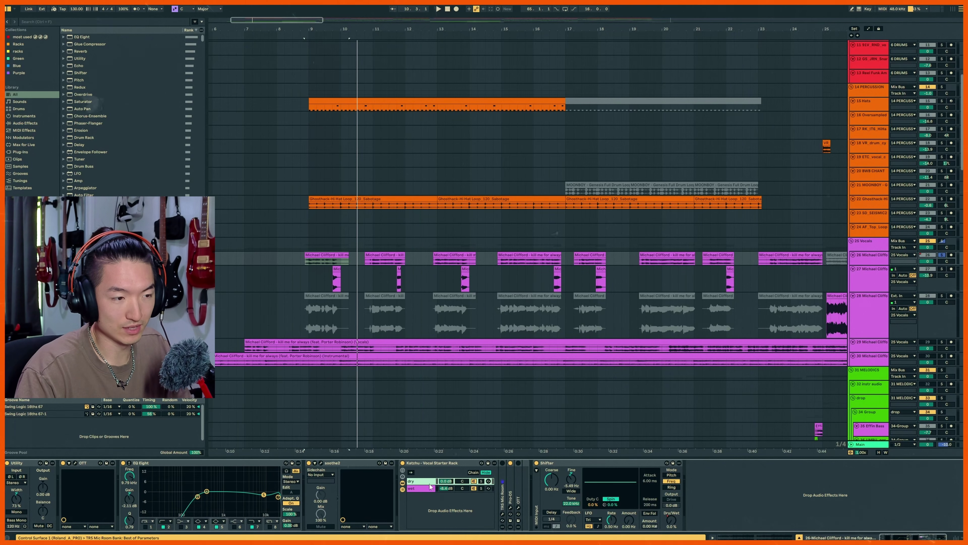
left_click(511, 489)
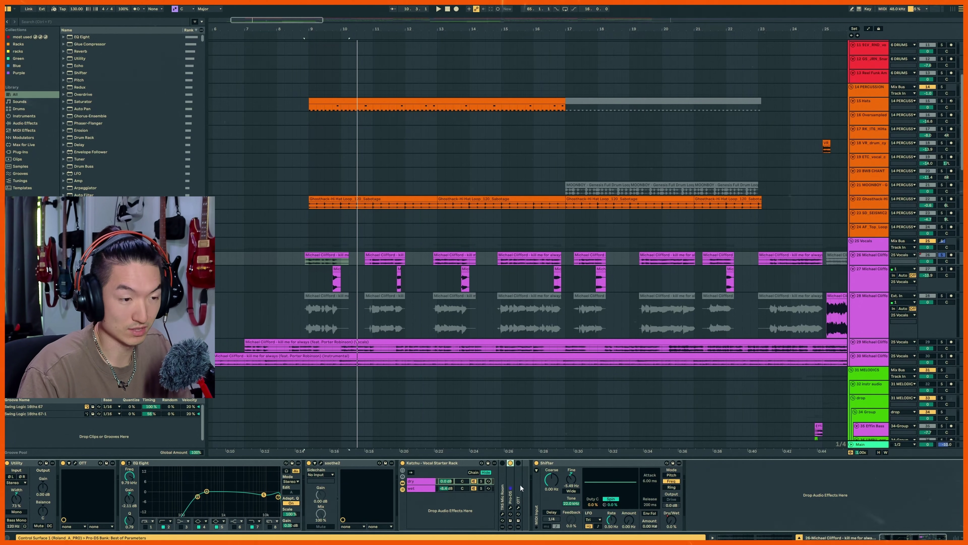
left_click(455, 463)
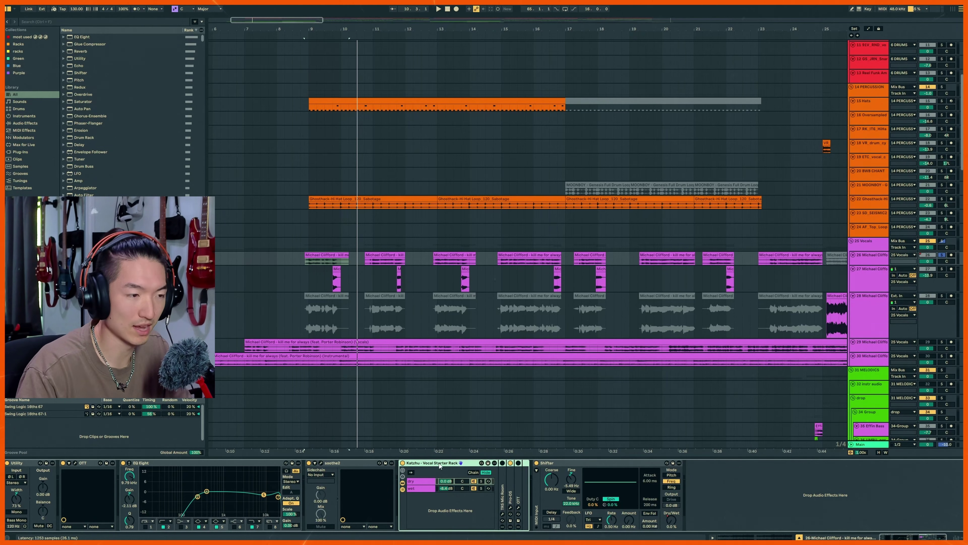
- Inspect the character, modulation and main echo settings of the ping-pong Echo on track 27
left_click(92, 469)
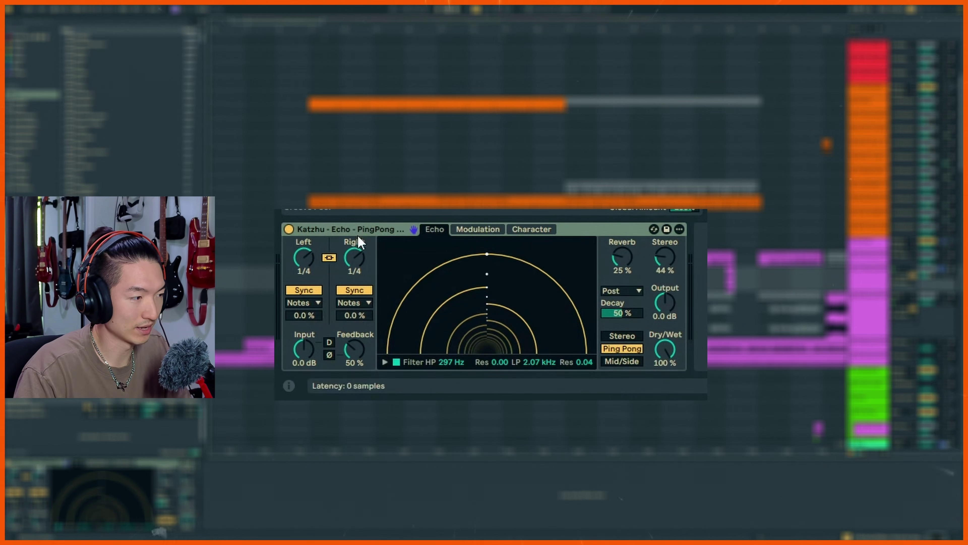
left_click(525, 230)
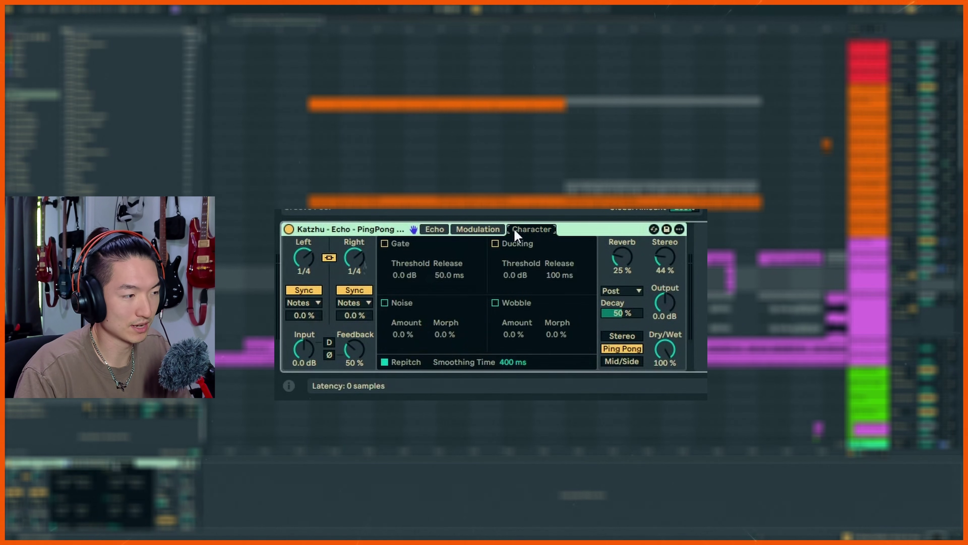
left_click(478, 229)
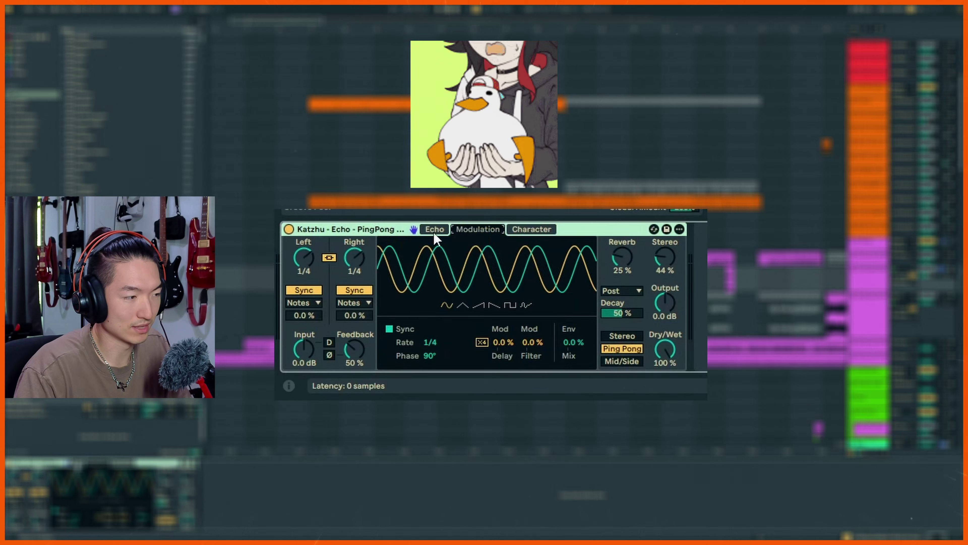
left_click(434, 230)
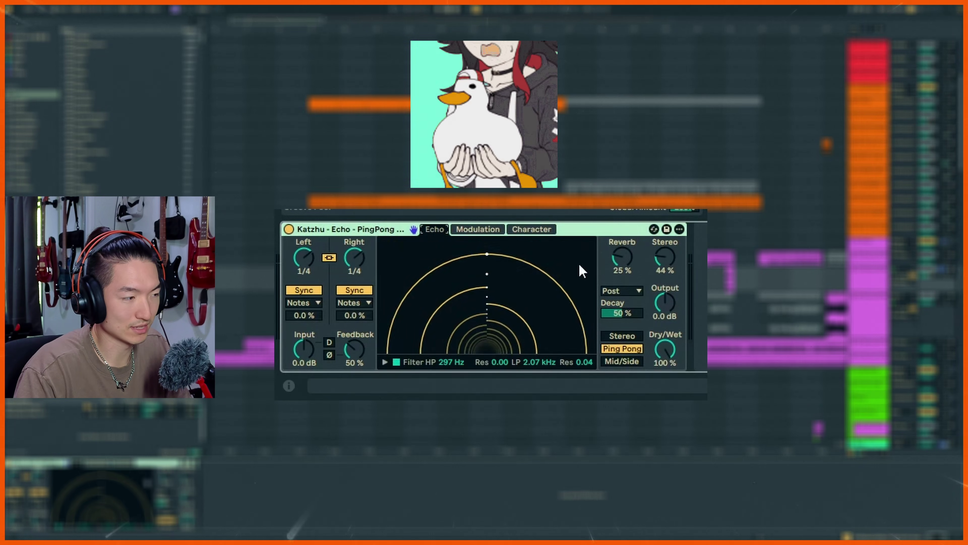
left_click(671, 355)
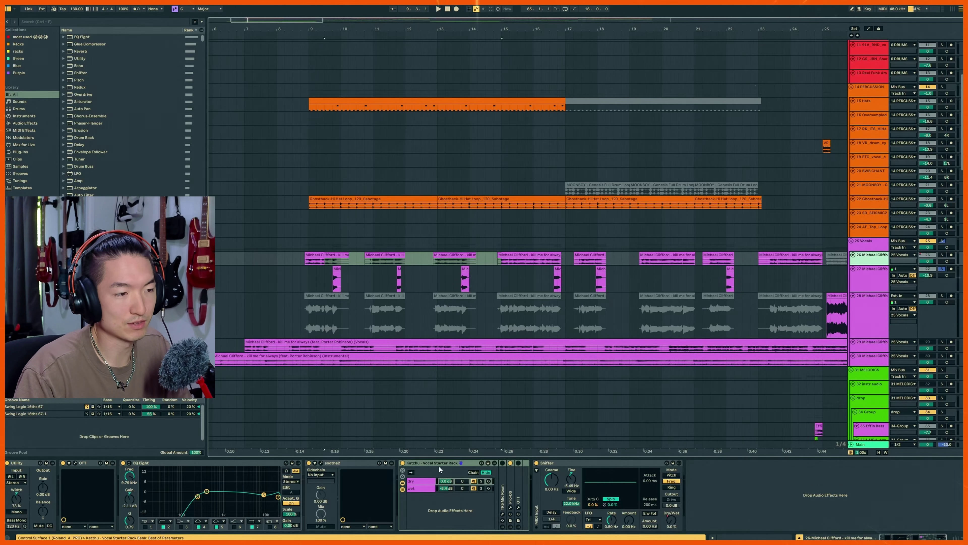
- Highlight the Vocal Starter Rack on track 26 and carry the time selection down to track 27
left_click(439, 465)
right_click(426, 498)
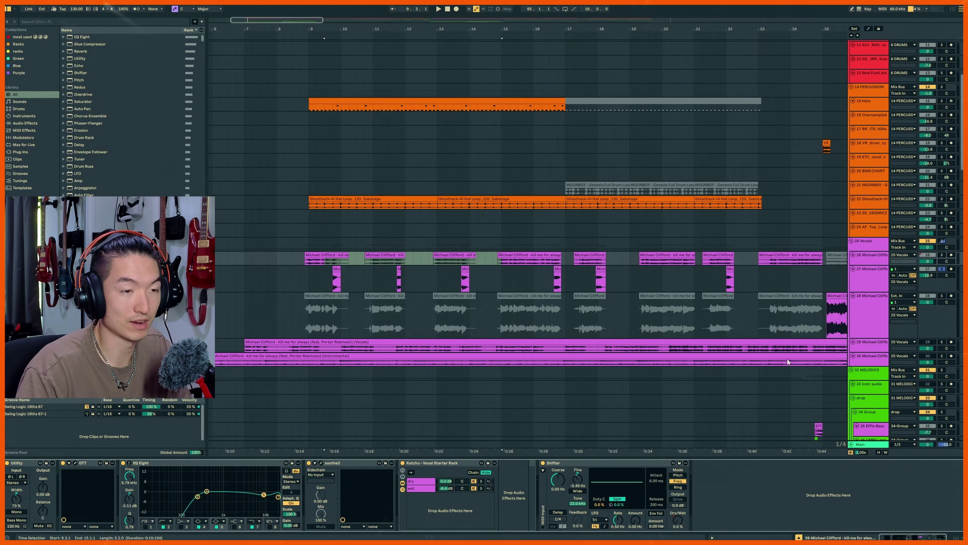
key("Down")
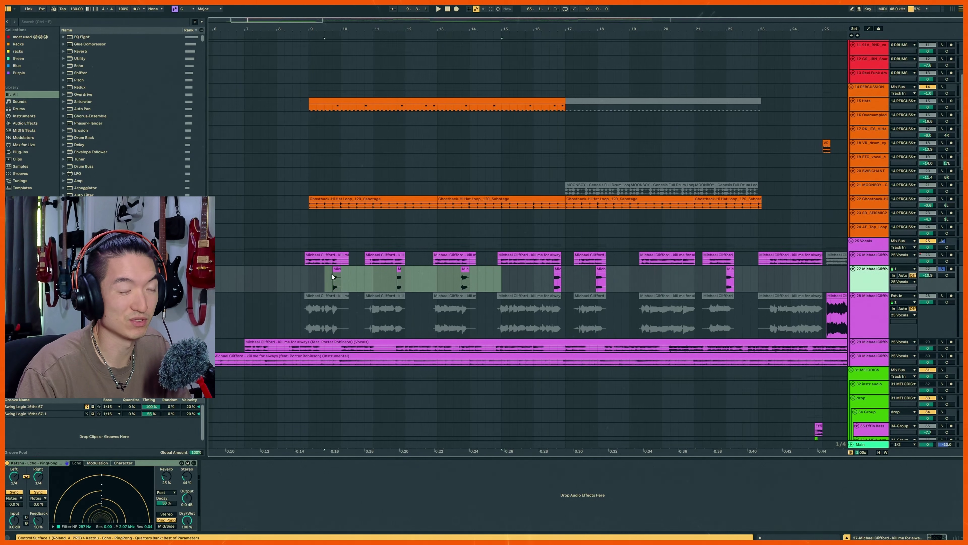
- Compare the short track 27 clips with the track 26 vocals from bar 9, and show the Vocals group's effects
scroll(331, 277, "up", 6)
scroll(341, 277, "down", 4)
scroll(334, 261, "up", 5)
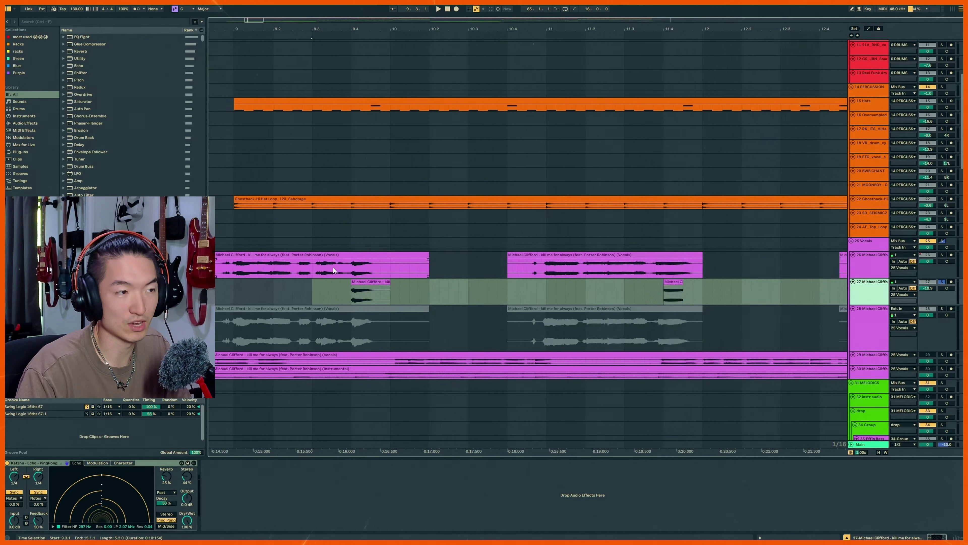
scroll(423, 273, "up", 3)
scroll(432, 269, "down", 3)
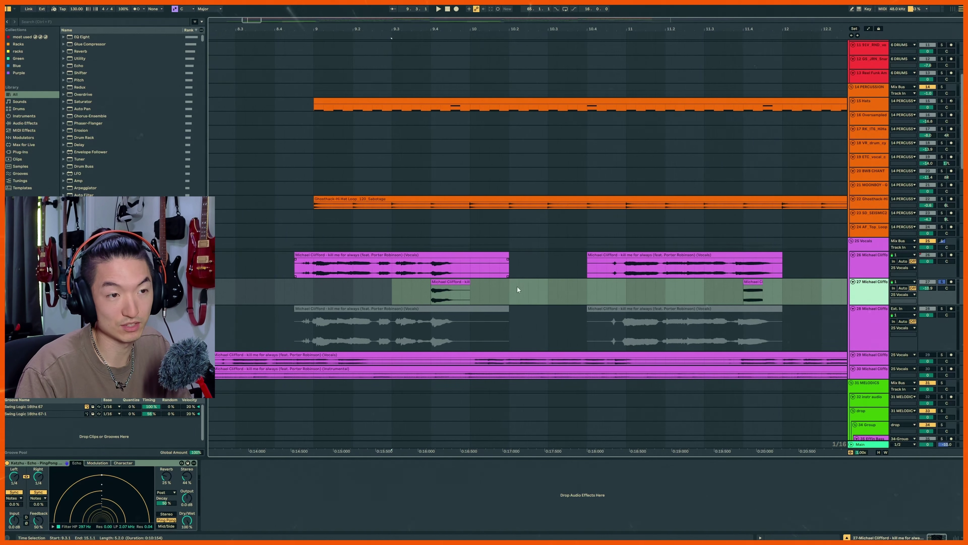
key("Up")
key("Up")
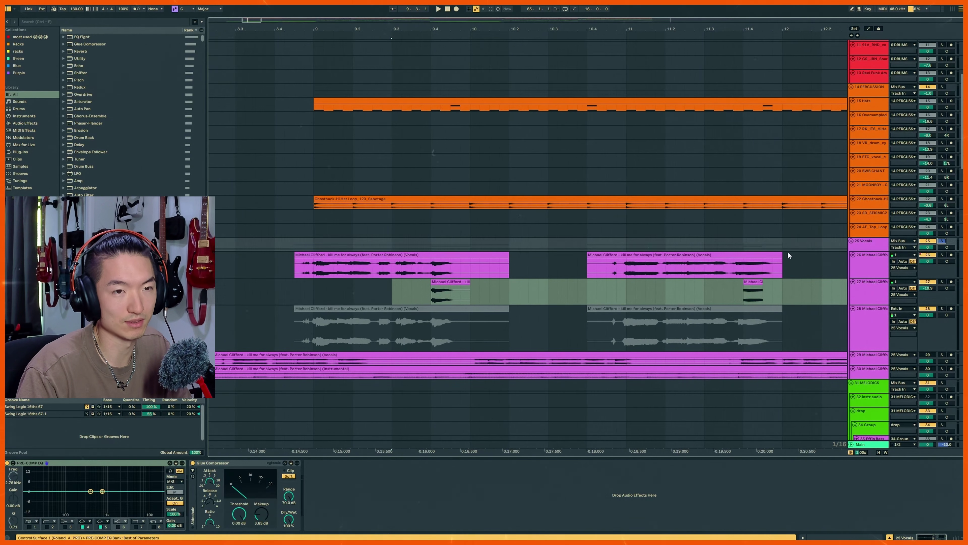
- Select the first short clip on track 27, listen to its ping-pong echo and stop playback
scroll(469, 267, "down", 3)
scroll(470, 267, "up", 4)
left_click(463, 297)
key("space")
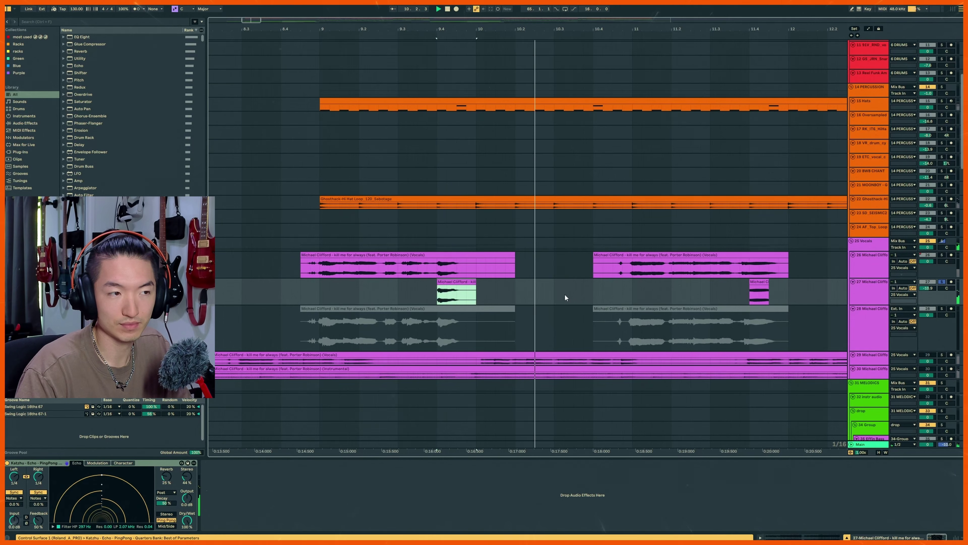
key("space")
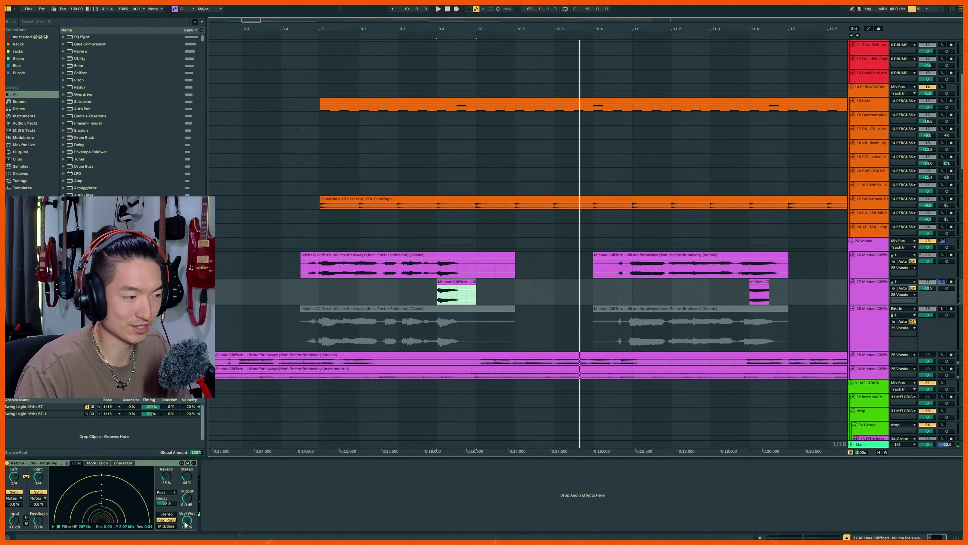
- Show the Vocals group's effects and return to the ping-pong Echo on track 27
left_click(880, 248)
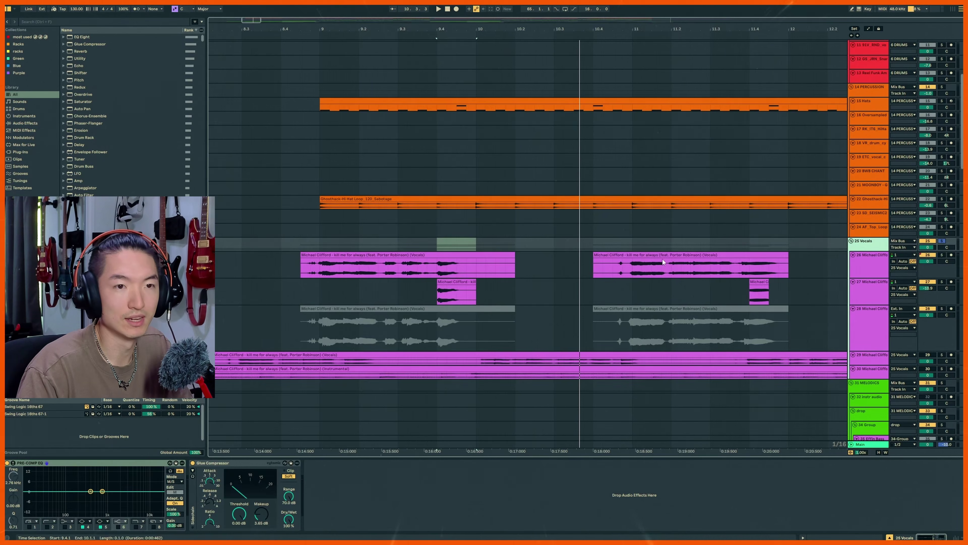
left_click(475, 289)
scroll(476, 288, "down", 5)
key("h")
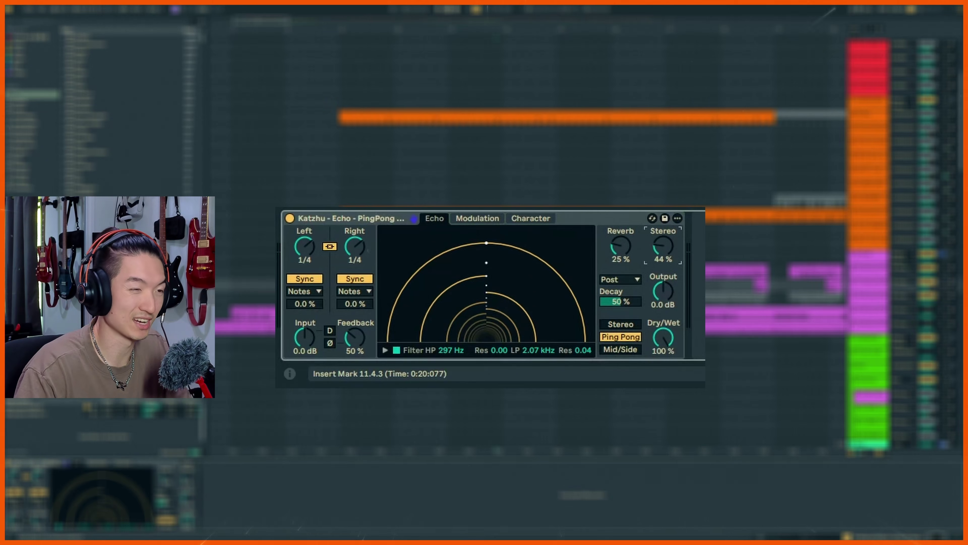
- Show the effect chain of track 28 and place the insert marker at bar 25, where its active vocal clips begin
scroll(630, 280, "right", 5)
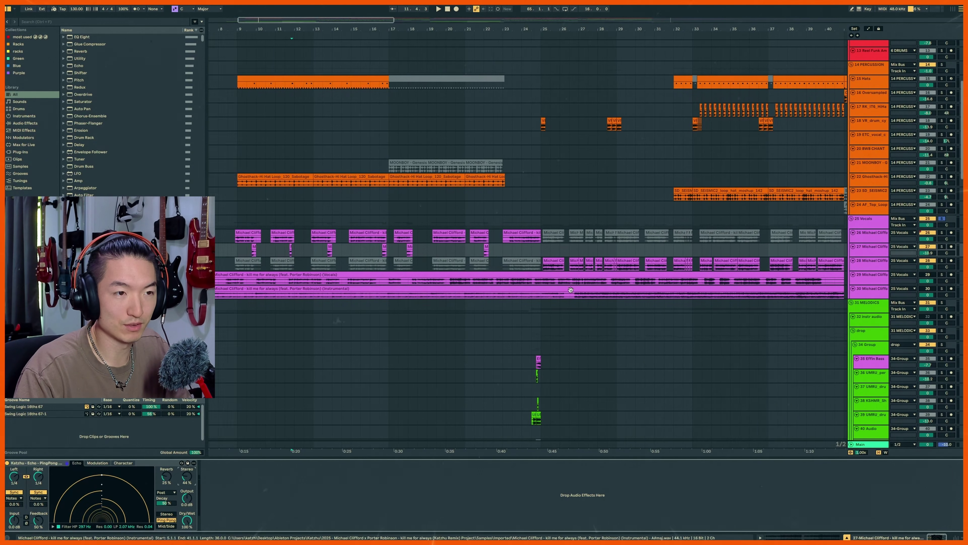
scroll(710, 266, "up", 2)
scroll(599, 272, "up", 5)
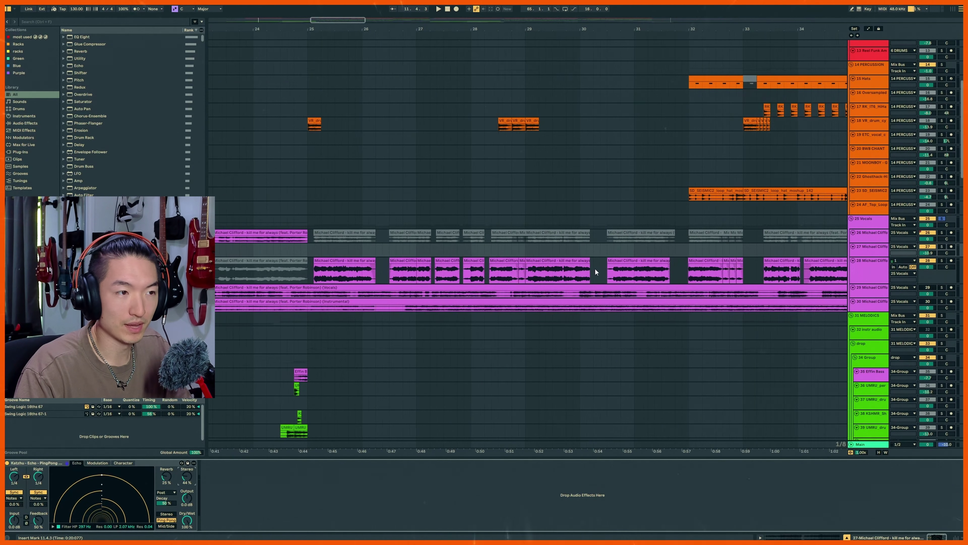
left_click(361, 261)
left_click(873, 274)
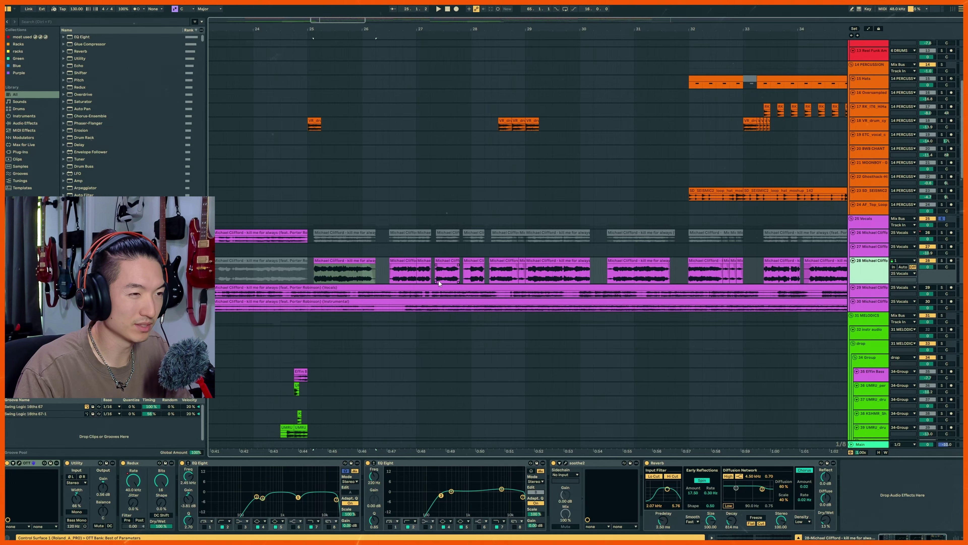
scroll(439, 280, "down", 3)
left_click(364, 270)
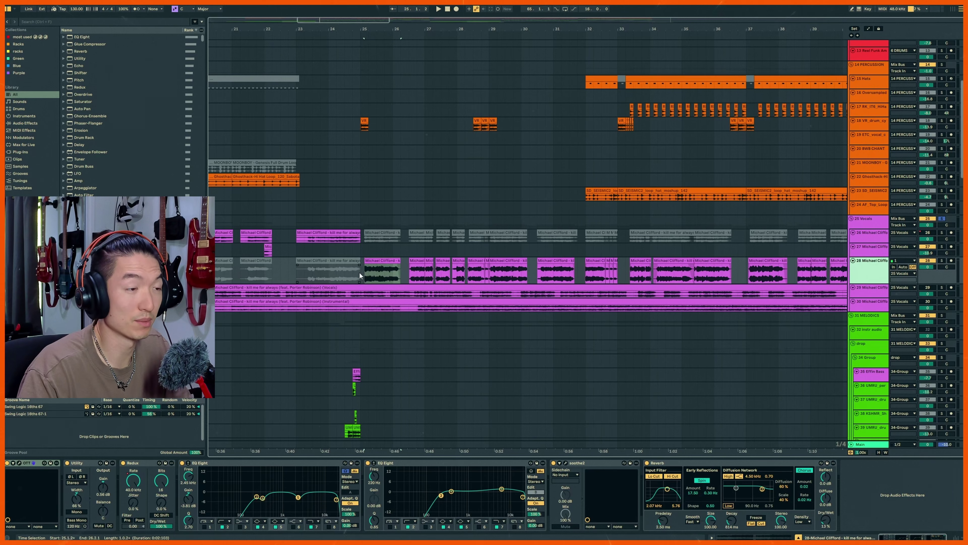
left_click(360, 272)
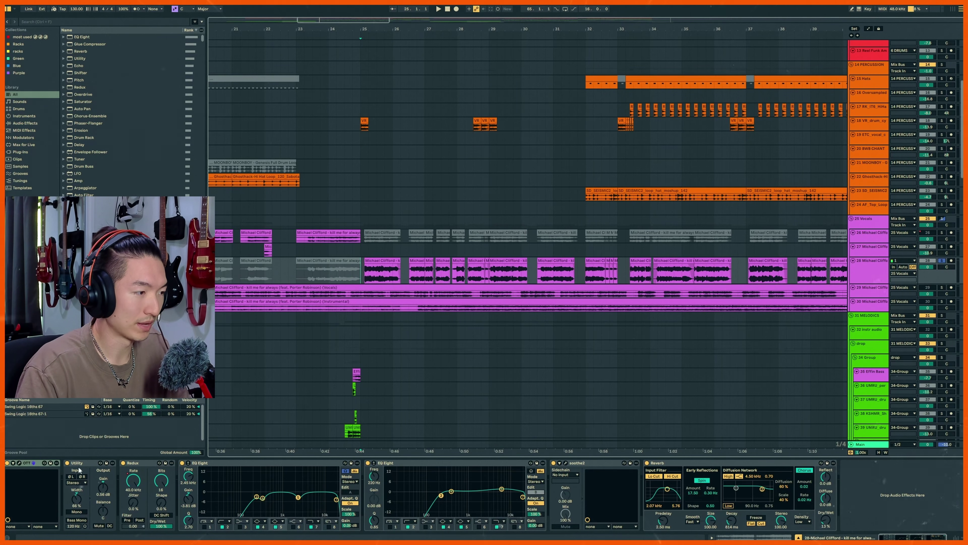
- Check track 28's automation for the Redux Sample Rate across the arrangement, and hide the automation lanes again
left_click(134, 466)
key("a")
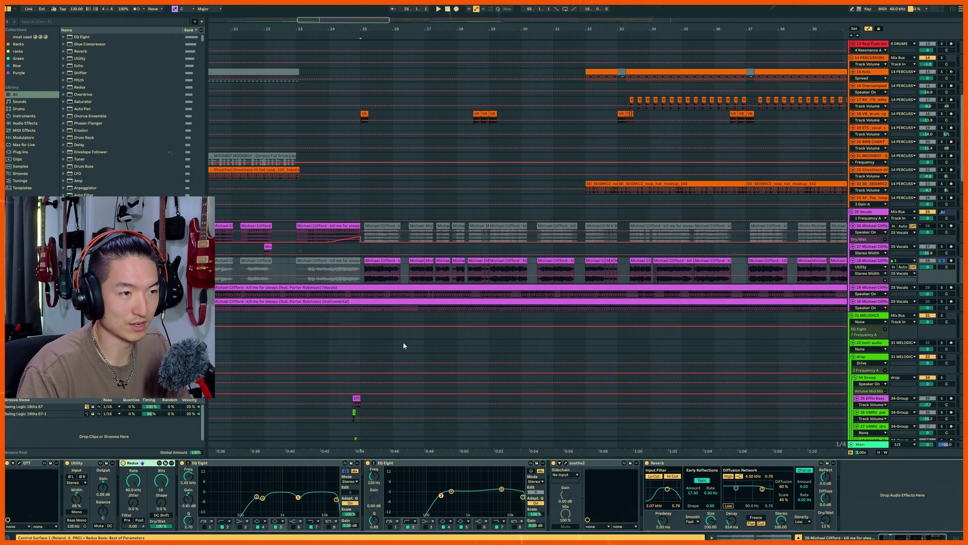
key("minus")
left_click(137, 481)
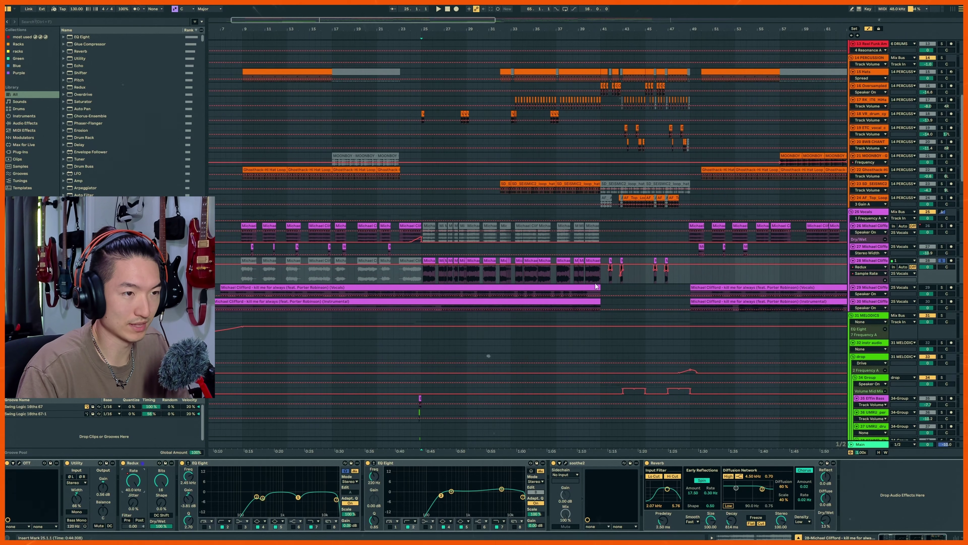
key("a")
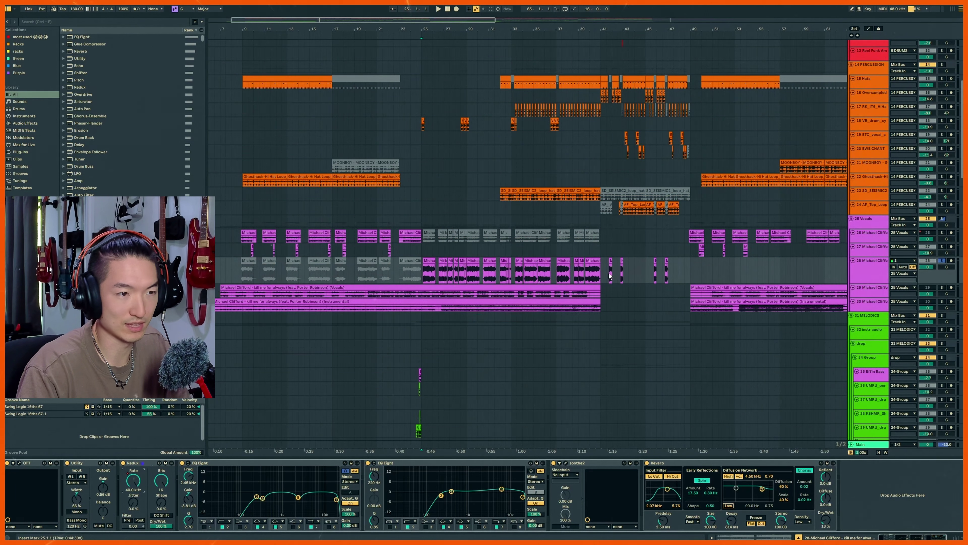
left_click_drag(601, 275, 697, 274)
left_click(429, 281)
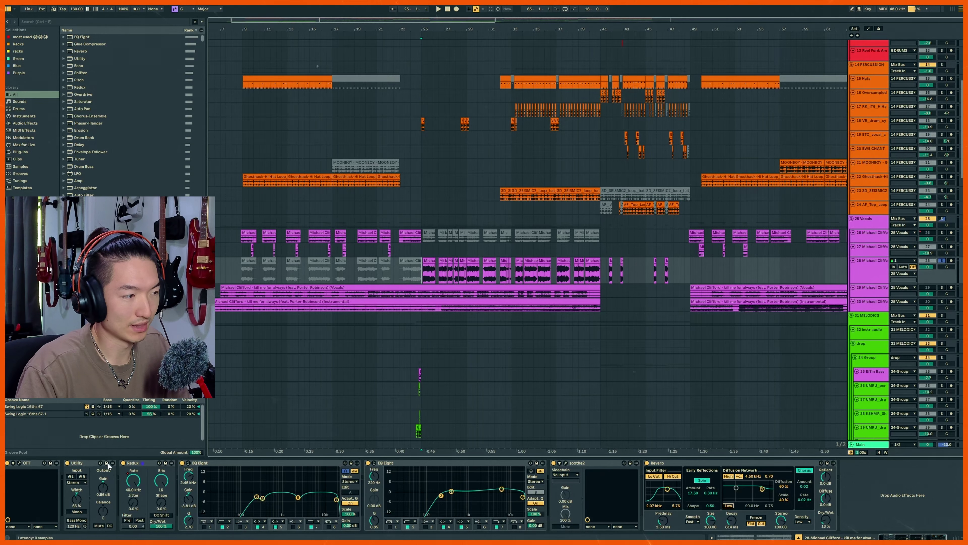
- Go through Utility, both EQ Eights and soothe2 on track 28, viewing and closing the soothe2 plug-in window
left_click(84, 463)
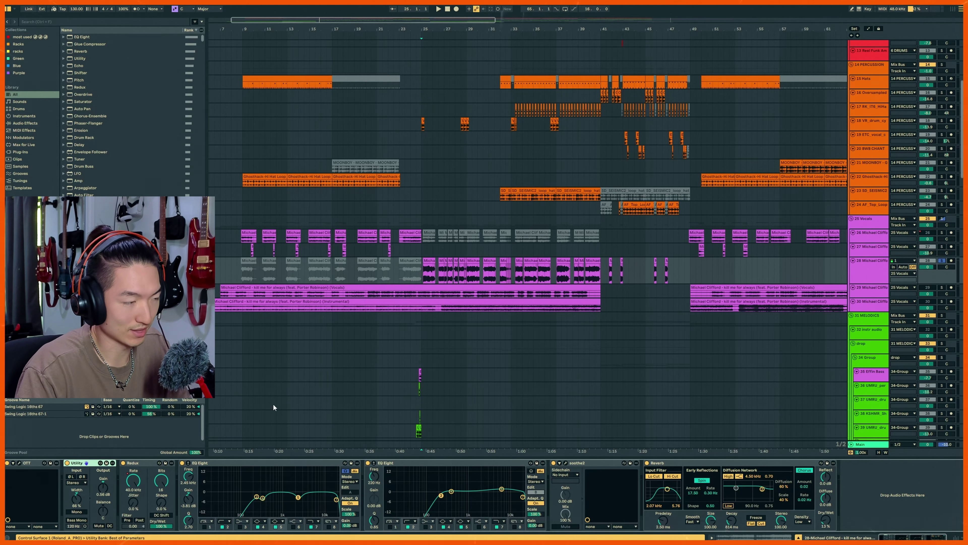
left_click(272, 467)
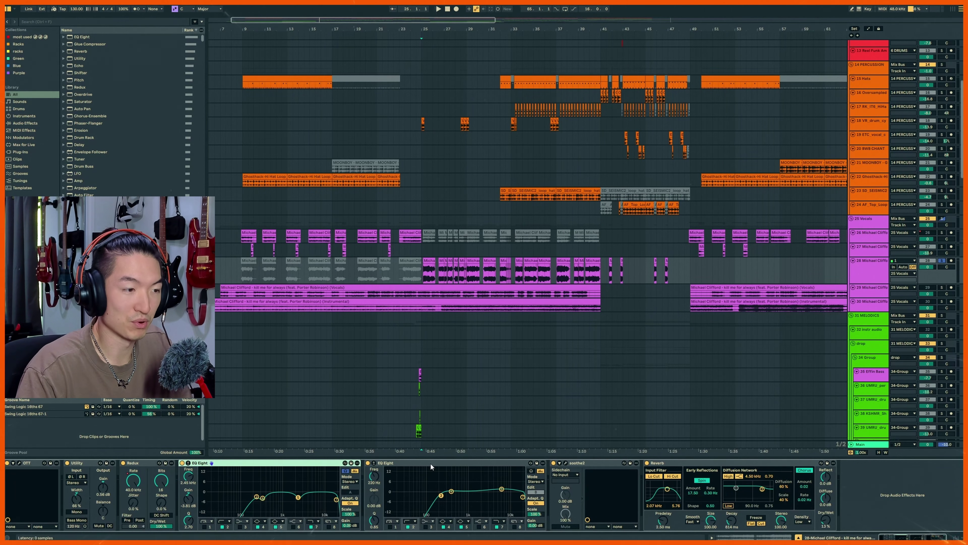
left_click(430, 462)
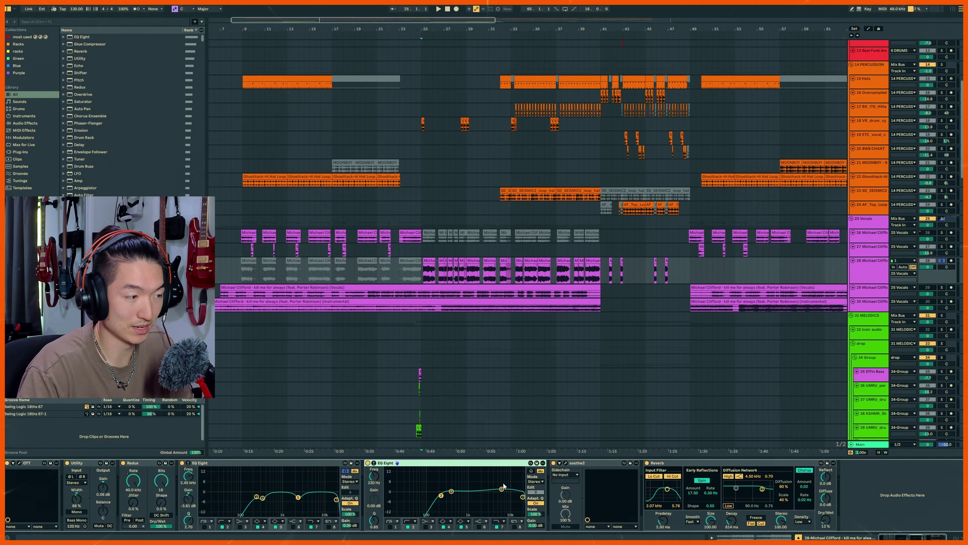
left_click(595, 463)
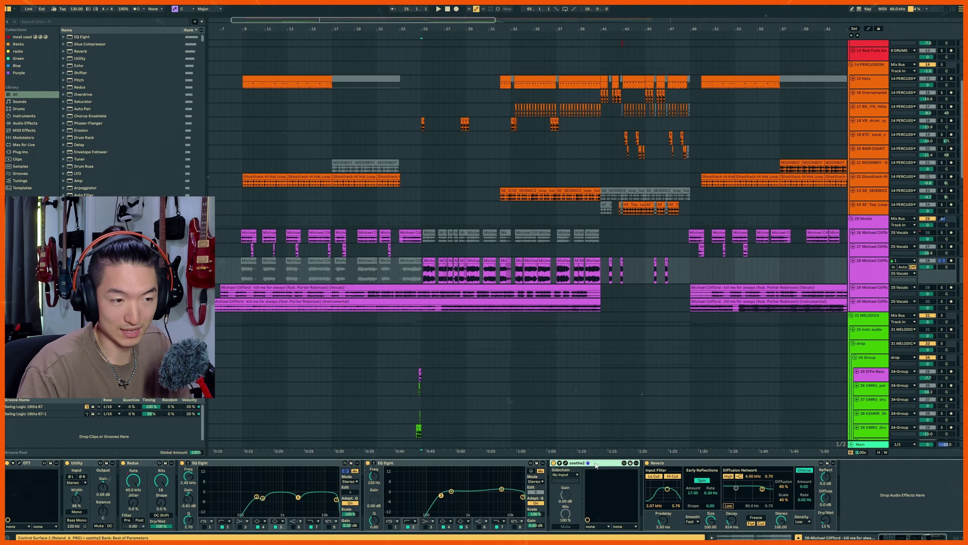
left_click(566, 464)
left_click(566, 464)
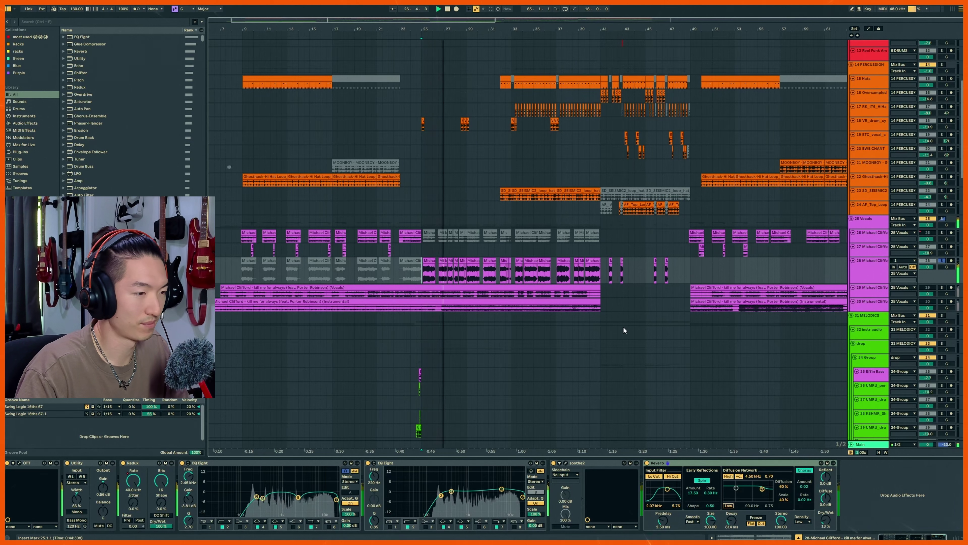
- Bypass the whole track 28 device chain from OTT to Reverb to hear the dry vocal, stop playback and reactivate the devices
left_click(92, 462, "shift")
left_click(39, 462, "shift")
key("0")
key("space")
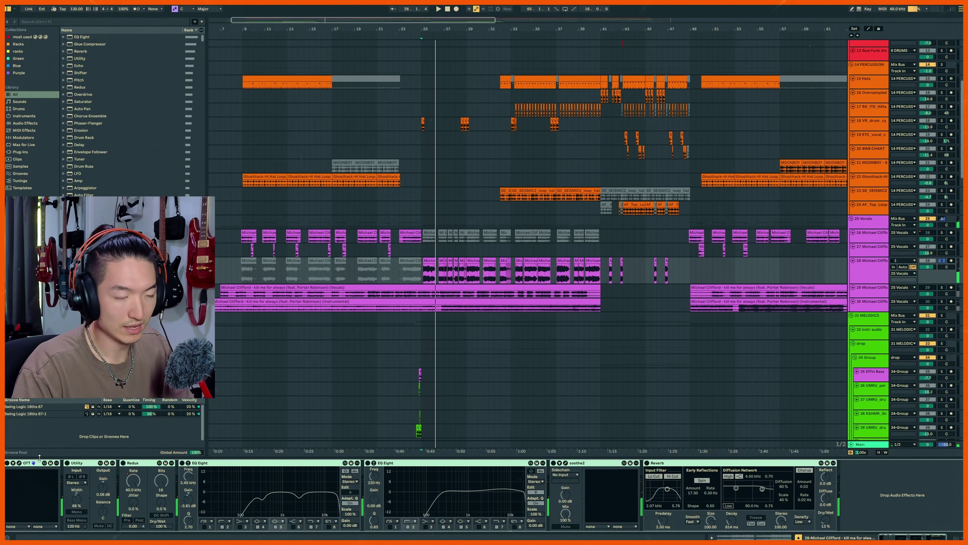
key("0")
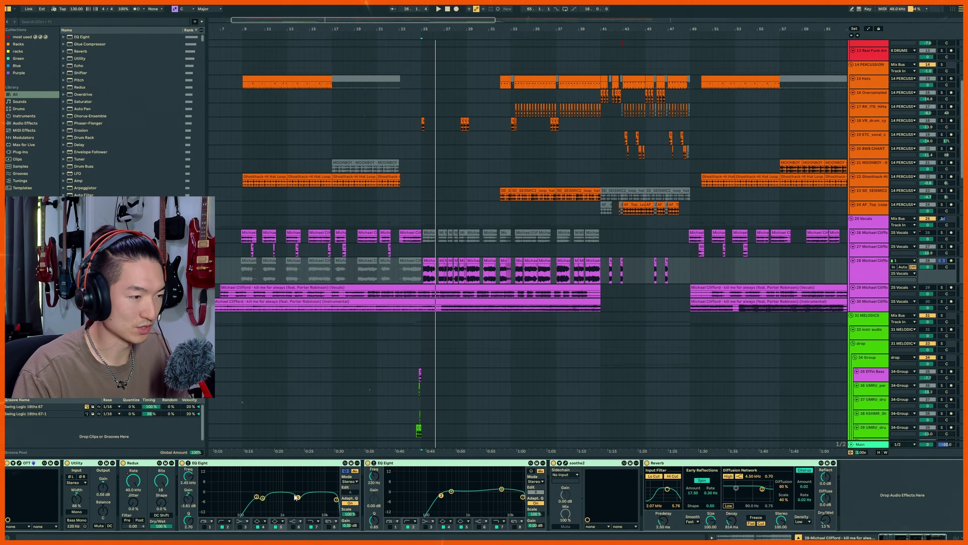
- Listen to the fully processed track 28 vocal from bar 25 and stop playback
left_click(251, 490)
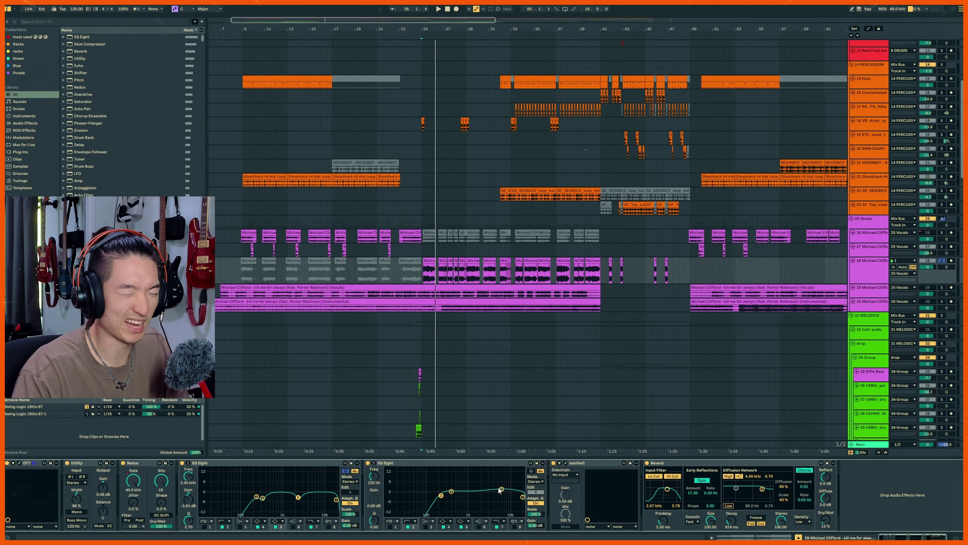
key("space")
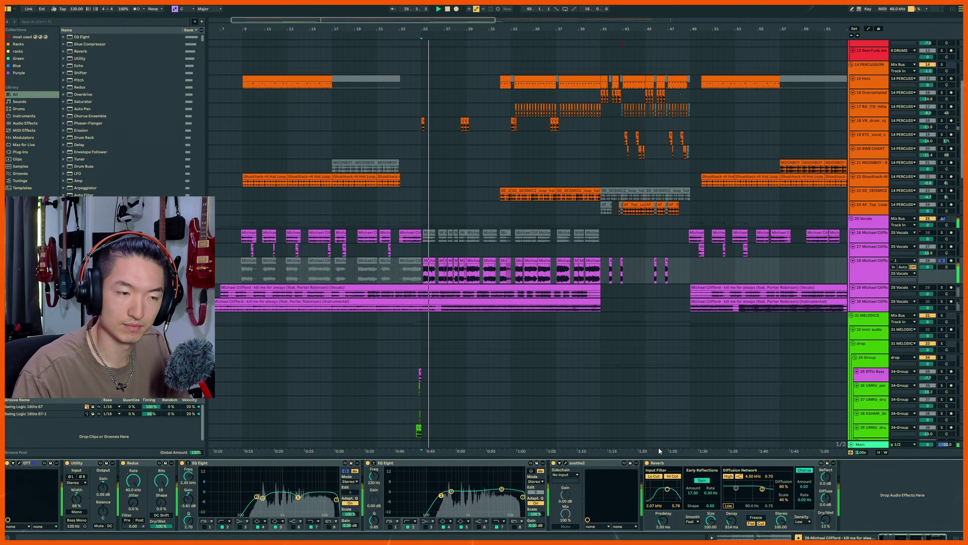
key("space")
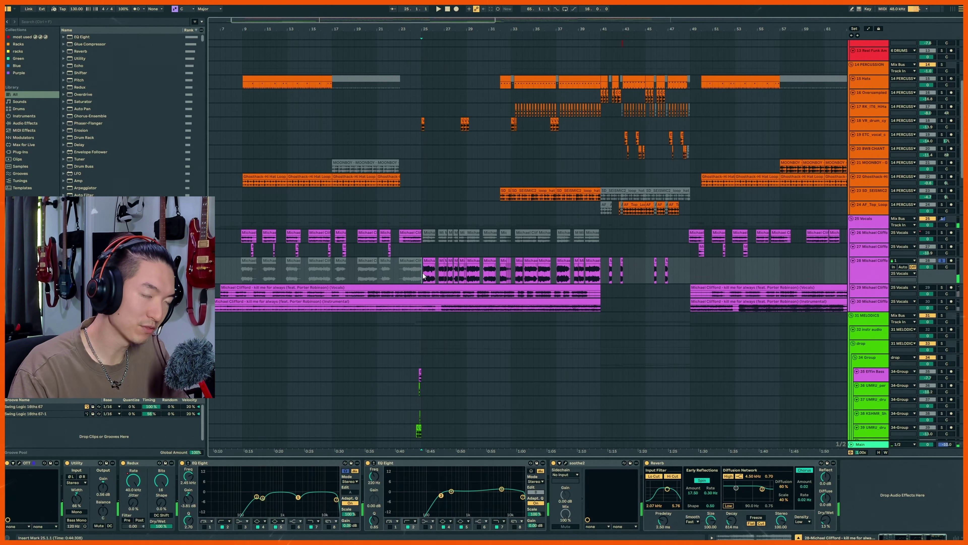
- Highlight the chopped vocal clips on track 28 from bar 25 to bar 41
scroll(423, 276, "down", 3)
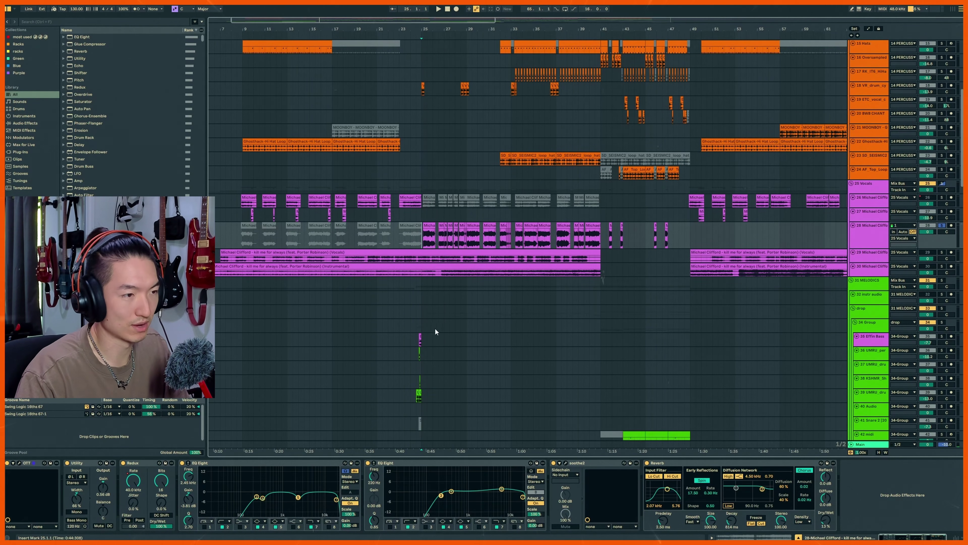
scroll(427, 281, "up", 4)
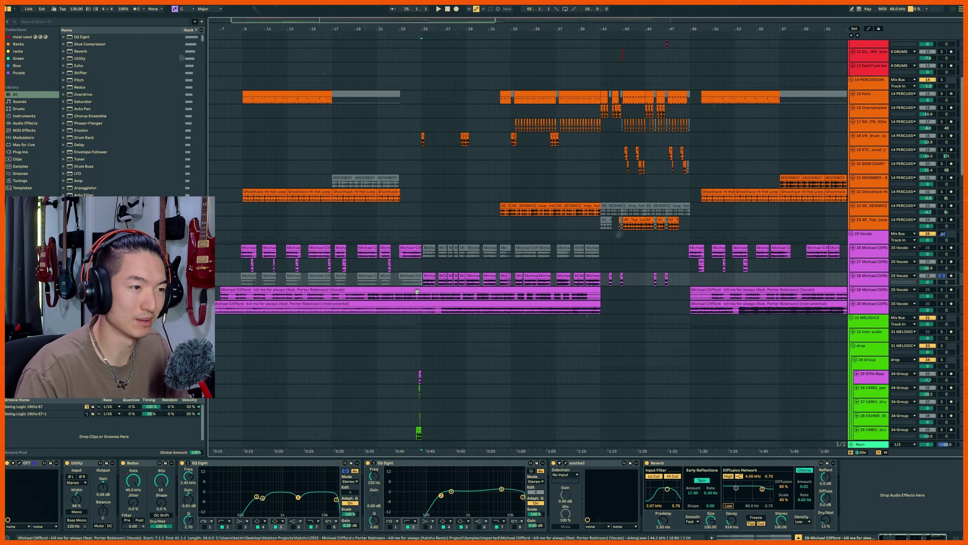
scroll(427, 282, "up", 4)
left_click_drag(422, 325, 593, 329)
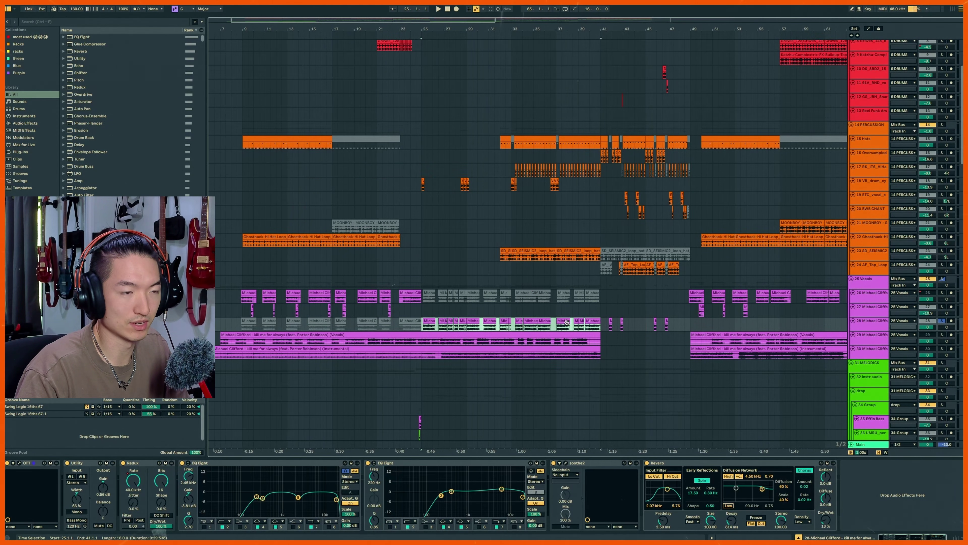
- Select and solo the 6 DRUMS group
scroll(545, 315, "down", 8)
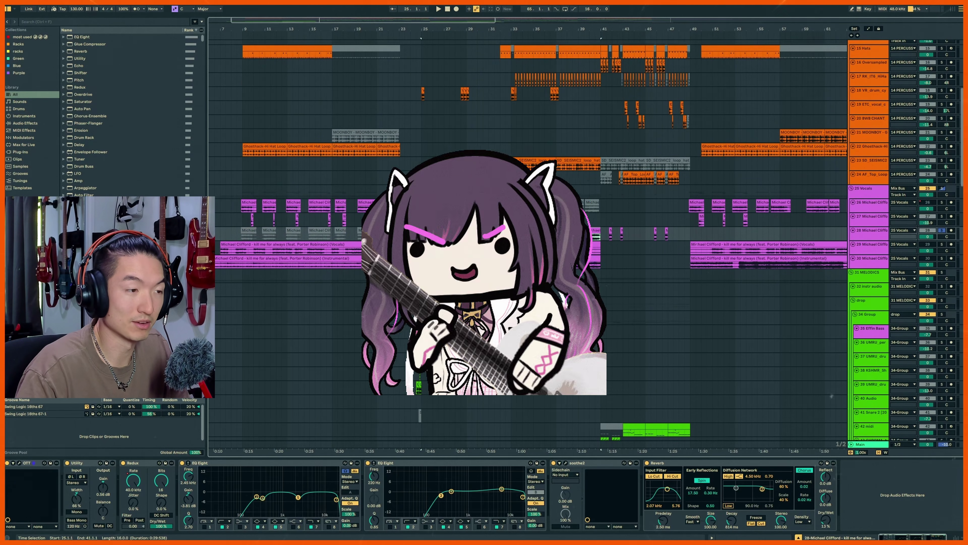
scroll(487, 329, "down", 15)
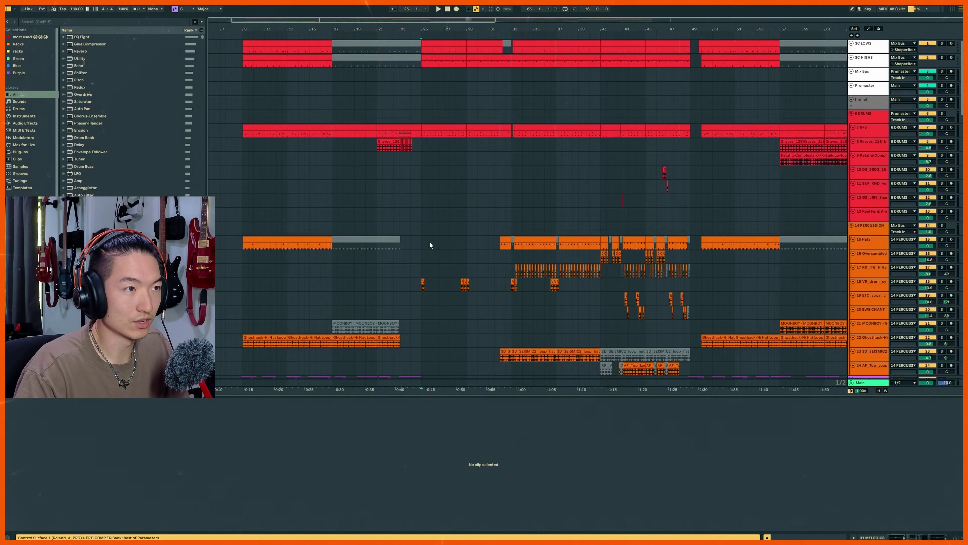
scroll(430, 244, "left", 3)
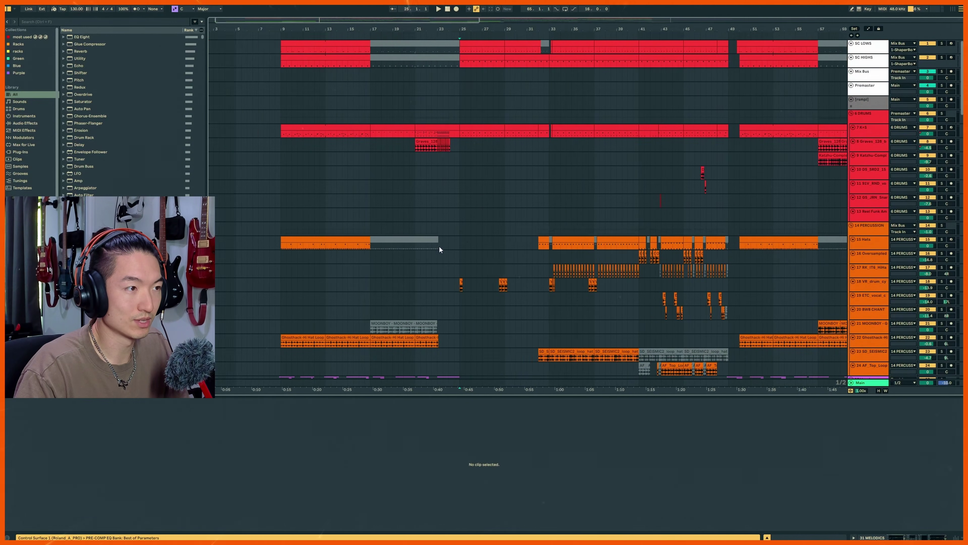
left_click(888, 118)
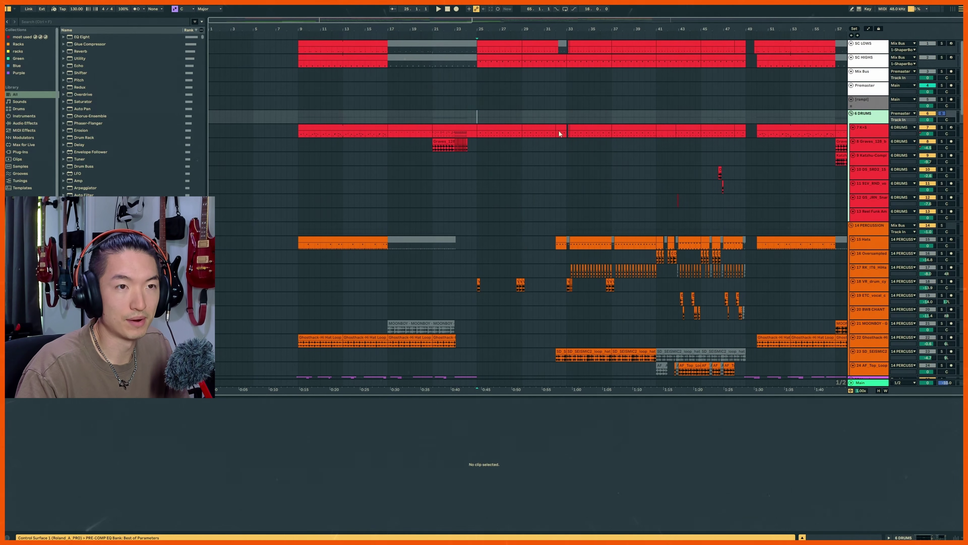
- Select the drum clip on track 7 from bar 9 to bar 17, zoom to it and loop that range
left_click(352, 130)
key("z")
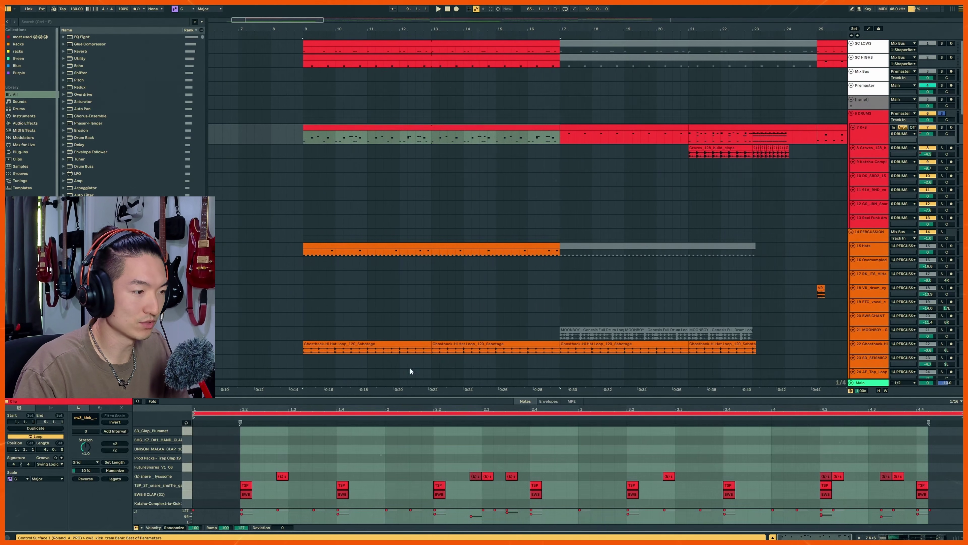
left_click(437, 127)
key("ctrl+l")
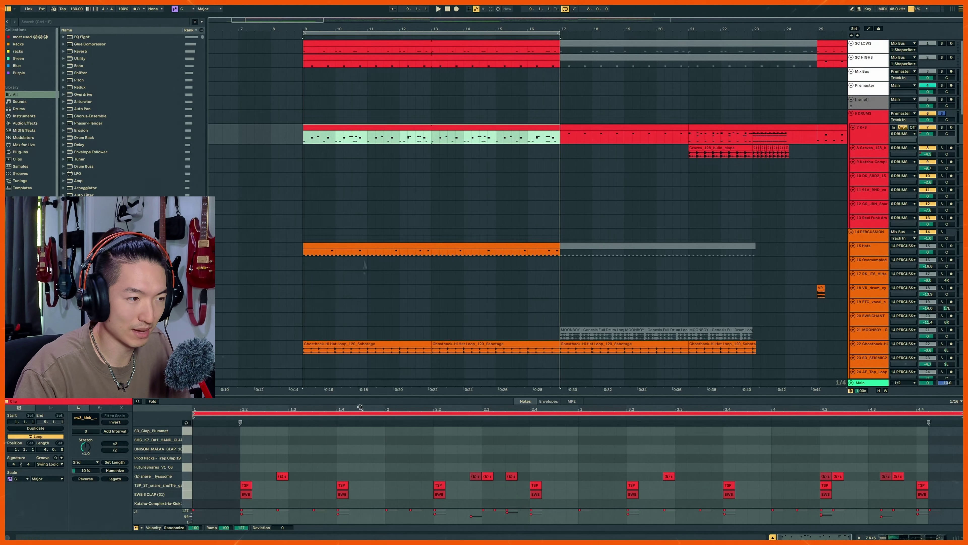
- Enlarge the note editor and inspect individual ghost notes in the (E) snare row of the drum clip
left_click_drag(368, 397, 385, 334)
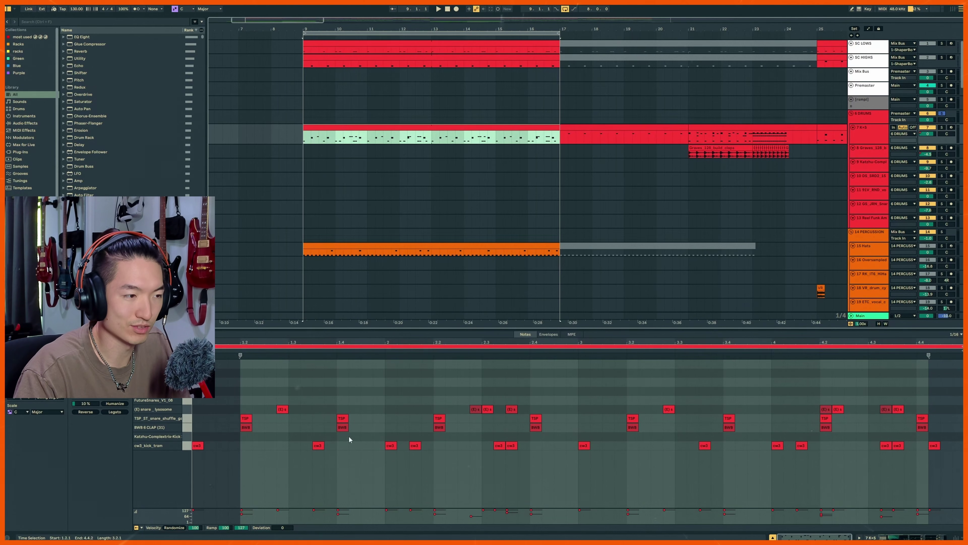
scroll(503, 205, "down", 1)
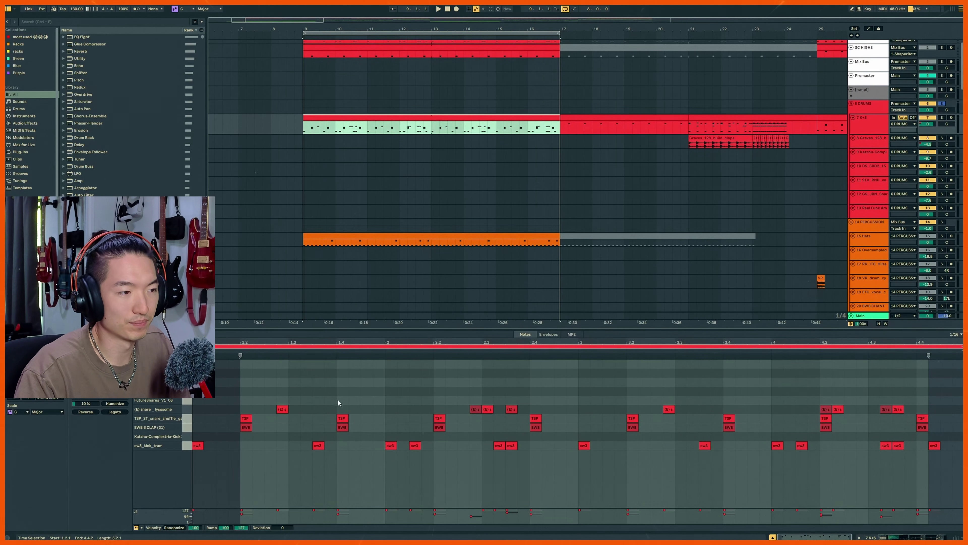
left_click(476, 409)
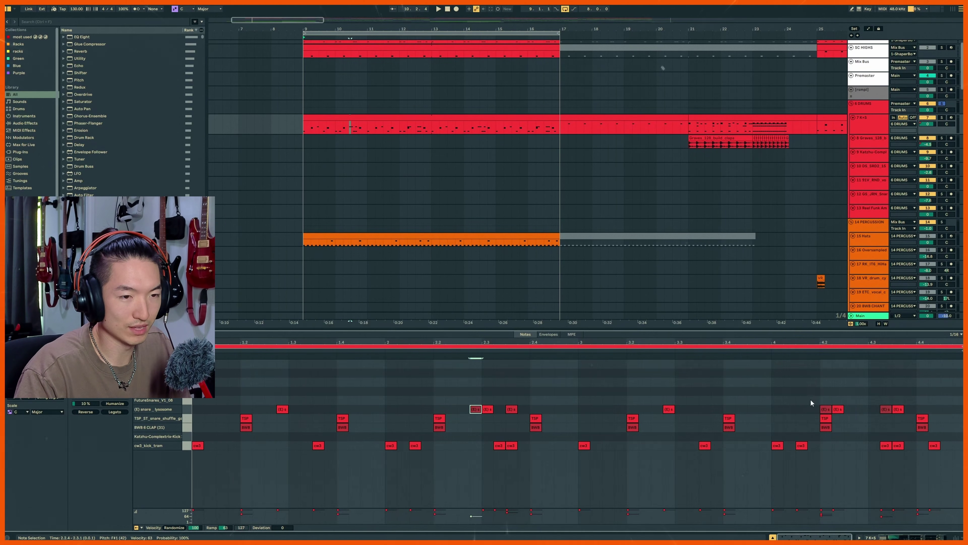
left_click(826, 409)
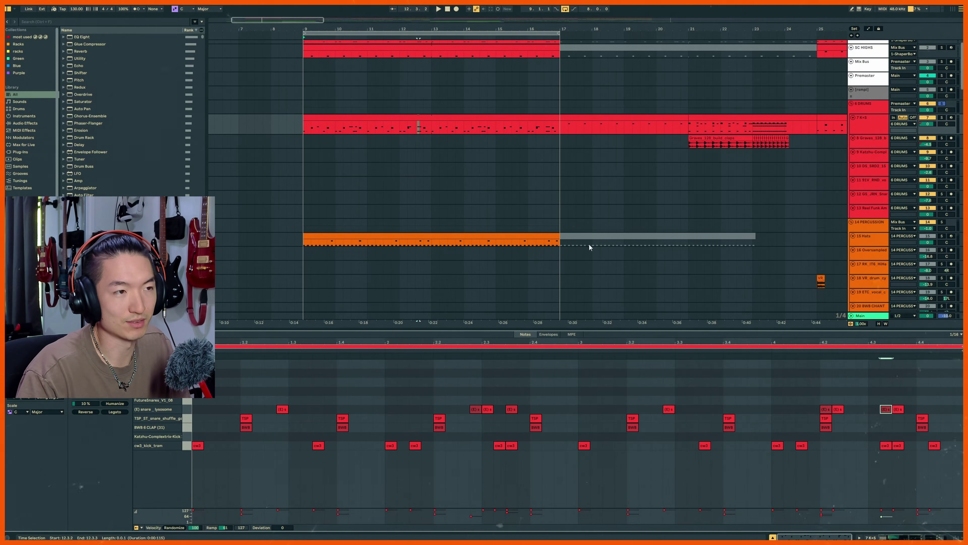
- Show the notes of the Hats clip on track 15 at bar 9 and solo that track
left_click(534, 236)
left_click(941, 236)
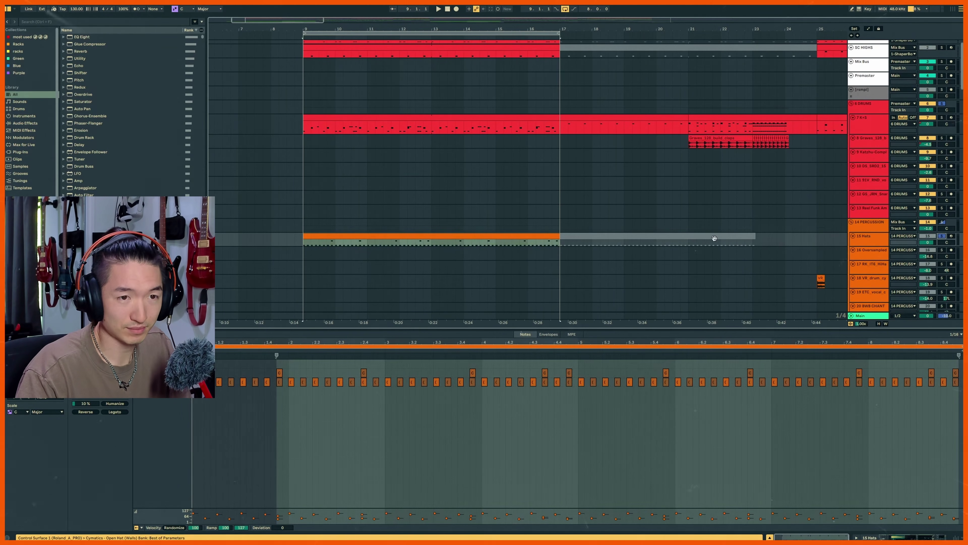
- Play the Hats clip, randomize the velocities of its notes from 1.4.3 to 8.4.4, and lower the randomize amount to 56
left_click(467, 233)
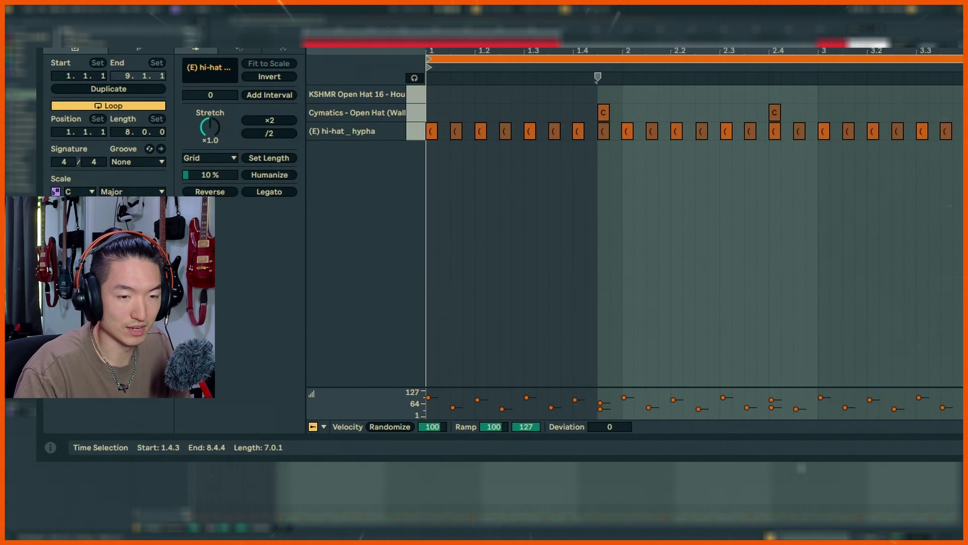
key("space")
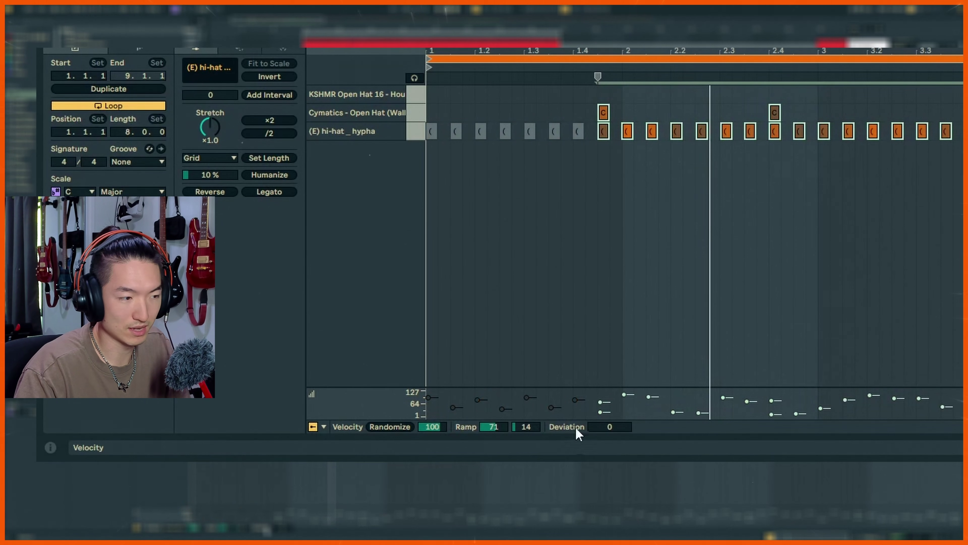
left_click_drag(441, 424, 441, 446)
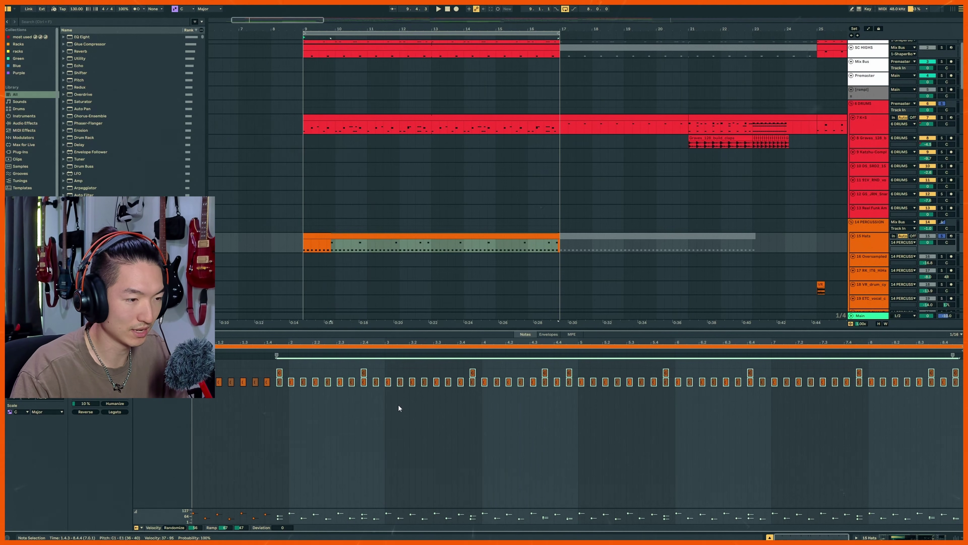
- Open the clip settings of the first Ghosthack-Hi Hat Loop_120_Sabotage clip at bar 9
left_click(396, 241)
left_click(400, 233)
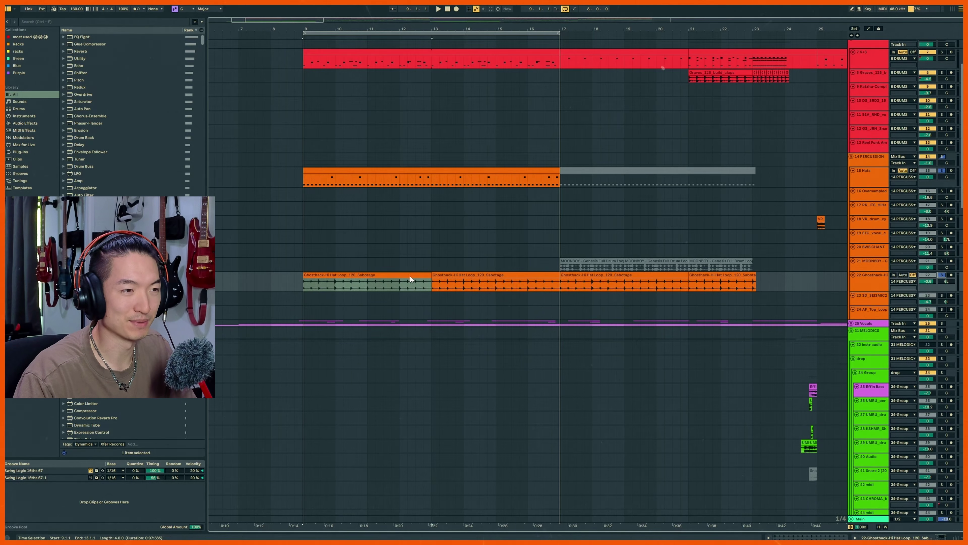
scroll(409, 279, "up", 3)
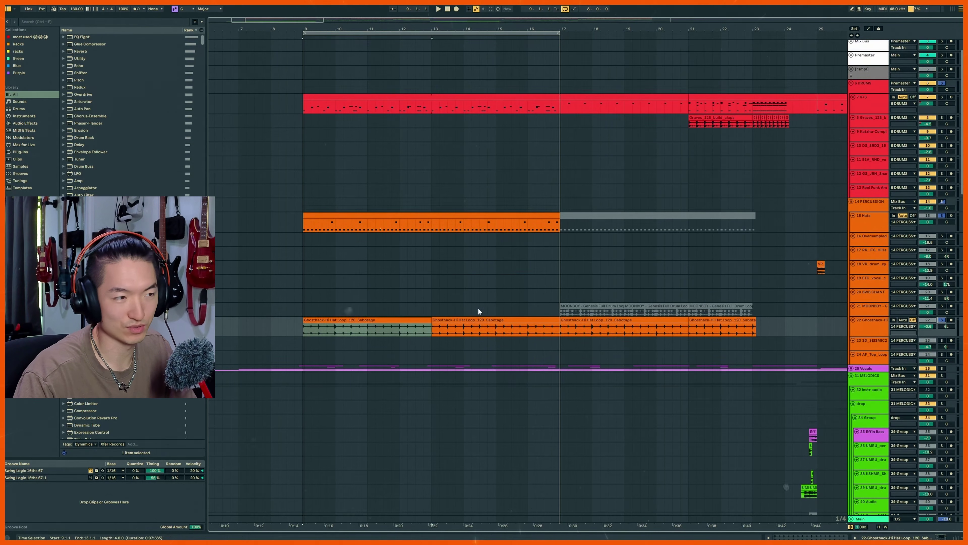
left_click(419, 318)
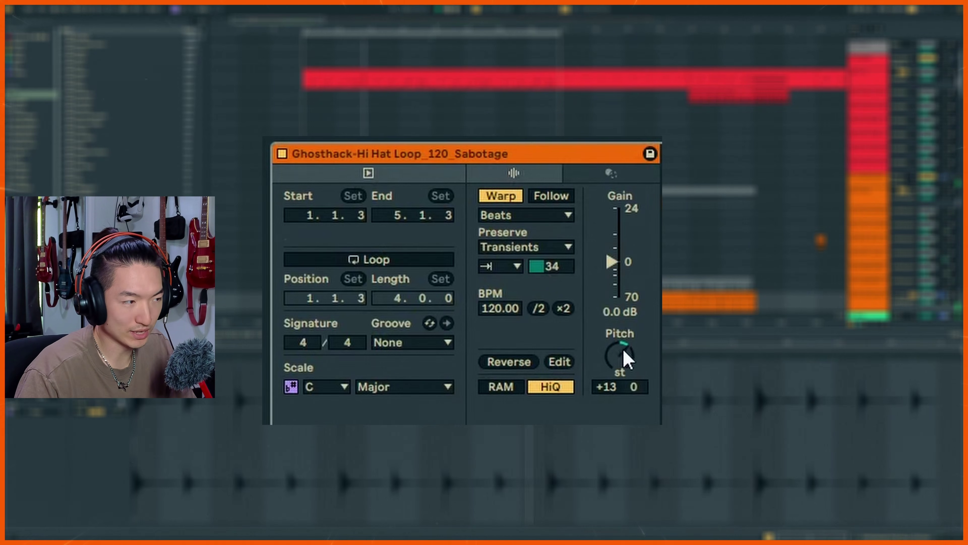
- Adjust the hi-hat loop's transposition and set its transient envelope to 100
left_click_drag(629, 367, 622, 368)
left_click(552, 266)
type("100")
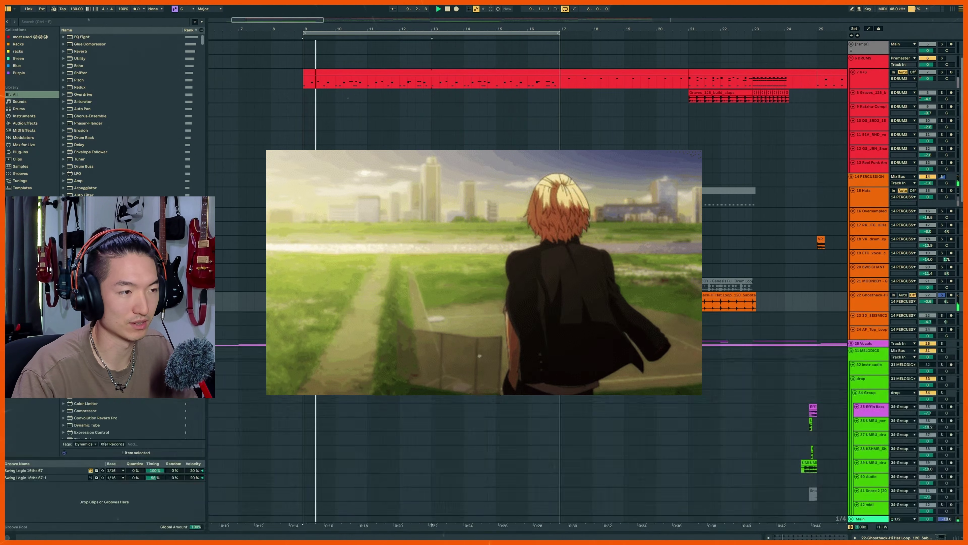
- Hide the clip settings and select both Ghosthack hi-hat loop clips from bar 9 to bar 17
key("ctrl+alt+l")
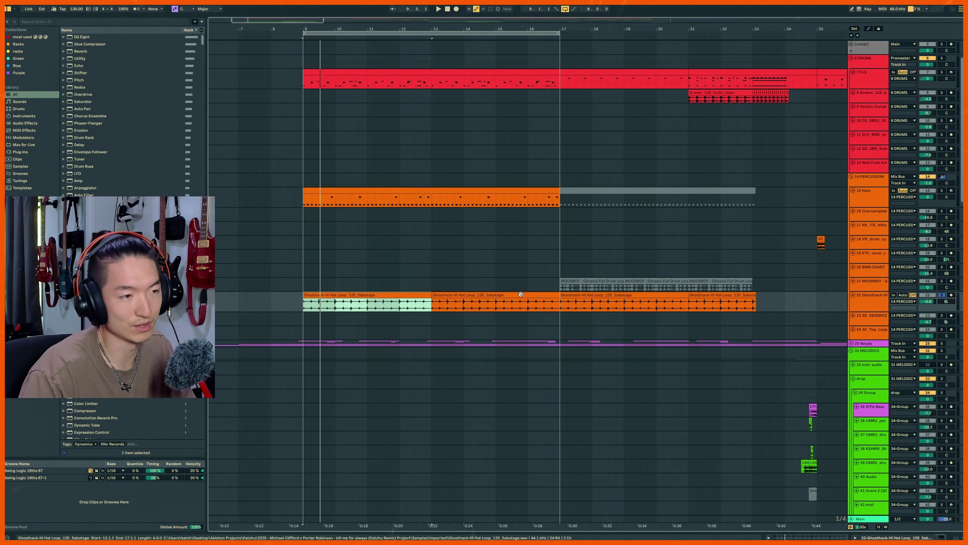
left_click(459, 297)
left_click(386, 296, "shift")
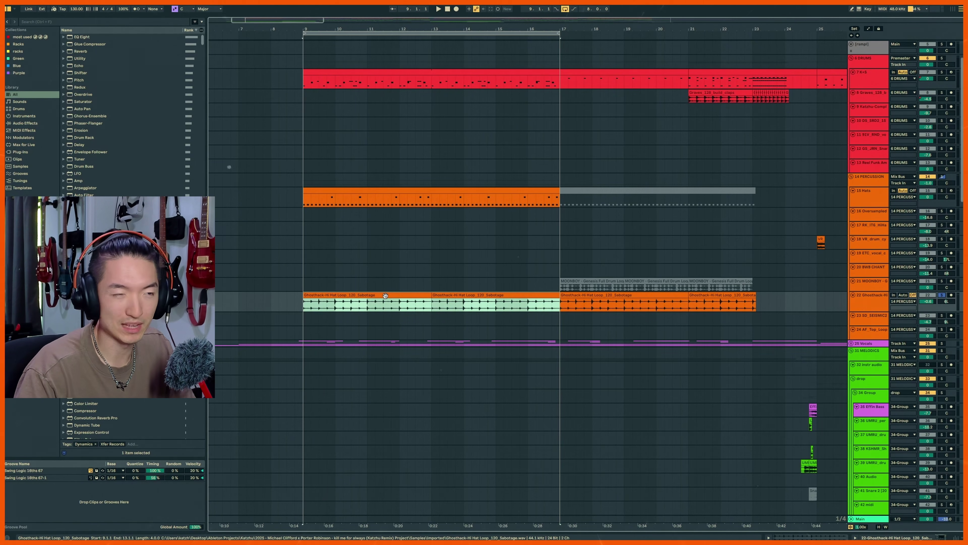
- Look through the MELODICS tracks, from the drop group down to the intro group's clips around bars 9 to 17
scroll(416, 272, "down", 6)
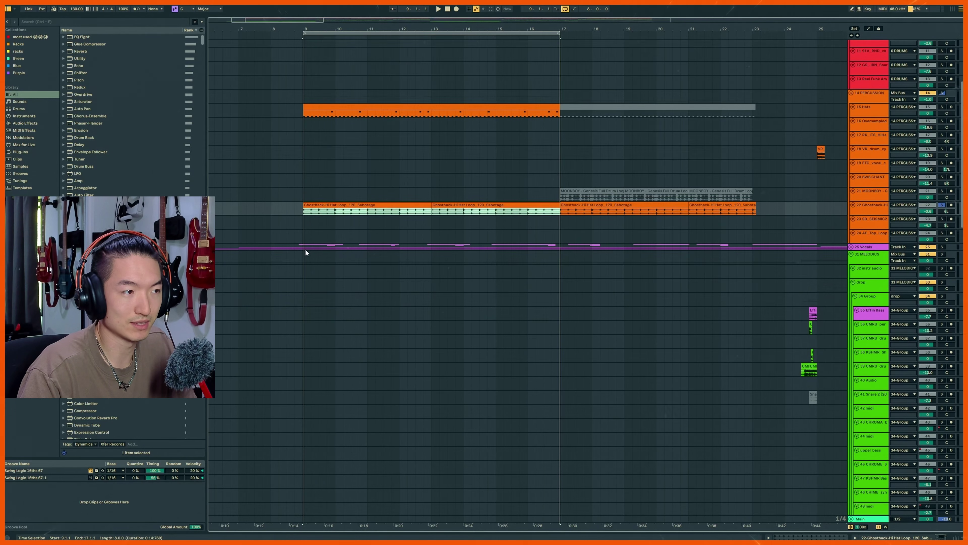
scroll(344, 246, "down", 3)
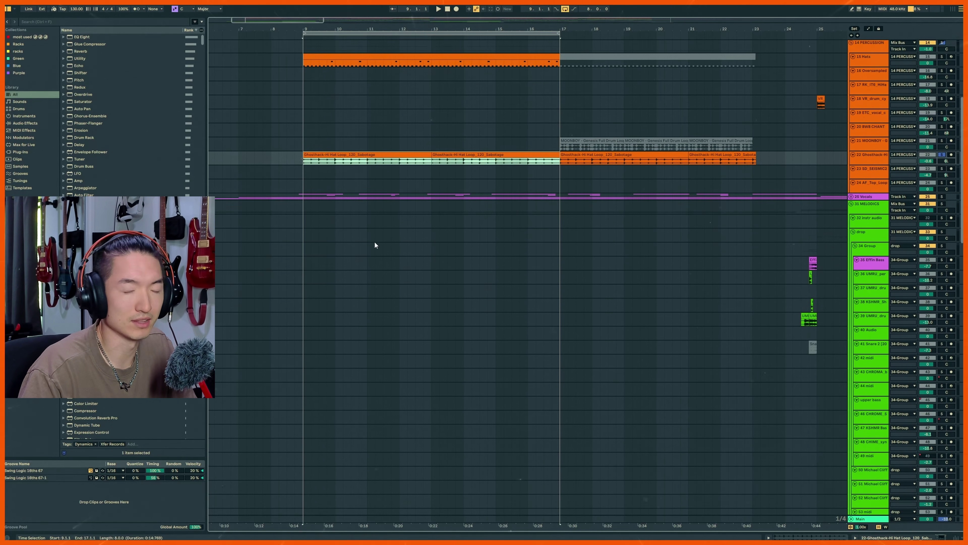
scroll(568, 302, "down", 20)
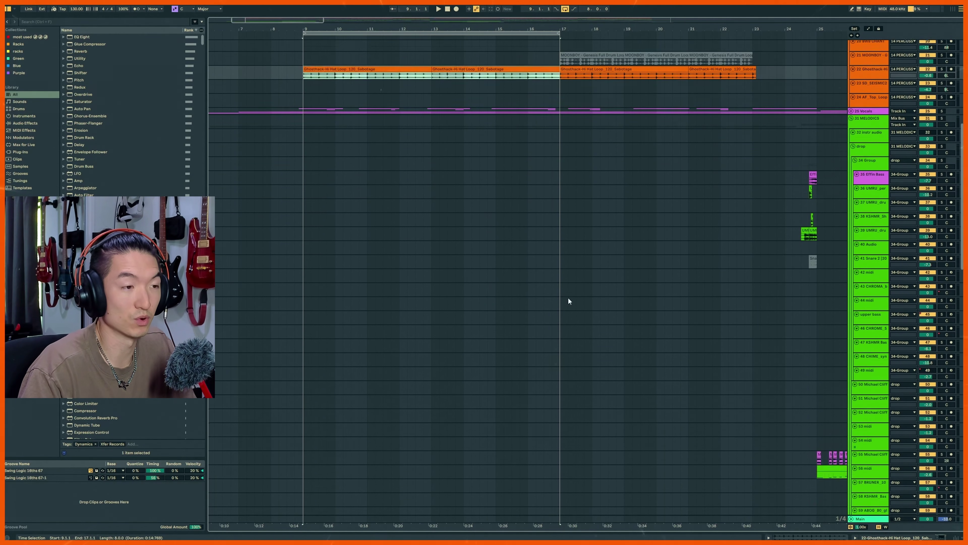
scroll(564, 305, "down", 8)
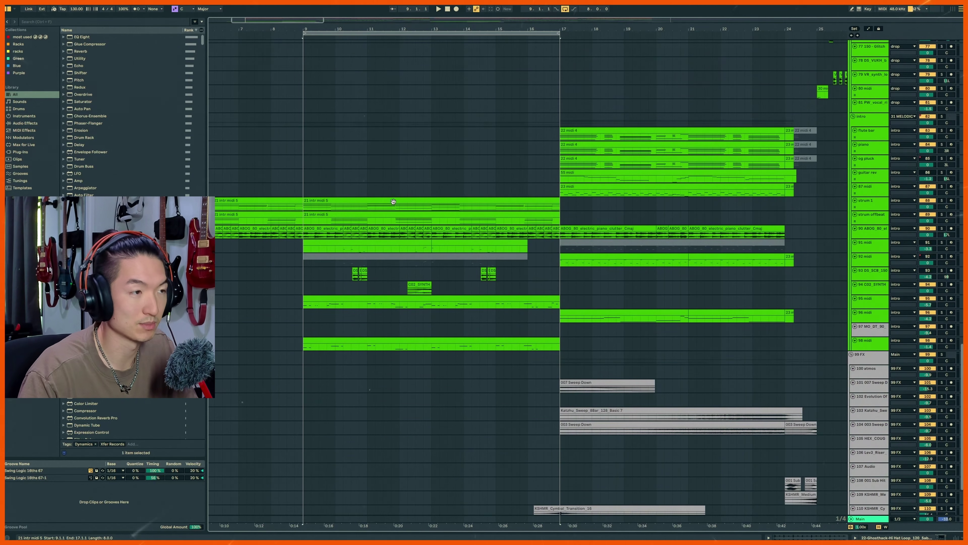
scroll(351, 278, "up", 6)
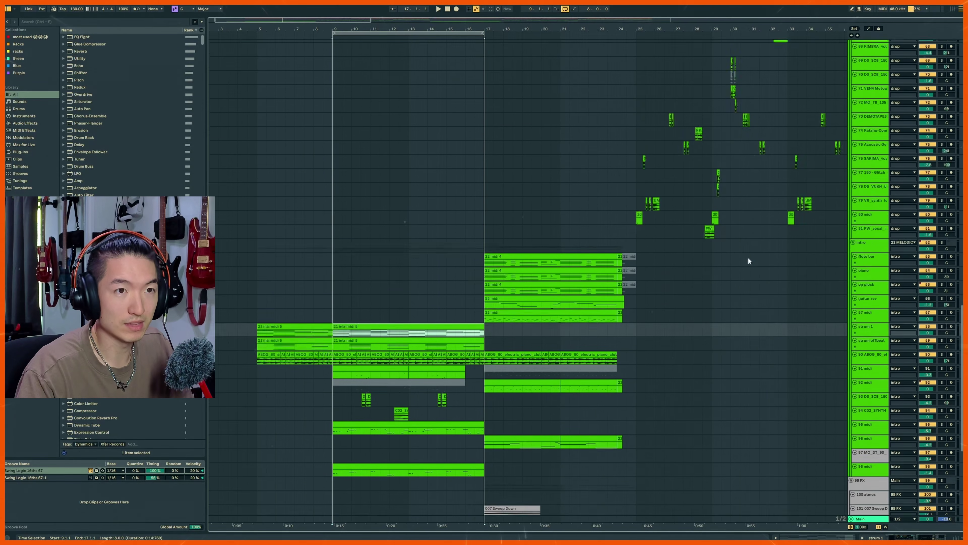
scroll(748, 263, "up", 10)
scroll(739, 294, "down", 15)
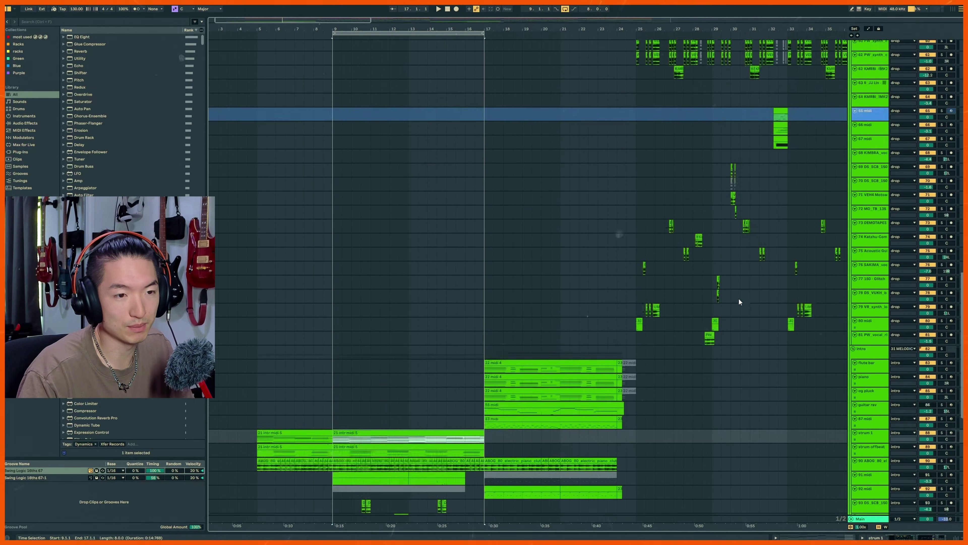
- Enlarge the intro group's strum, electric piano and 91 midi tracks, and select the strum 1 clip starting at bar 9
key("plus")
scroll(519, 191, "up", 1)
scroll(529, 229, "up", 5)
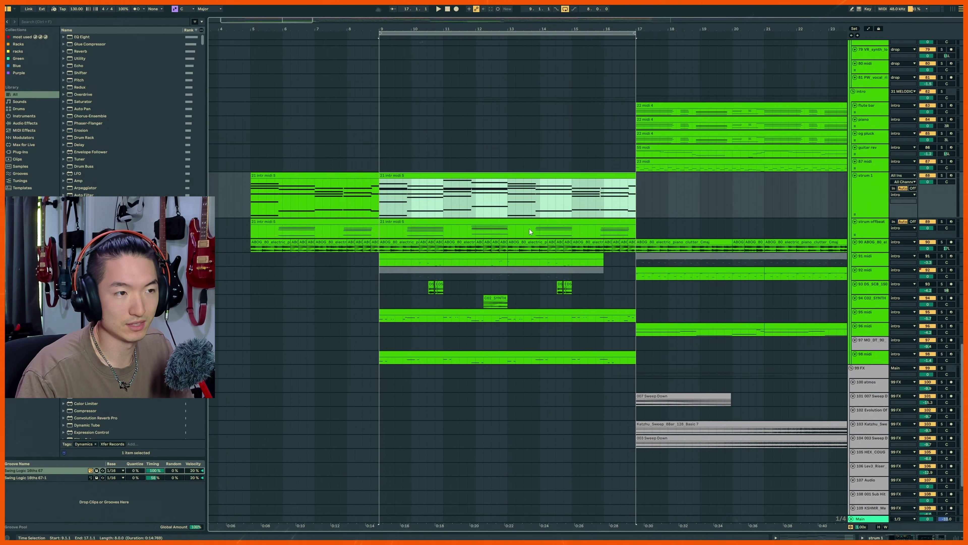
scroll(529, 273, "up", 3)
scroll(535, 309, "up", 3)
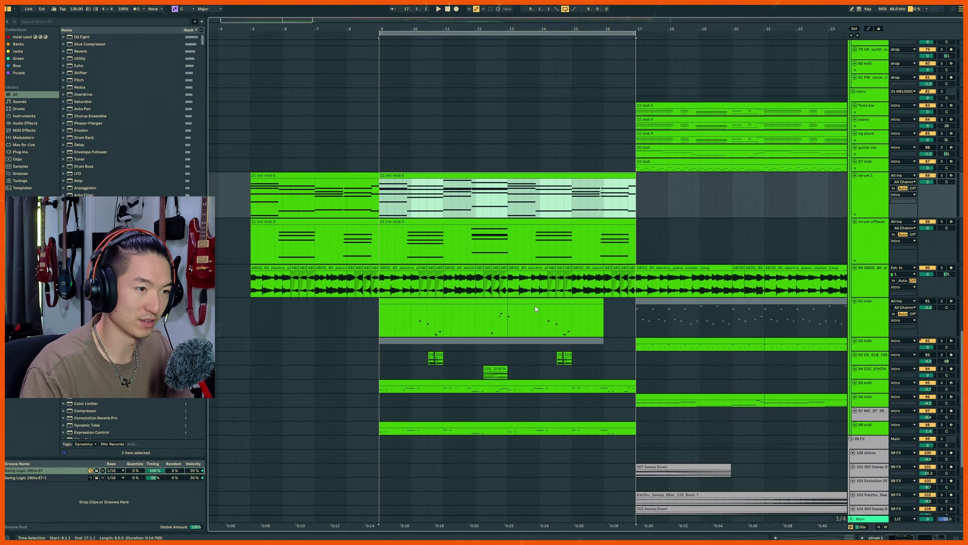
left_click(485, 303)
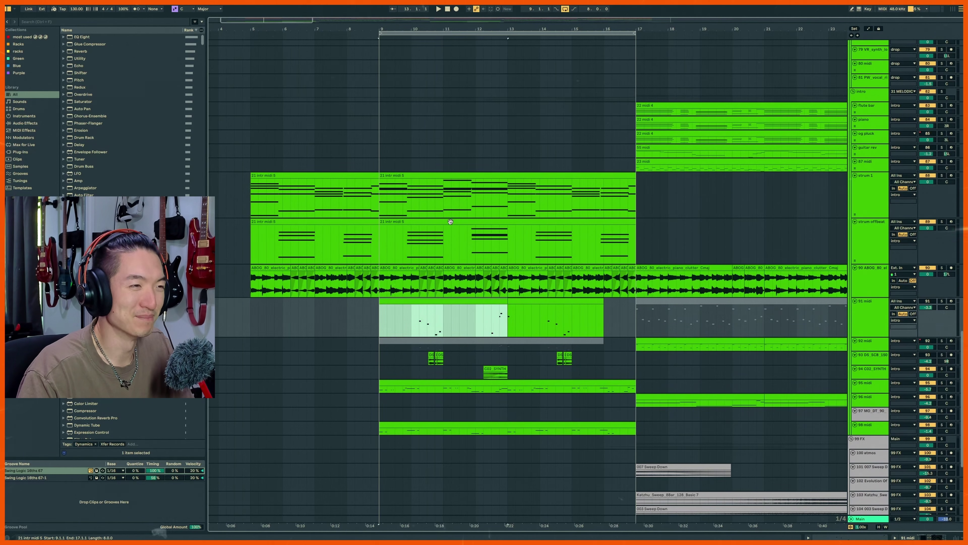
left_click(473, 222)
left_click(461, 177)
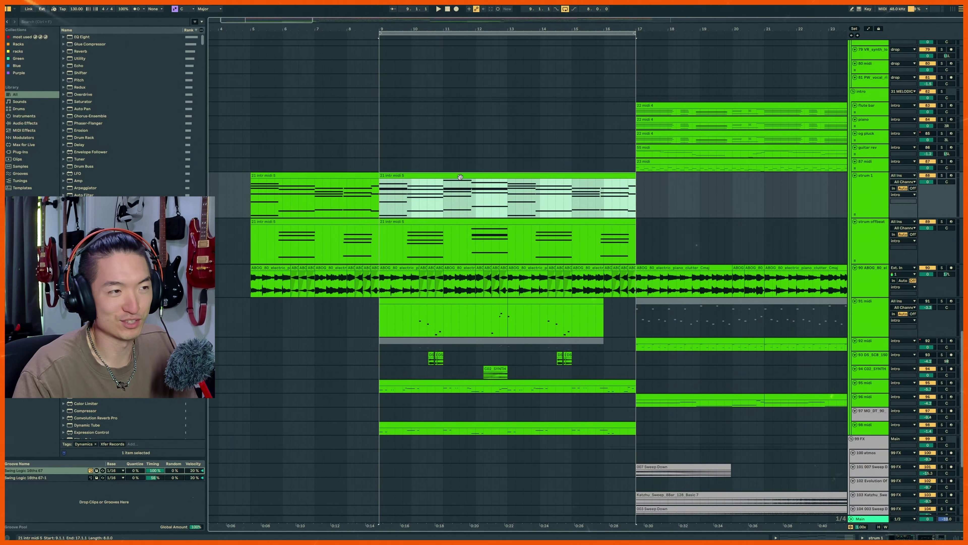
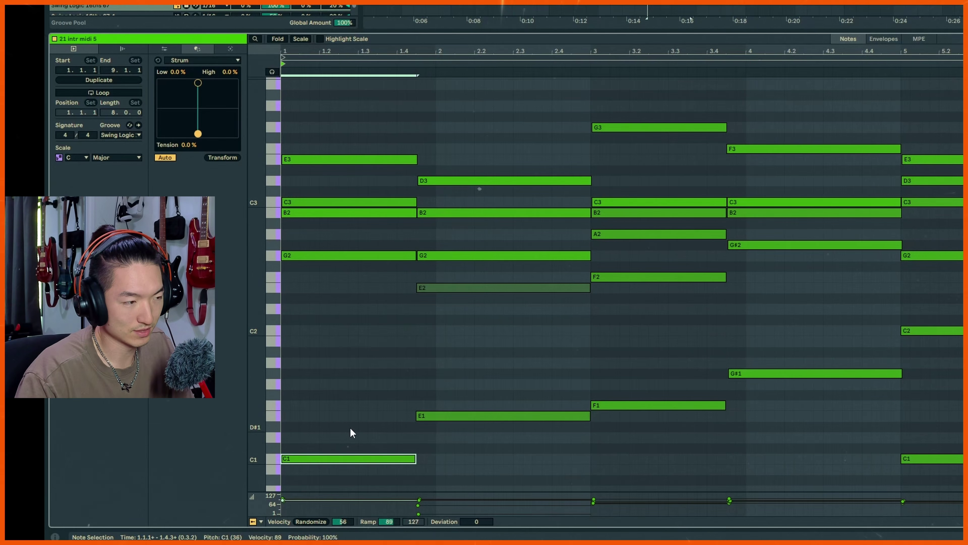
- Raise the first chord's selected C1 note an octave to C2 and select the chord's two bass notes
key("shift+Up")
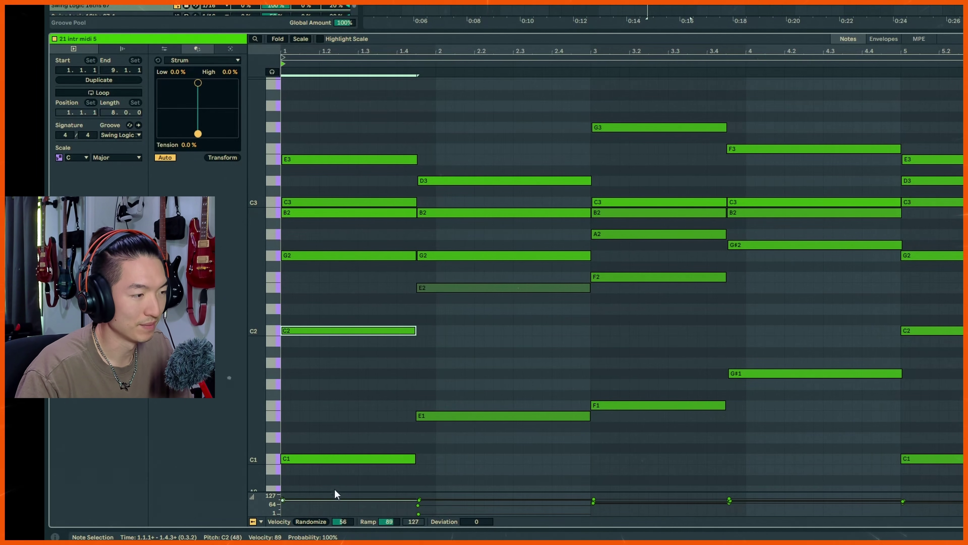
left_click_drag(334, 489, 404, 320)
- Try the first chord's C2 note at G1 and G2, and move it back to C2
left_click_drag(335, 331, 335, 384)
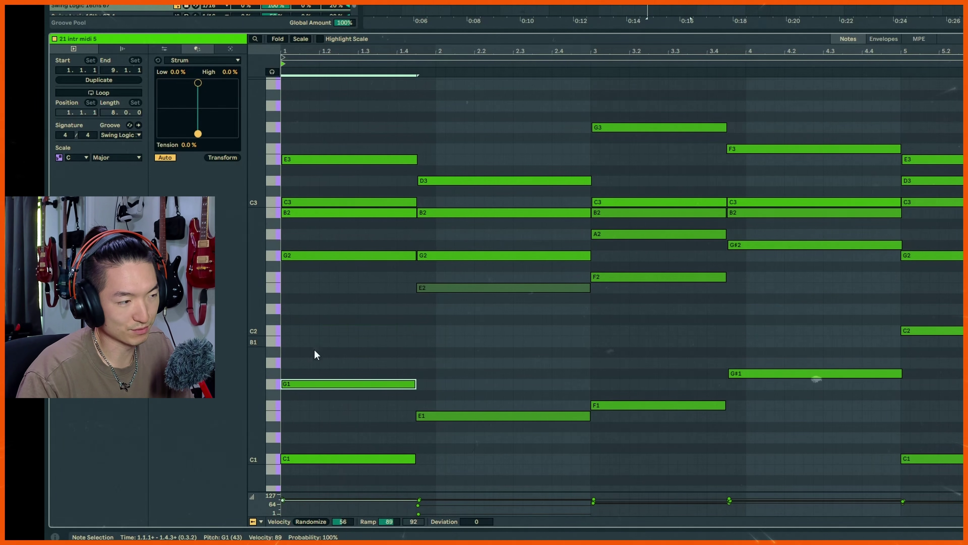
left_click_drag(322, 369, 358, 129)
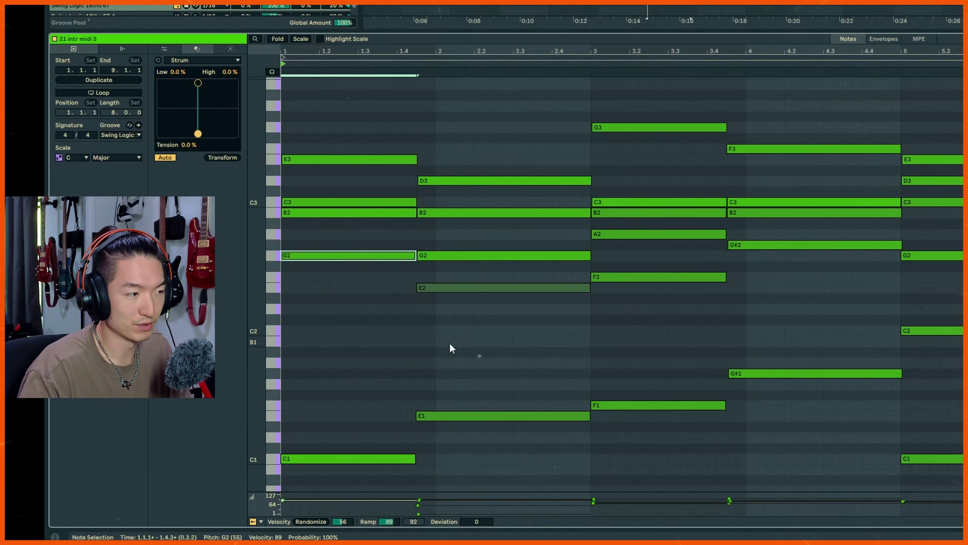
key("alt+Down")
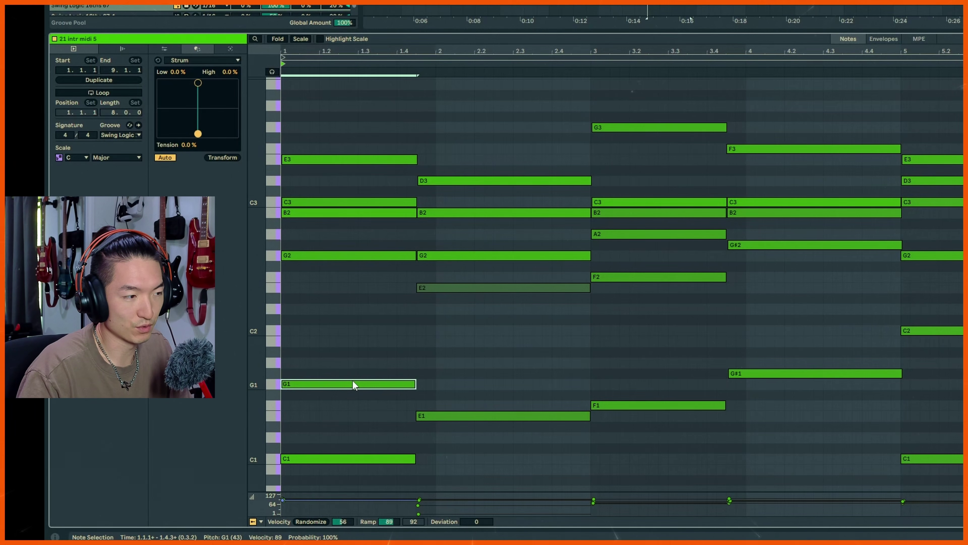
left_click_drag(352, 383, 355, 328)
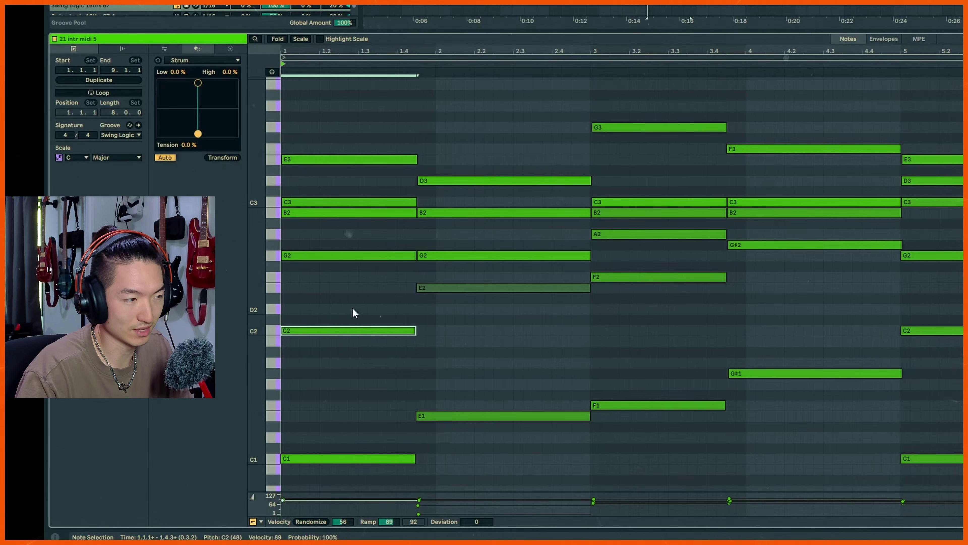
- Try the first chord's C2 note at E1, G1 and E2 while playing the chord
left_click(338, 459, "shift")
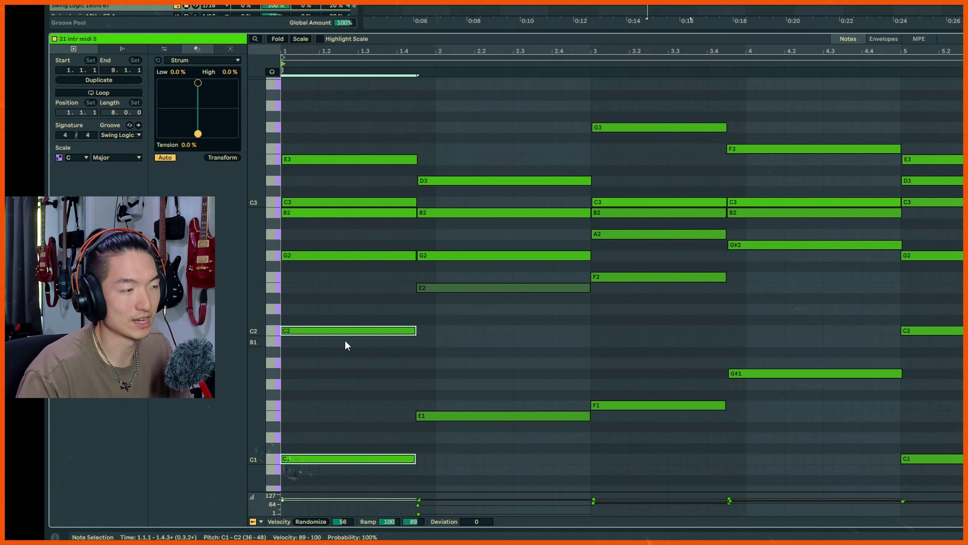
left_click_drag(348, 333, 335, 410)
key("space")
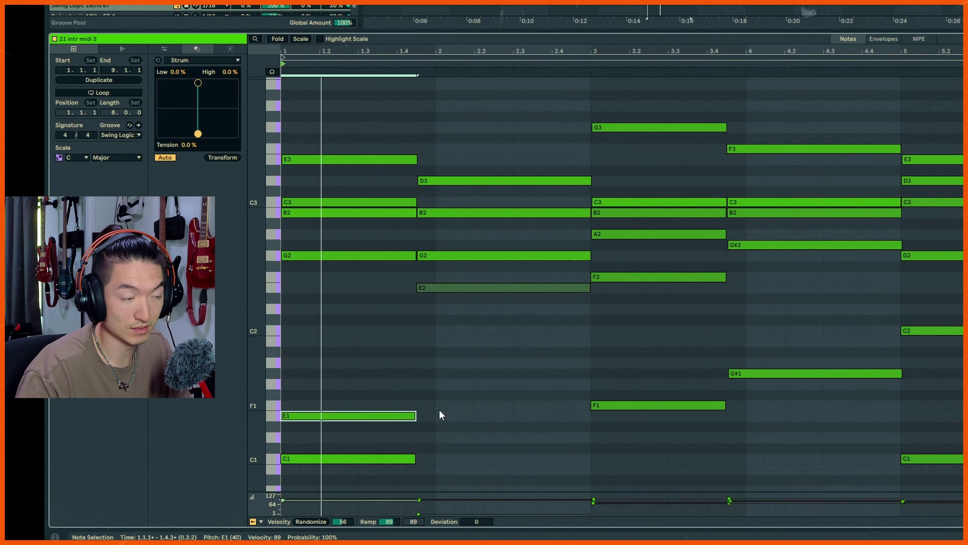
left_click_drag(350, 416, 359, 385)
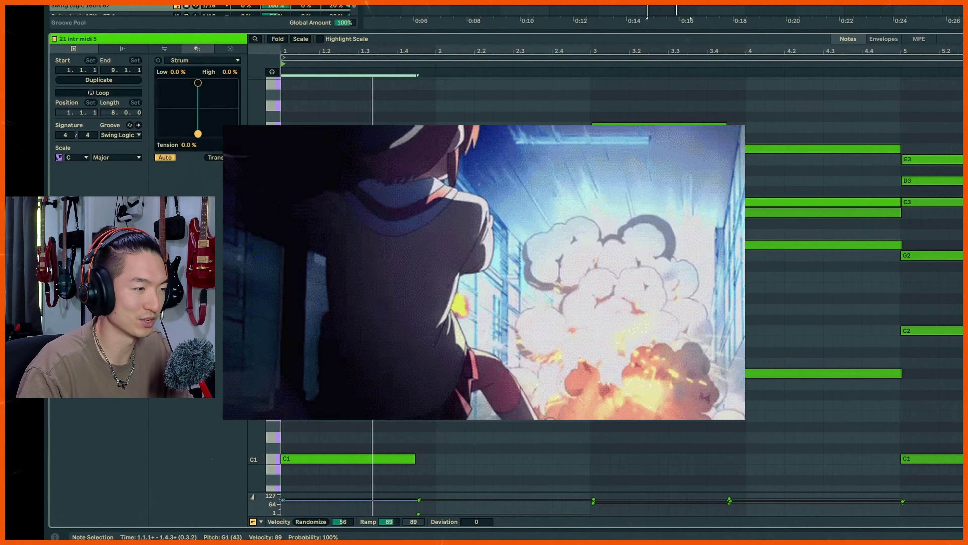
left_click_drag(352, 384, 350, 291)
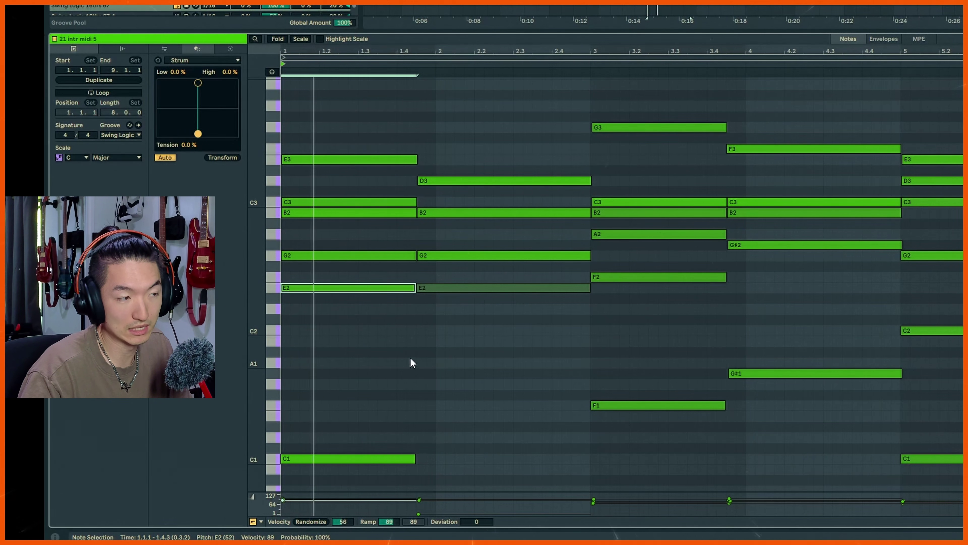
- Undo the last pitch moves of the first chord's second bass note back to C2 and clear the note selection
key("ctrl+z")
key("ctrl+z")
key("ctrl+z")
key("ctrl+z")
key("ctrl+z")
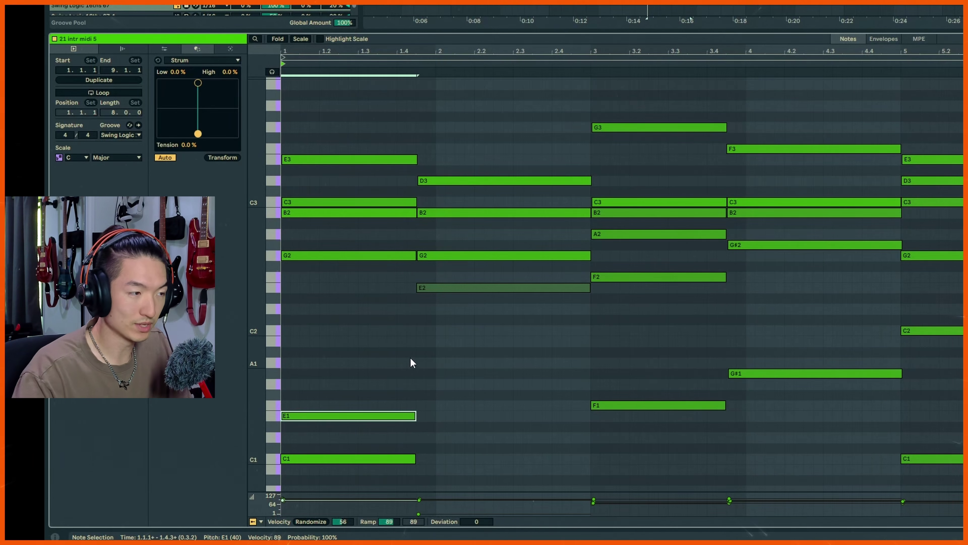
left_click(485, 343)
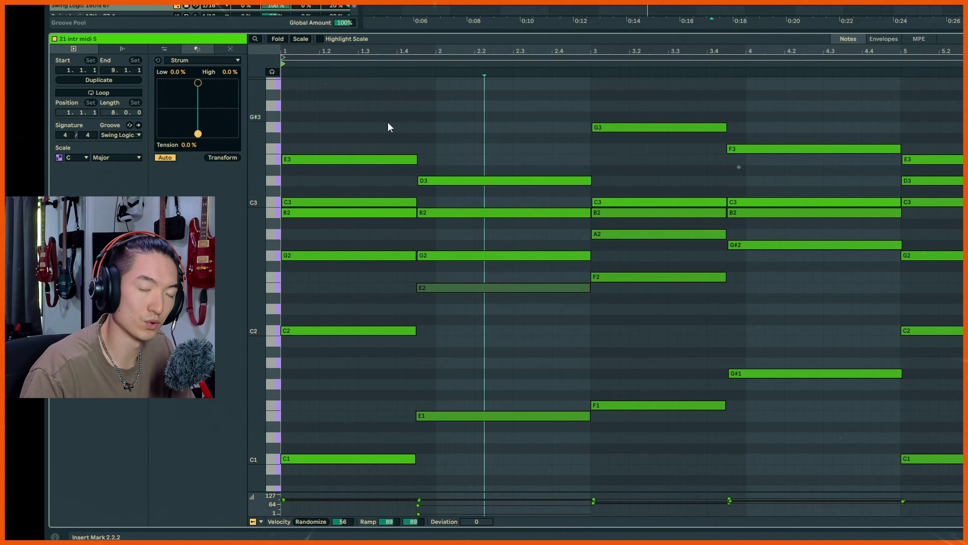
- Raise the first chord's B2 note an octave to B3 and play the chord
left_click_drag(367, 119, 388, 494)
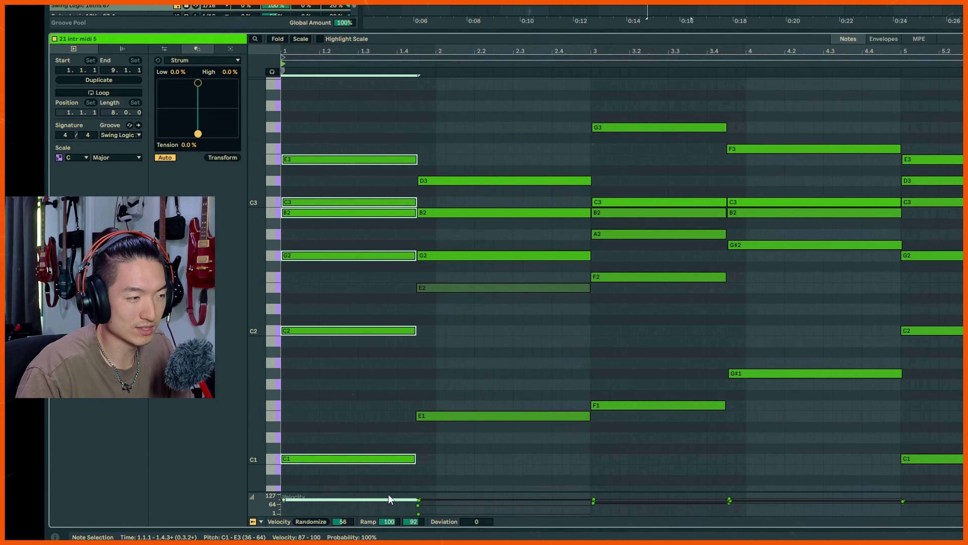
left_click(502, 459)
left_click(324, 214)
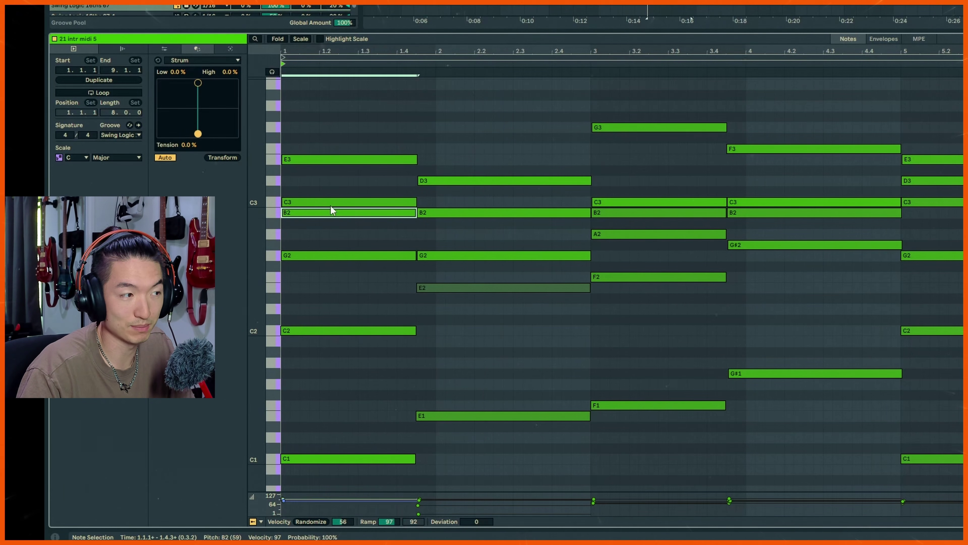
key("shift+Up")
scroll(319, 85, "up", 2)
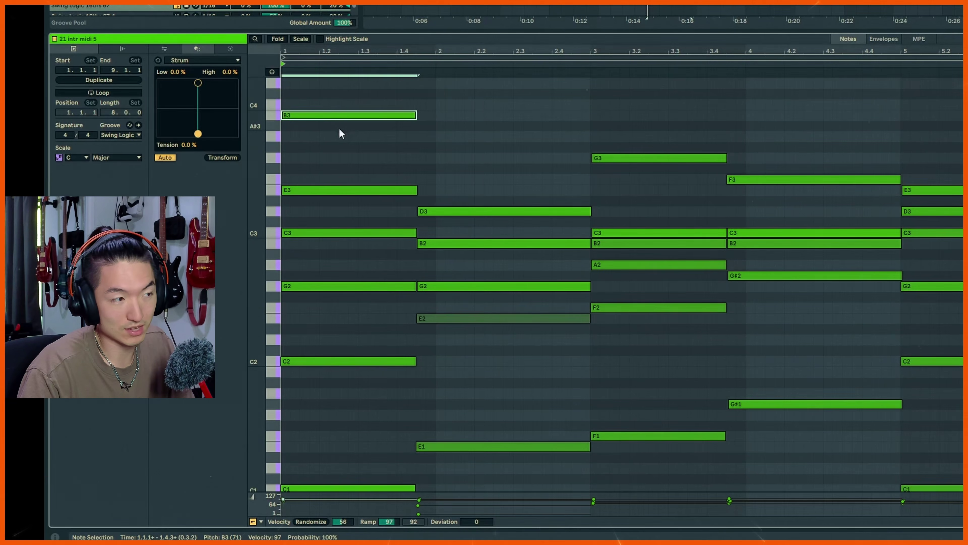
key("space")
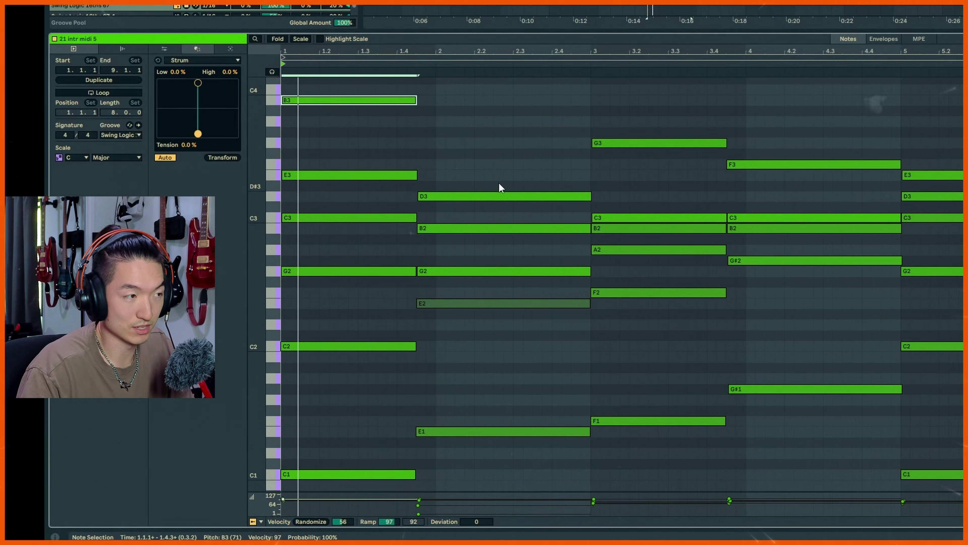
- Lower the first chord's B3 note an octave to B2, play the chord, and bring its G1 note back up to C2
key("shift+Down")
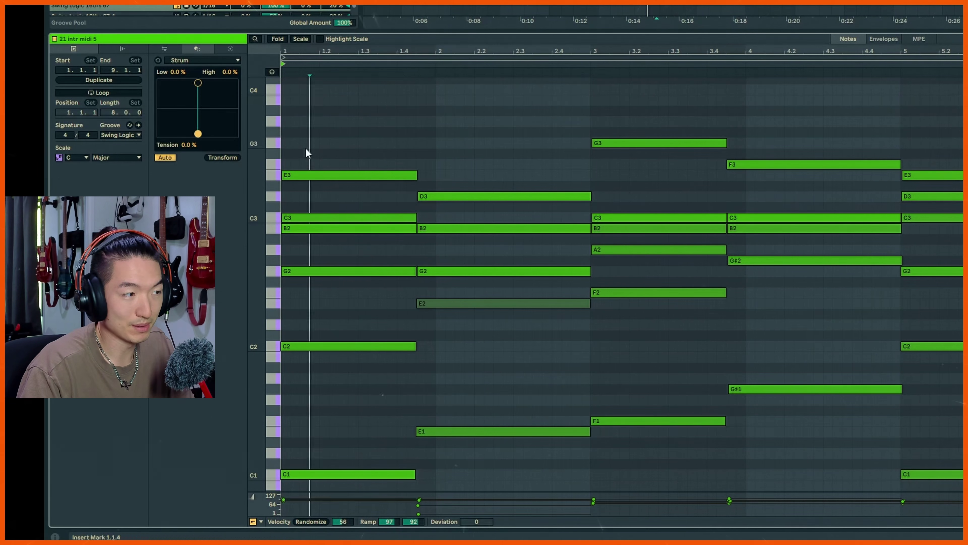
left_click(309, 175)
key("space")
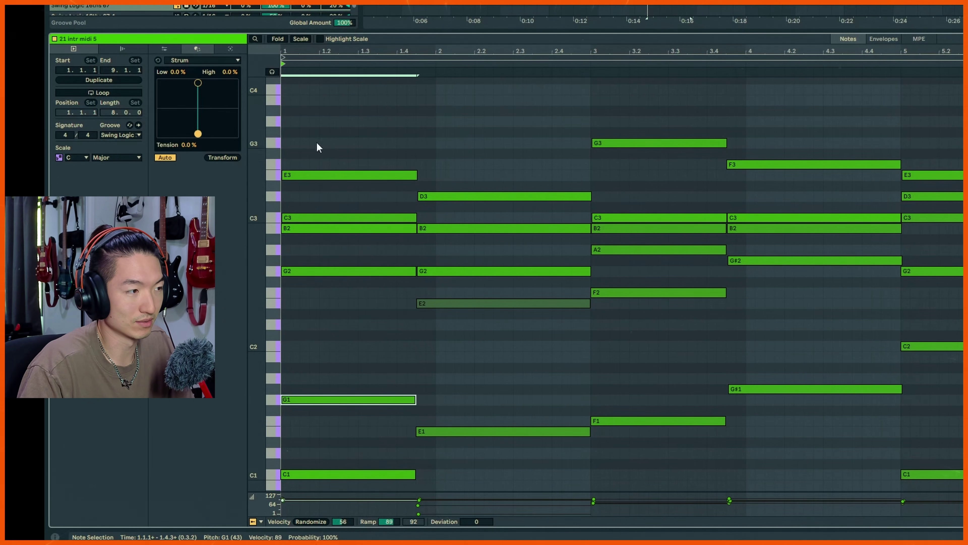
key("Up")
key("Up")
key("Up")
key("Up")
key("Up")
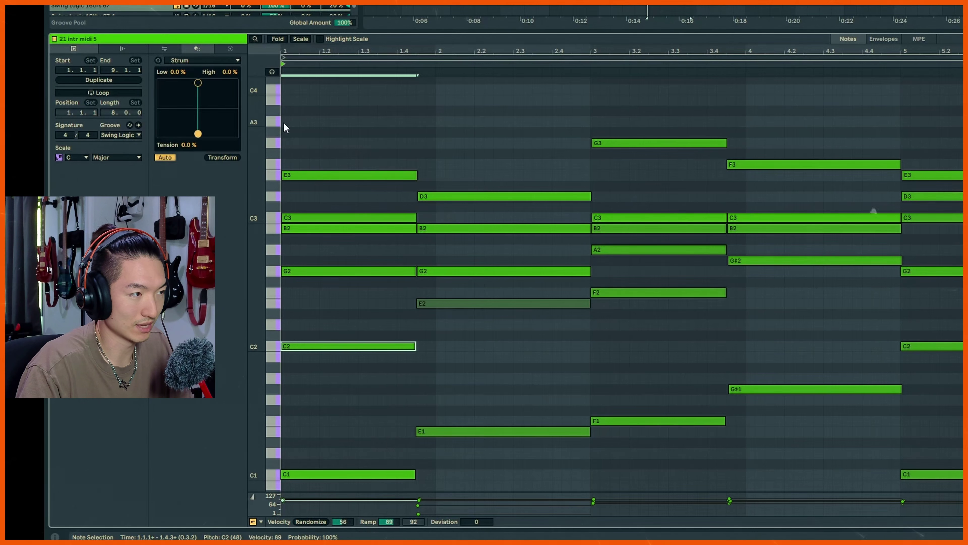
- Draw a B3 note the length of the first chord, try it at B2 and B1, and leave it at B2
double_click(289, 100)
left_click_drag(289, 100, 416, 102)
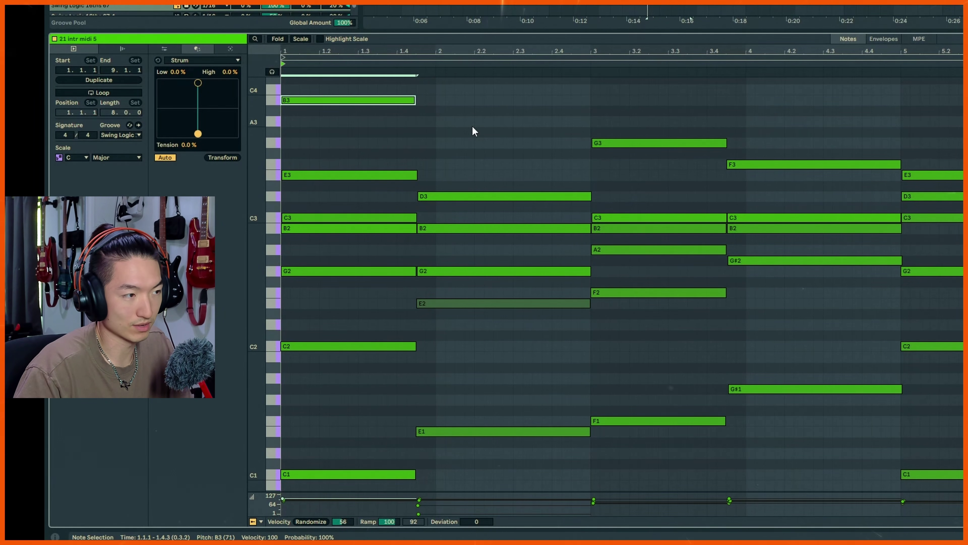
key("shift+Down")
key("shift+Up")
key("shift+Down")
key("shift+Up")
key("shift+Down")
key("shift+Down")
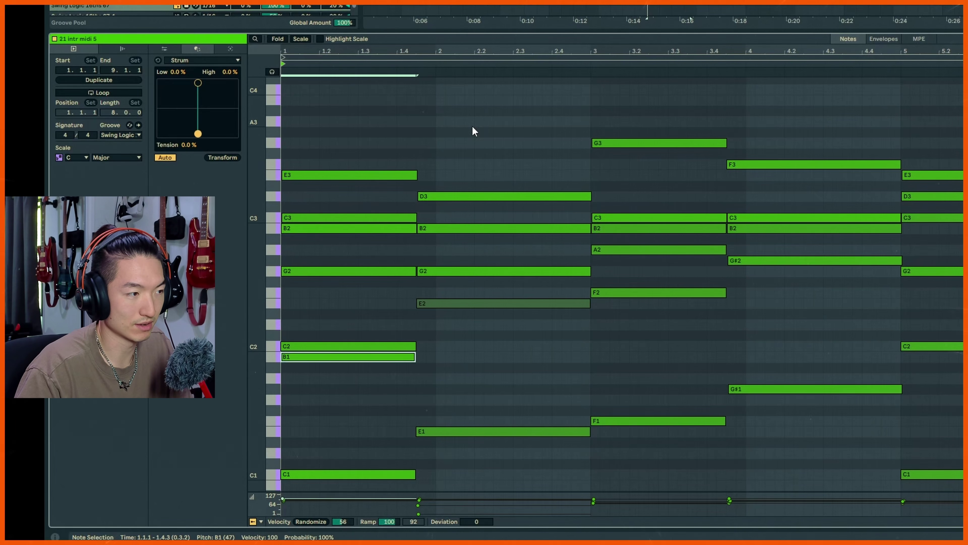
key("shift+Up")
key("shift+Up")
key("shift+Down")
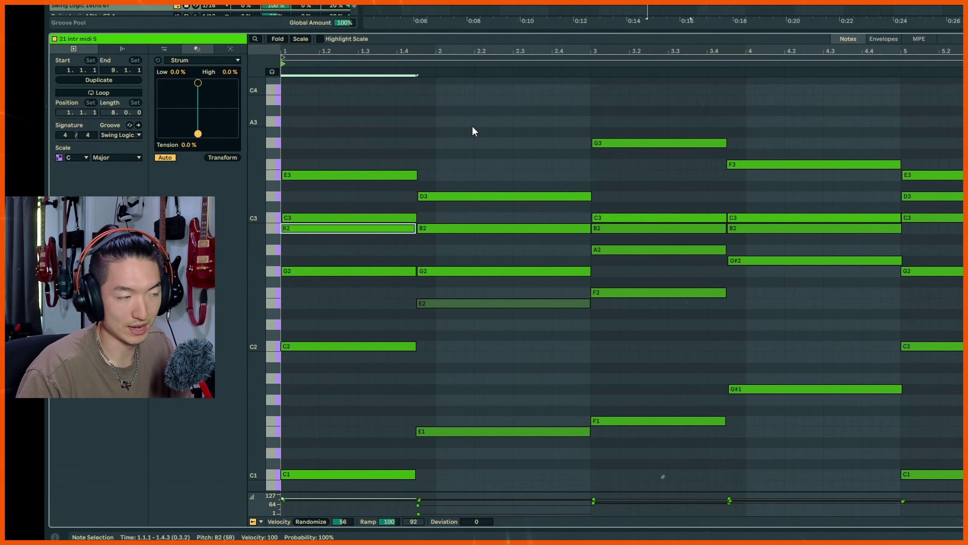
- Play the first chord, and try its B2 note an octave lower
key("space")
key("space")
left_click(373, 245)
left_click(374, 229)
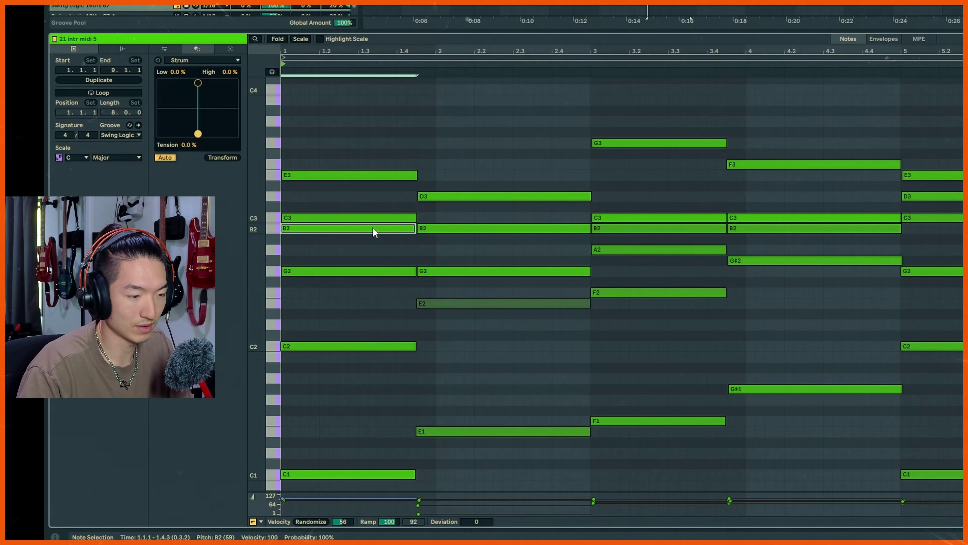
key("shift+Down")
key("space")
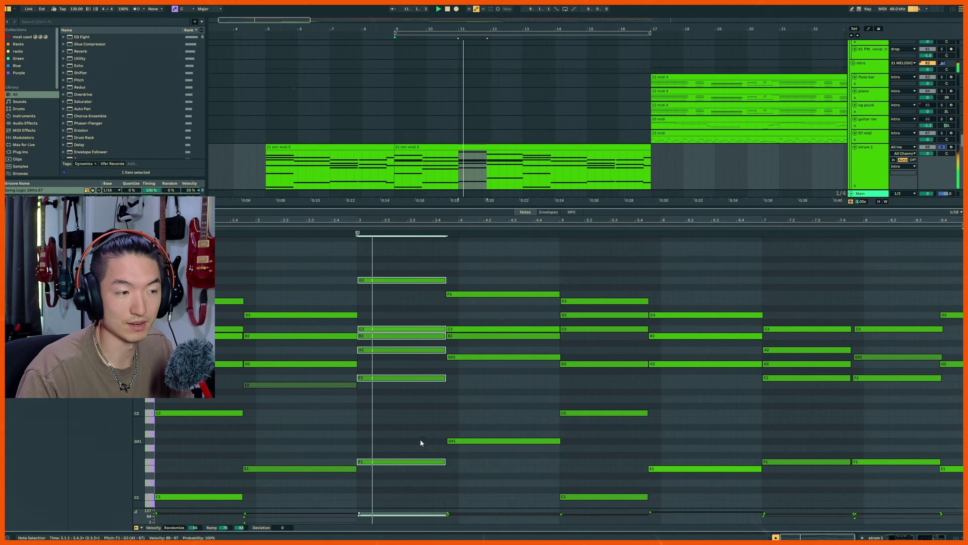
- Try the third chord's B2 note at B3 and B1 during playback, and move it back to B2
key("ctrl+l")
left_click(379, 337)
key("space")
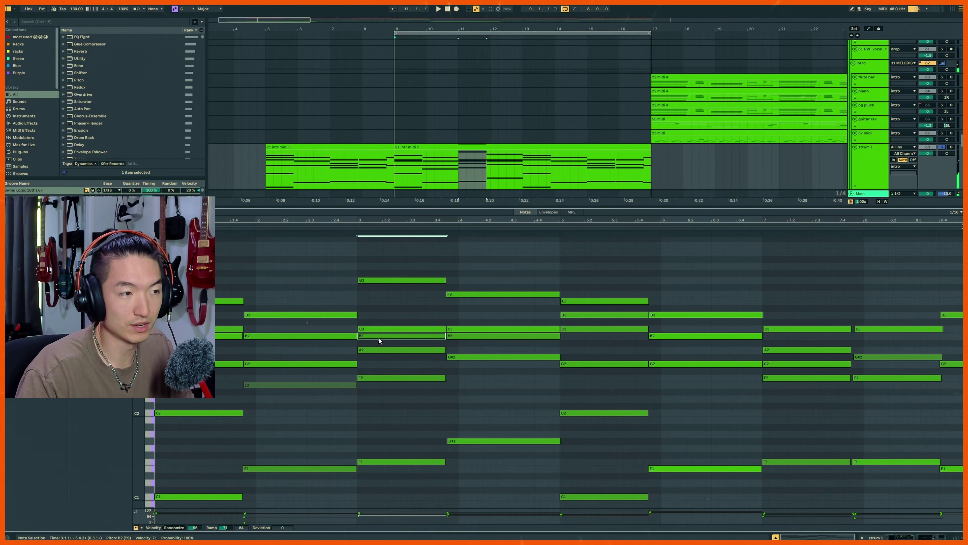
key("shift+Up")
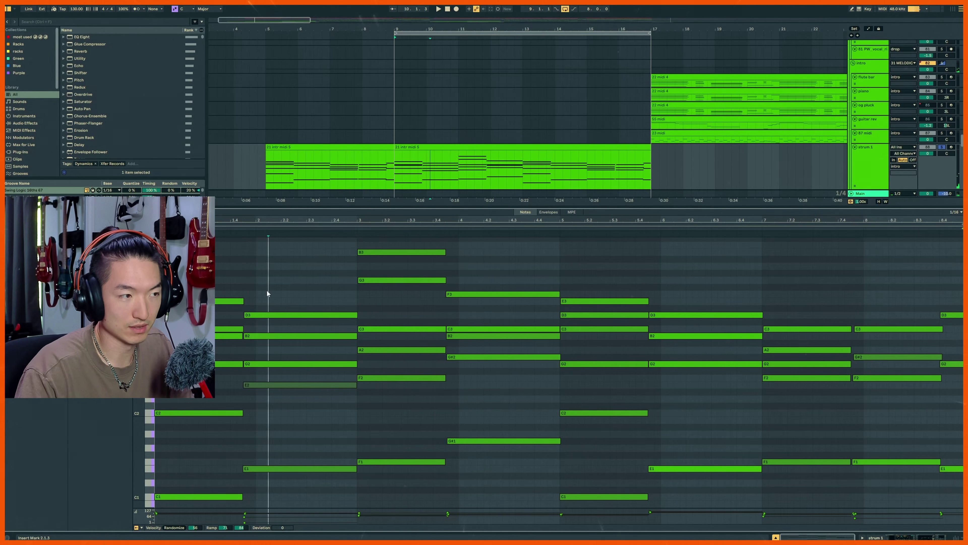
key("space")
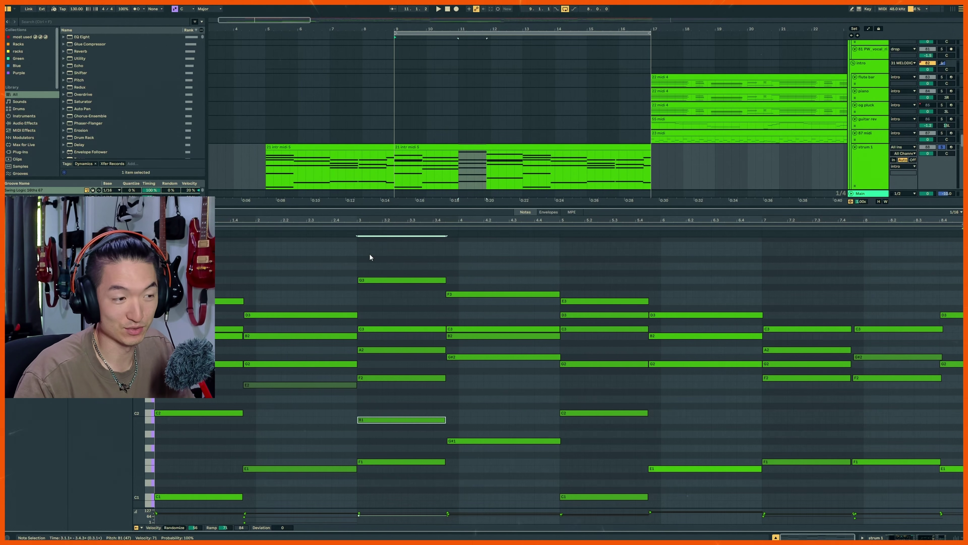
key("space")
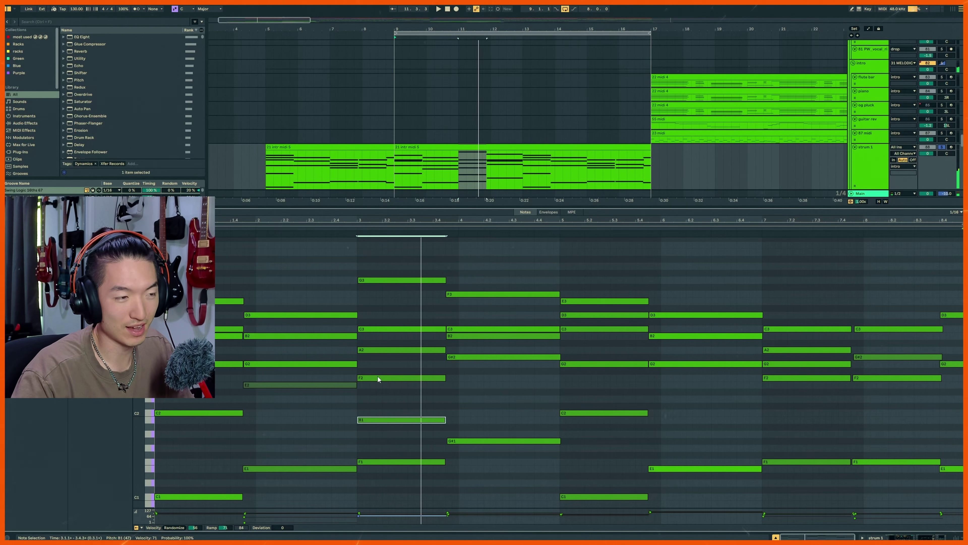
key("shift+Up")
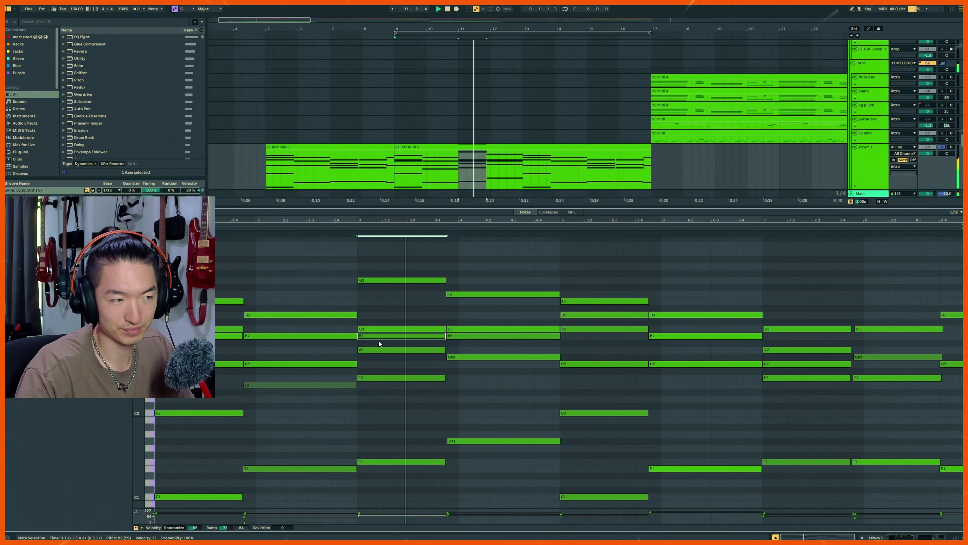
key("space")
- Try the third chord's B2 note at D3 and F3, and play the chord
left_click_drag(381, 335, 382, 317)
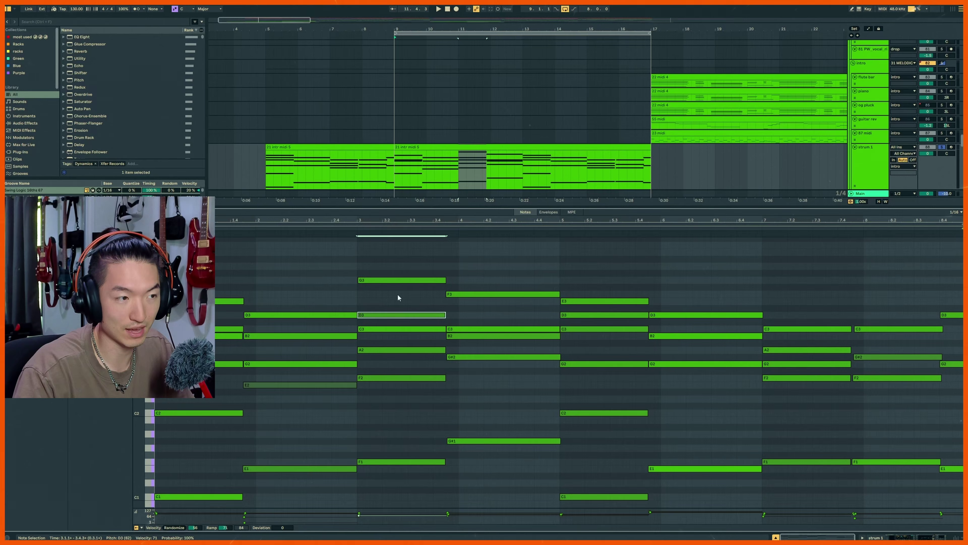
left_click_drag(393, 314, 395, 294)
key("space")
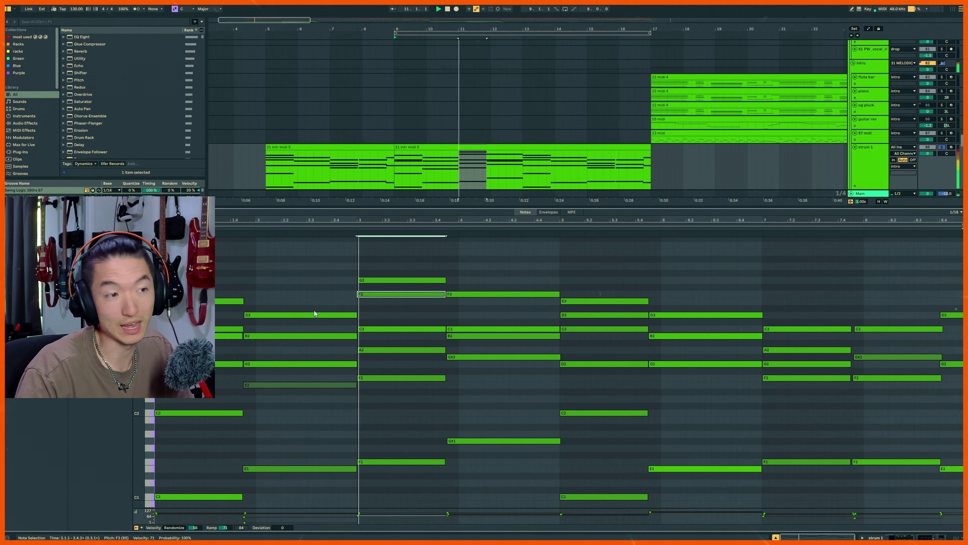
key("alt+Right")
left_click(371, 311)
key("space")
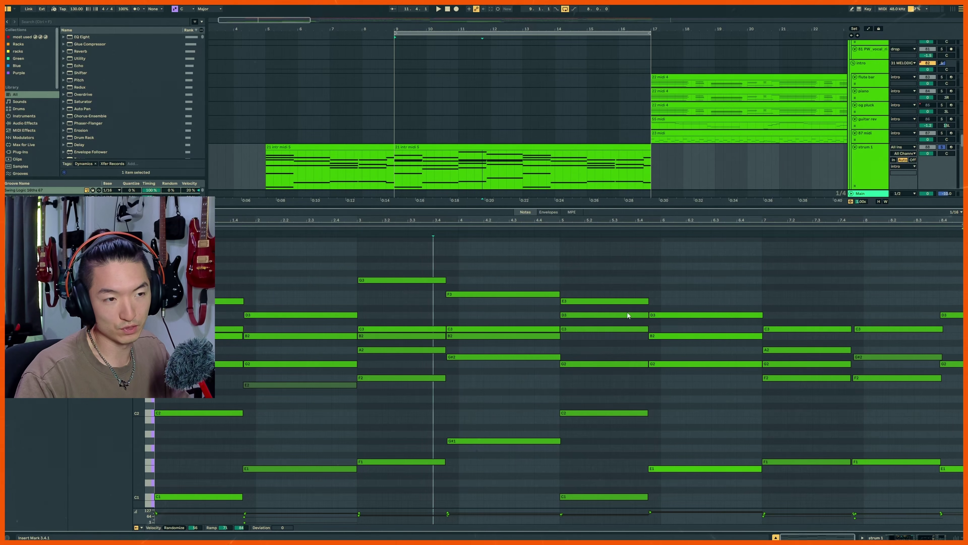
- Try the second chord's D3 and B2 notes an octave higher, and move both back down an octave
left_click_drag(344, 305, 323, 356)
key("shift+Up")
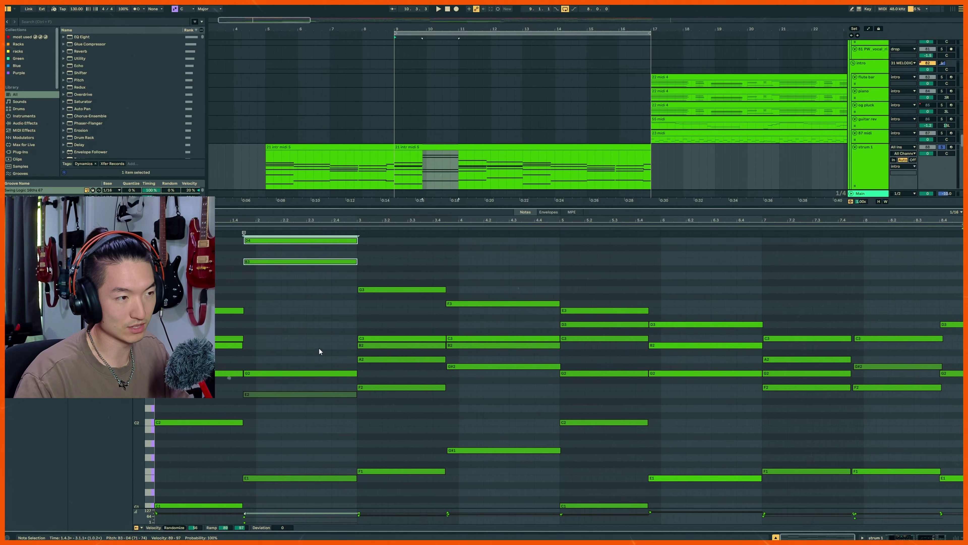
left_click_drag(523, 280, 523, 353)
key("shift+Down")
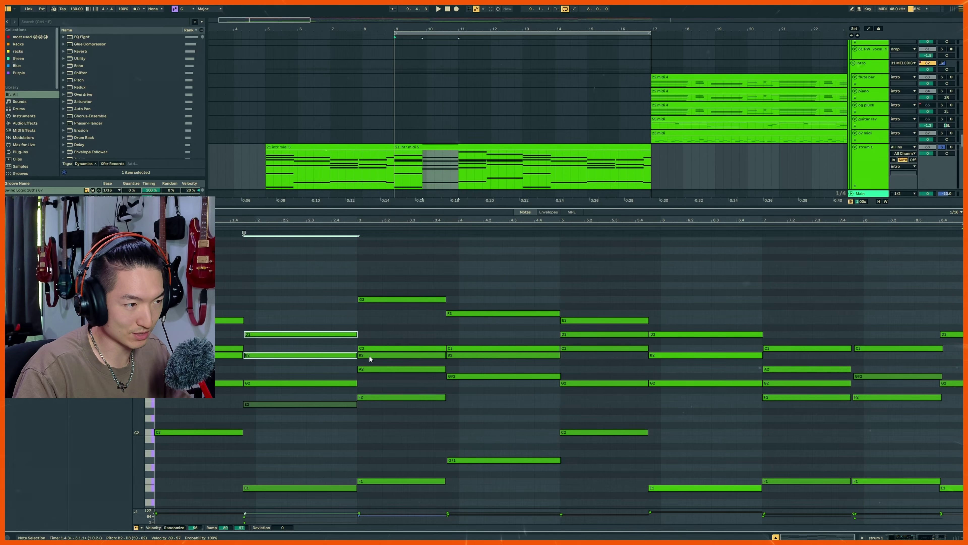
- Clear the note selection and arm the strum 1 track for recording
left_click(497, 367)
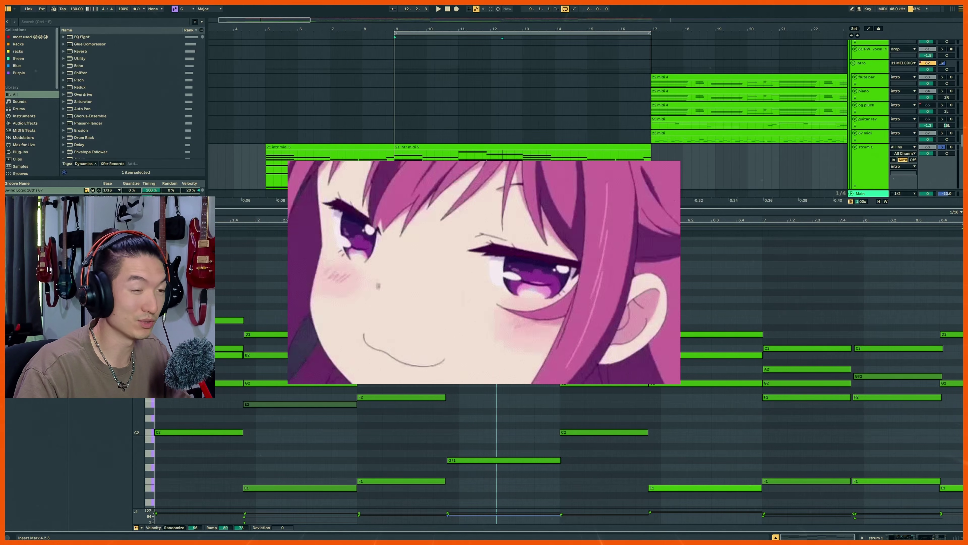
left_click(954, 147)
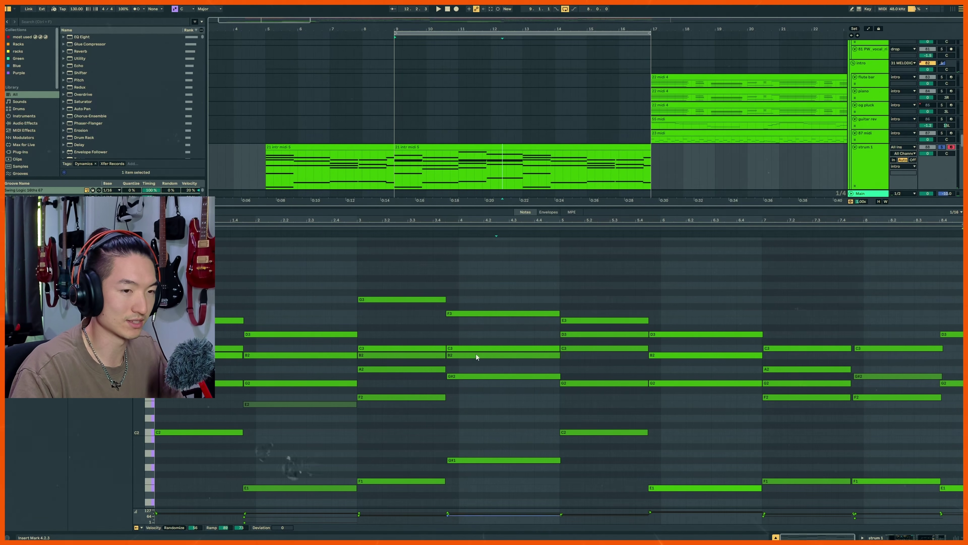
- Deactivate the C3 note in each chord, or B2 in the second and sixth chords, and play the clip
left_click_drag(216, 353, 481, 348)
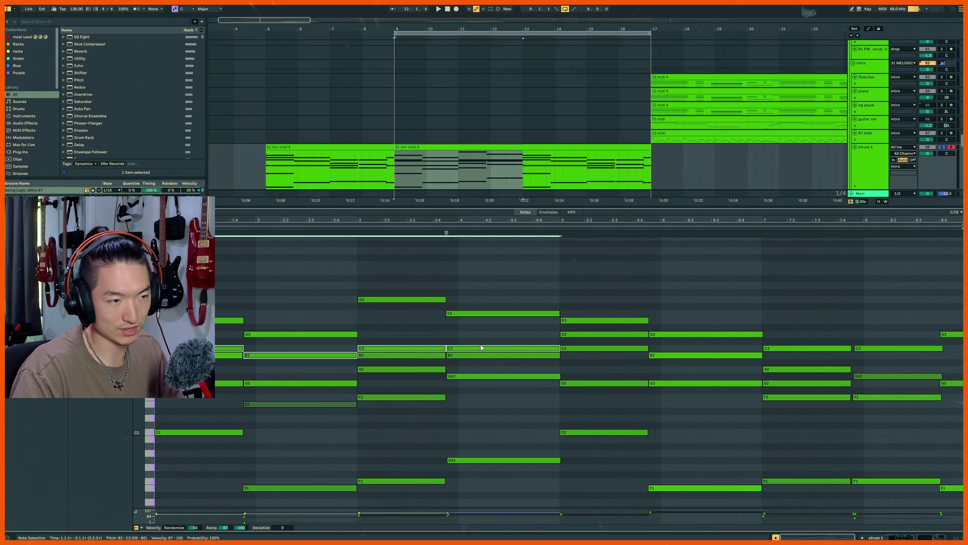
left_click_drag(597, 344, 872, 409)
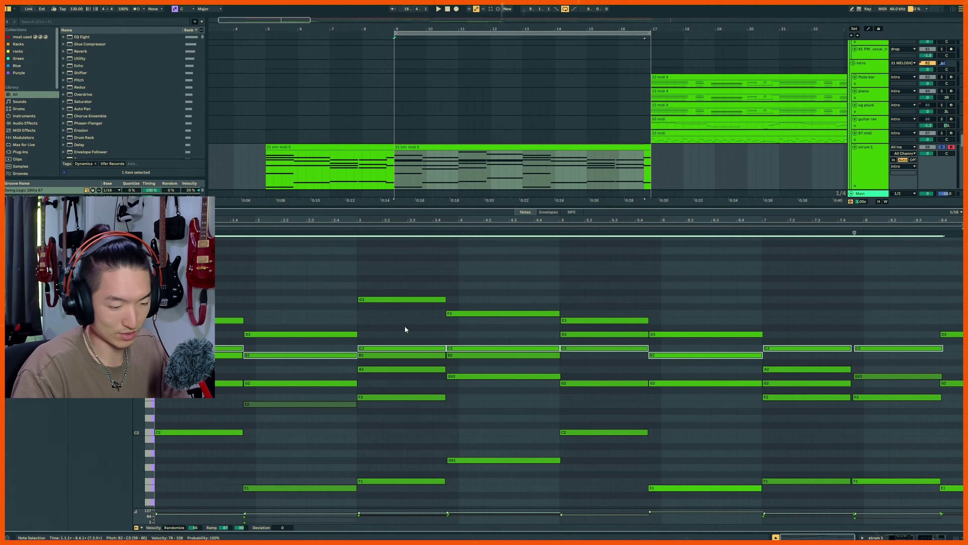
key("0")
left_click(522, 274)
key("space")
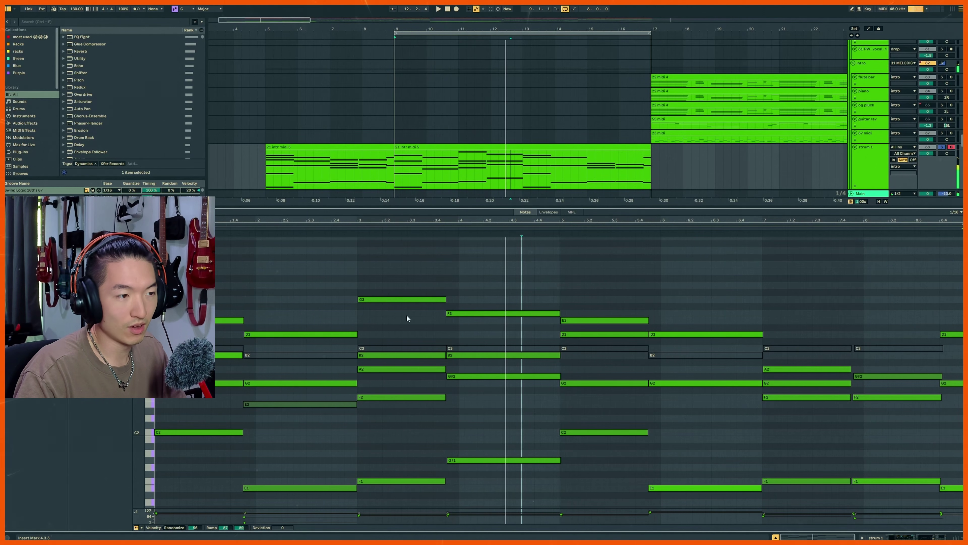
key("space")
- Select B2 in chords one, three and four, G2 in two, five and six, A2 in seven and G#2 in eight, and clear the selection
left_click(228, 355)
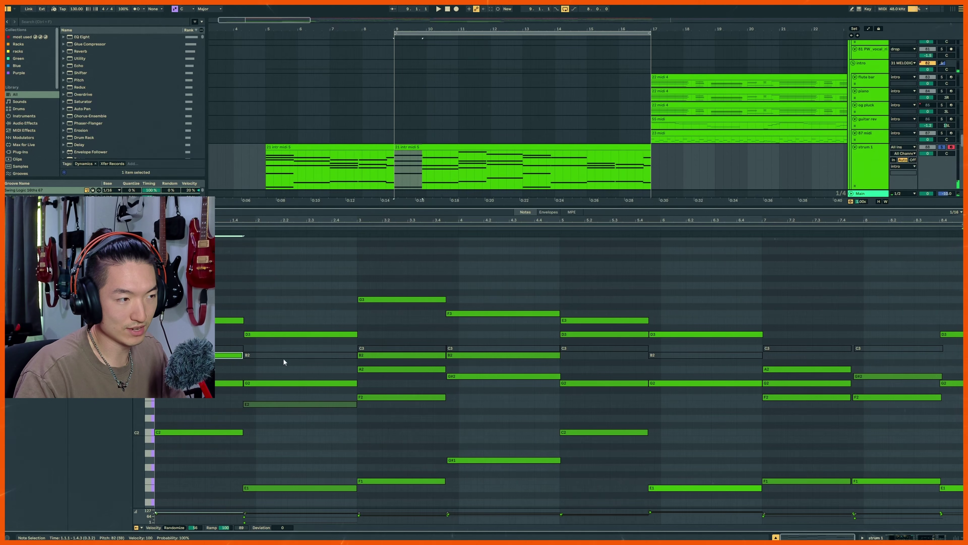
left_click(294, 383, "shift")
left_click(401, 356, "shift")
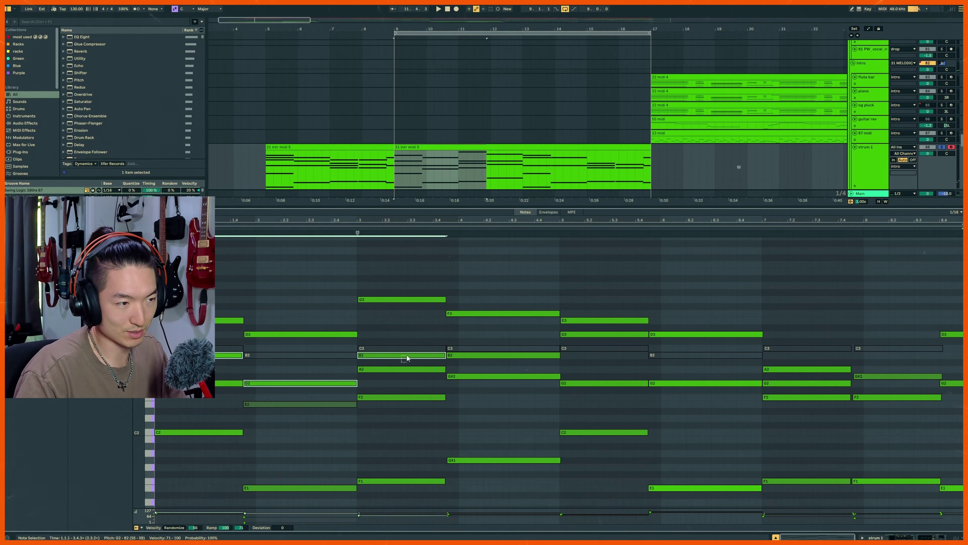
left_click(482, 355, "shift")
left_click(600, 383, "shift")
left_click(690, 383, "shift")
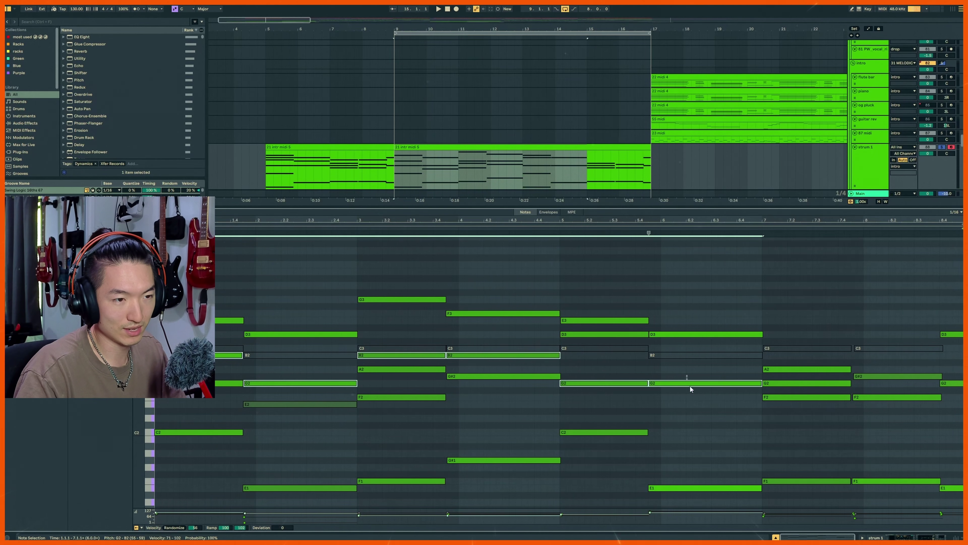
left_click(795, 369, "shift")
left_click(883, 376, "shift")
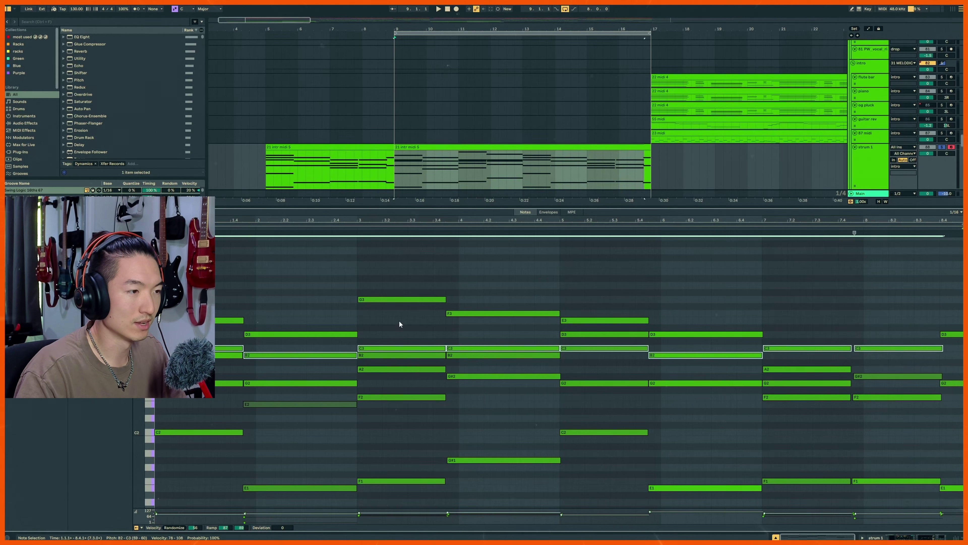
left_click(401, 324)
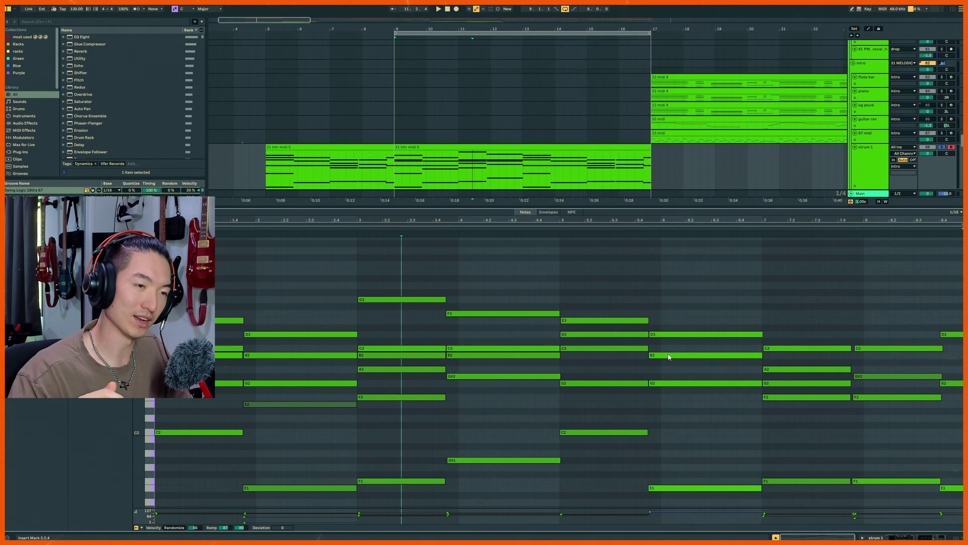
- Close the clip editor and compare the strum 1 and strum offbeat clips from bar 9 to 17 by selecting them alternately
key("ctrl+alt+l")
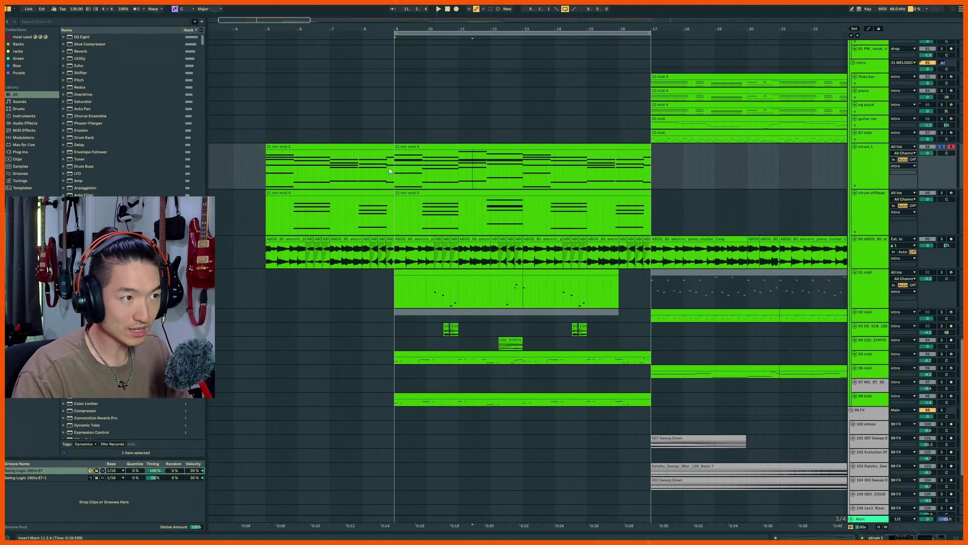
left_click_drag(394, 179, 653, 182)
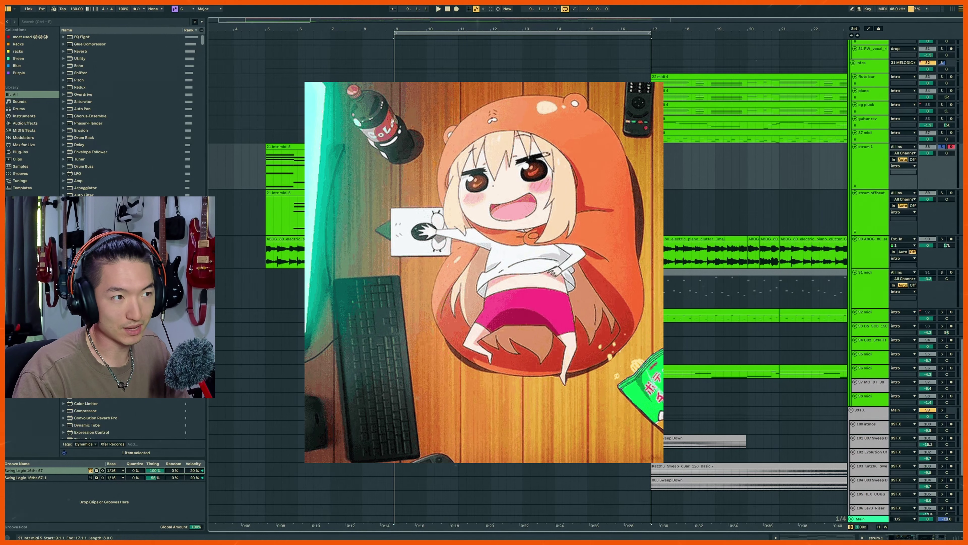
left_click(447, 193)
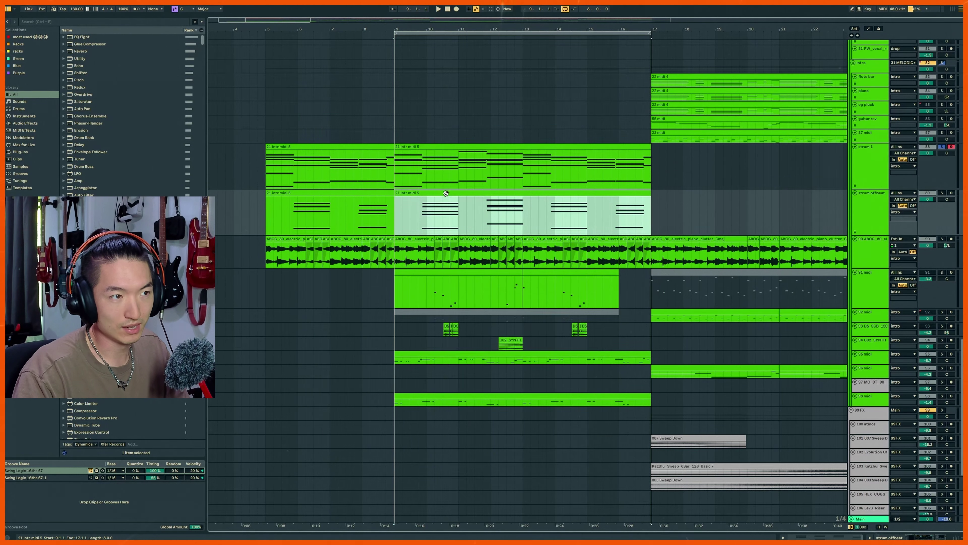
left_click(484, 145)
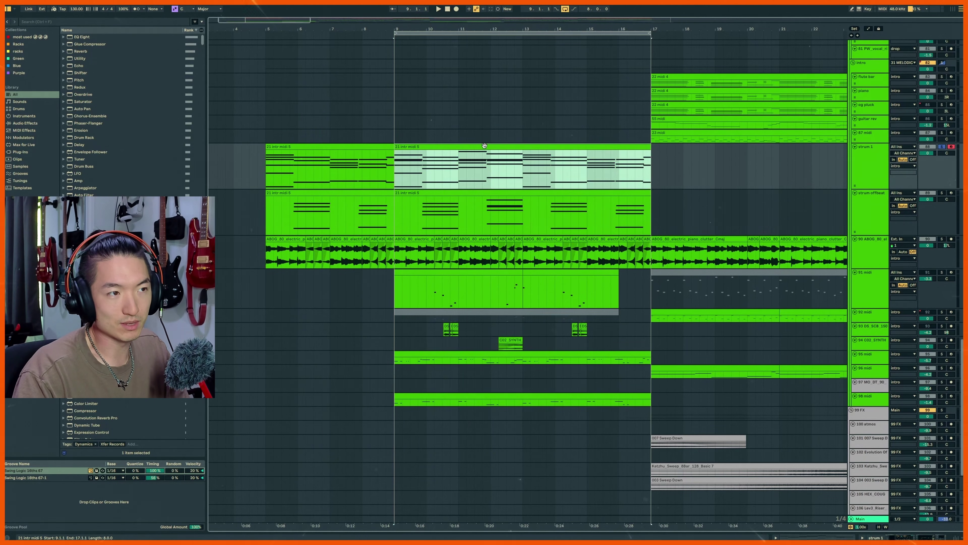
left_click(429, 192)
left_click(448, 146)
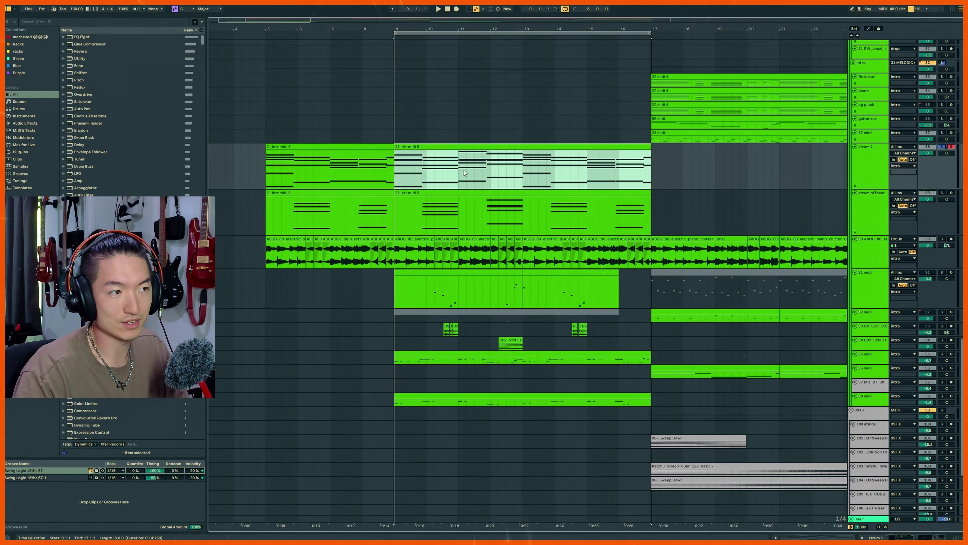
left_click(451, 192)
- Solo the strum offbeat track and play it from 9.4.1
left_click(865, 214)
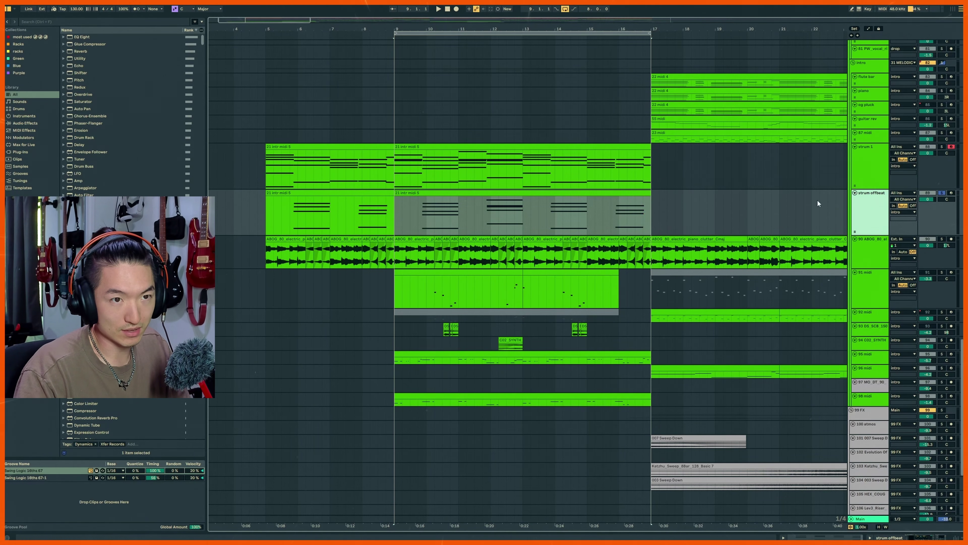
left_click(418, 218)
key("space")
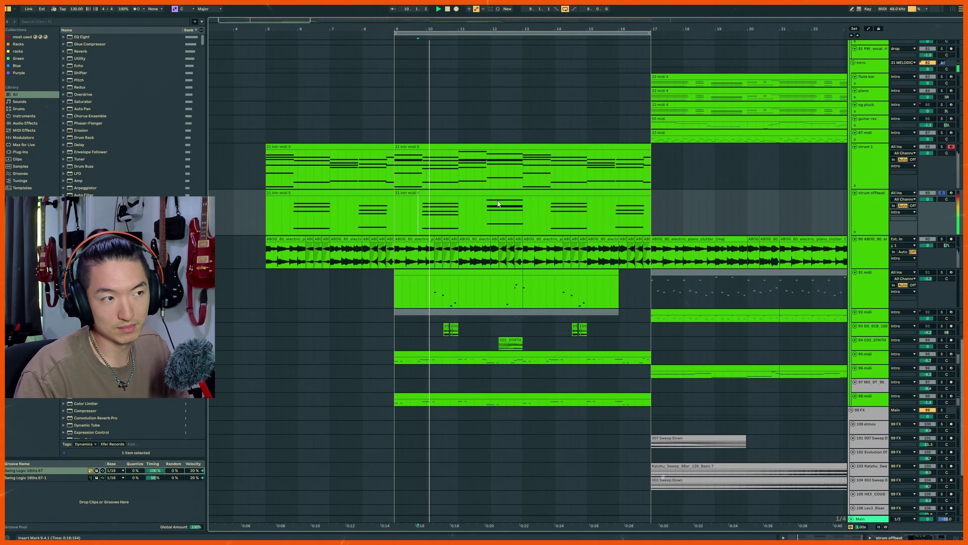
- Play strum offbeat from 11.4.1, solo strum 1 with it, play both from bar 9, and check the strum 1 clip from bar 9 to 17
left_click(483, 214)
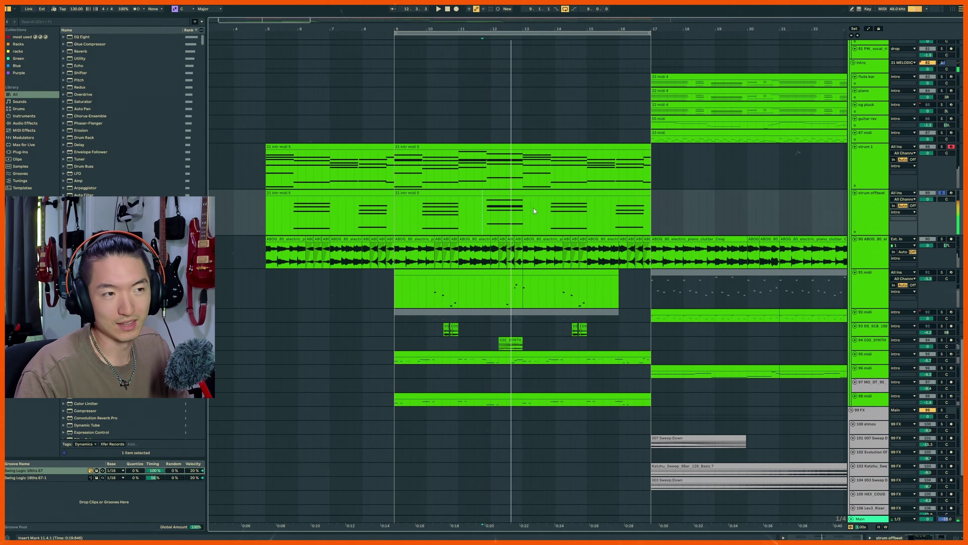
left_click(545, 214)
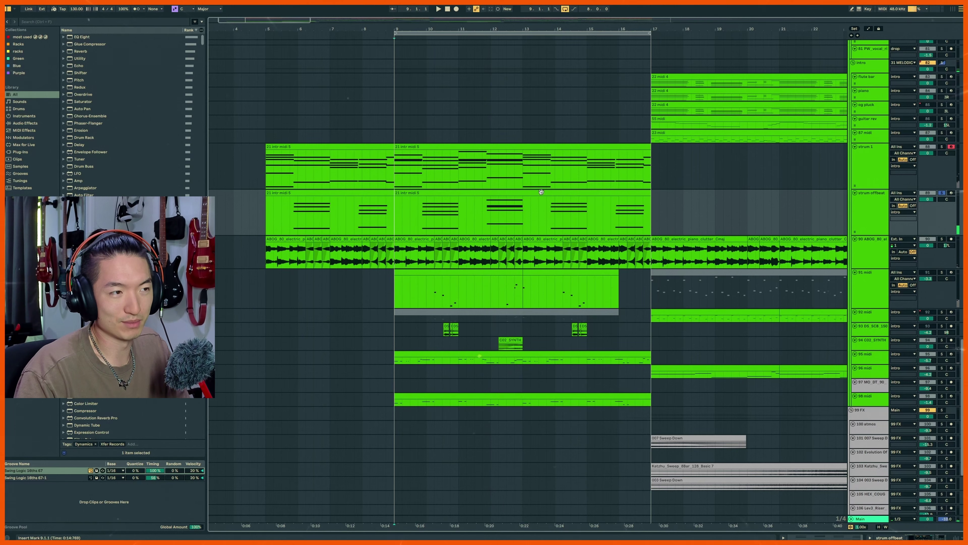
left_click(940, 148)
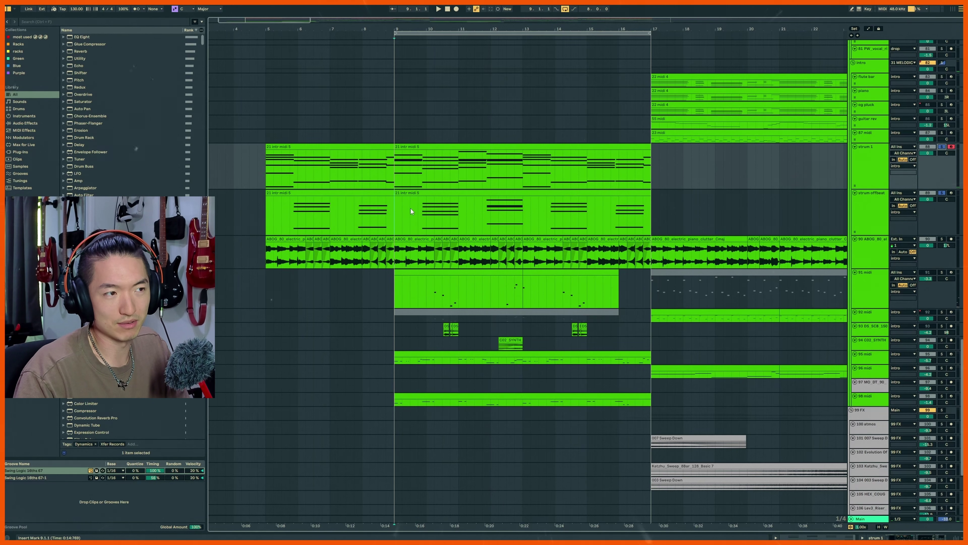
key("space")
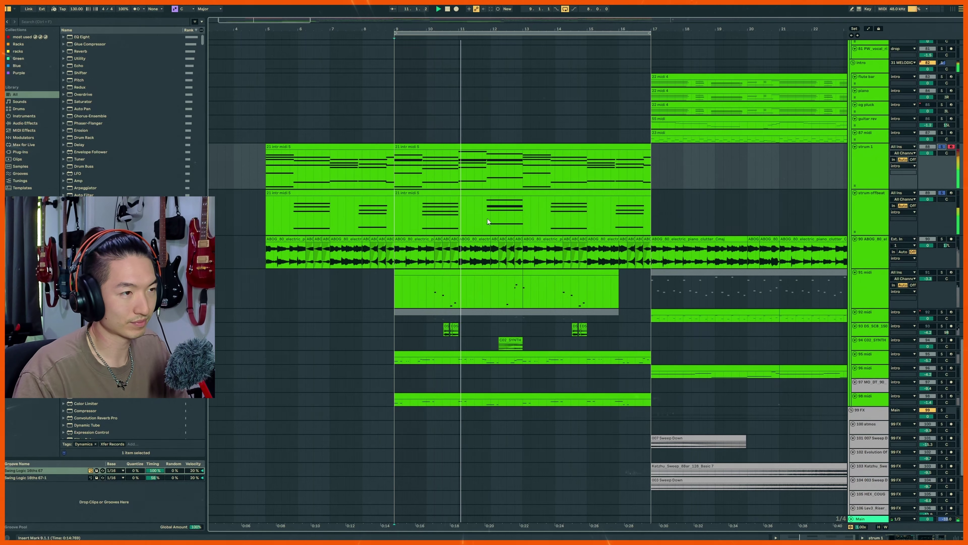
left_click(500, 240)
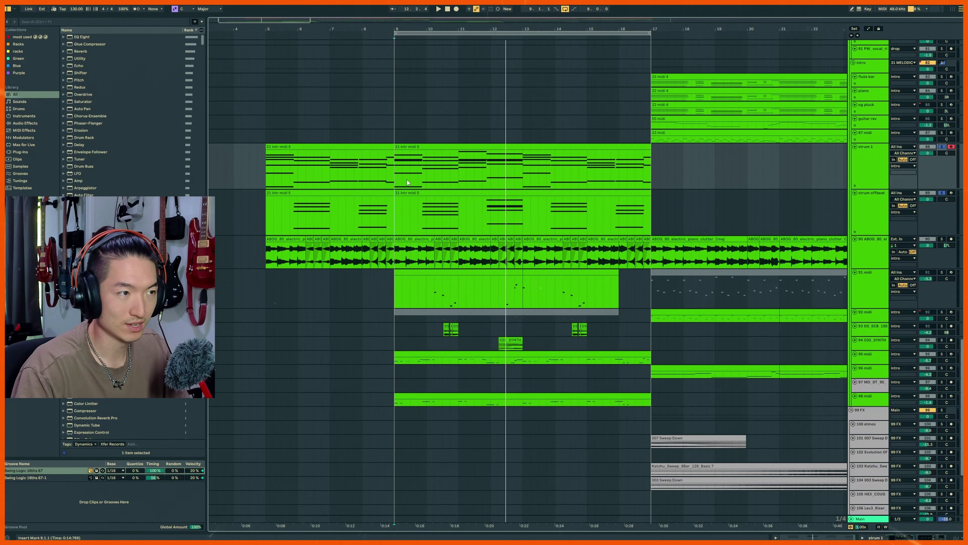
left_click(446, 147)
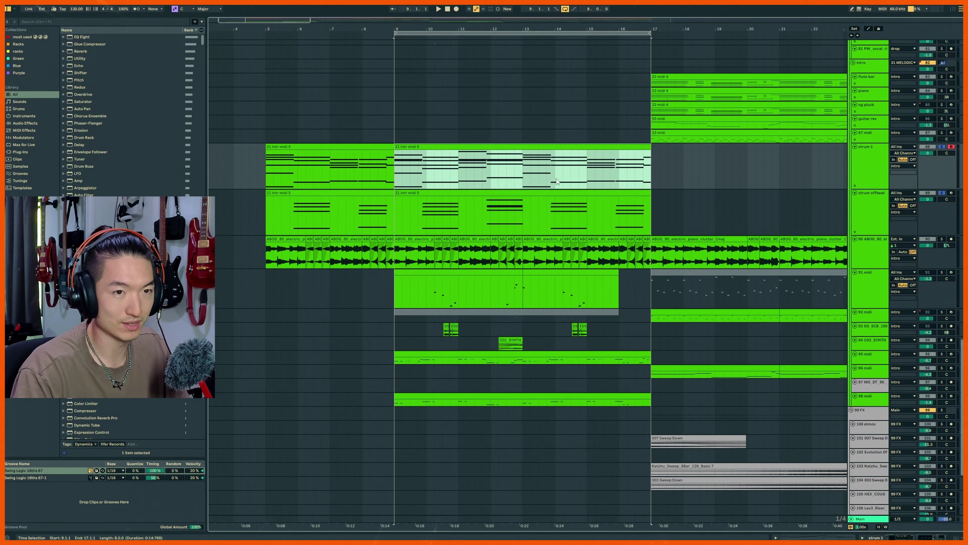
left_click(393, 224)
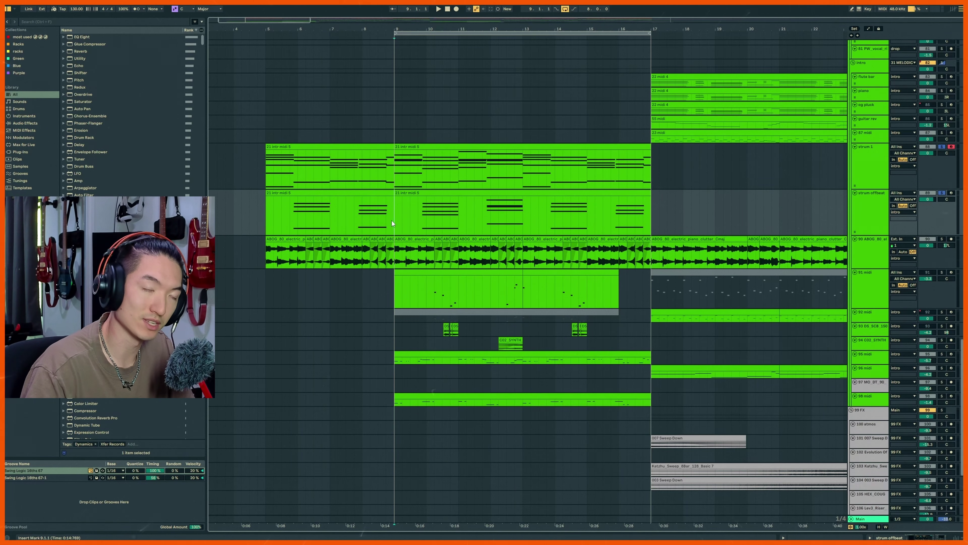
- Solo the 90 electric piano sample track and play its uncut sample in bars 5 to 9
left_click_drag(435, 252, 395, 251)
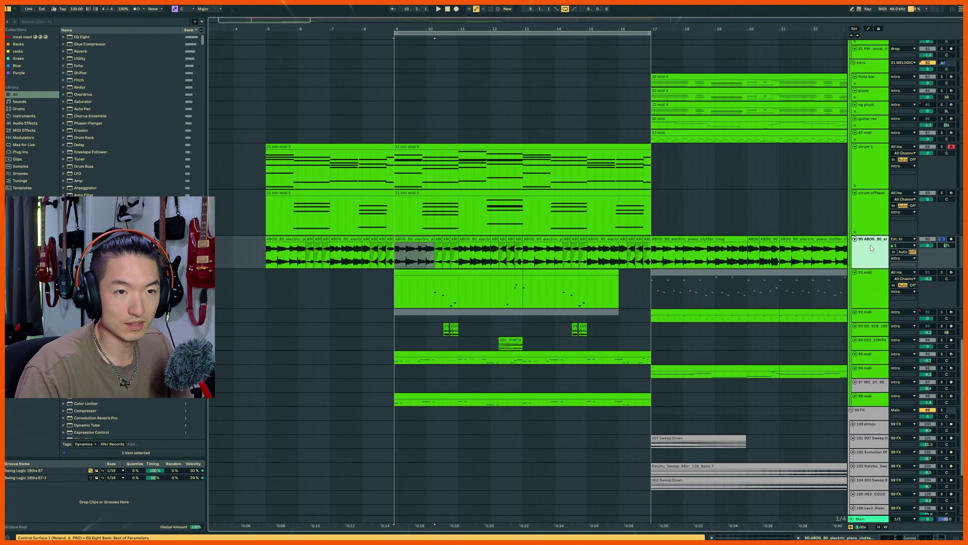
key("space")
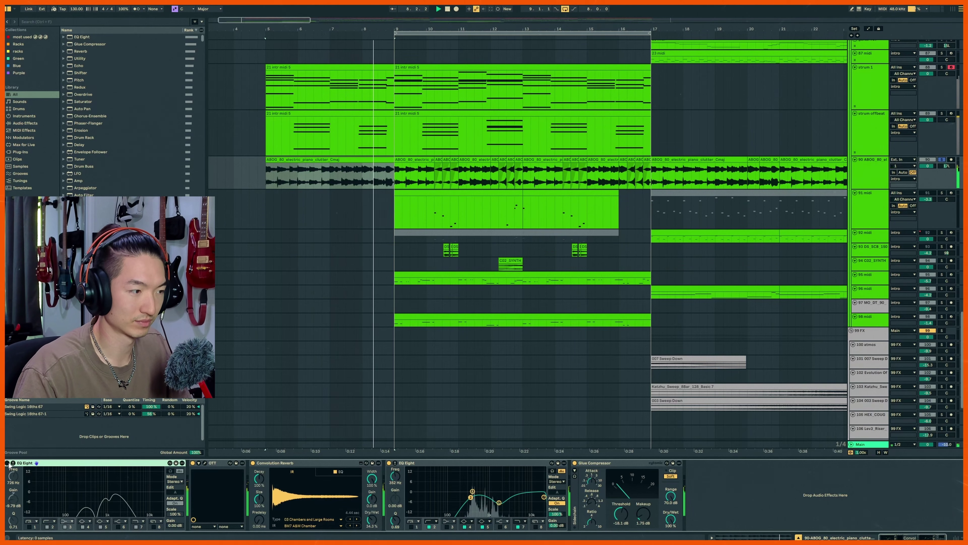
key("space")
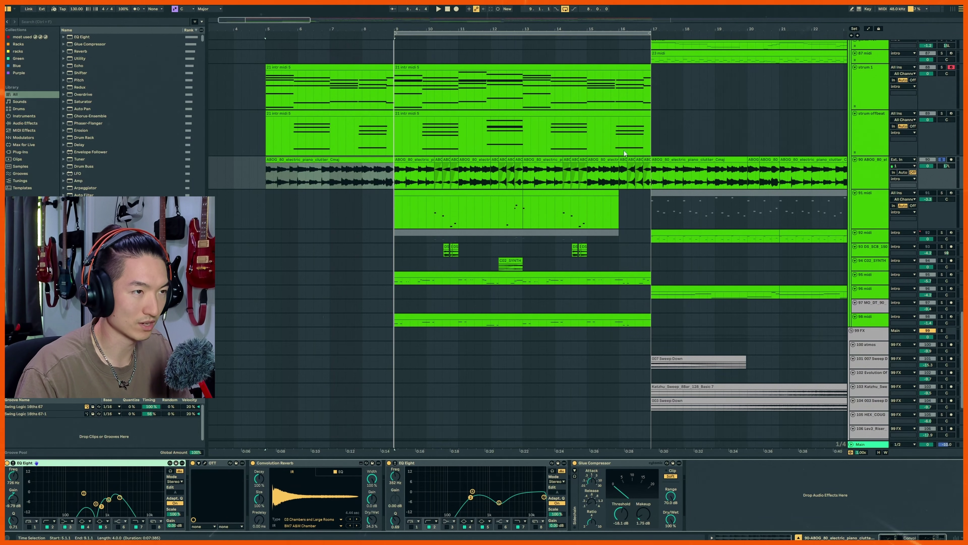
- Select the first electric piano slice from bar 9, and view the short slices leading into bar 15 in the clip view
left_click_drag(395, 173, 435, 173)
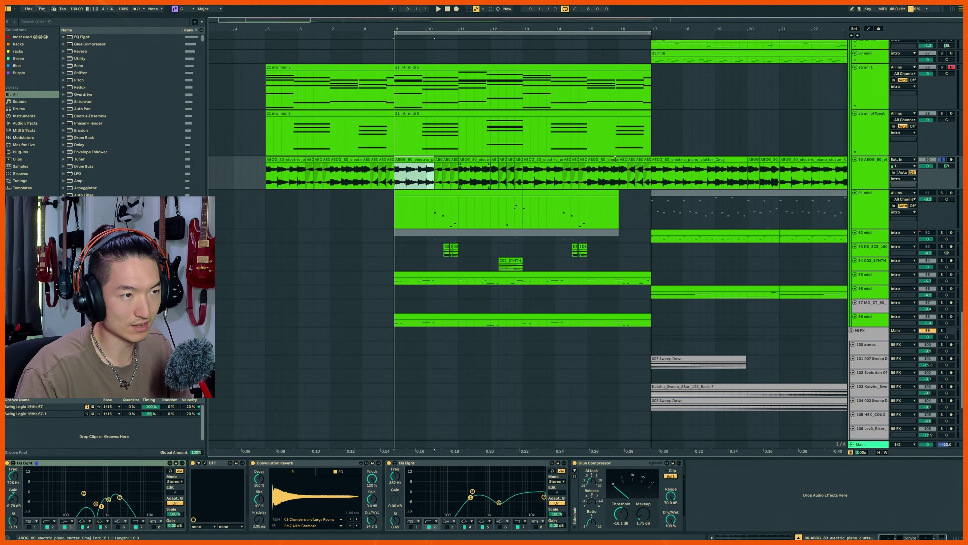
left_click(568, 160)
double_click(576, 160)
left_click(584, 160)
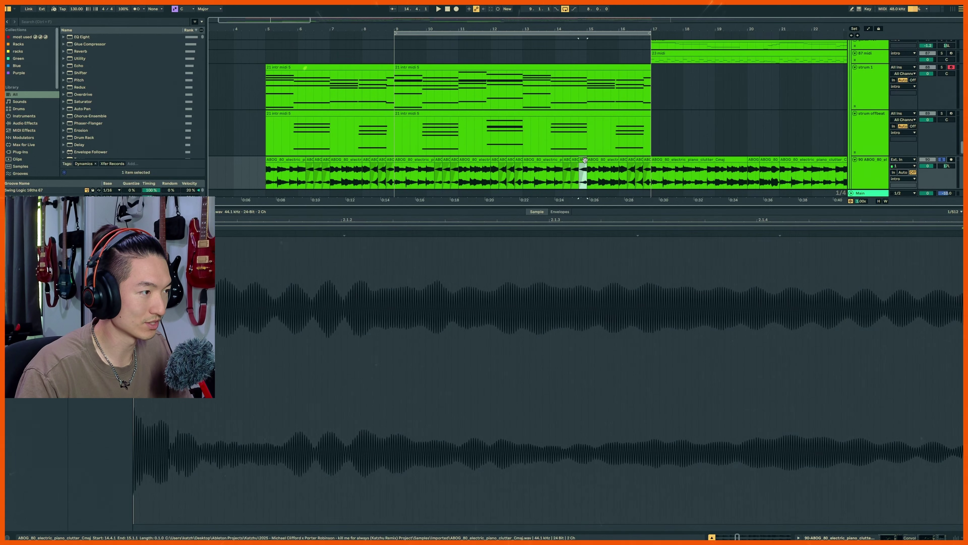
- Inspect the short electric piano slice at 16.1.1 and play the soloed chops from there to the end of bar 16
left_click(622, 160)
left_click(622, 161)
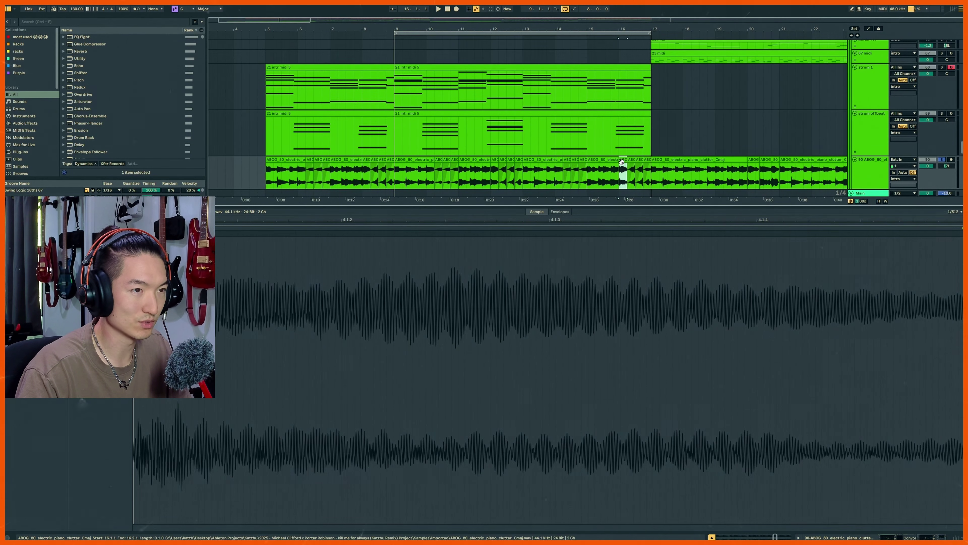
left_click(631, 170)
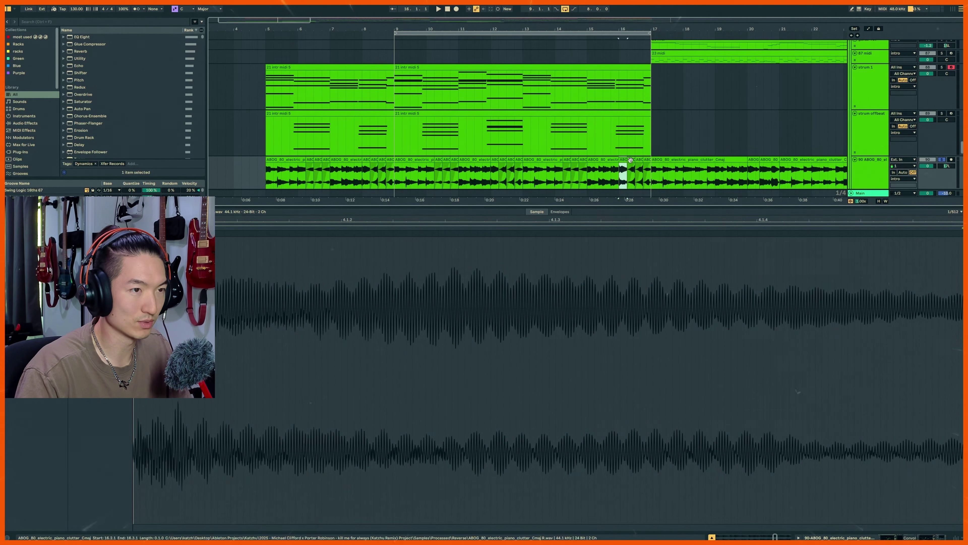
left_click(626, 167)
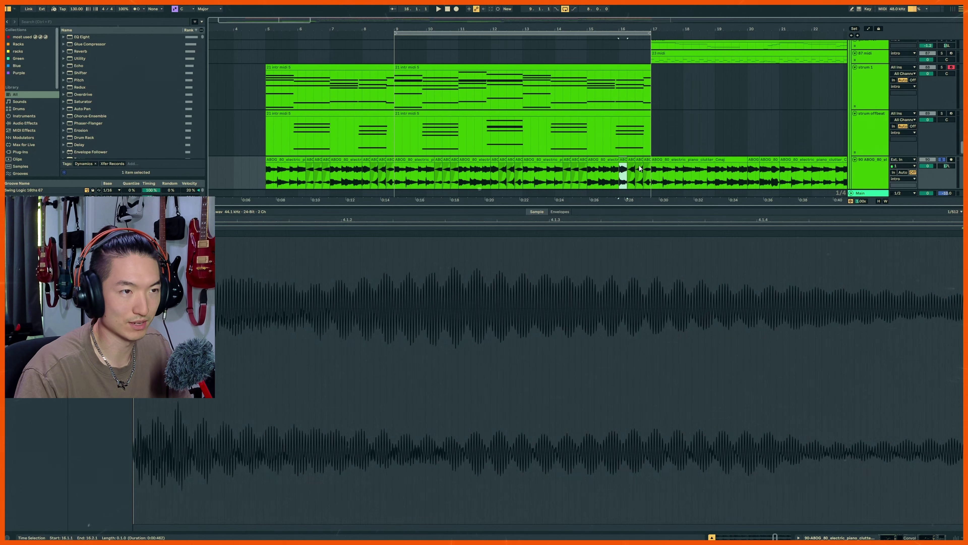
key("space")
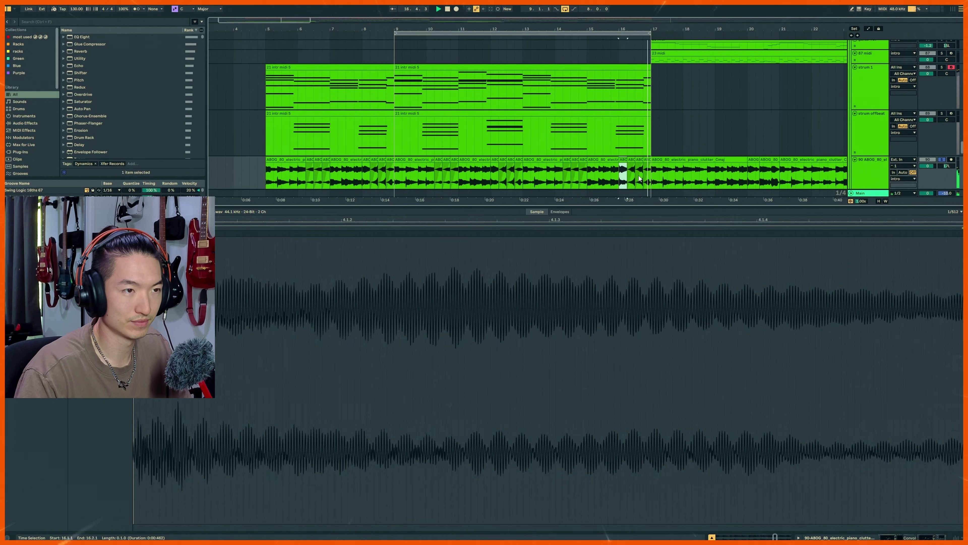
key("space")
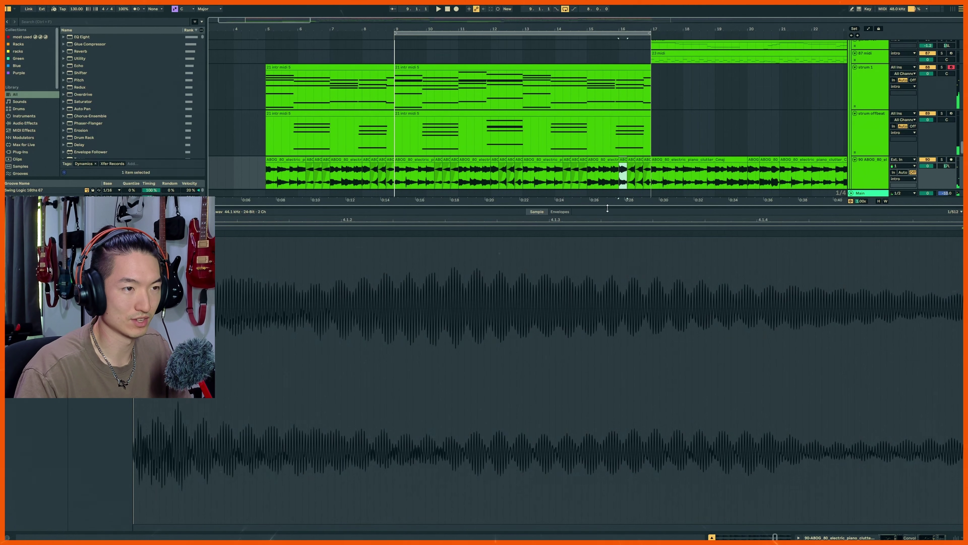
- Shrink the clip view, inspect the electric piano slice at 16.4.1, and select all the slices from bar 9 to 17
left_click_drag(608, 207, 610, 418)
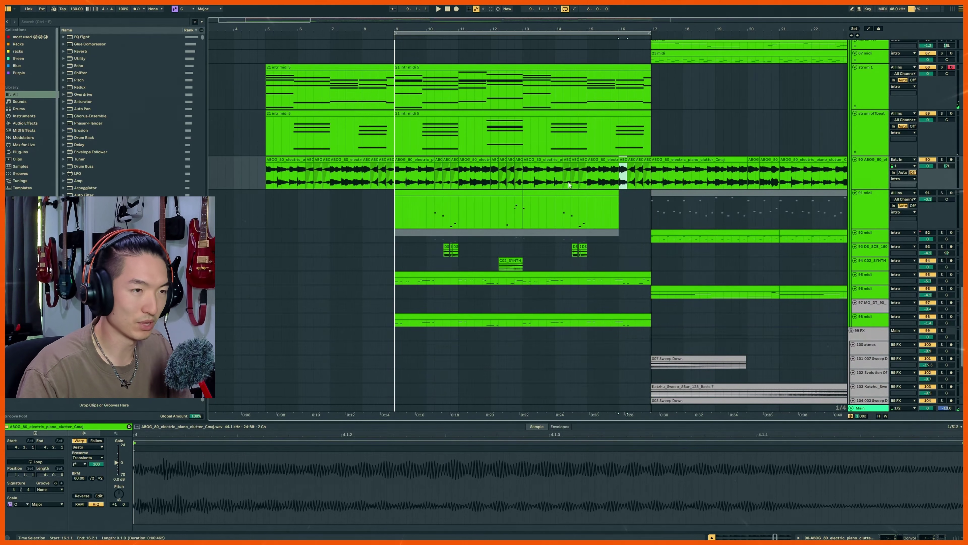
scroll(549, 177, "up", 3)
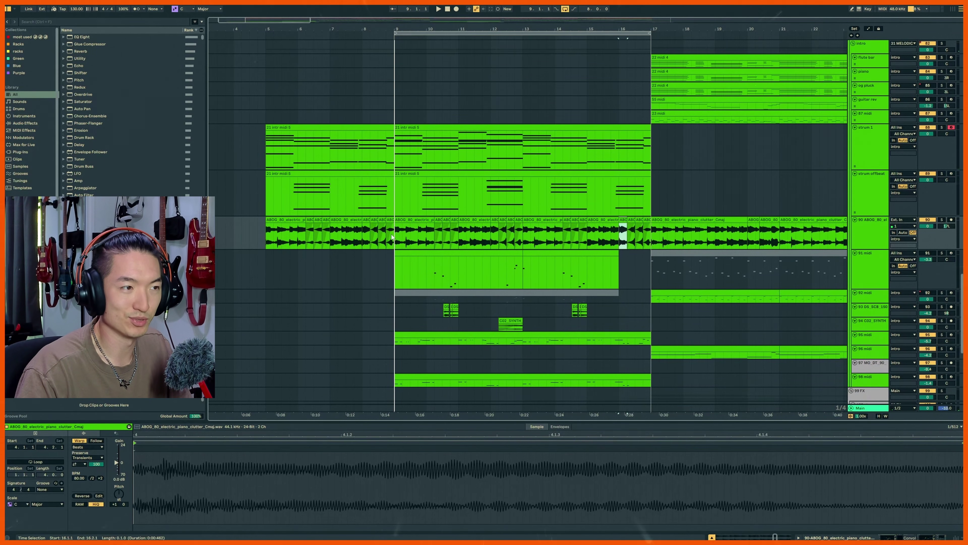
left_click(631, 221)
left_click(647, 221)
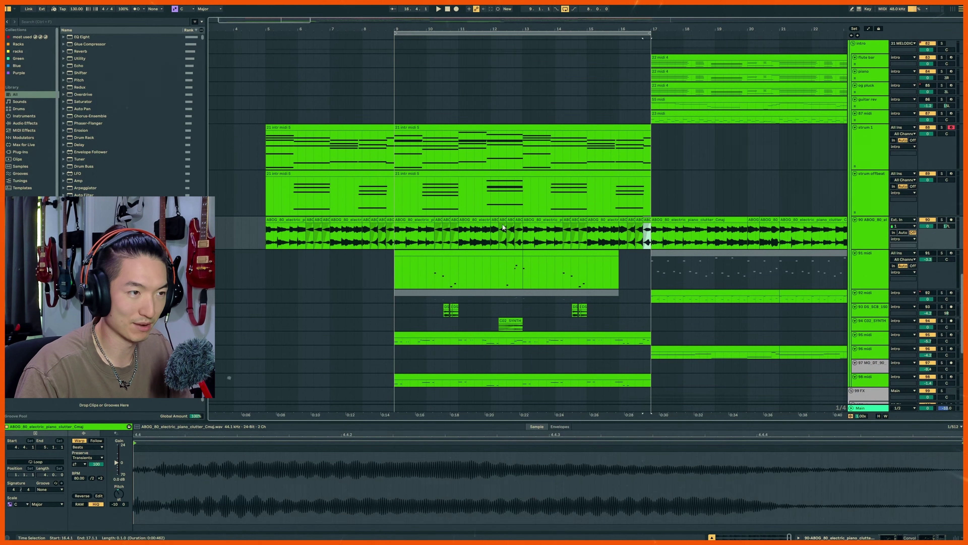
left_click(419, 221, "shift")
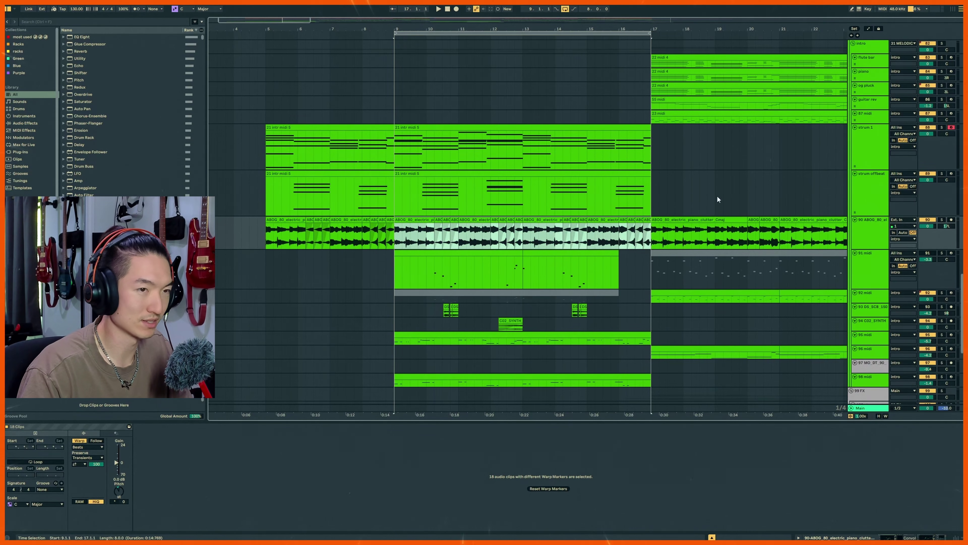
- Fit all track heights, select the strum 1, strum offbeat and electric piano clips from bar 9 to 17, and play those three tracks soloed
scroll(718, 200, "up", 3)
key("h")
scroll(587, 272, "down", 3)
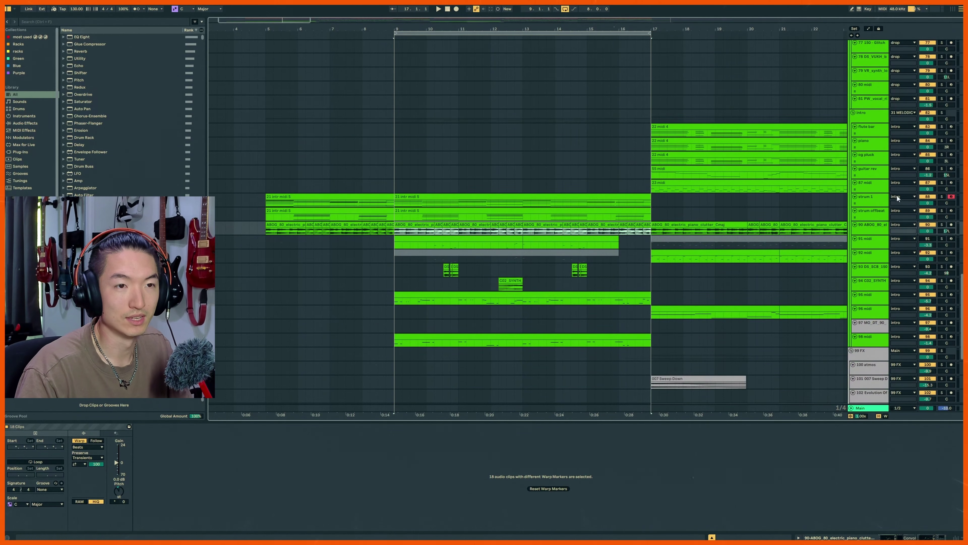
left_click(587, 203)
left_click(644, 229, "shift")
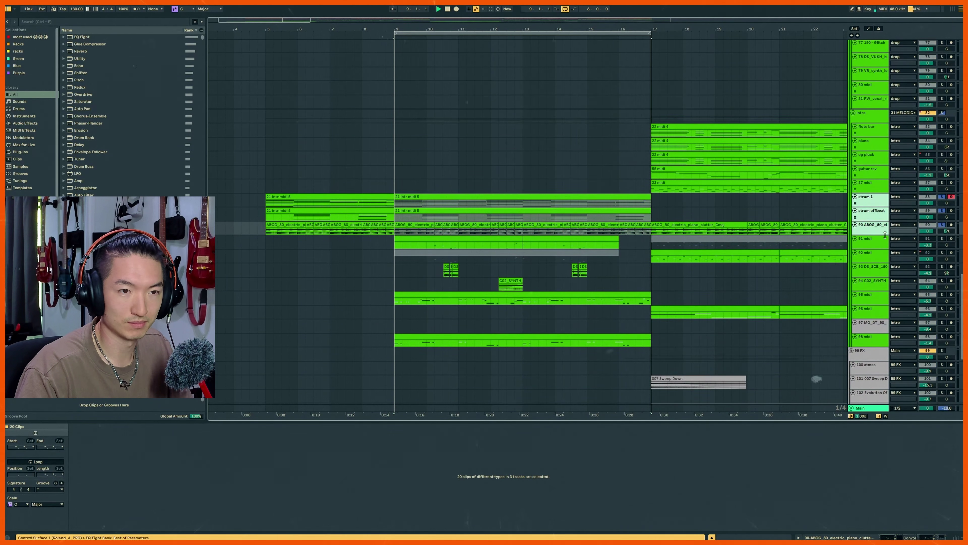
- Enlarge the 91 midi track, play its clip soloed, and remove the solo and collapse the track
left_click_drag(885, 234, 885, 241)
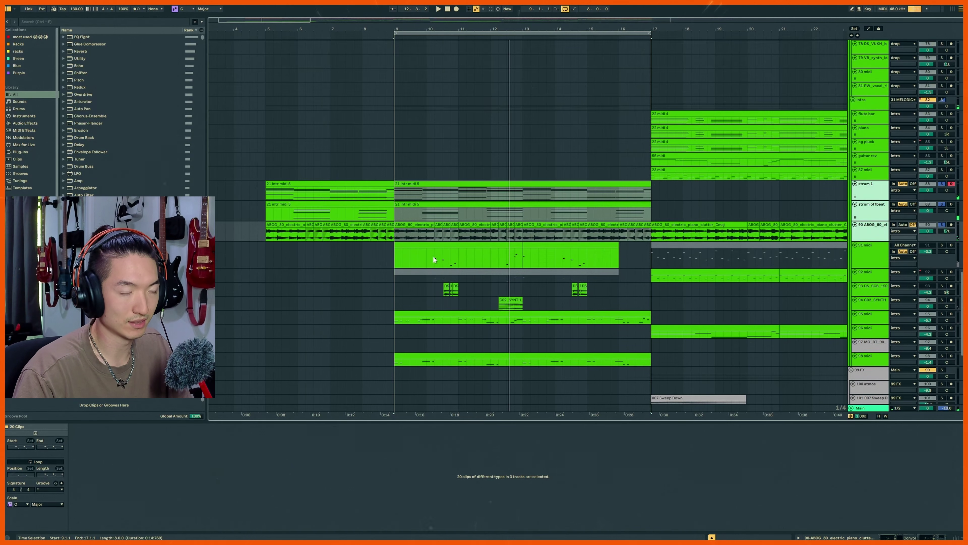
left_click(433, 257)
left_click(882, 254)
key("s")
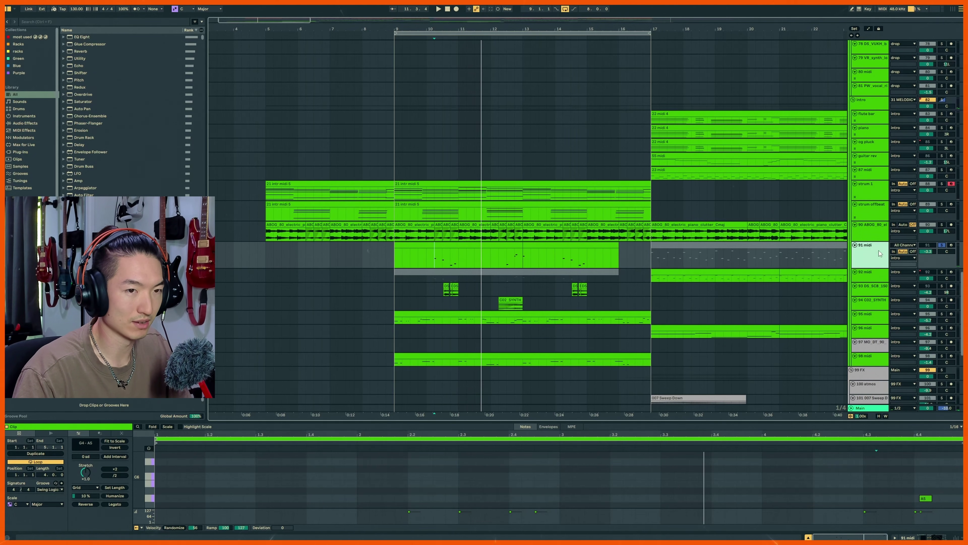
key("s")
left_click(856, 246)
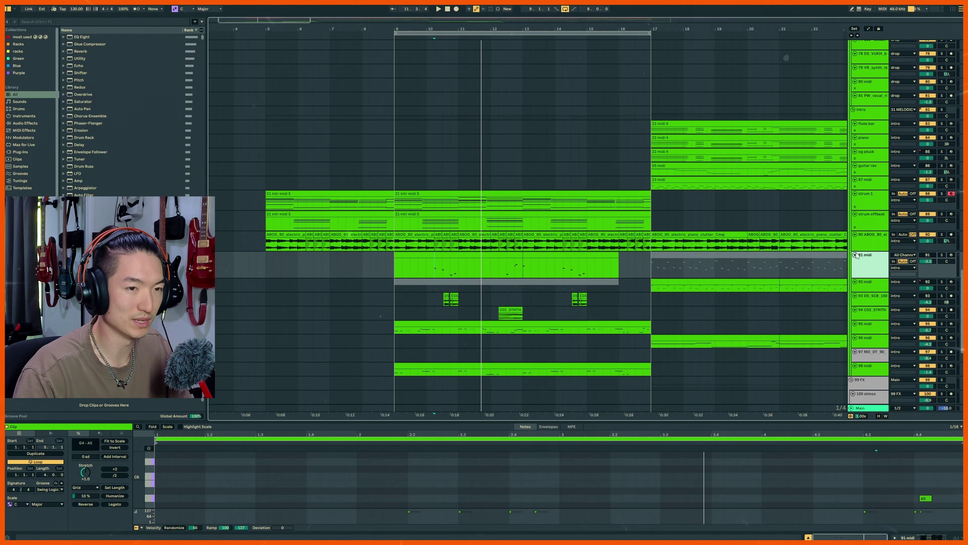
- Enlarge the 93 piano loop and 94 synth chord tracks, solo the piano loop and play it from 10.3.1
scroll(864, 285, "up", 2)
scroll(873, 304, "up", 2)
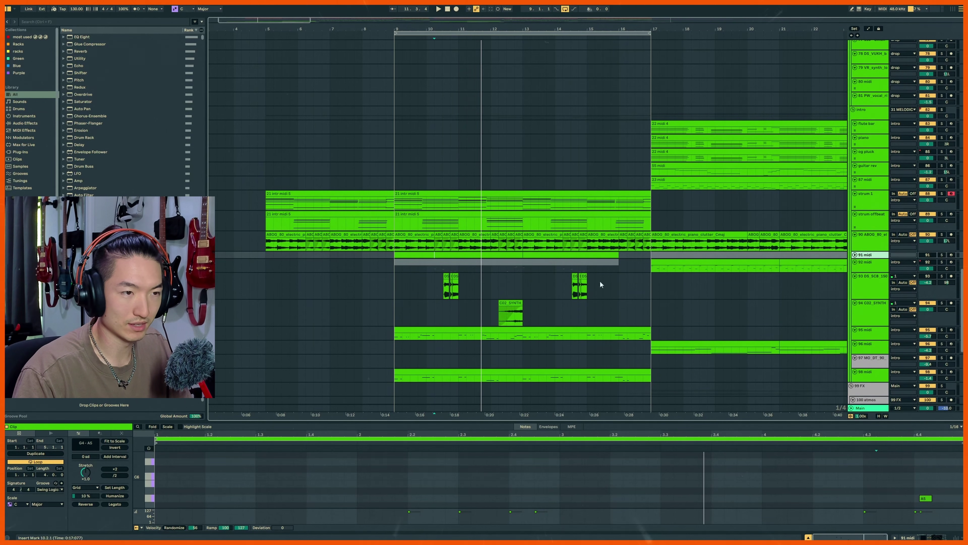
left_click(442, 288)
key("s")
key("space")
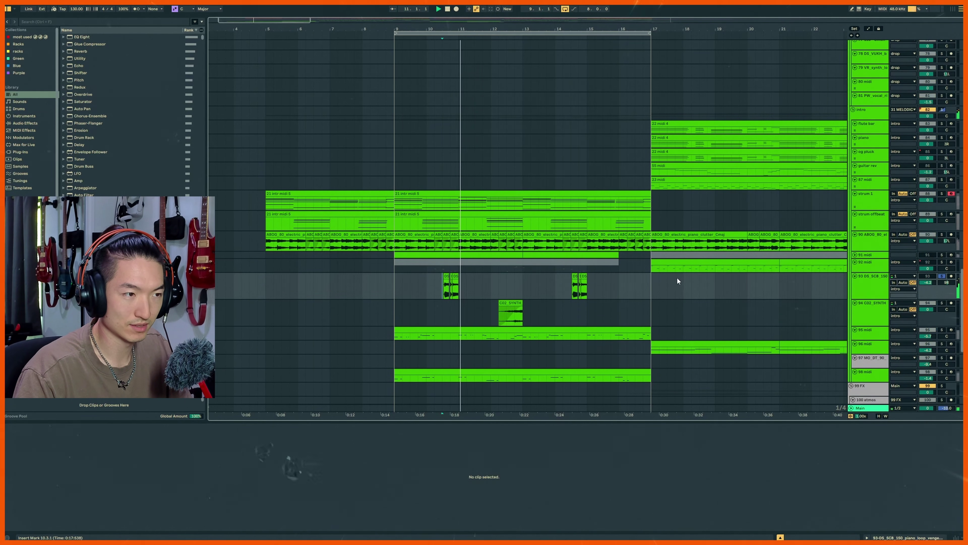
key("space")
- Select the C02_SYNTH chord clip ending at bar 13, play its track soloed, and remove the solo
left_click(511, 303)
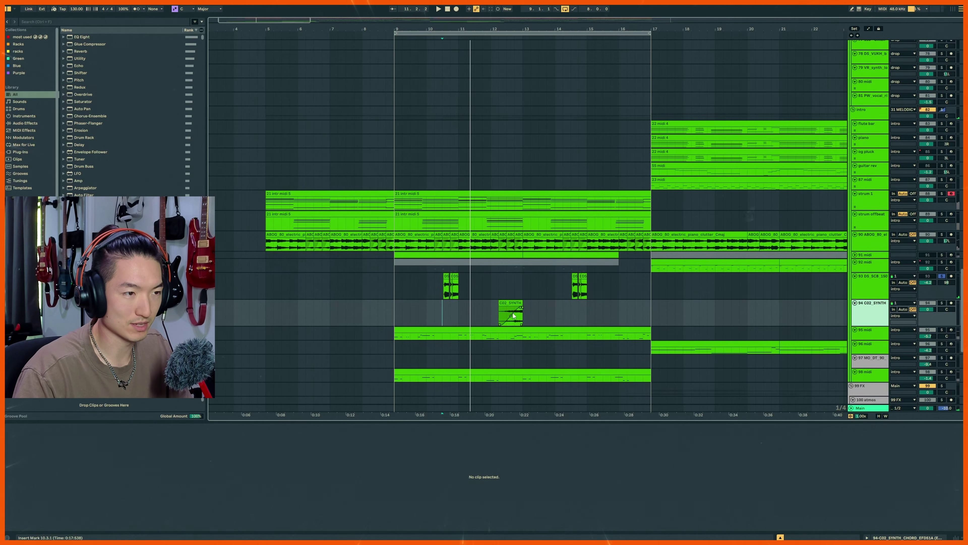
key("s")
key("space")
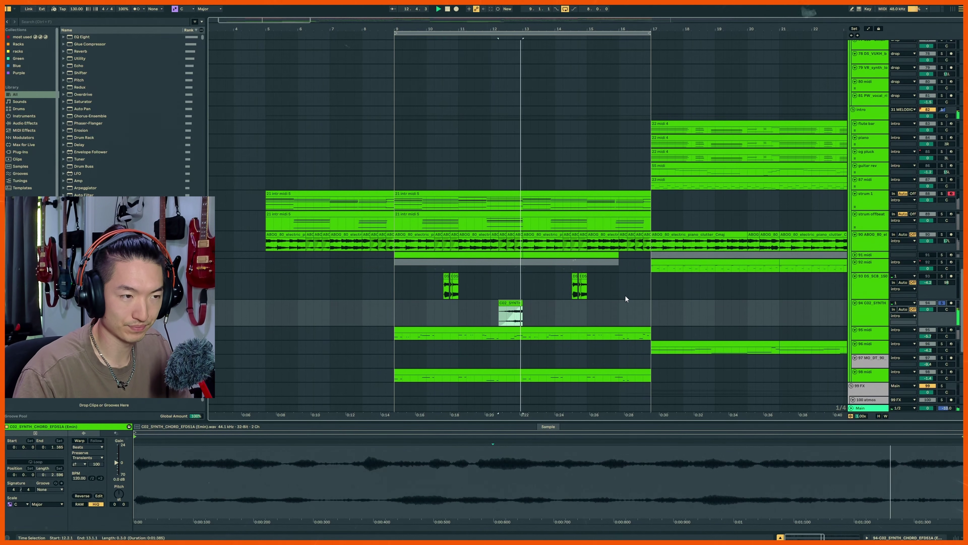
key("s")
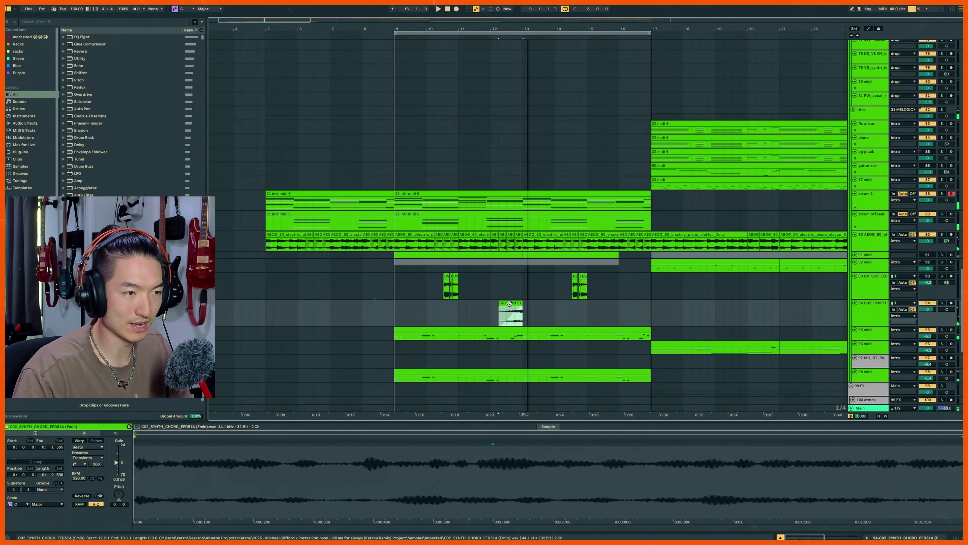
- Select 12.1.1 to 13.1.1 on the 94 synth chord track and collapse the 93 piano loop track
left_click_drag(524, 312, 495, 323)
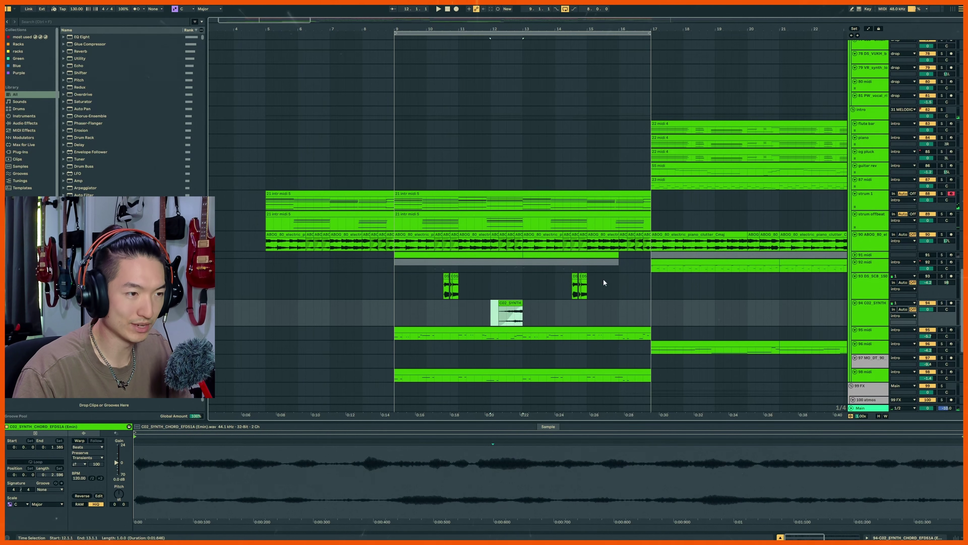
scroll(438, 296, "up", 1)
left_click(855, 281)
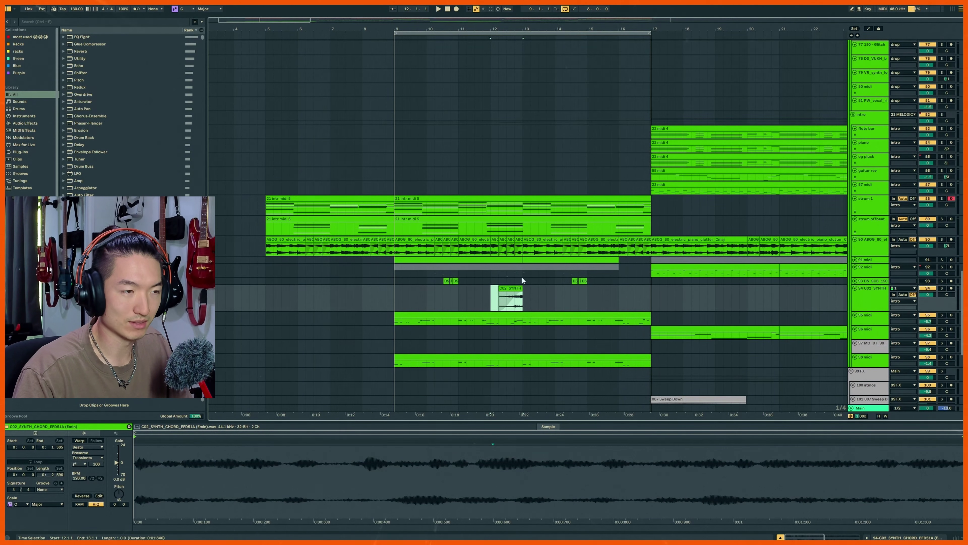
- Select the 98 midi clip from bar 9 to 17, and play the 95 midi track soloed from bar 9
left_click_drag(650, 339, 397, 207)
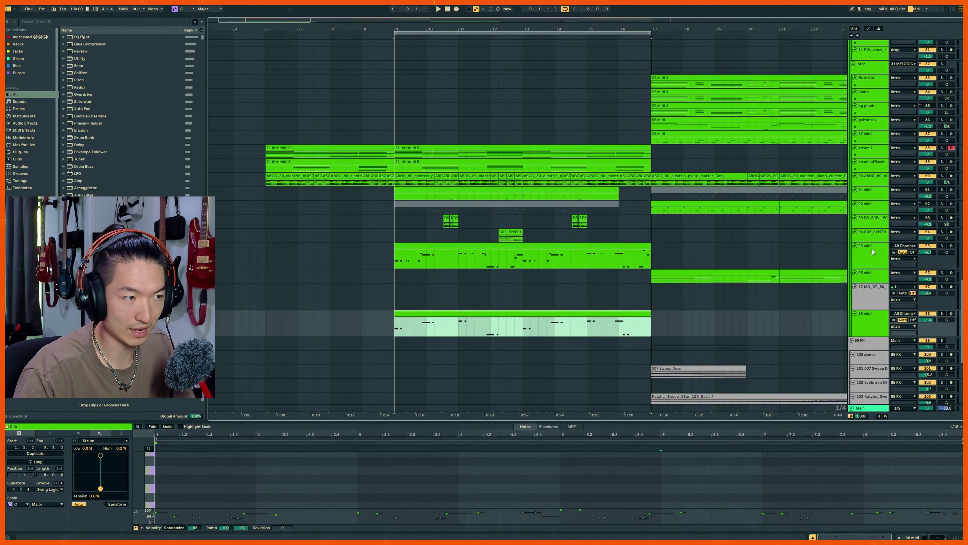
left_click(872, 250)
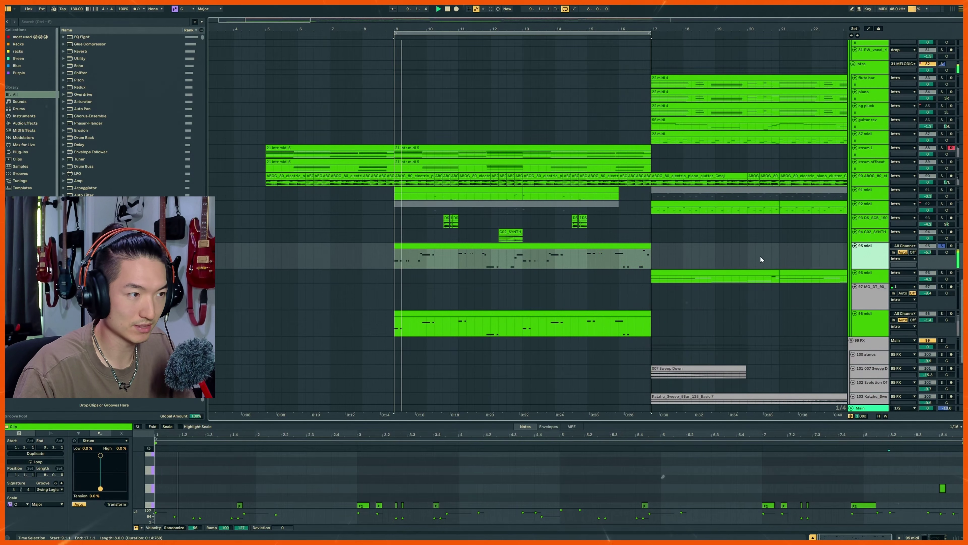
- Show the 95 midi track's devices, and play the 98 midi clip soloed from bar 9
double_click(871, 250)
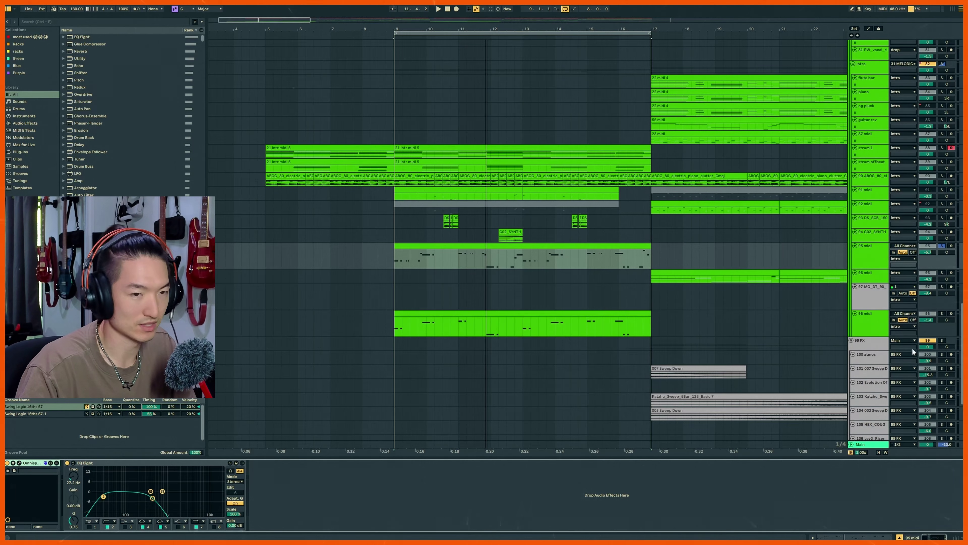
left_click(942, 313)
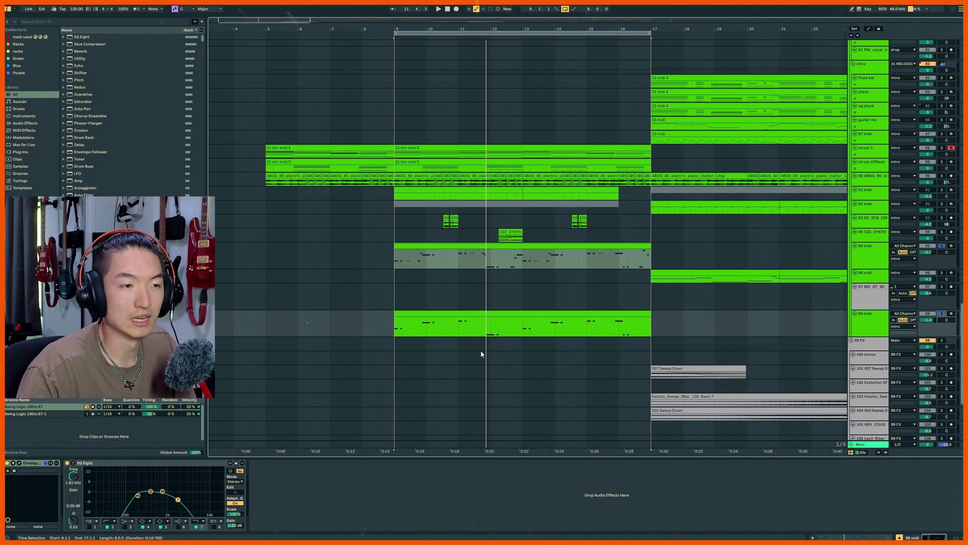
left_click(457, 316)
key("space")
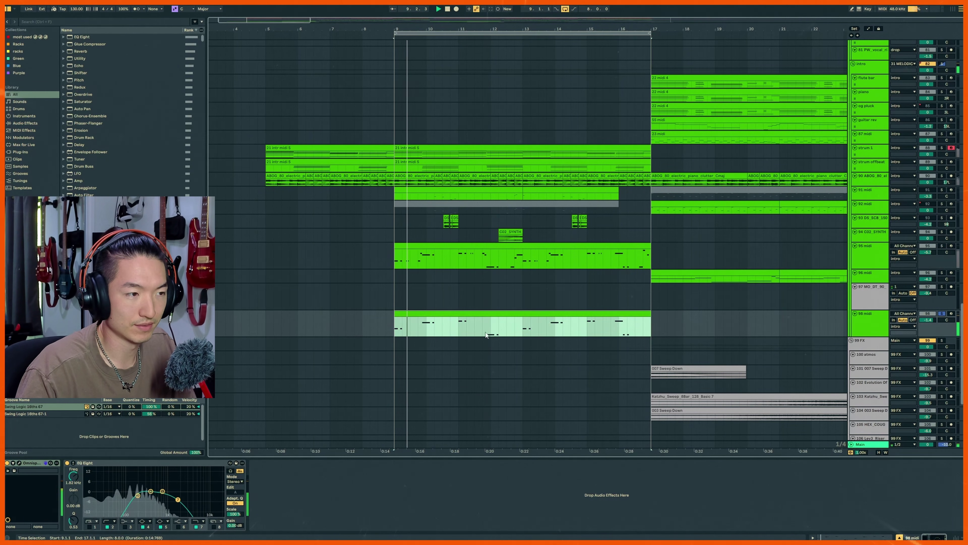
left_click(138, 495)
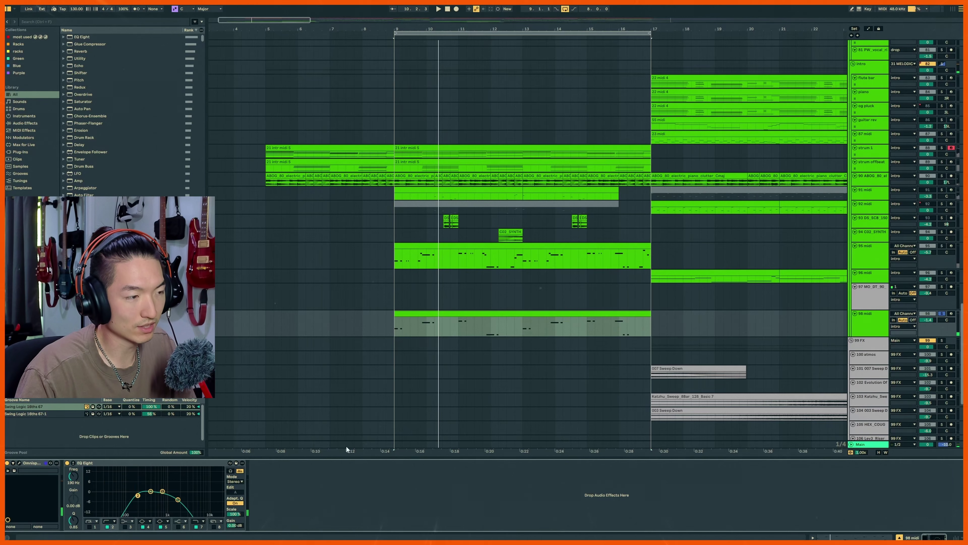
- Solo the 95 midi track together with the 98 midi track and play both layers
left_click(464, 313)
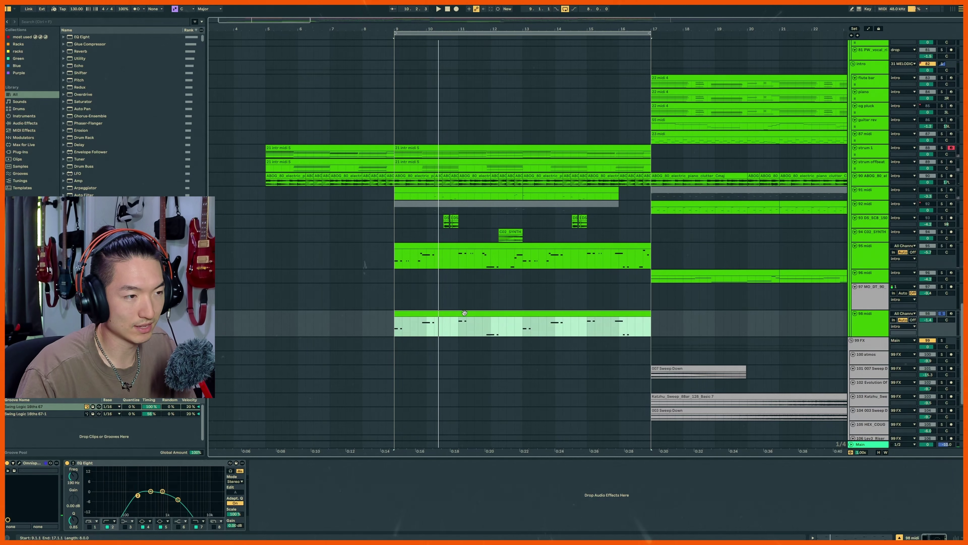
left_click(941, 247)
left_click(506, 335, "shift")
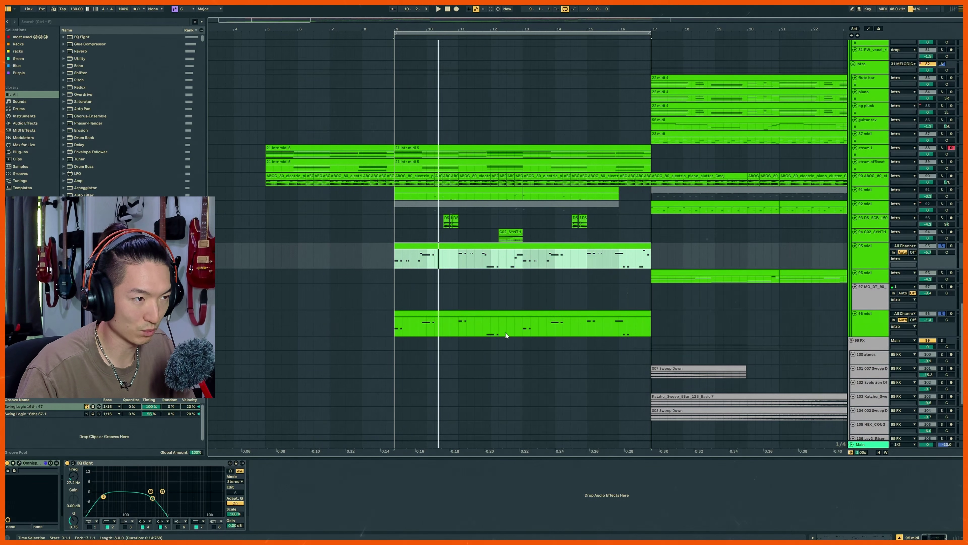
key("space")
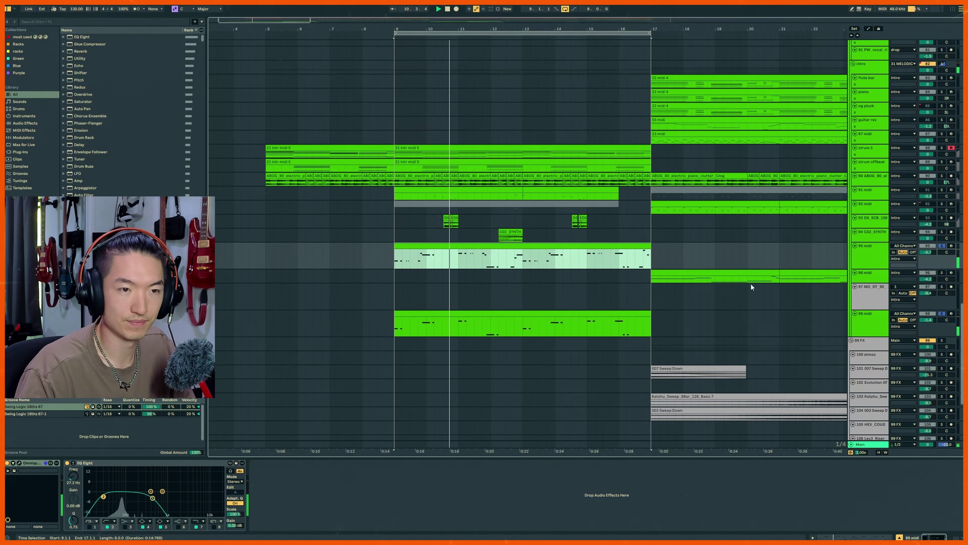
scroll(753, 291, "up", 5)
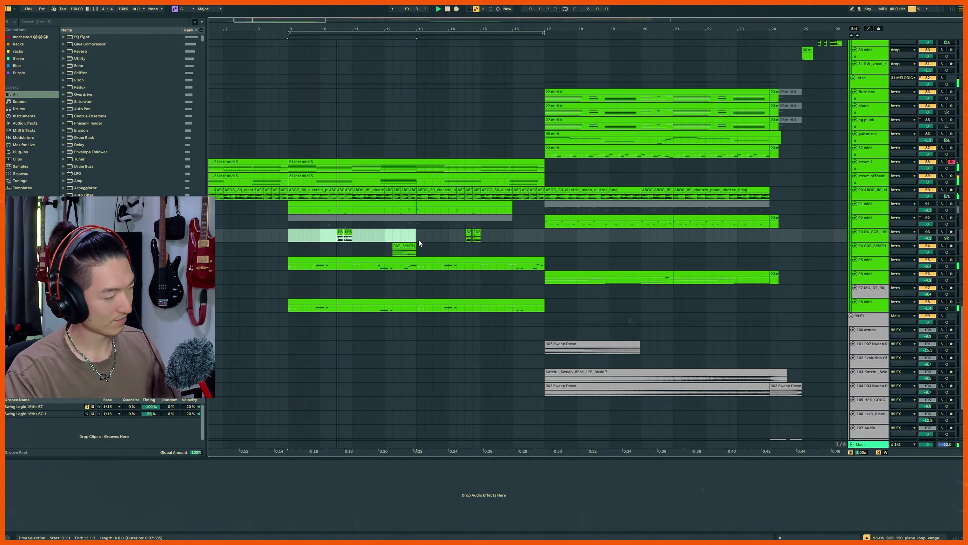
- Solo the 25 Vocals group together with the 31 MELODICS group and unfold the vocals
left_click(420, 233)
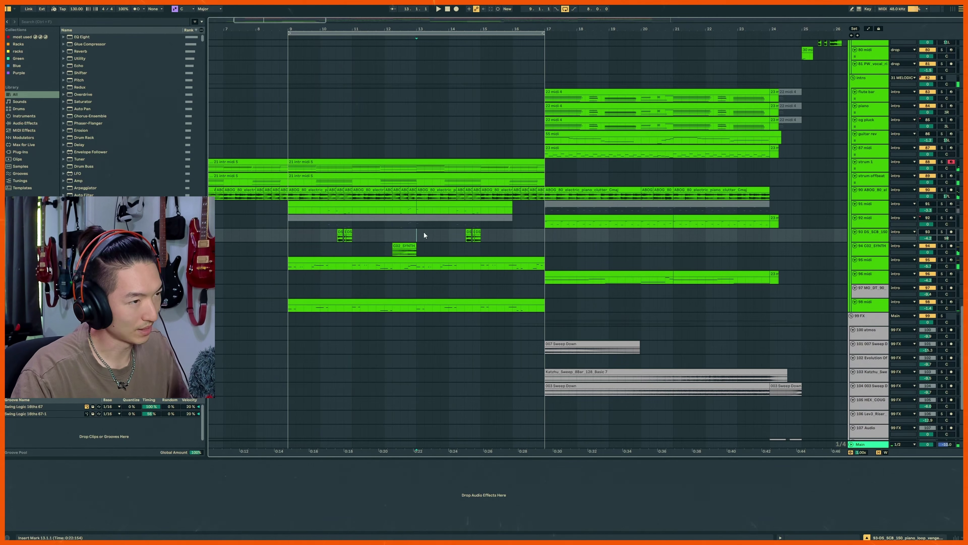
scroll(422, 234, "up", 3)
key("h")
scroll(401, 273, "left", 1)
scroll(376, 294, "left", 1)
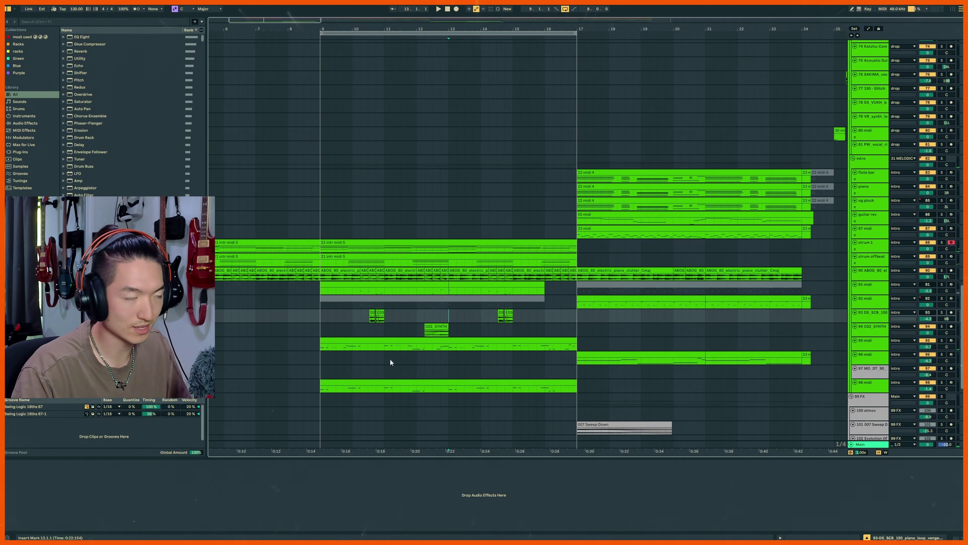
scroll(534, 305, "up", 10)
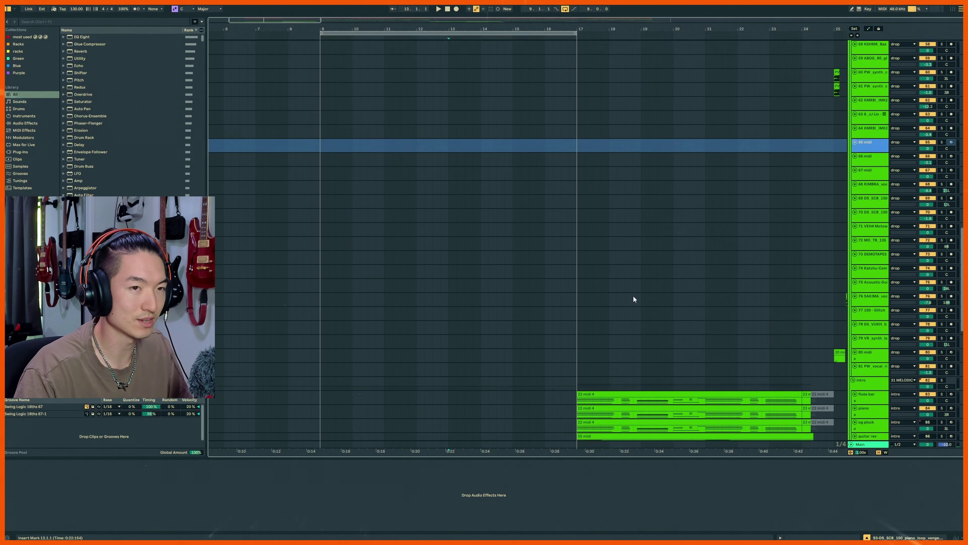
scroll(667, 292, "up", 12)
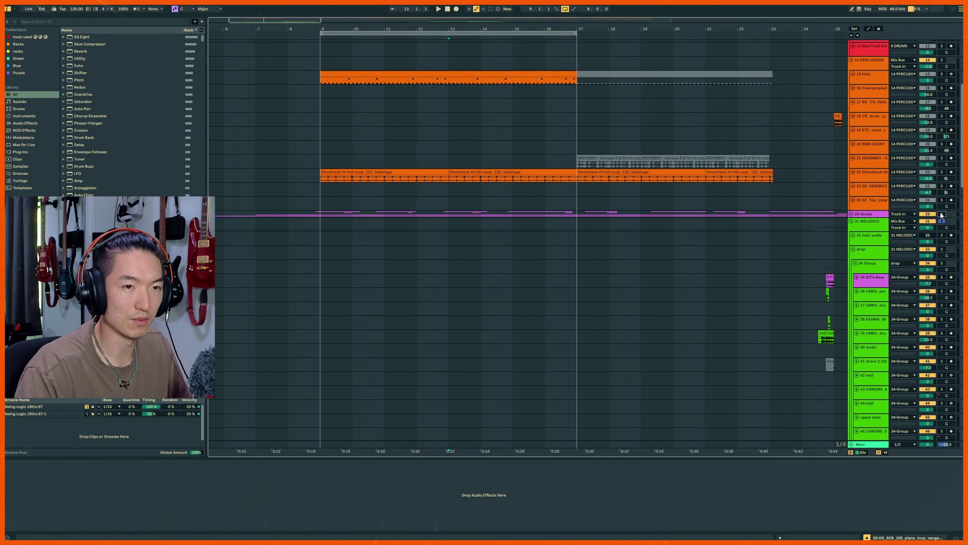
left_click(942, 215)
key("u")
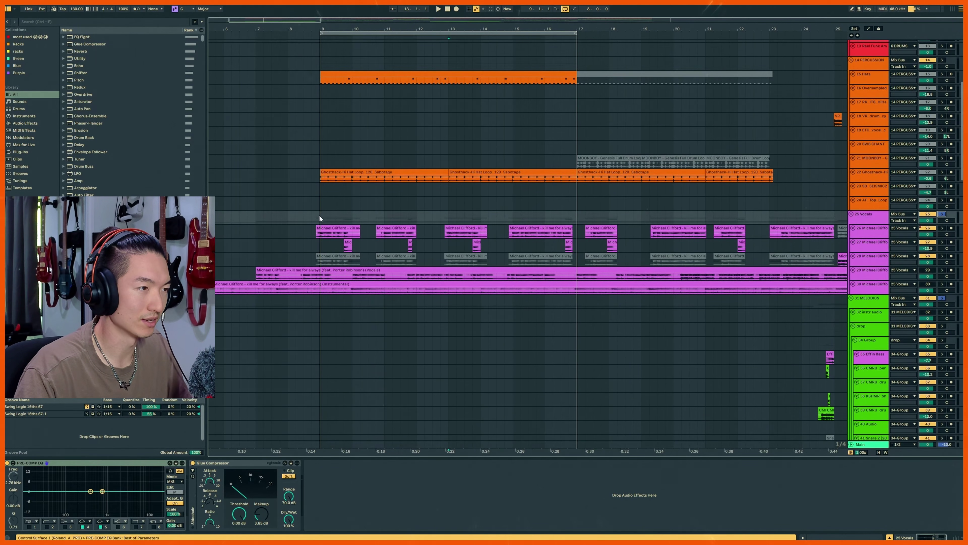
- Set the playback start to 9.1.1 on the 25 Vocals group and play the intro from there
scroll(426, 234, "down", 1)
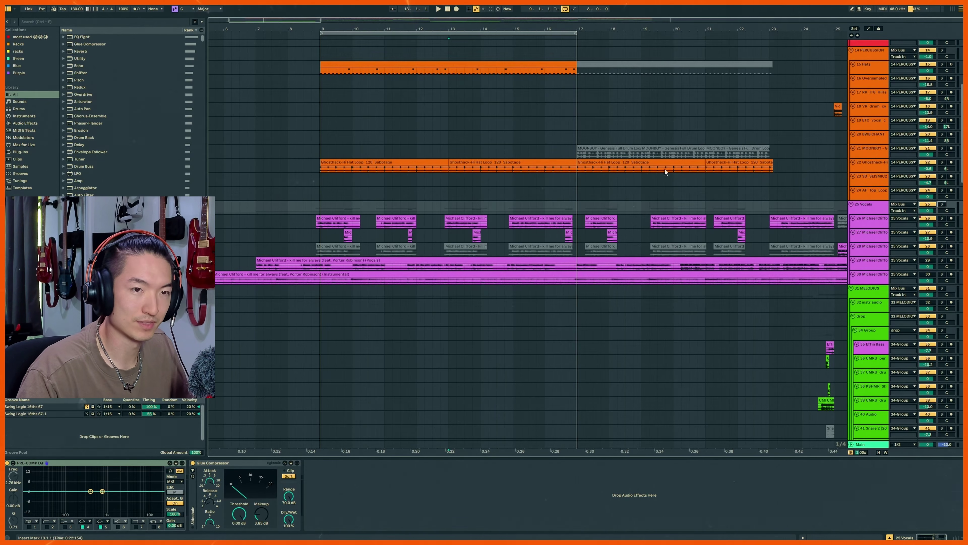
left_click(320, 207)
key("space")
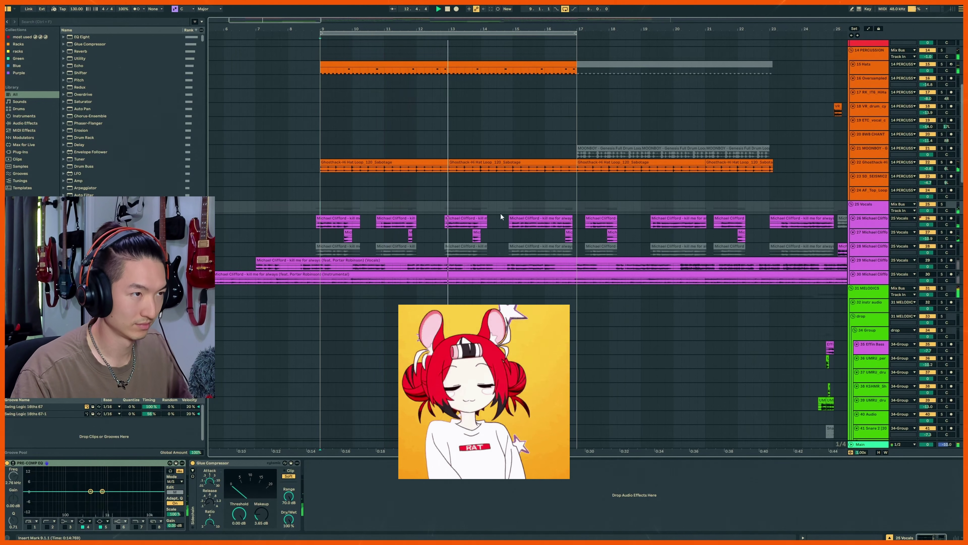
scroll(511, 229, "up", 1)
scroll(511, 229, "up", 4)
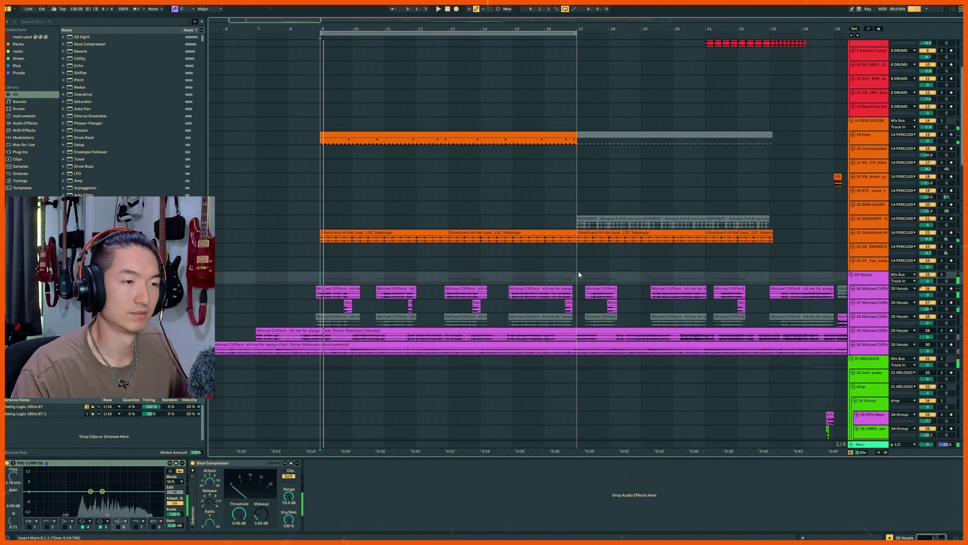
scroll(572, 271, "down", 15)
scroll(714, 252, "up", 14)
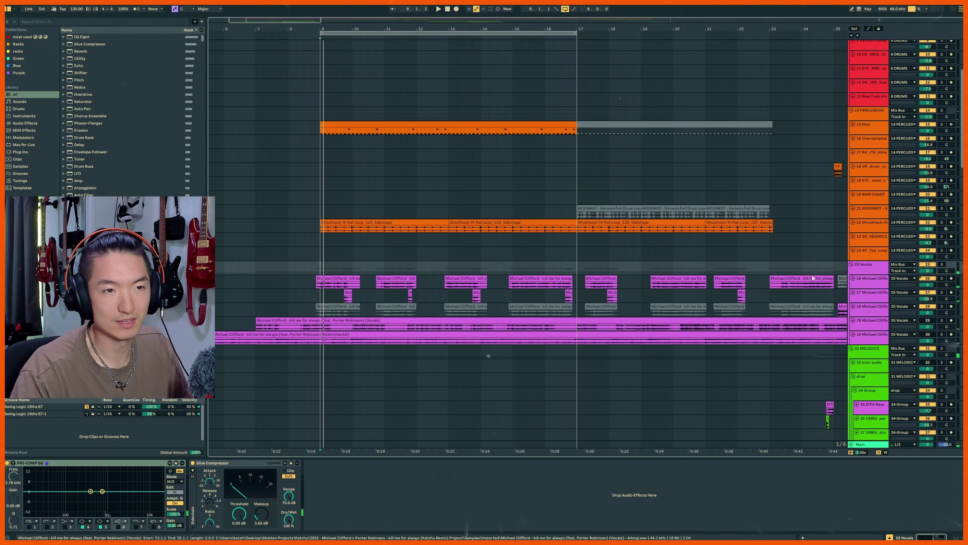
- Collapse all track groups and select 49.1.1 to 57.1.1 across the 25 Vocals, 31 MELODICS and 99 FX groups
left_click(851, 264, "alt")
scroll(563, 185, "right", 3)
scroll(551, 178, "down", 6)
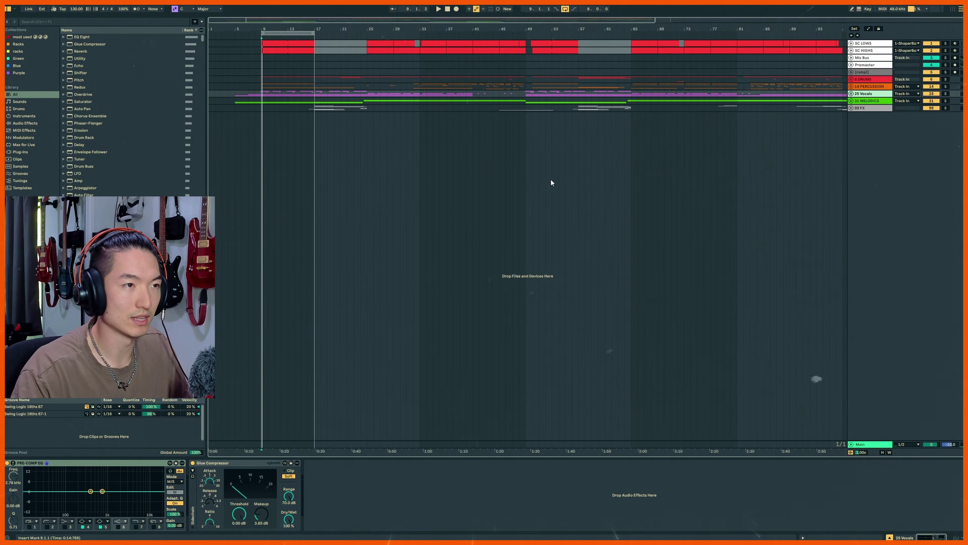
scroll(305, 91, "down", 3)
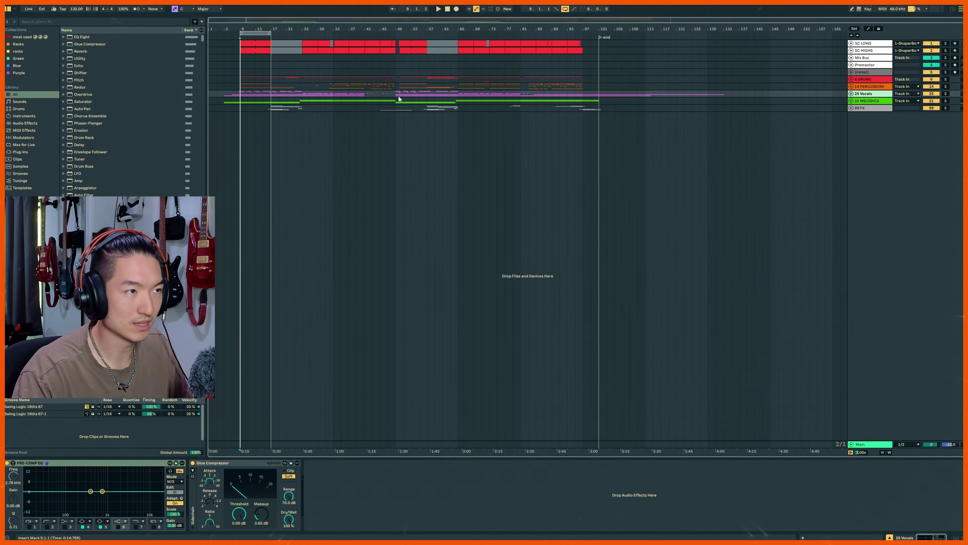
left_click_drag(399, 96, 427, 107)
scroll(288, 102, "up", 3)
scroll(532, 88, "left", 2)
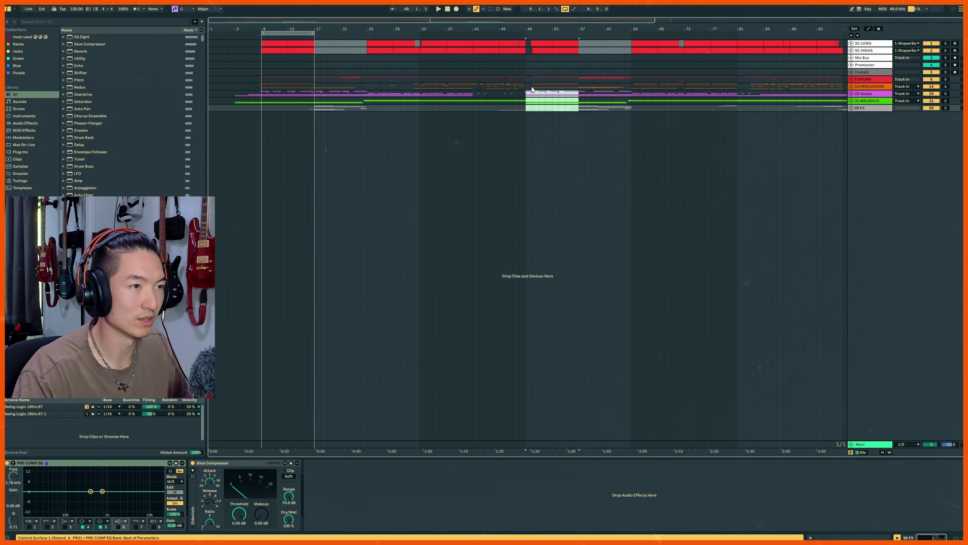
- Unfold all track groups and place the insert marker at 49.1.1 on the 87 midi track
key("alt+u")
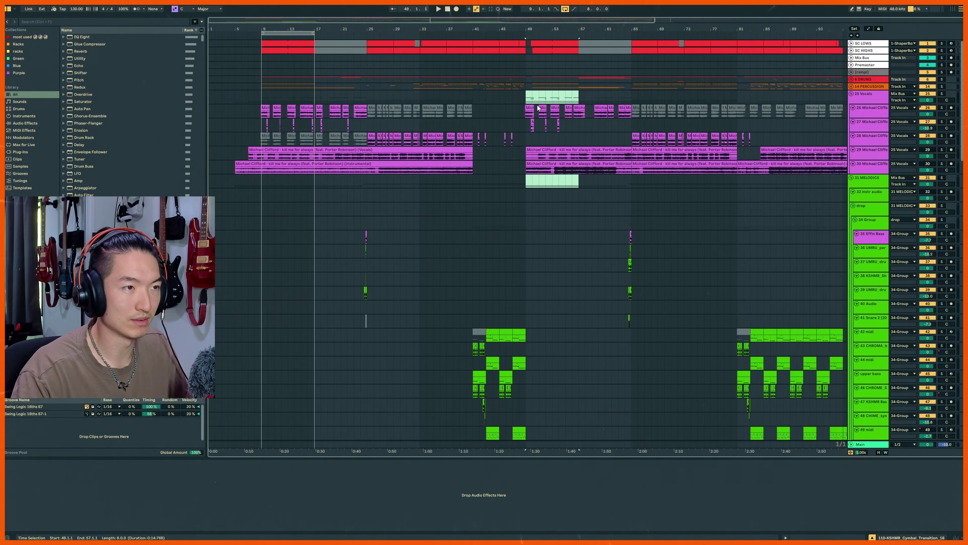
scroll(538, 108, "down", 15)
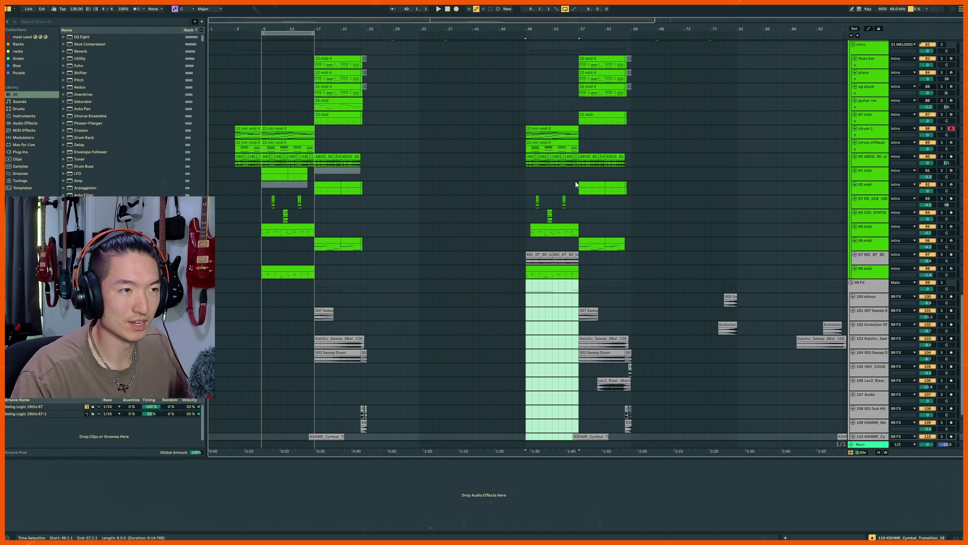
scroll(576, 181, "up", 3)
scroll(505, 200, "up", 4)
left_click(489, 199)
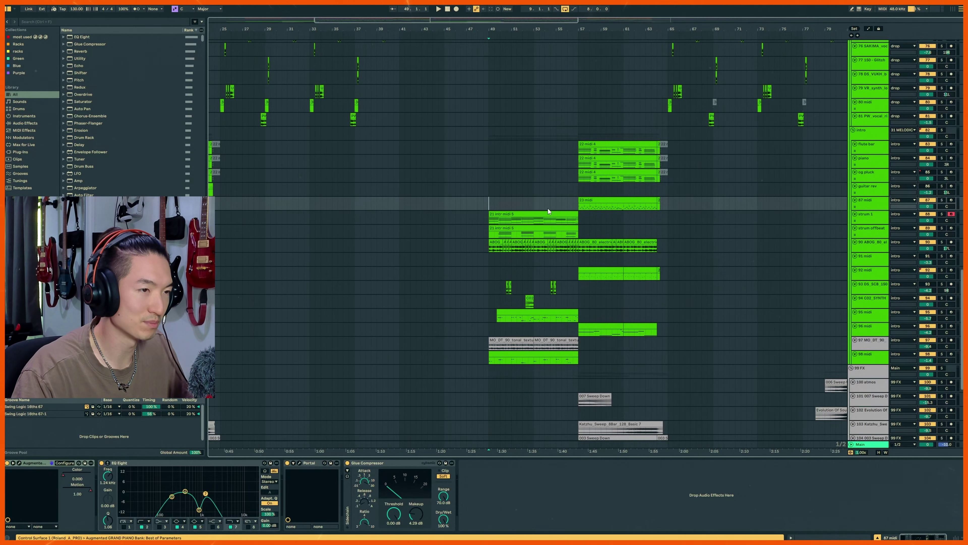
scroll(553, 209, "up", 4)
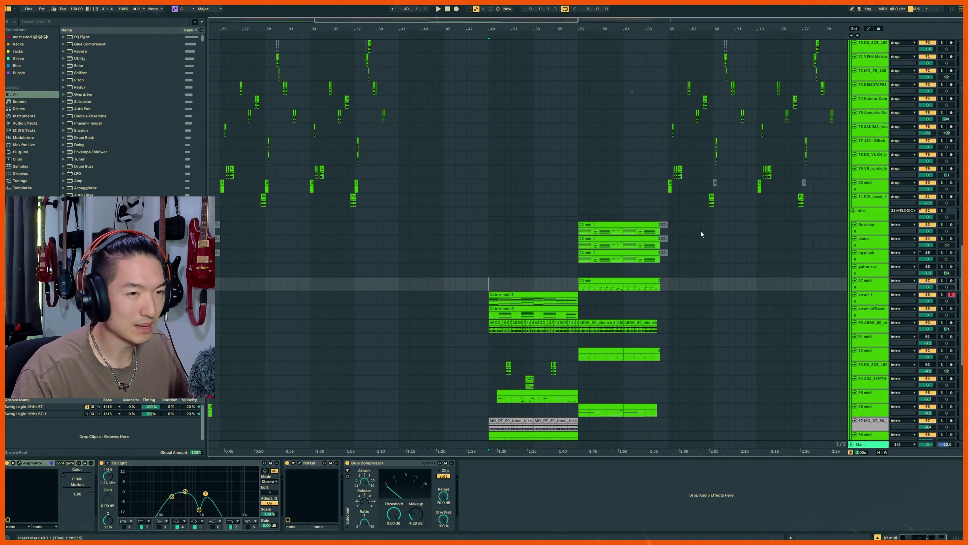
- Select the strum 1 clip from 49.1.1 to 57.1.1 and play the second intro section from bar 49
left_click(497, 292)
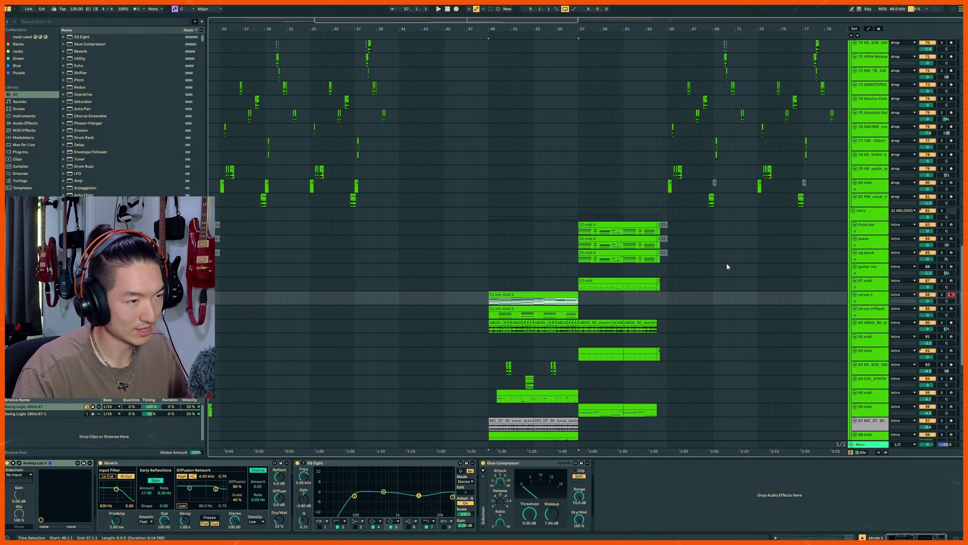
scroll(506, 307, "down", 5)
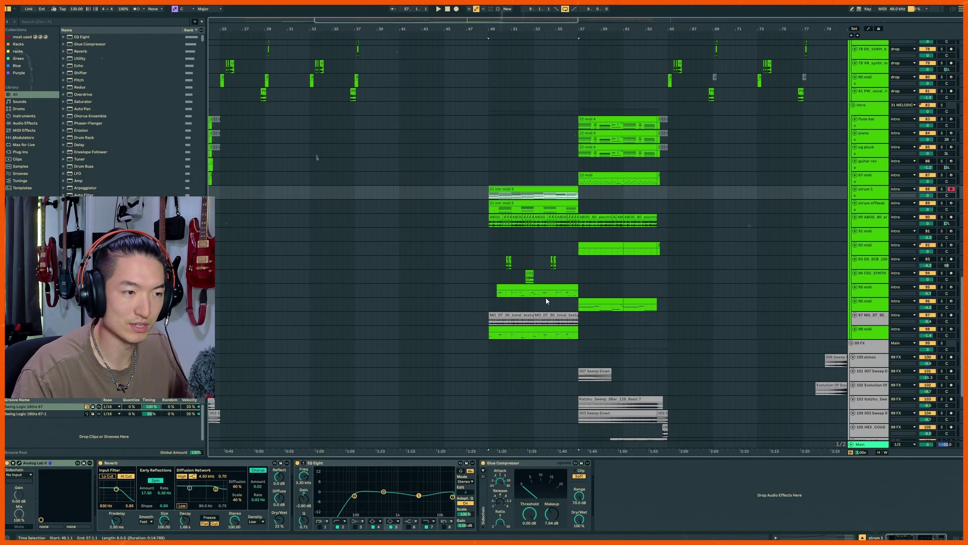
key("space")
scroll(554, 263, "up", 3)
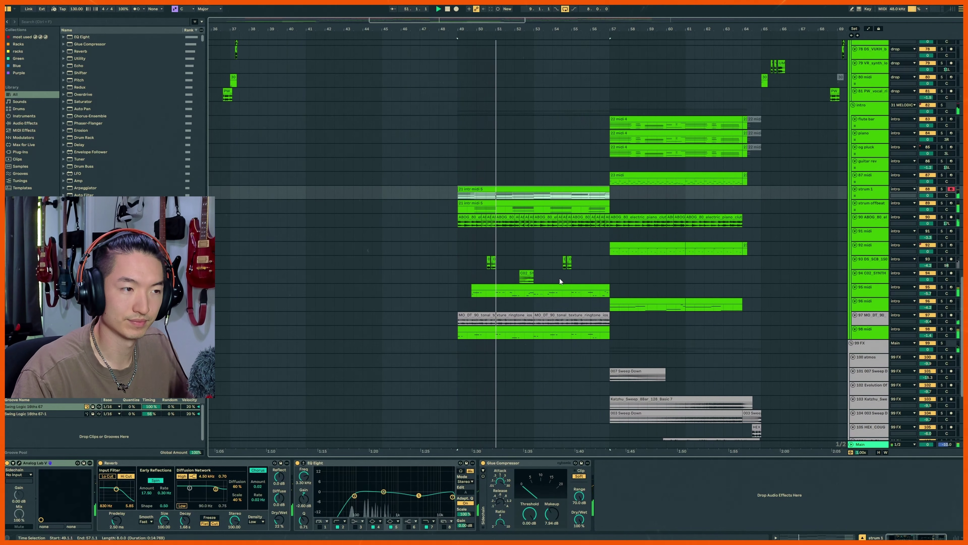
scroll(532, 295, "down", 5)
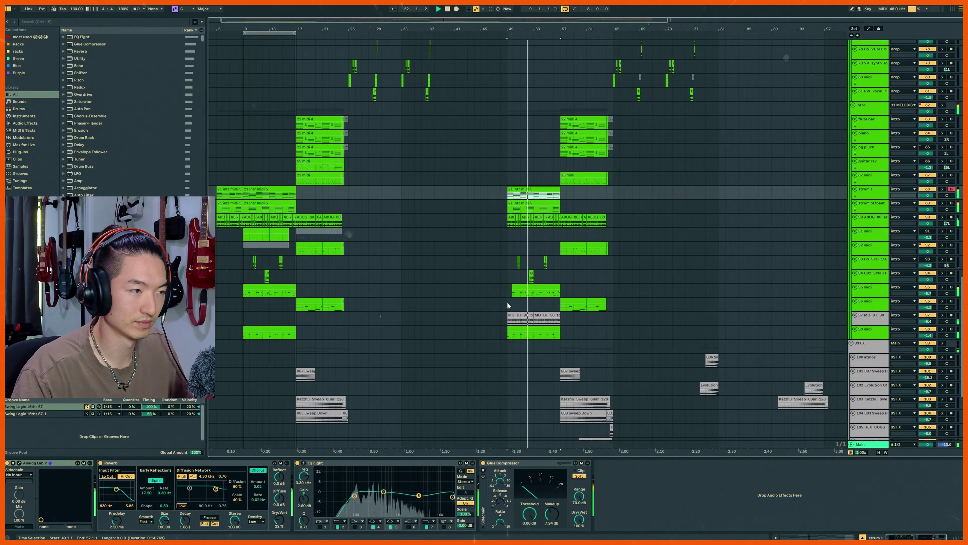
- Select the MO_DT_90 tonal texture ringtone clip from 49.1.1 to 53.1.1, play its track soloed, and remove the solo
left_click(524, 318)
scroll(524, 318, "up", 5)
scroll(524, 318, "up", 2)
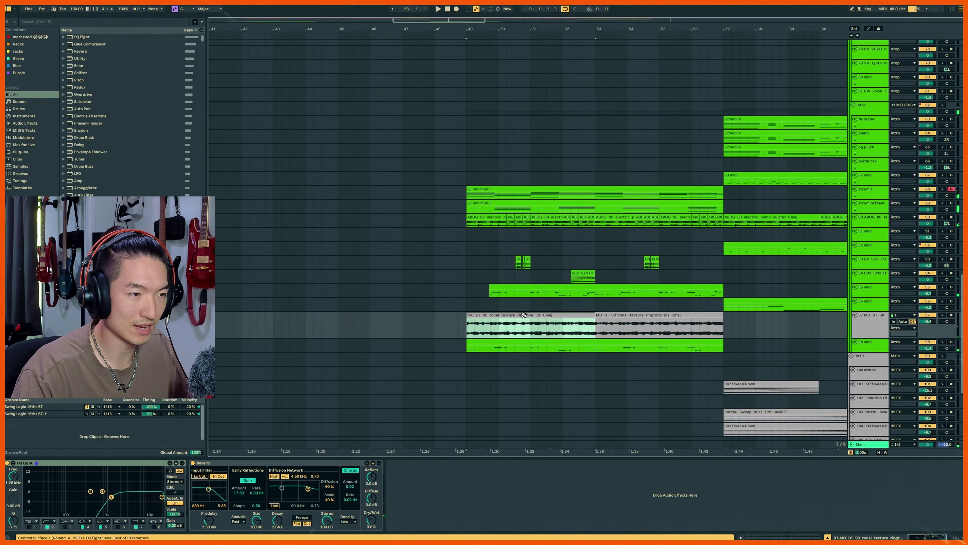
scroll(537, 323, "up", 3)
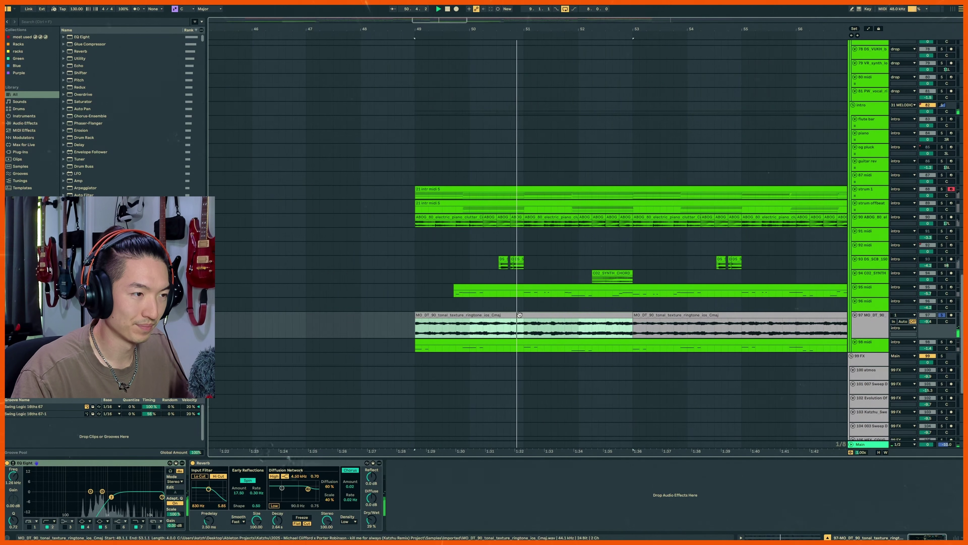
scroll(519, 319, "down", 5)
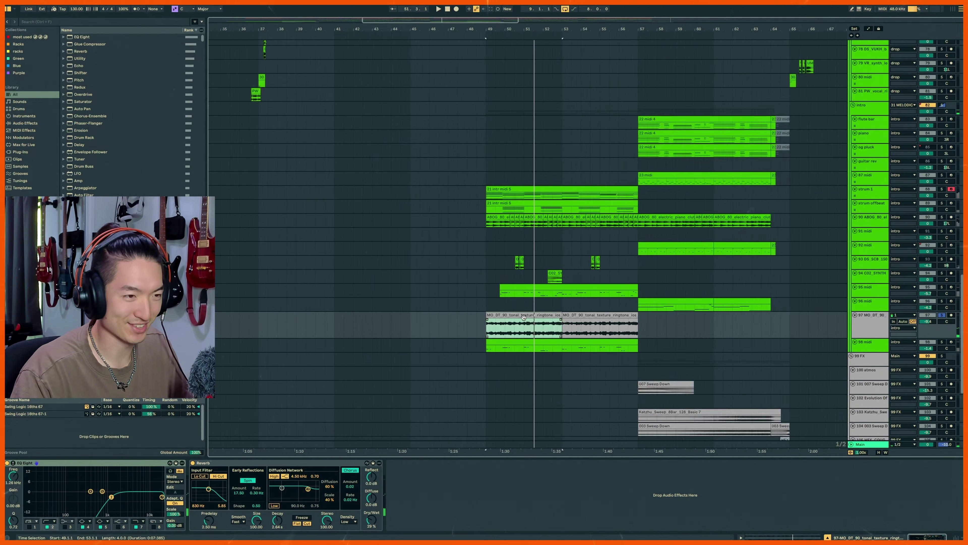
scroll(515, 318, "down", 2)
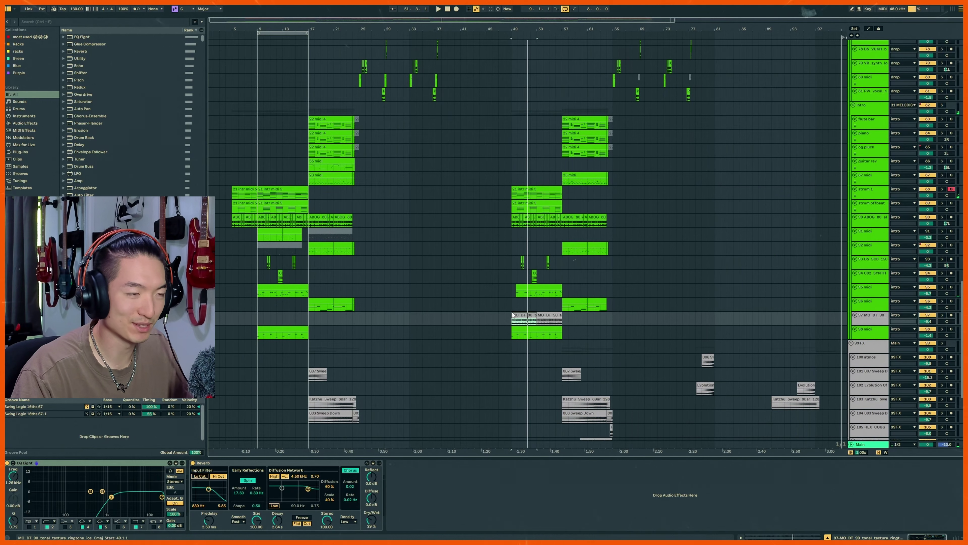
scroll(505, 309, "down", 5)
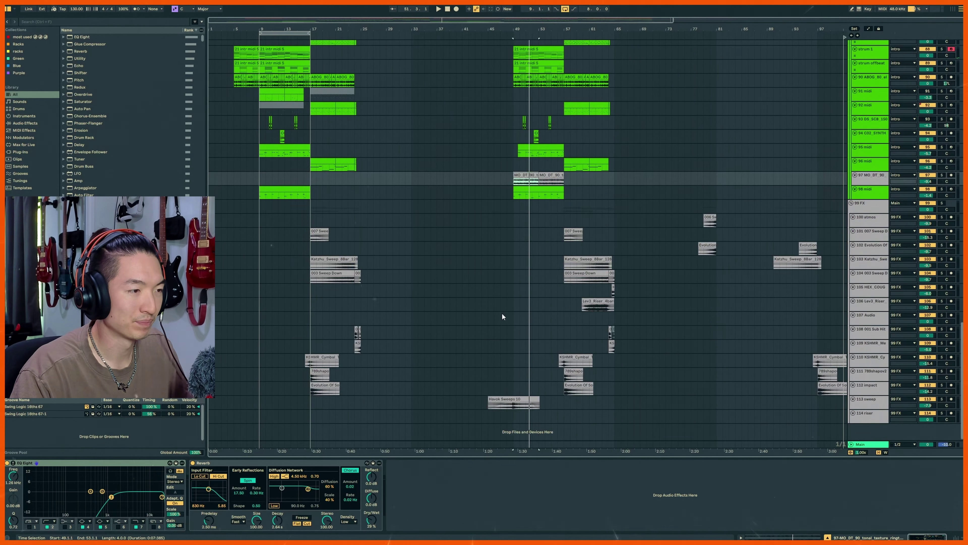
scroll(502, 313, "up", 2)
scroll(533, 296, "up", 5)
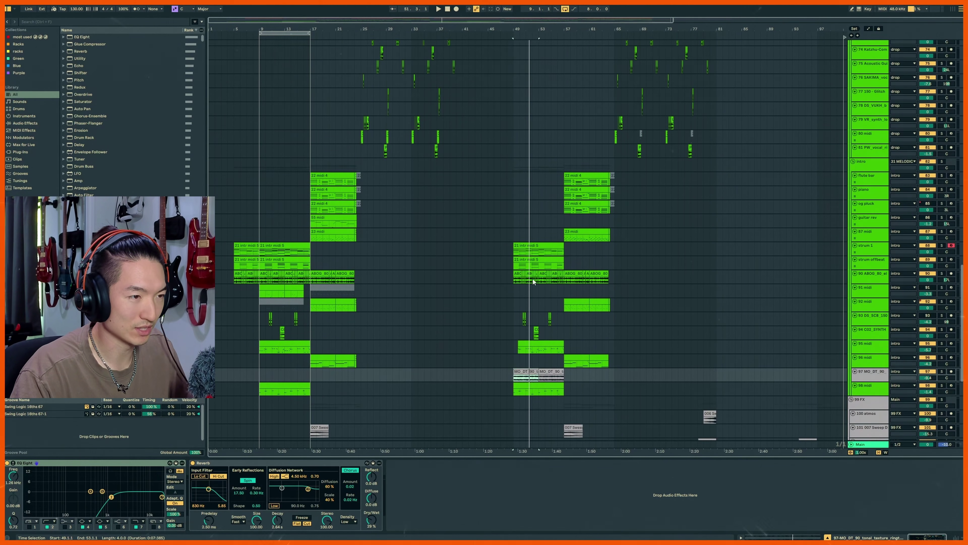
scroll(523, 294, "up", 6)
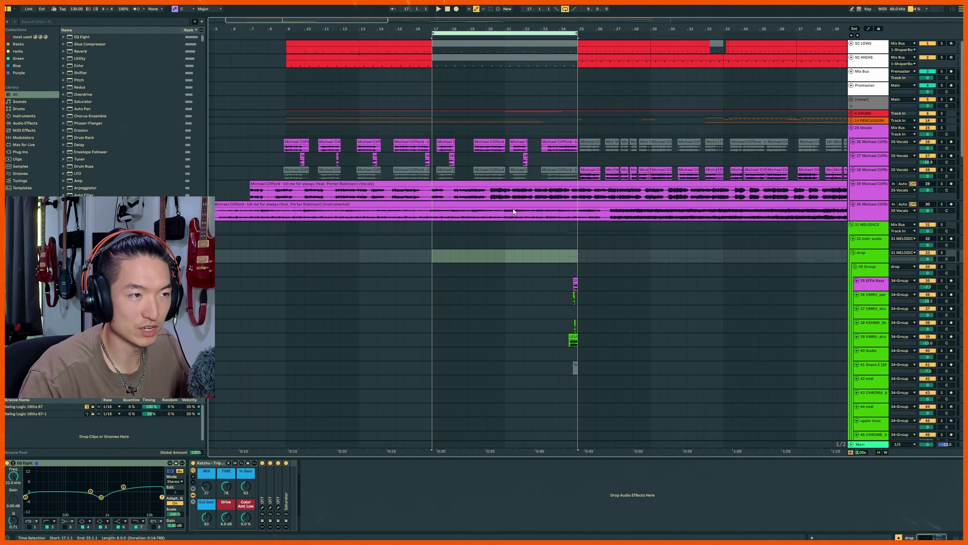
- Open the MIDI clip starting at bar 17 on the flute bar track, enlarge the note editor, and examine its chord notes
scroll(498, 201, "down", 20)
scroll(488, 199, "up", 5)
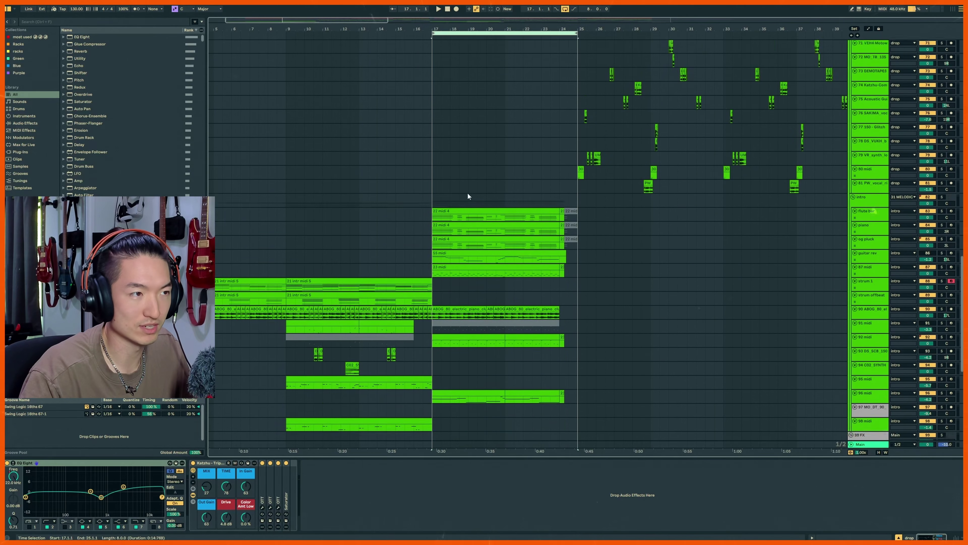
scroll(482, 284, "up", 3)
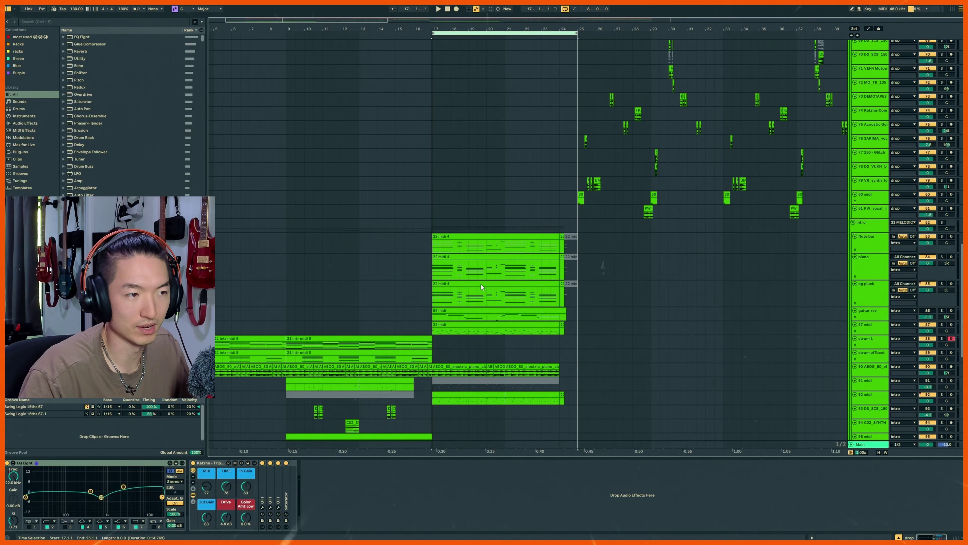
double_click(538, 237)
left_click_drag(573, 422, 573, 317)
scroll(578, 395, "down", 3)
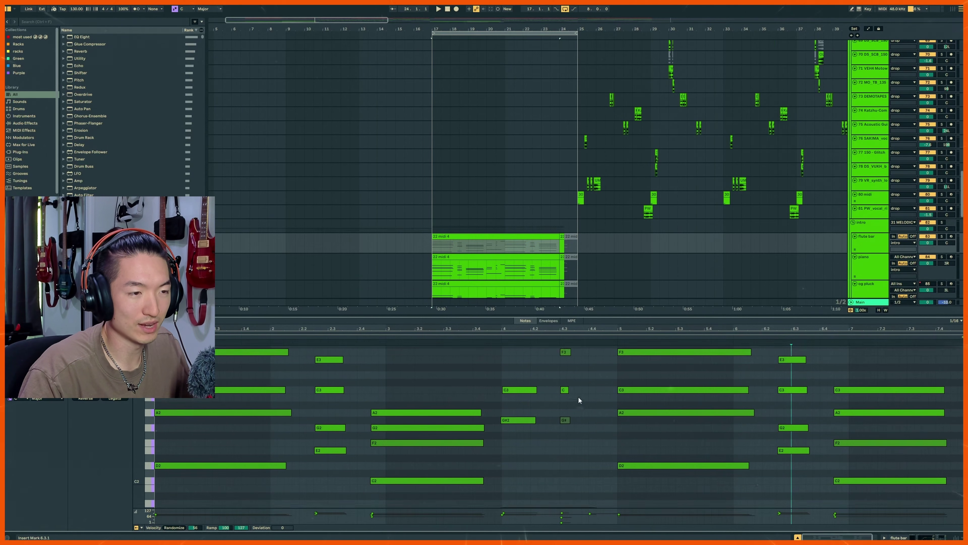
scroll(578, 395, "down", 2)
scroll(525, 369, "up", 1)
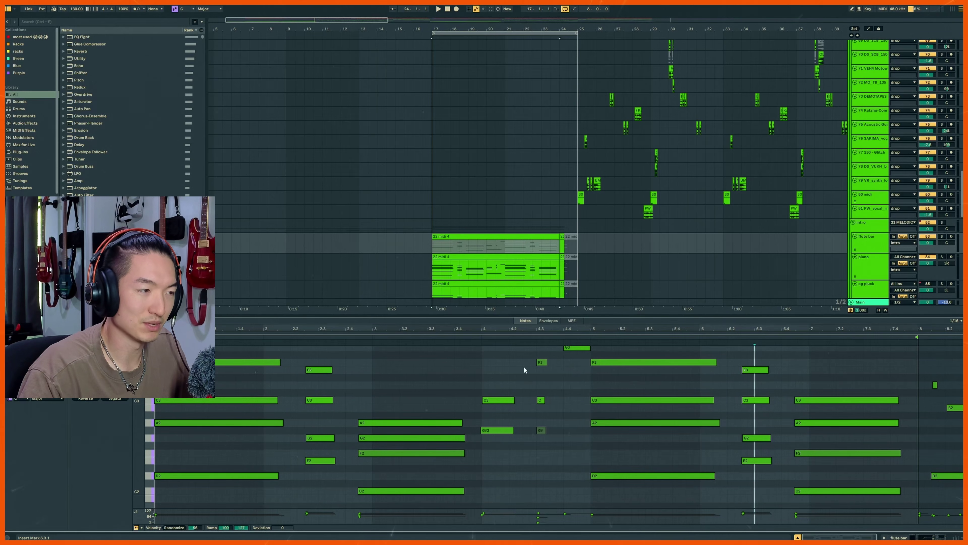
scroll(534, 218, "down", 2)
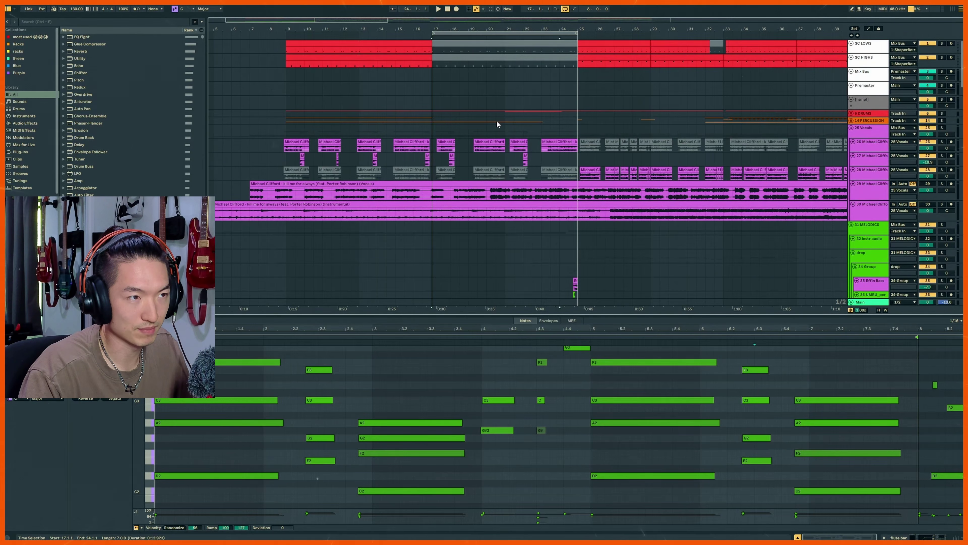
- Select the Ghosthack Hi Hat Loop clip from 17.1.1 to 21.1.1 in the PERCUSSION group
key("Right")
scroll(486, 155, "down", 5)
left_click(472, 145)
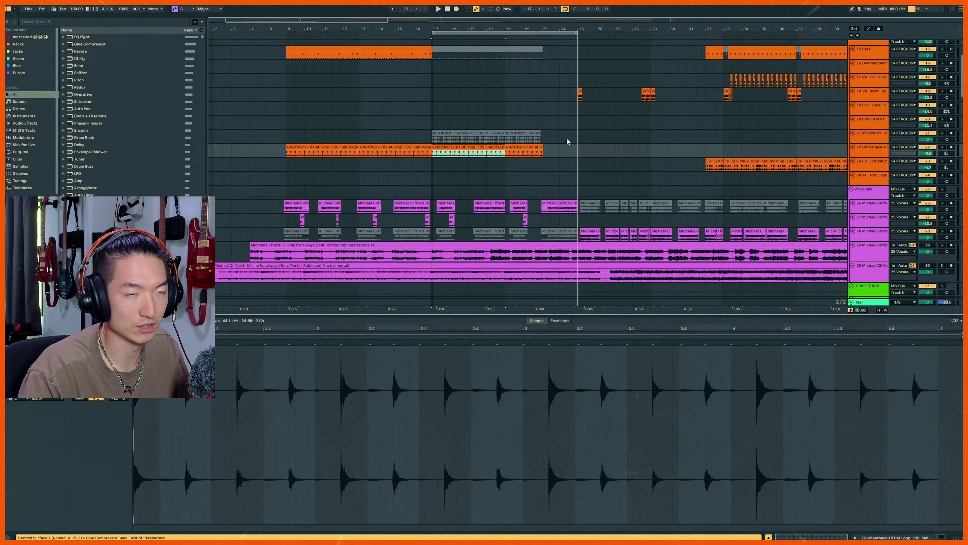
- Solo the DRUMS and PERCUSSION groups together, unfold their tracks, and play the section from bar 17
scroll(567, 142, "up", 5)
left_click(876, 114)
left_click(942, 120)
left_click(942, 114, "ctrl")
key("u")
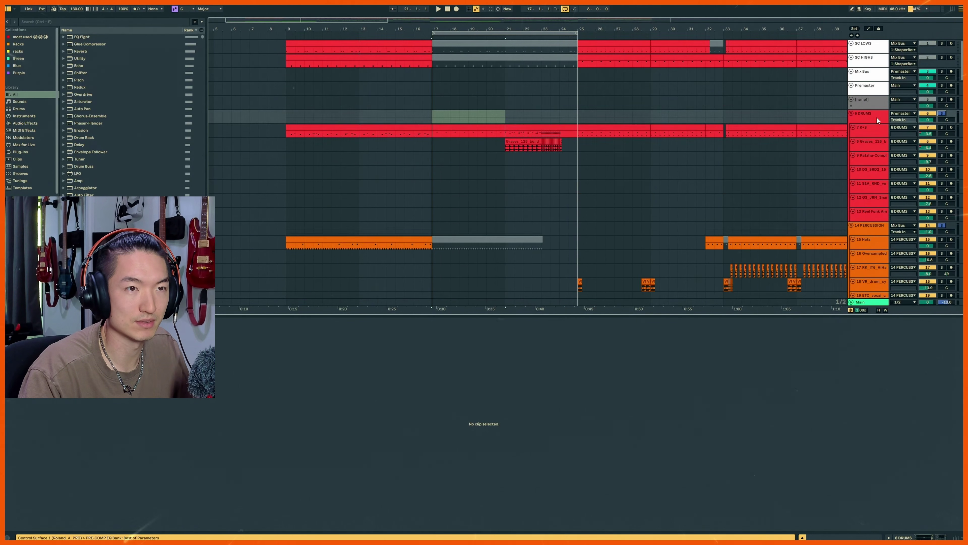
key("space")
key("alt+u")
scroll(526, 164, "down", 5)
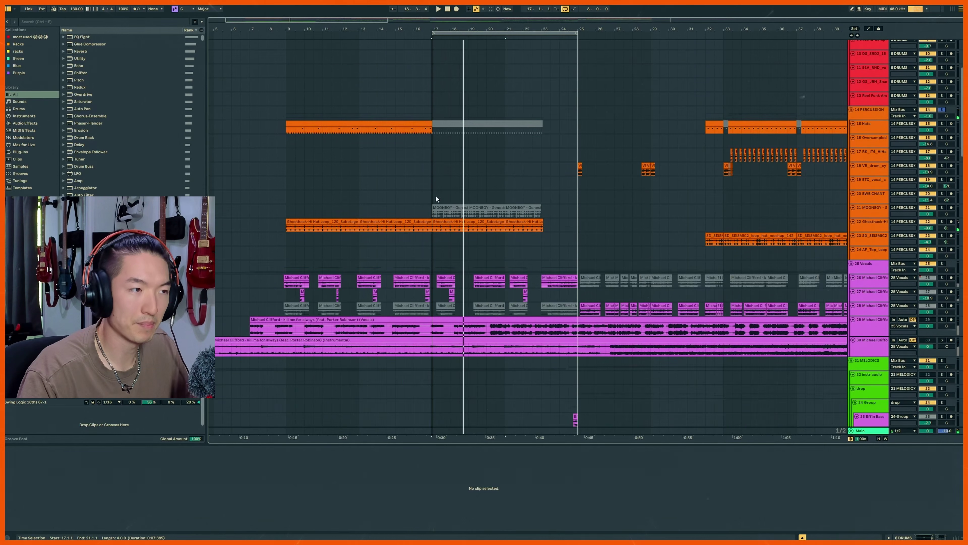
- Solo the 25 Vocals group during playback of the section from bar 17
scroll(451, 214, "down", 5)
left_click(858, 197)
key("s")
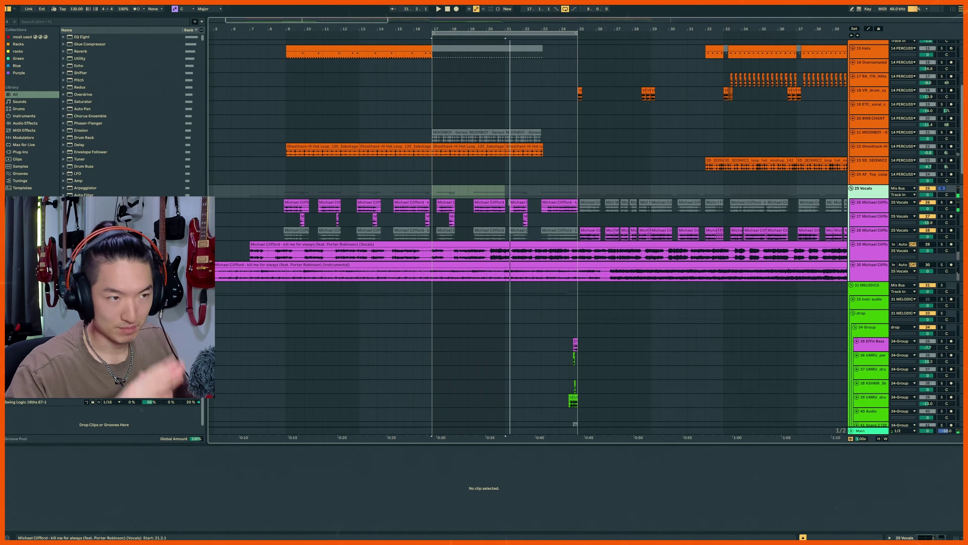
- Place the insert marker at 24.3.1, solo 34 Group, and examine the fill clips just before bar 25
scroll(591, 202, "down", 20)
left_click(569, 124)
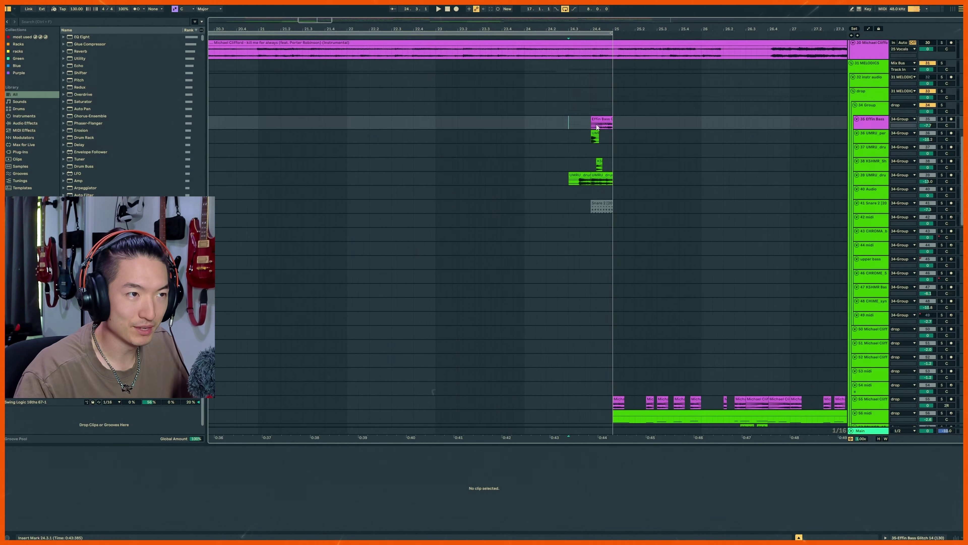
left_click(876, 108)
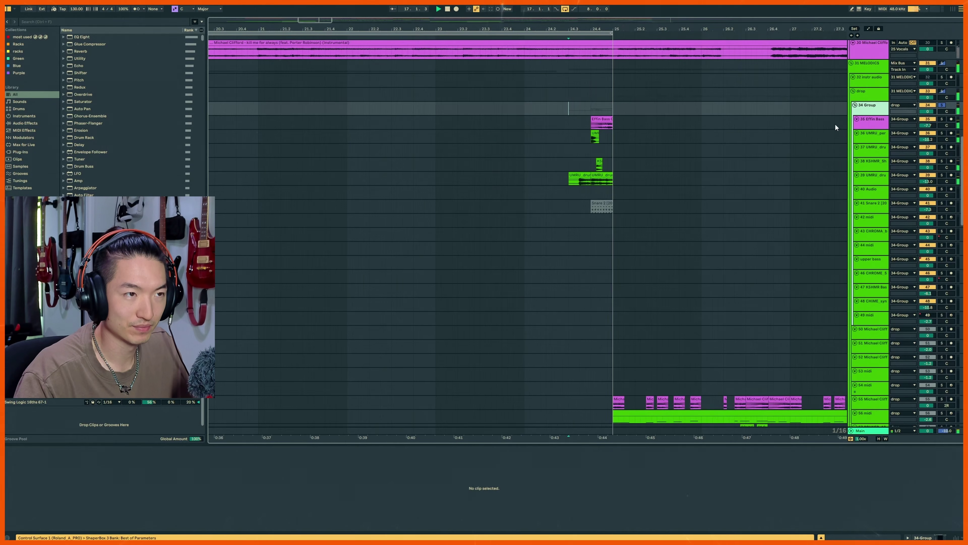
scroll(608, 171, "up", 8)
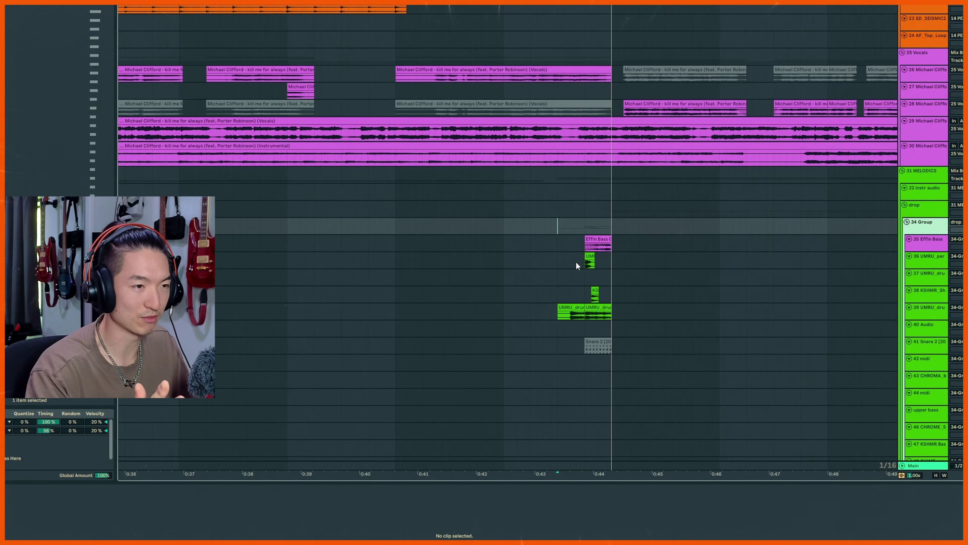
scroll(576, 263, "up", 5)
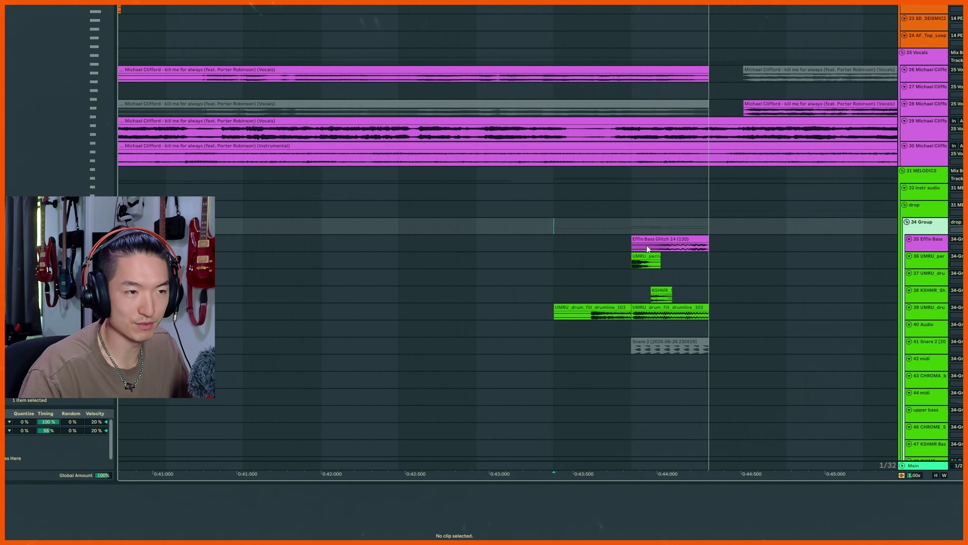
scroll(644, 253, "down", 5)
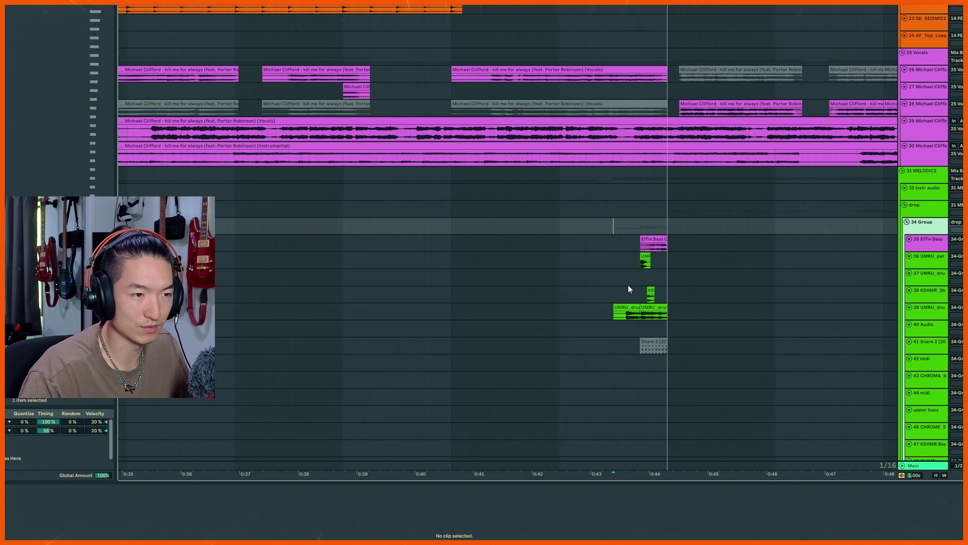
- Select the deactivated Snare 2 clip on track 41 to view its waveform, and clear the selection
left_click(643, 341)
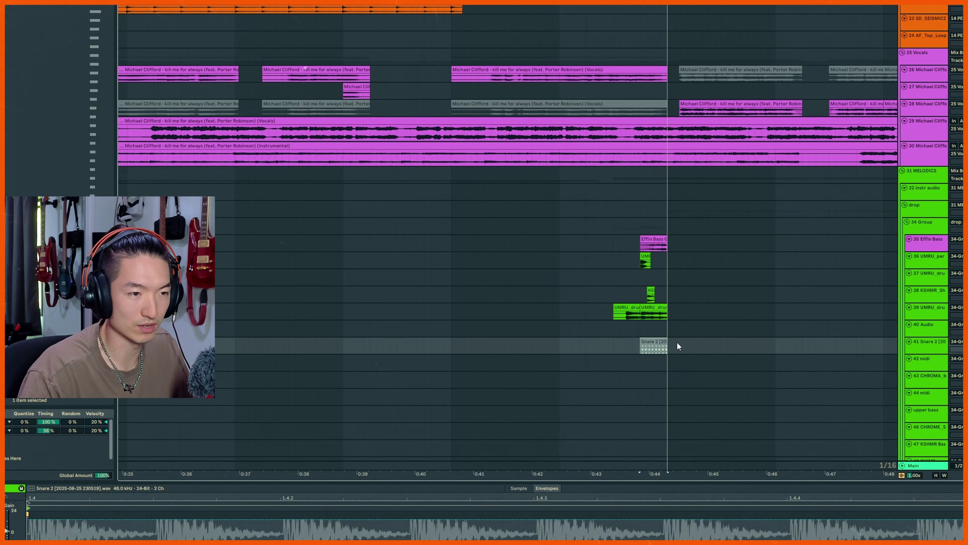
left_click(651, 343)
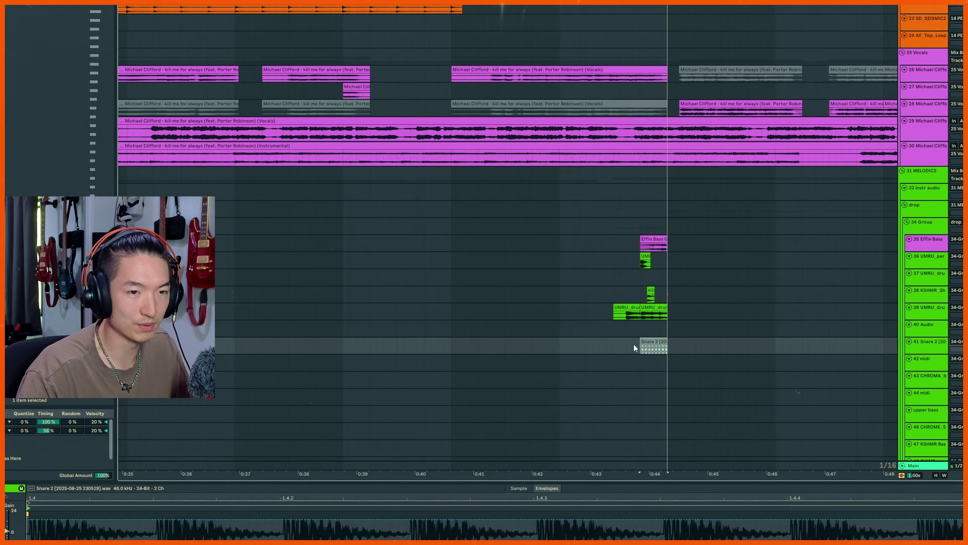
left_click(653, 326)
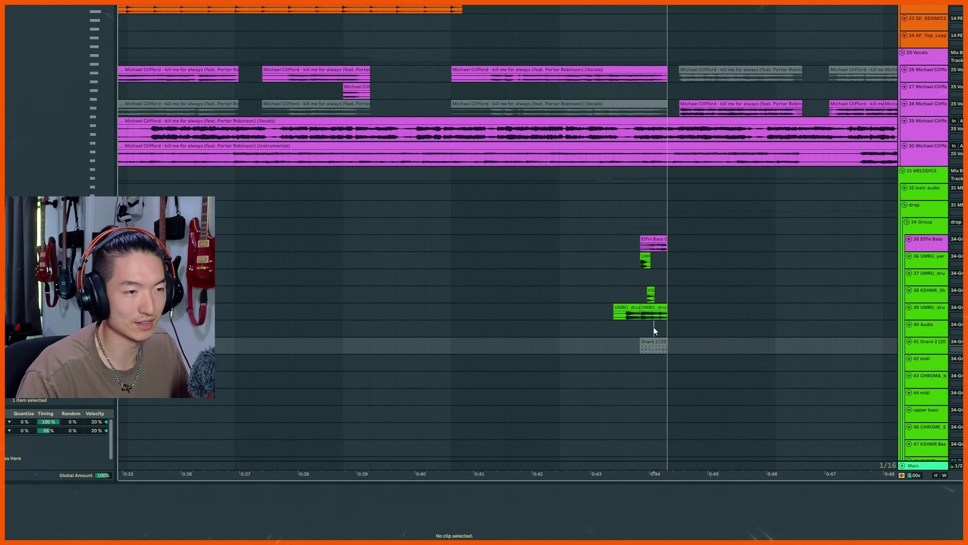
- Select the first UMRU_drum_fill_drumline_103 clip on track 39 and play it
left_click(613, 312)
scroll(655, 305, "up", 3)
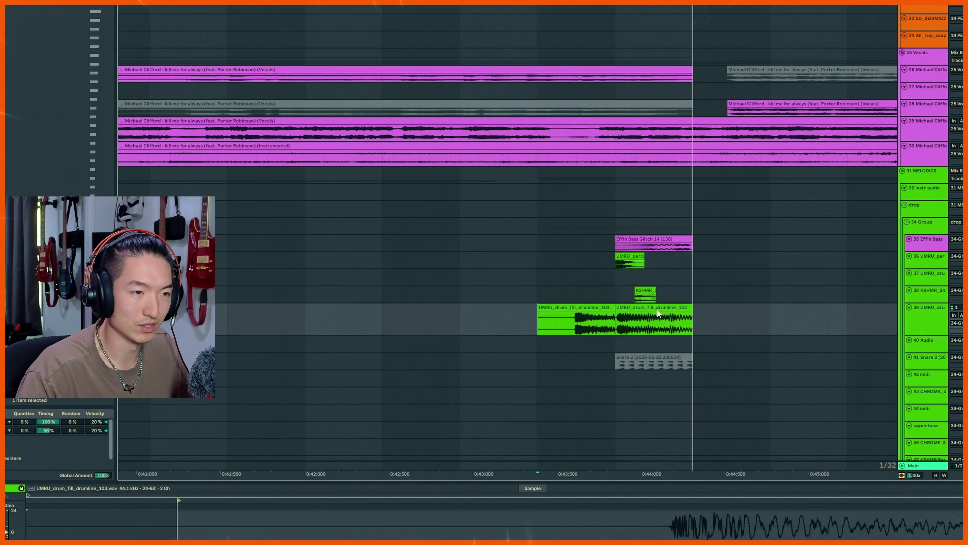
left_click(592, 305)
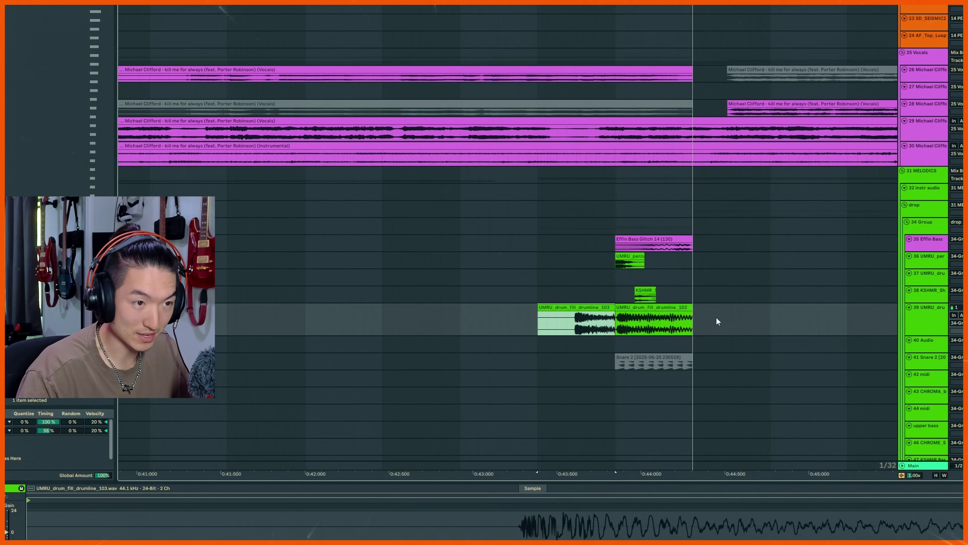
key("space")
key("space")
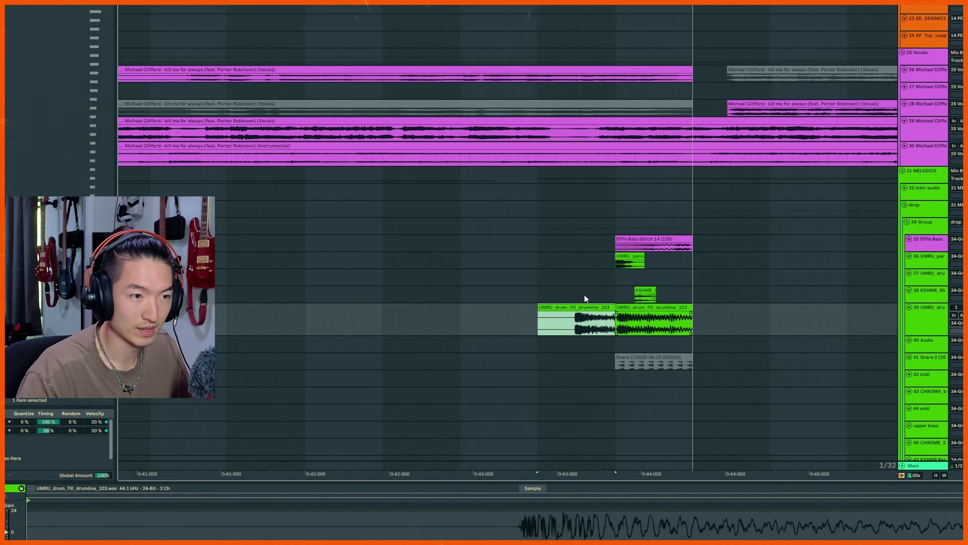
- Select the second UMRU_drum_fill_drumline_103 clip, and the time range over the UMRU perc and KSHMR clips across tracks 36 to 38
left_click(645, 312)
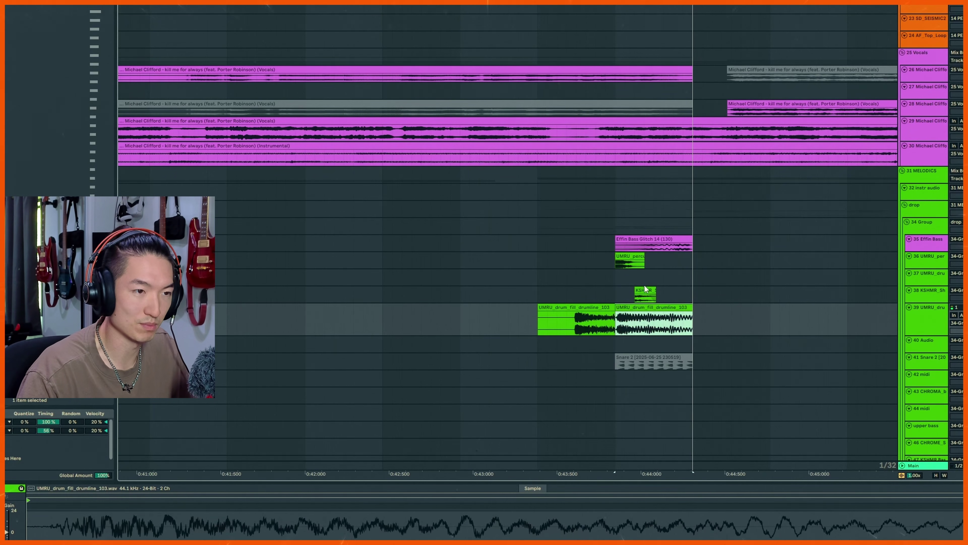
left_click(627, 259)
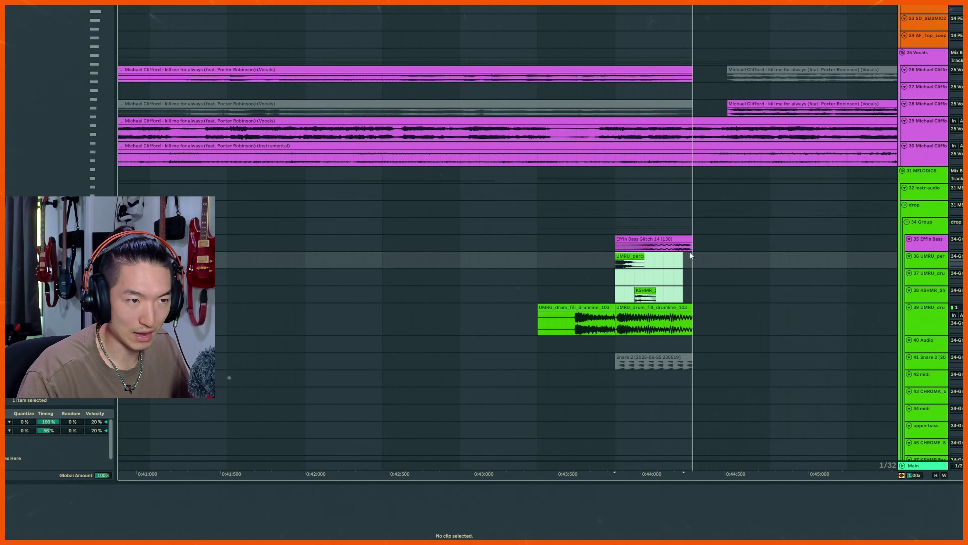
- Inspect the Effin Bass Glitch, UMRU percussion and KSHMR drum fill clips, and play the section from the start of the drumline fill
left_click(671, 247)
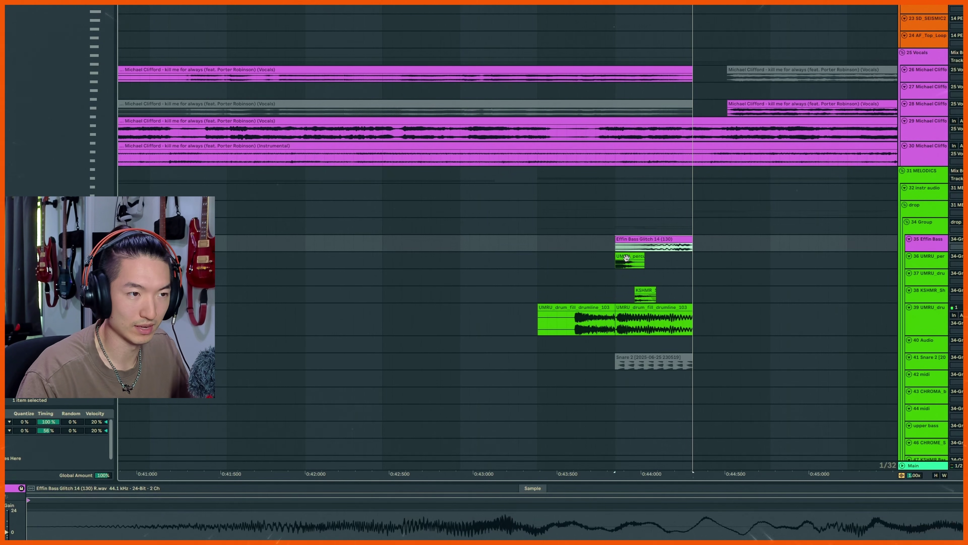
key("Down")
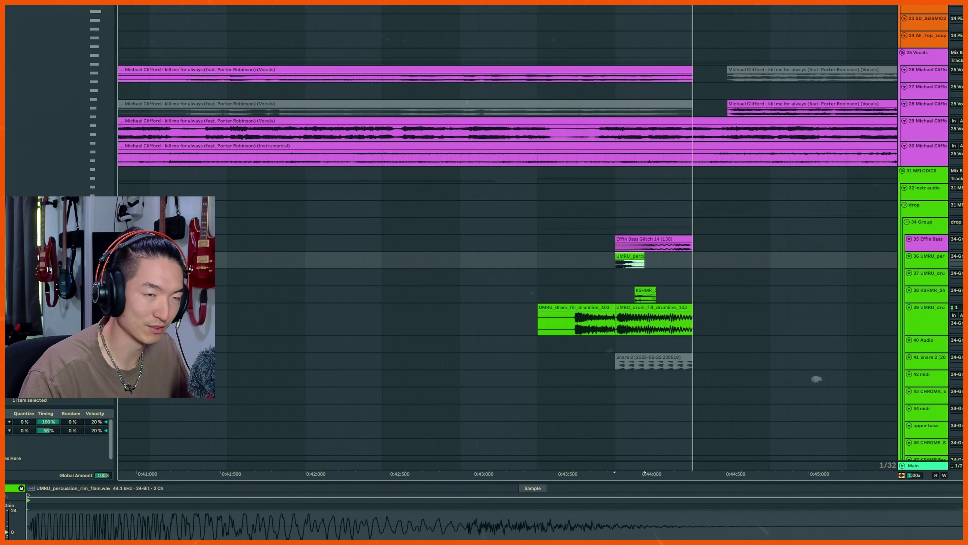
key("Down")
key("Down")
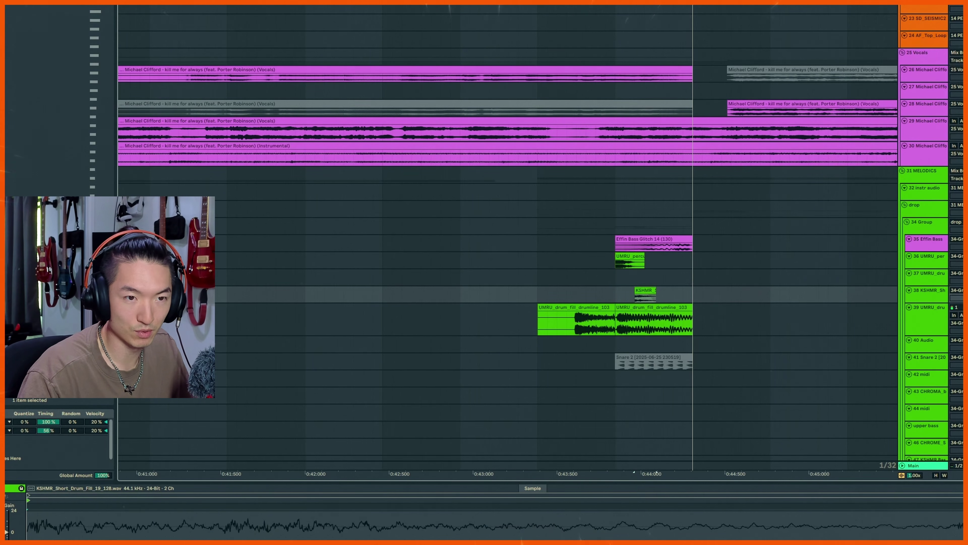
left_click(561, 295)
left_click(542, 293)
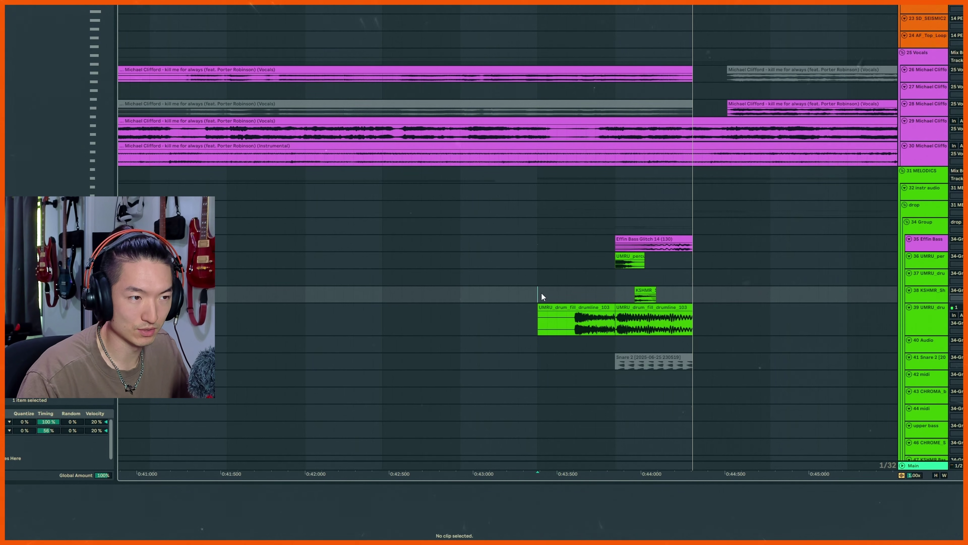
key("space")
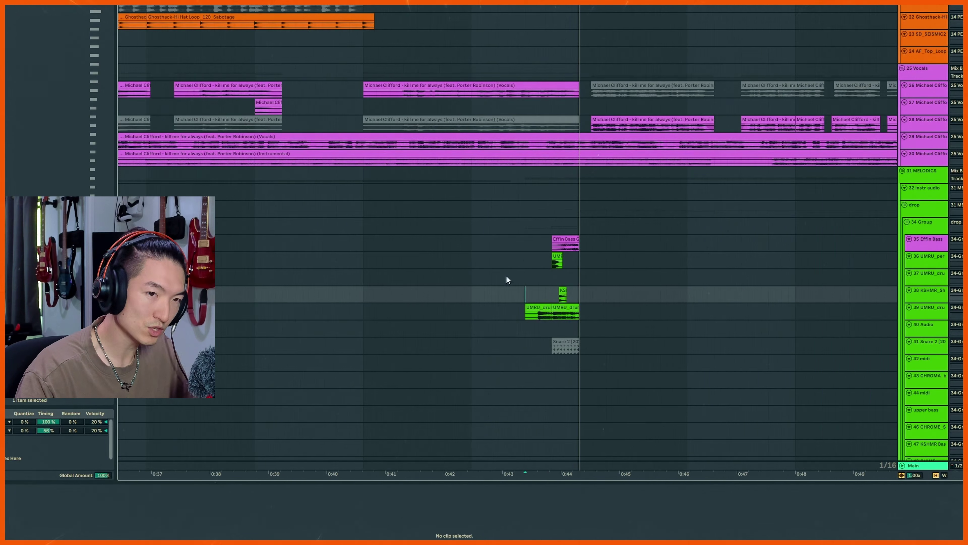
- Go to the intro group's melodic clips and play the og pluck track's part from about 0:30
key("x")
left_click(915, 224)
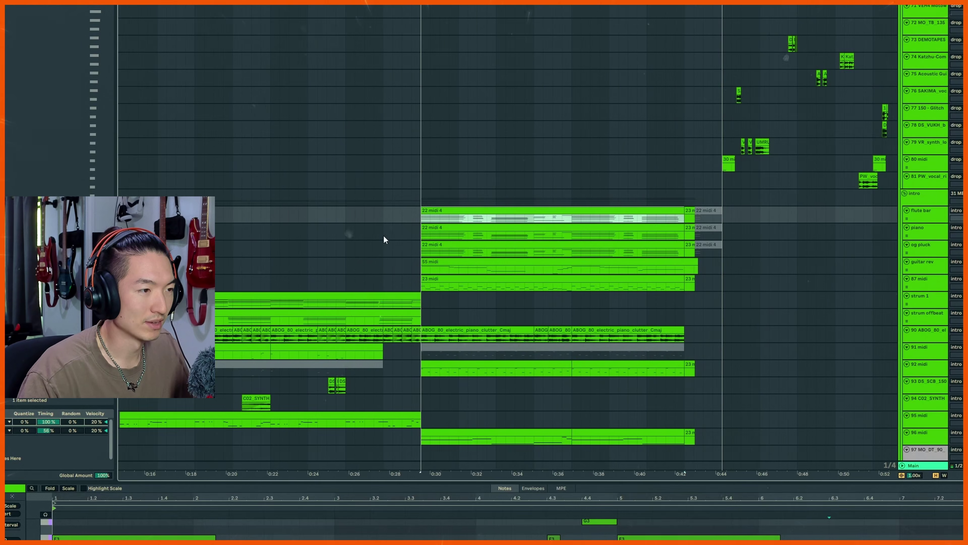
scroll(597, 190, "left", 5)
scroll(689, 210, "right", 5)
scroll(693, 216, "up", 5)
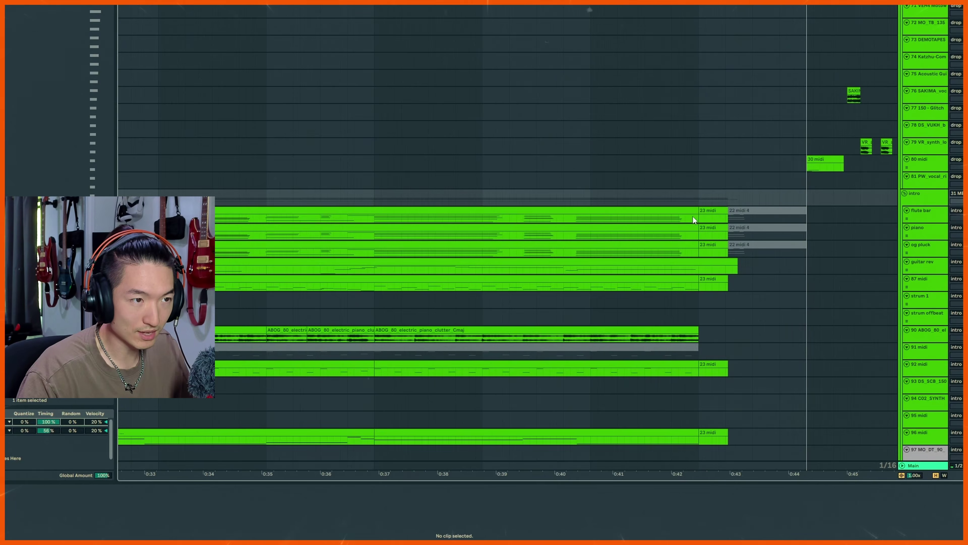
scroll(582, 212, "down", 3)
scroll(582, 213, "left", 3)
left_click(926, 245)
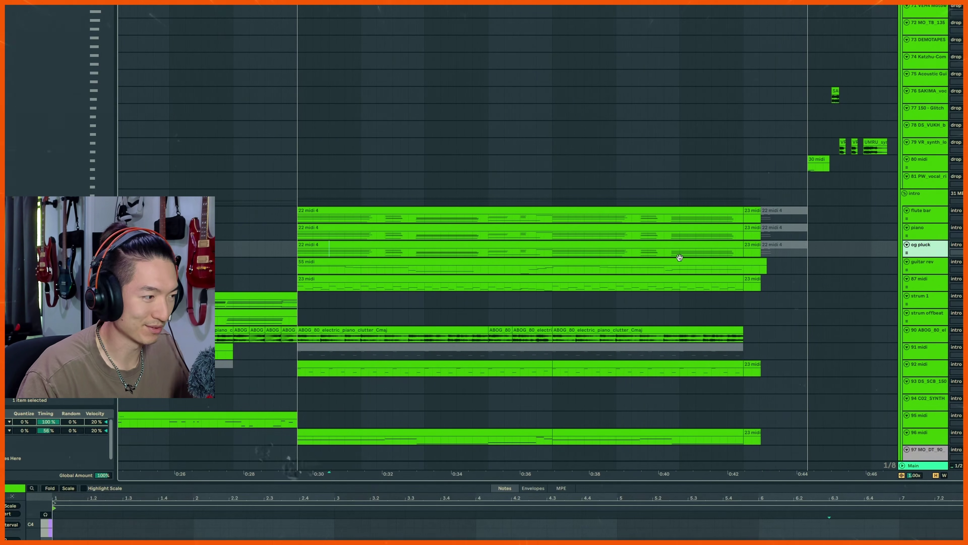
key("space")
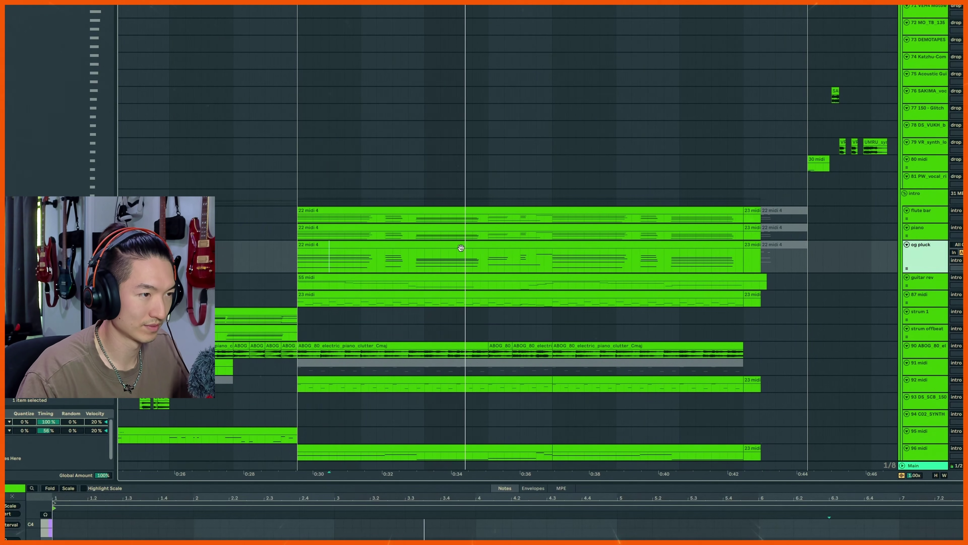
- Show the og pluck track's device chain and check the automation lanes across the arrangement before hiding them
left_click(461, 250)
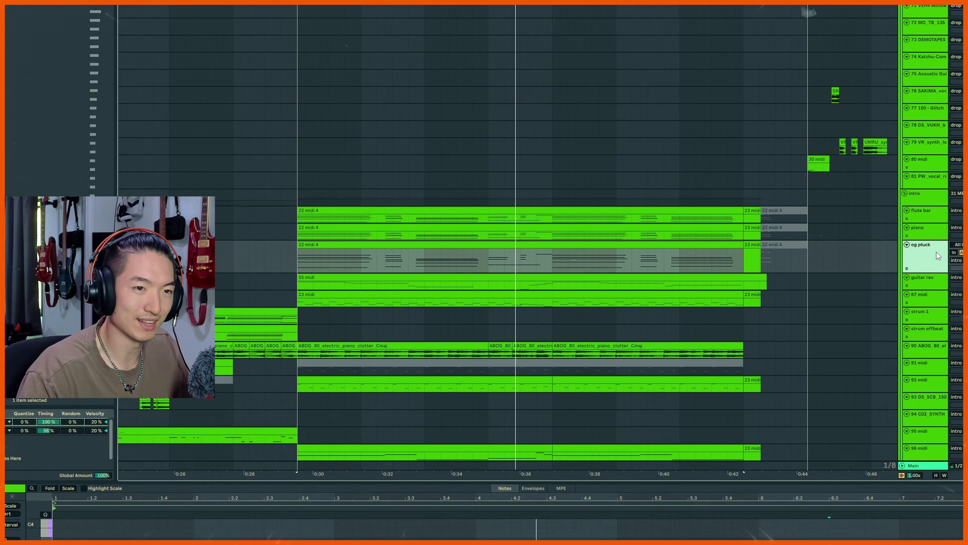
left_click_drag(167, 483, 166, 496)
key("shift+Tab")
left_click(810, 264)
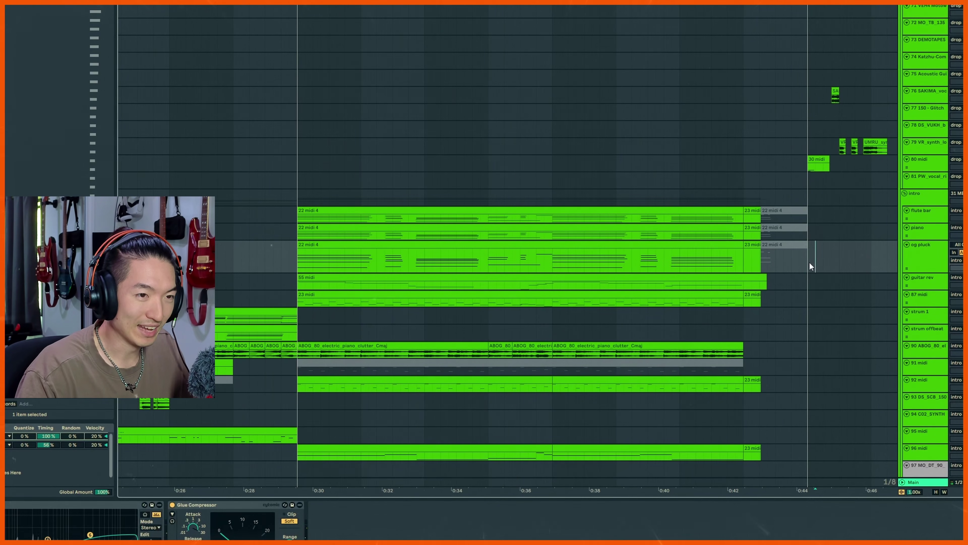
key("a")
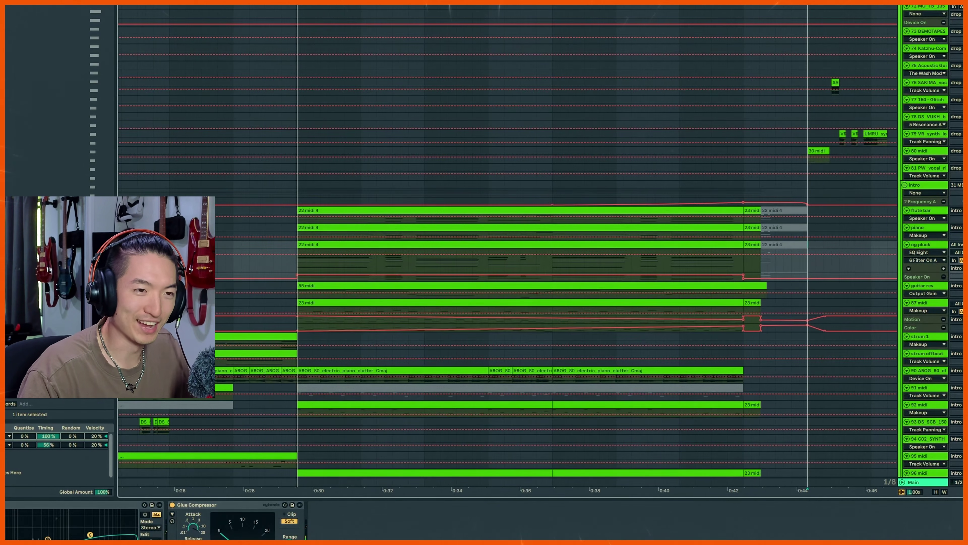
key("a")
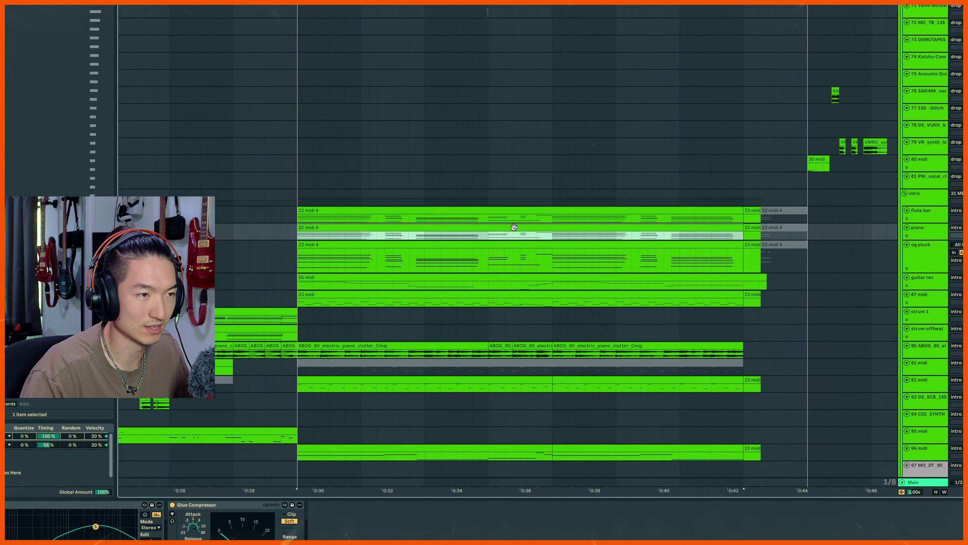
- Enlarge the piano and flute bar tracks and listen to their chord parts
scroll(714, 234, "up", 2)
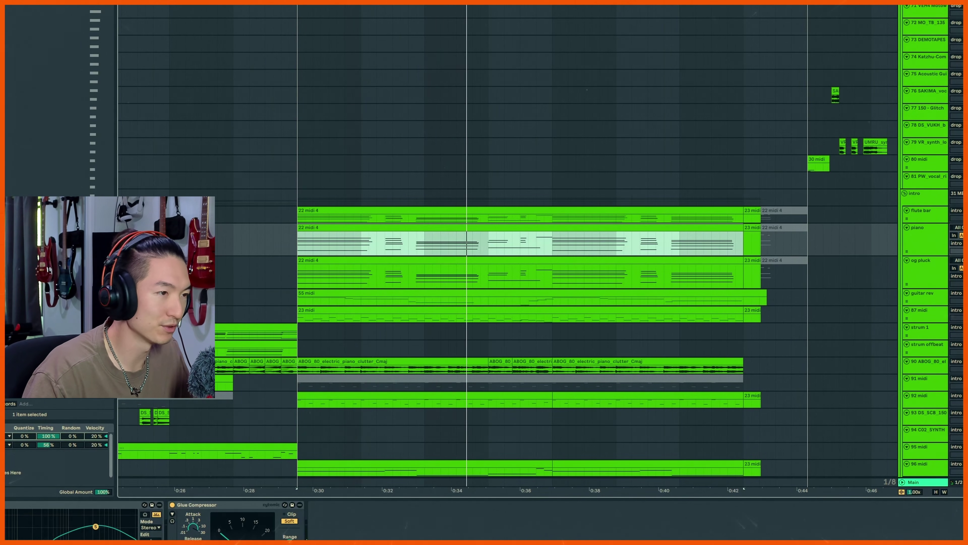
left_click(935, 213)
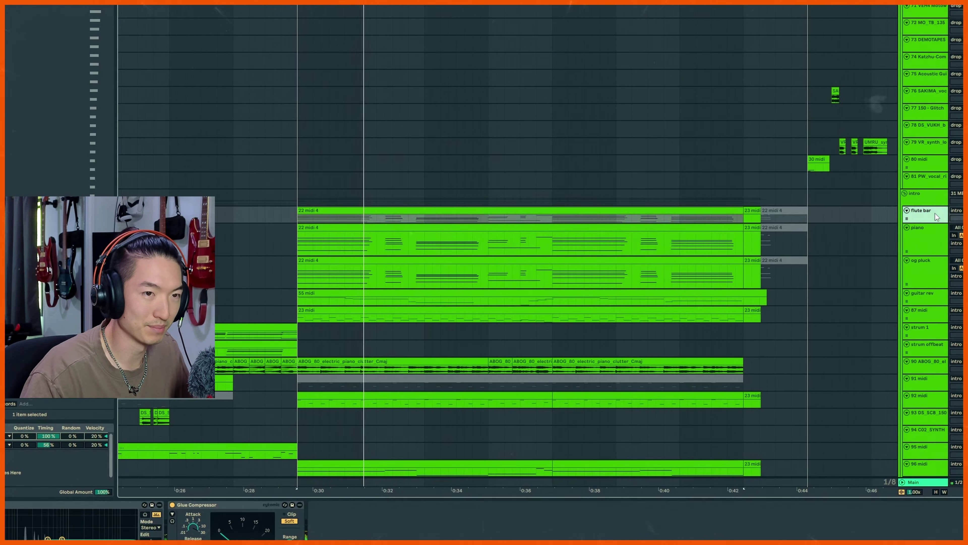
scroll(935, 213, "up", 2)
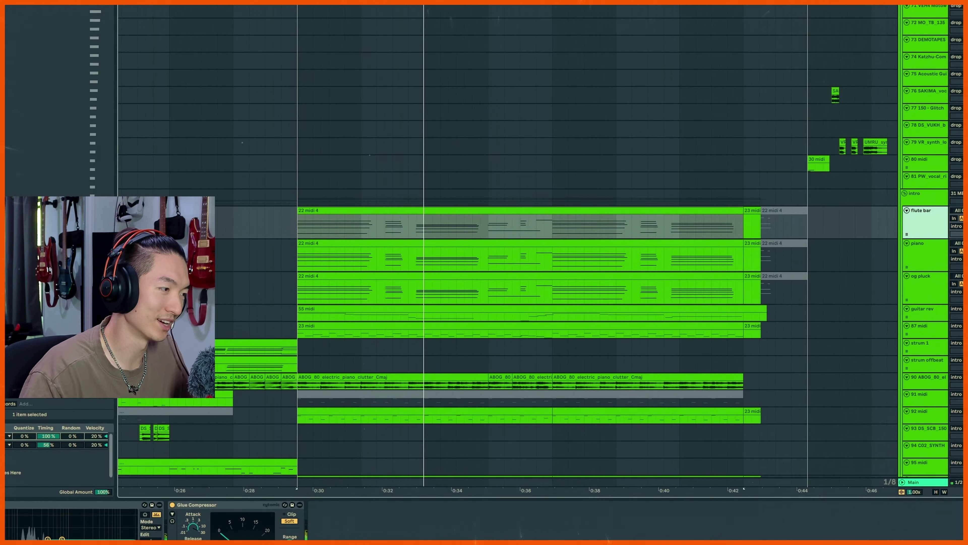
- View the Flute Bar preset in the flute bar track's Wurli V instrument and close its window
key("ctrl+alt+p")
left_click_drag(470, 47, 476, 85)
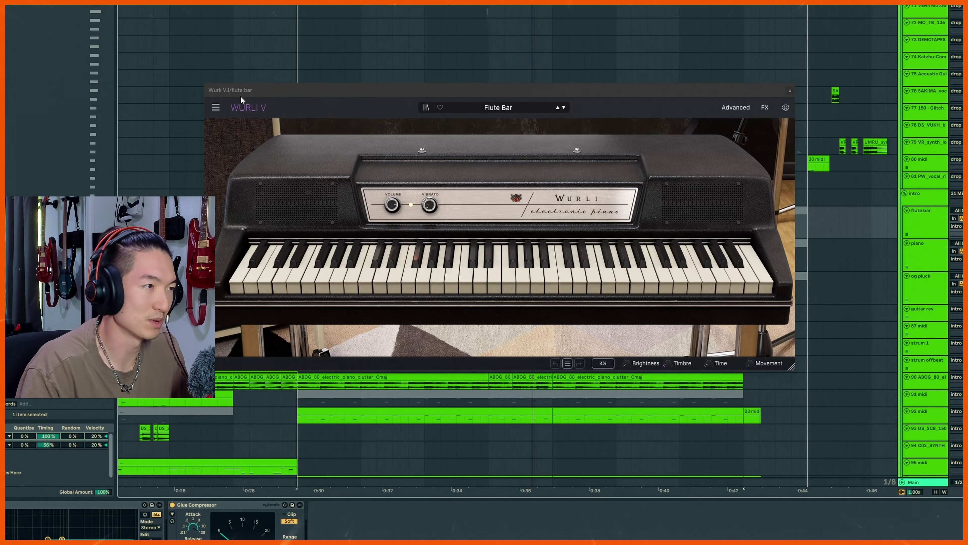
left_click(786, 86)
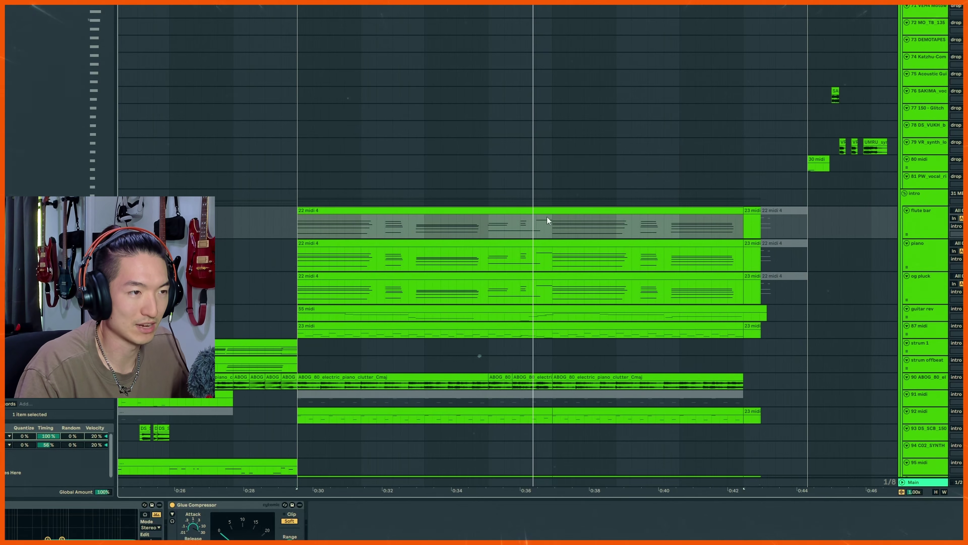
- Enlarge the guitar rev track in the intro group and play its melody clip
scroll(928, 218, "down", 3)
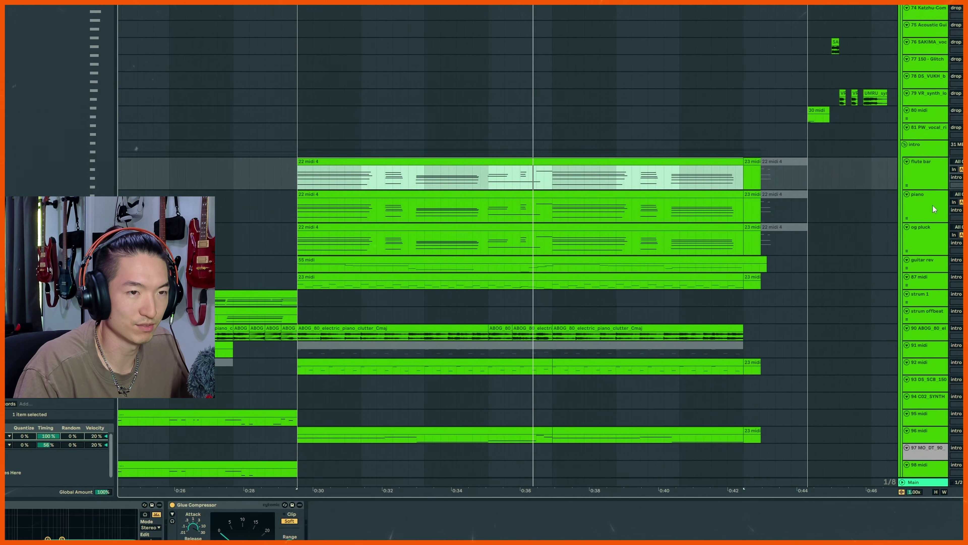
left_click(585, 256)
left_click(584, 256)
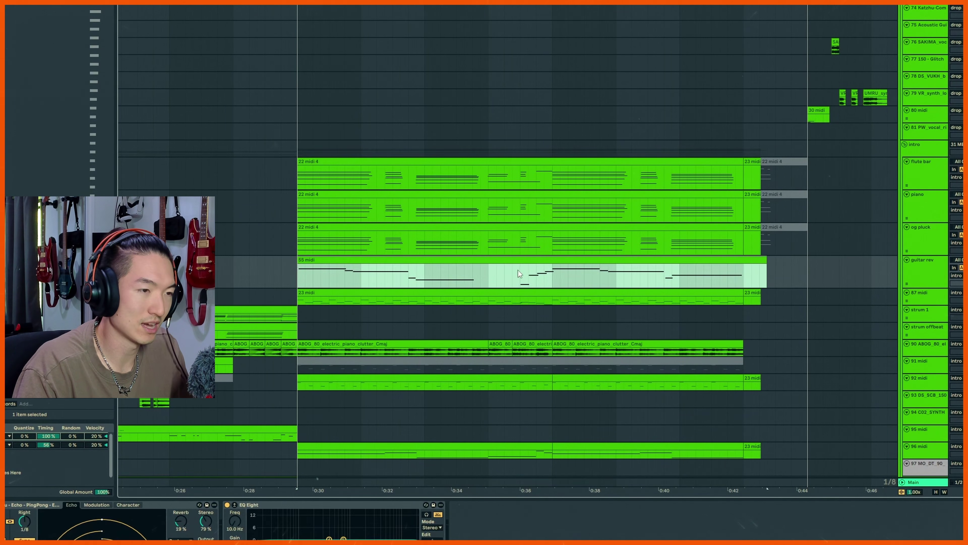
key("space")
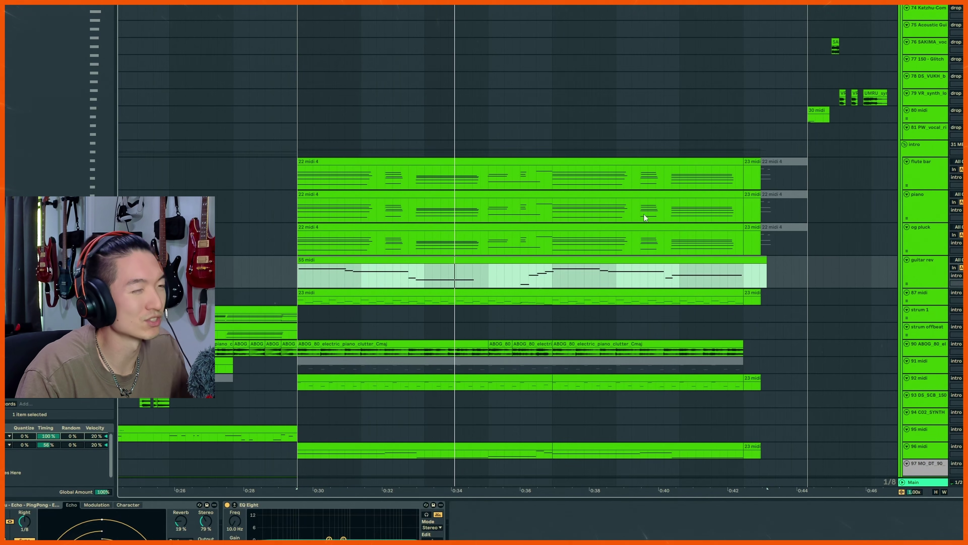
- Enlarge the 87 midi track below guitar rev and listen to its note pattern
scroll(454, 271, "down", 1)
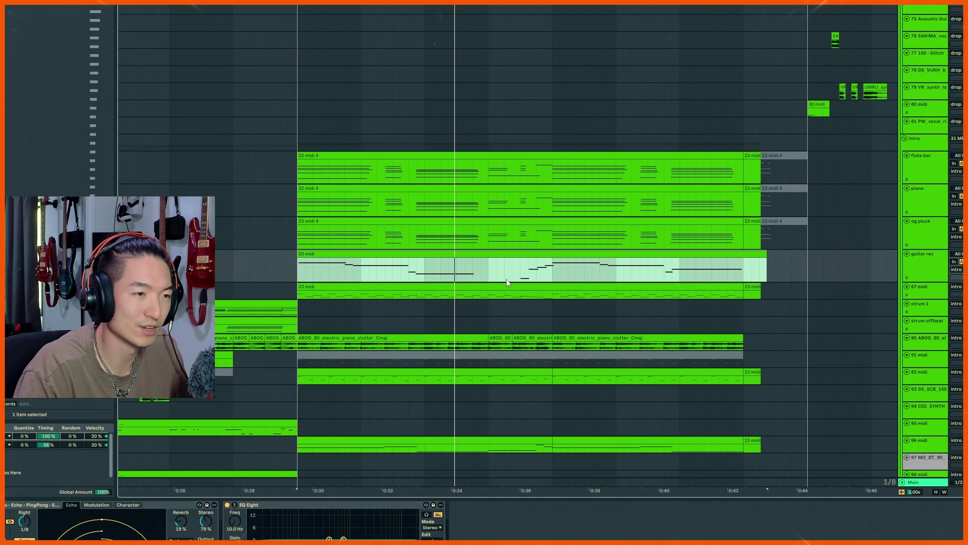
scroll(500, 293, "up", 2)
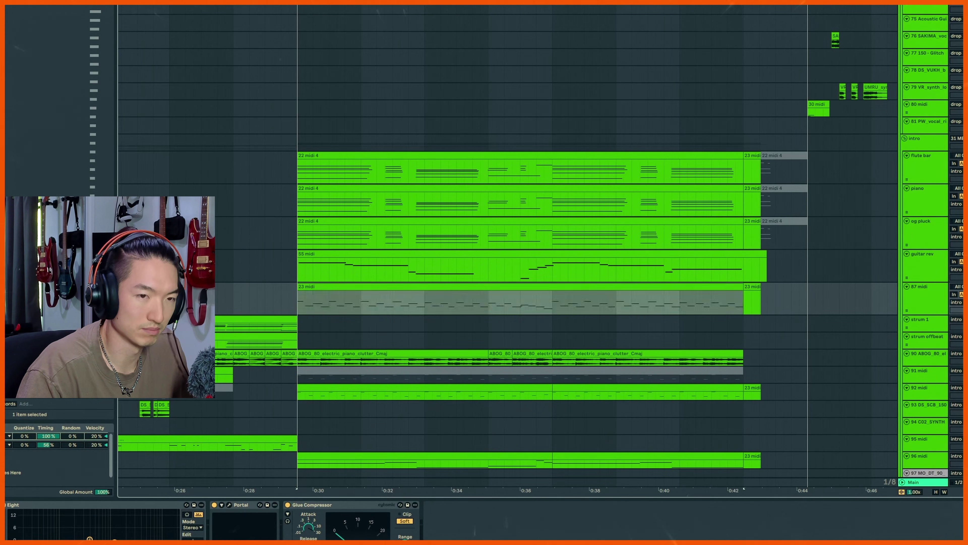
scroll(640, 291, "up", 2)
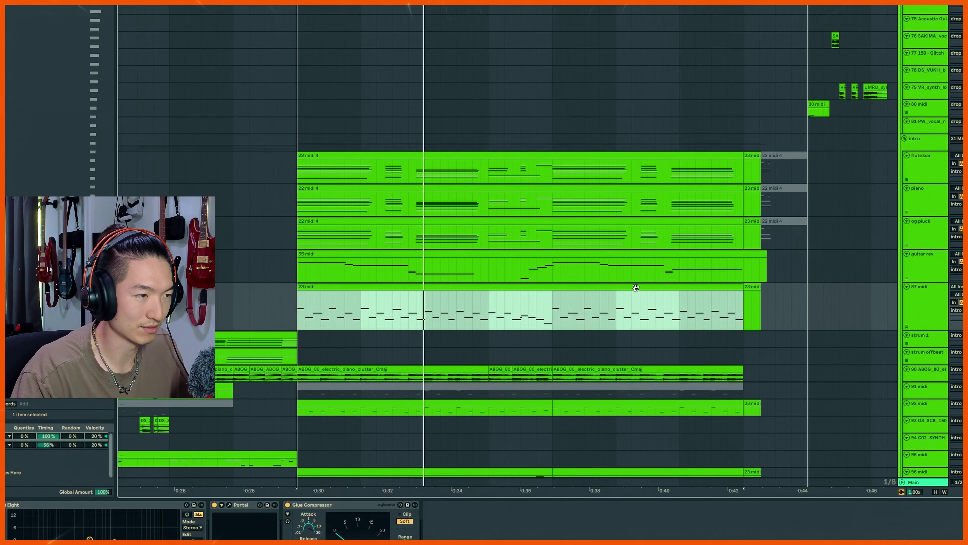
- Examine the 87 midi clip's notes in an enlarged note editor, selecting the short passage around bar 4.3
double_click(635, 287)
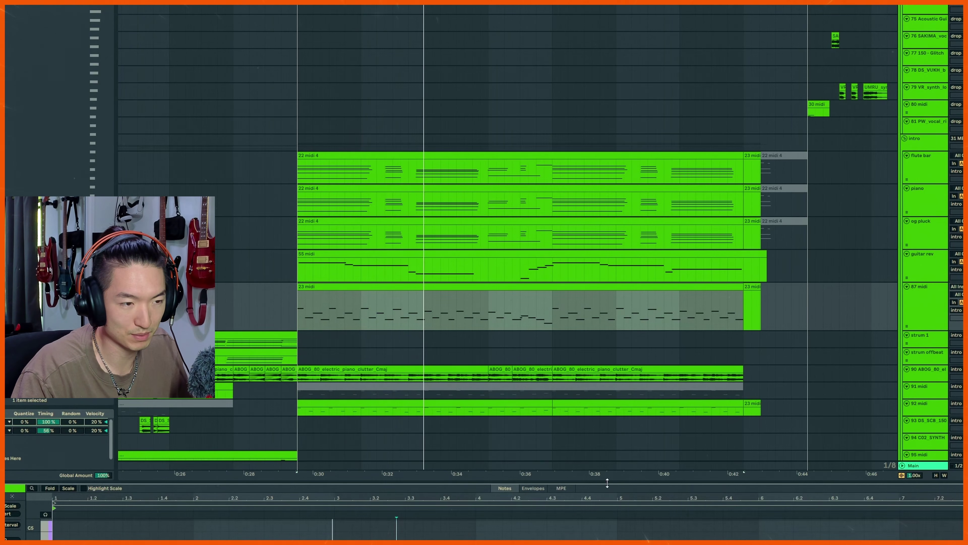
left_click_drag(607, 484, 579, 250)
scroll(527, 364, "down", 2)
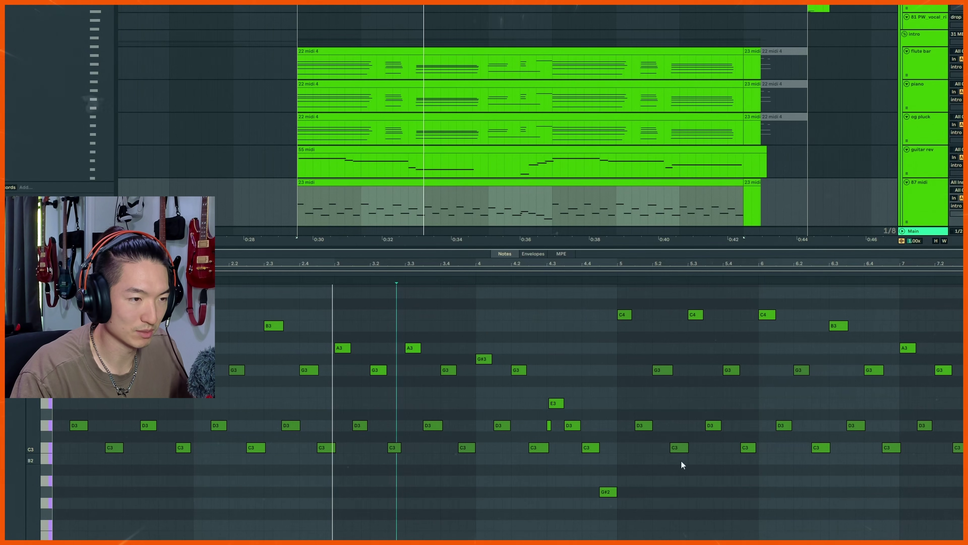
left_click_drag(543, 392, 577, 428)
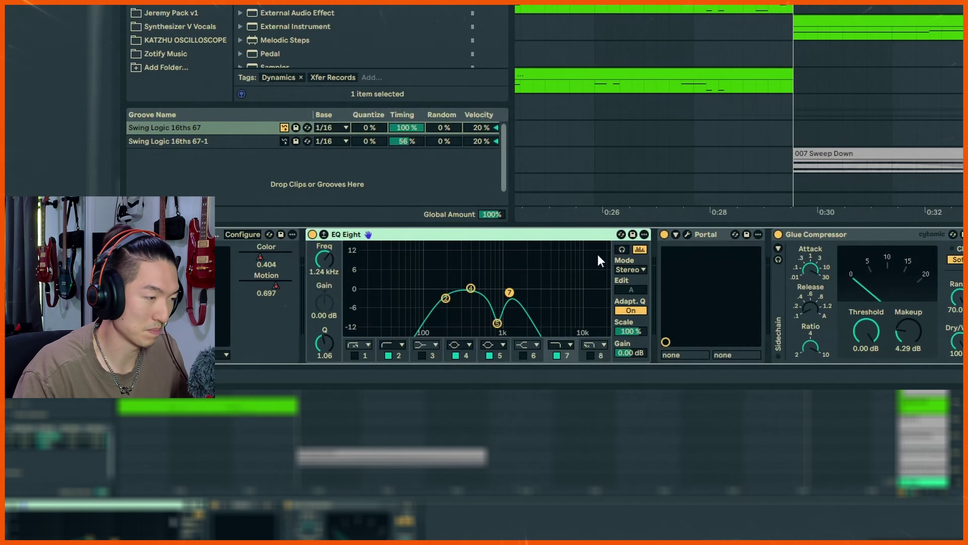
- Compare the 87 midi track's sound with the Portal effect bypassed and enabled during playback, leaving Portal on
left_click(693, 242)
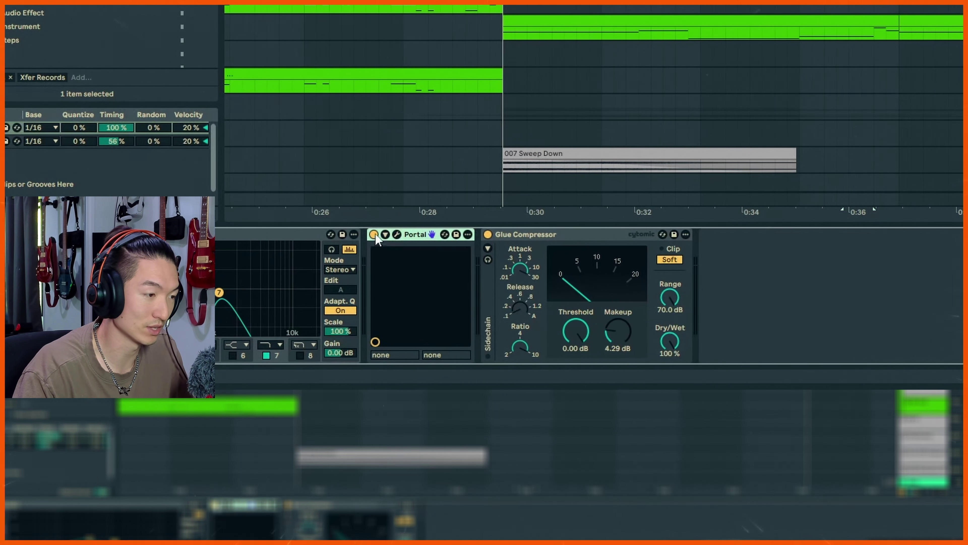
left_click(390, 234)
key("space")
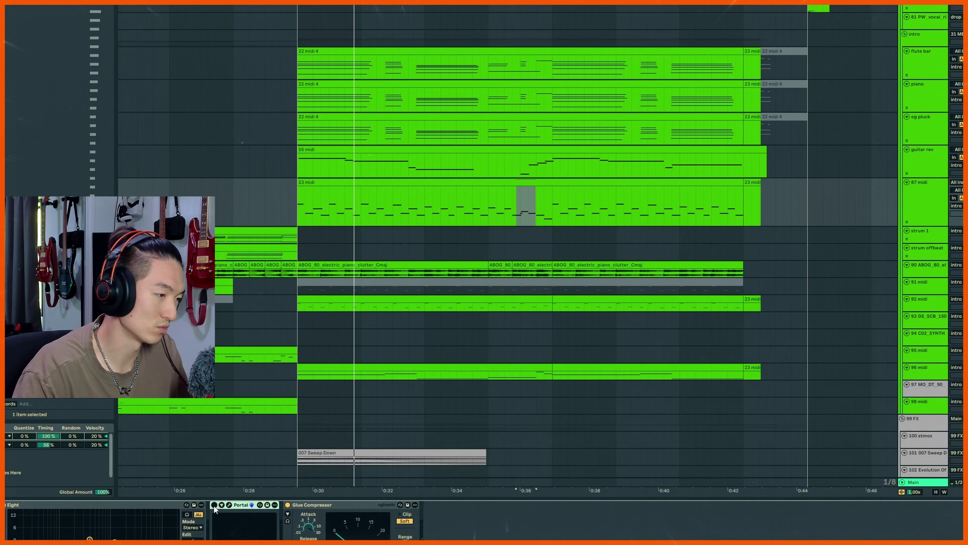
left_click(213, 505)
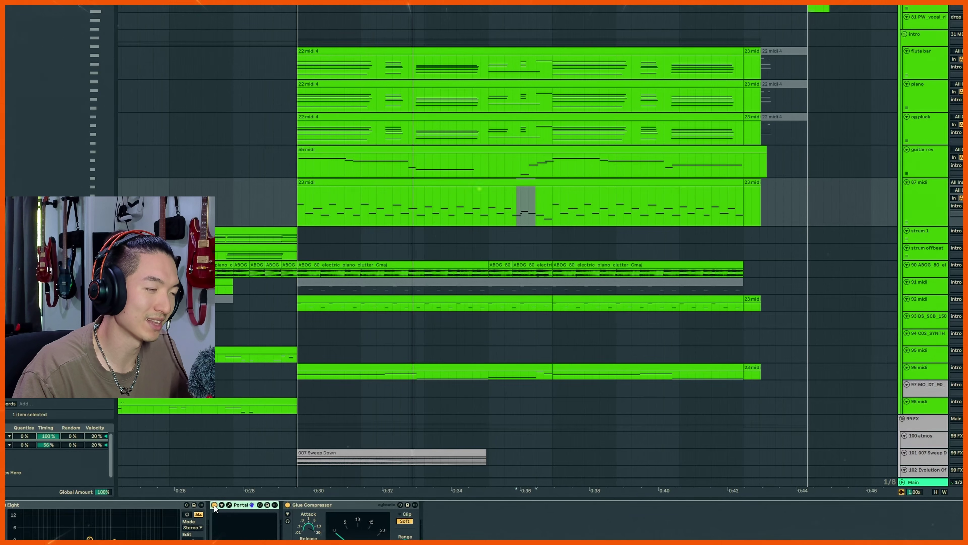
left_click(214, 505)
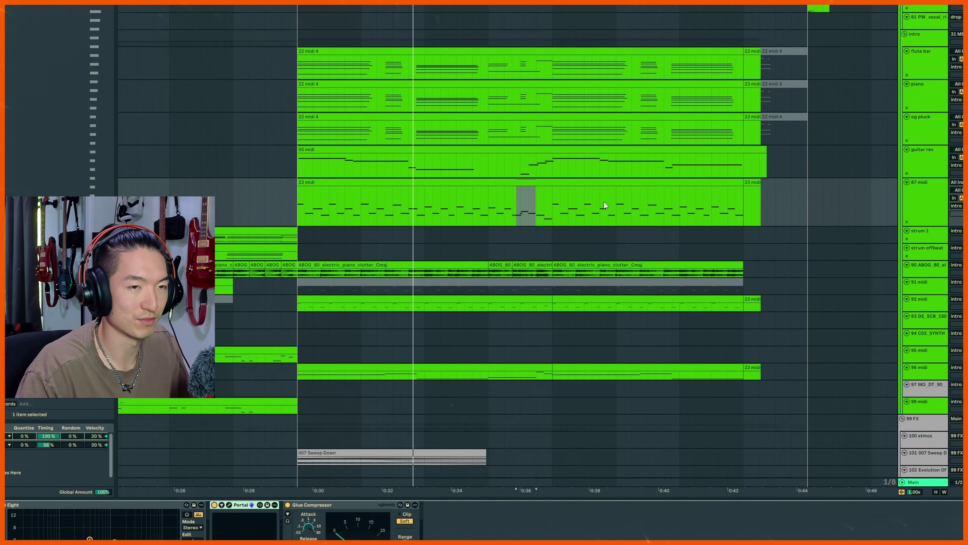
- Reset the track heights, and enlarge and play the ABOG electric piano stutter and 92 midi tracks in the intro group
key("h")
left_click(599, 193)
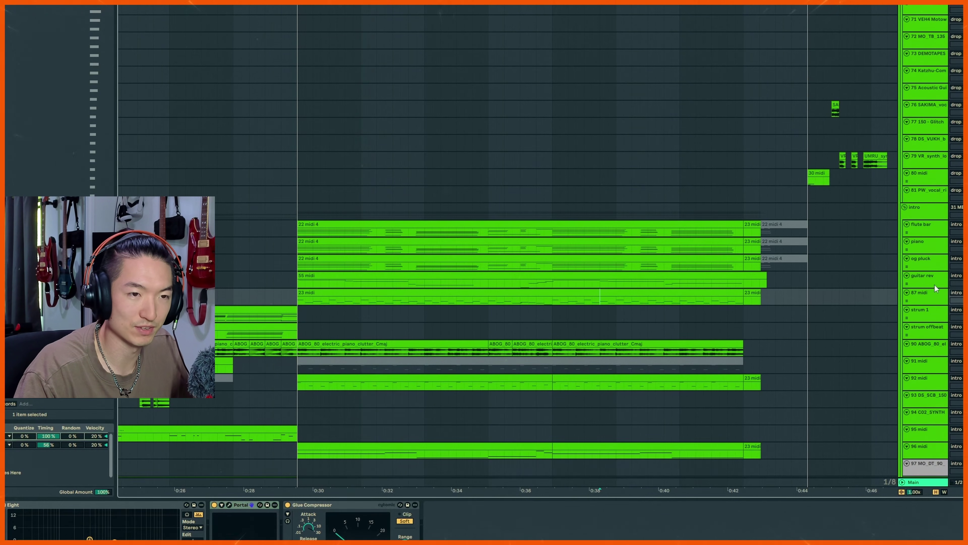
left_click(933, 293)
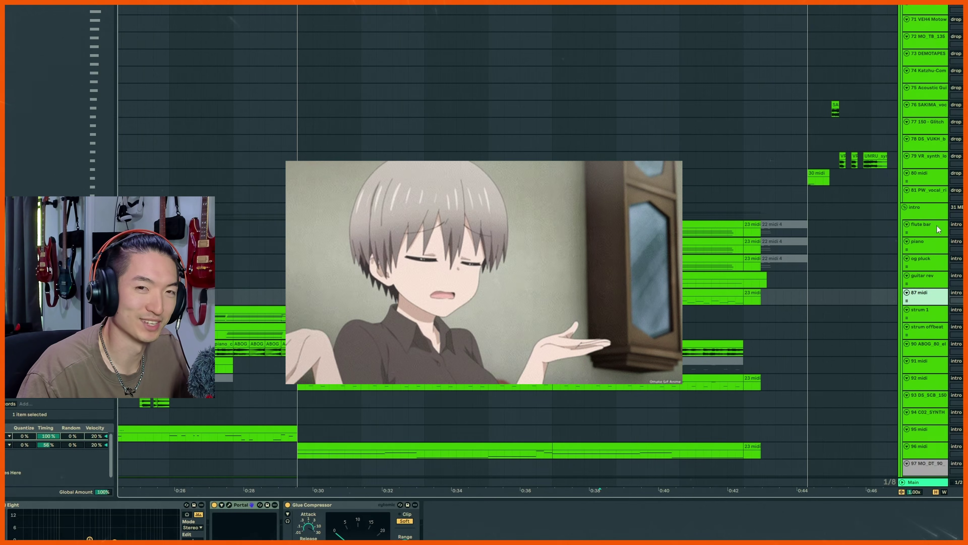
left_click(869, 216)
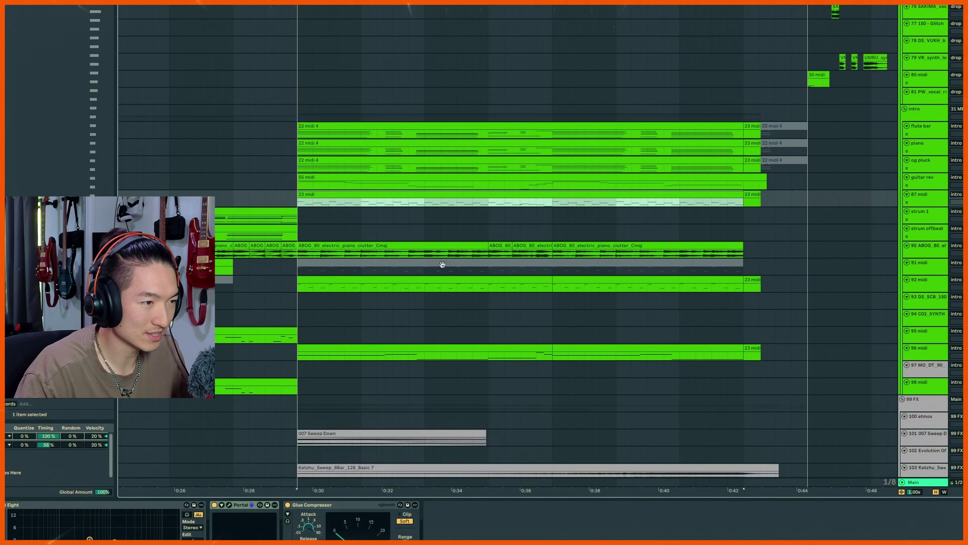
scroll(447, 250, "up", 1)
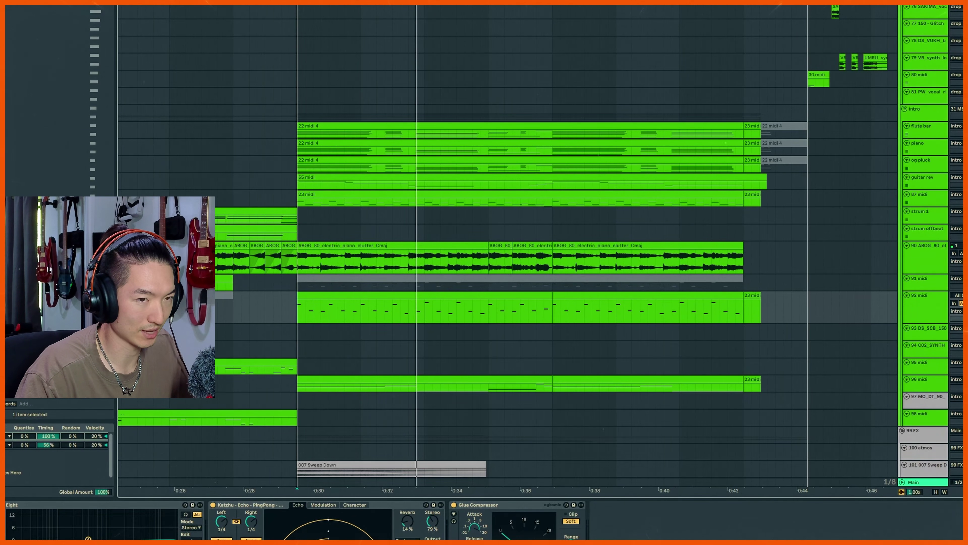
- Select the ABOG electric piano stutter track in the intro group and listen to it in short playbacks
left_click(928, 246)
key("space")
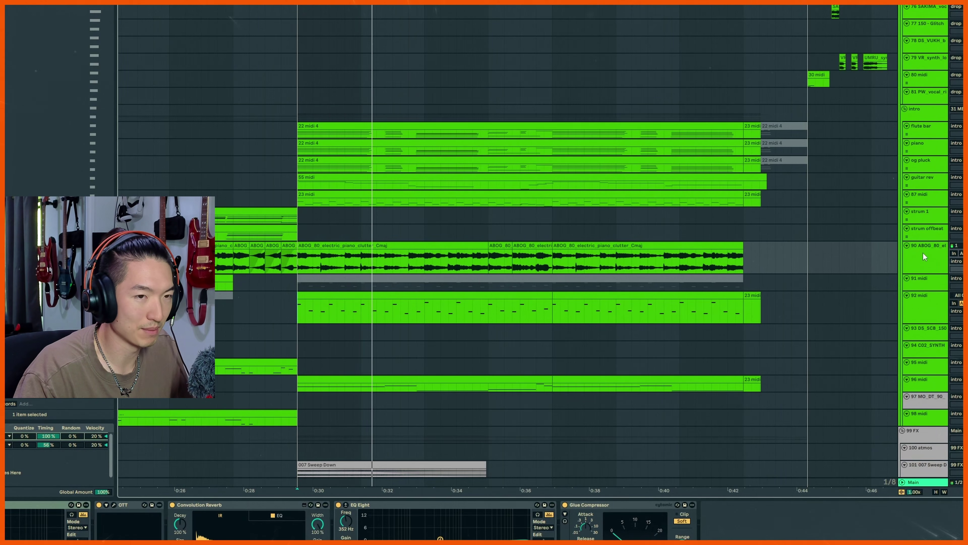
key("space")
key("space")
- Play the enlarged 96 midi track's first clip in the intro section, starting at bar 17
left_click(927, 114)
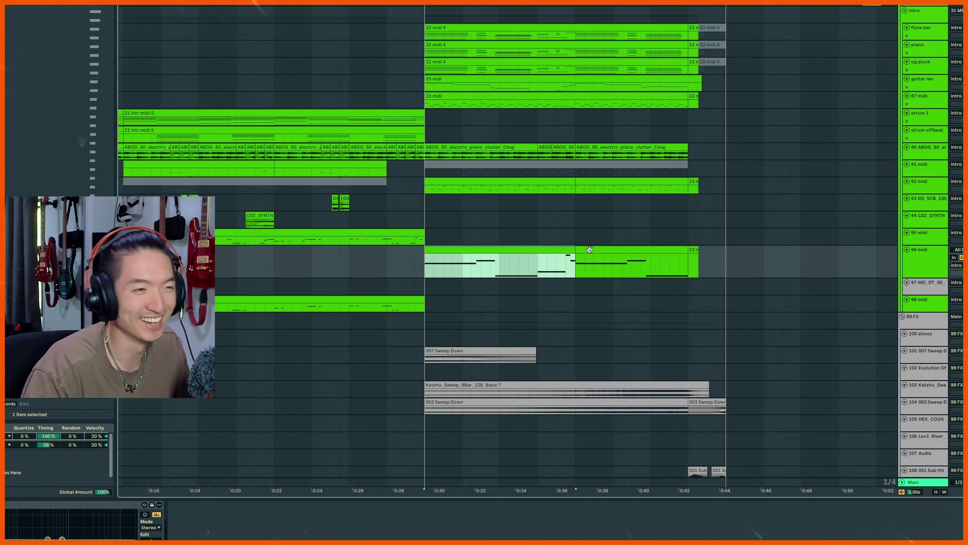
key("space")
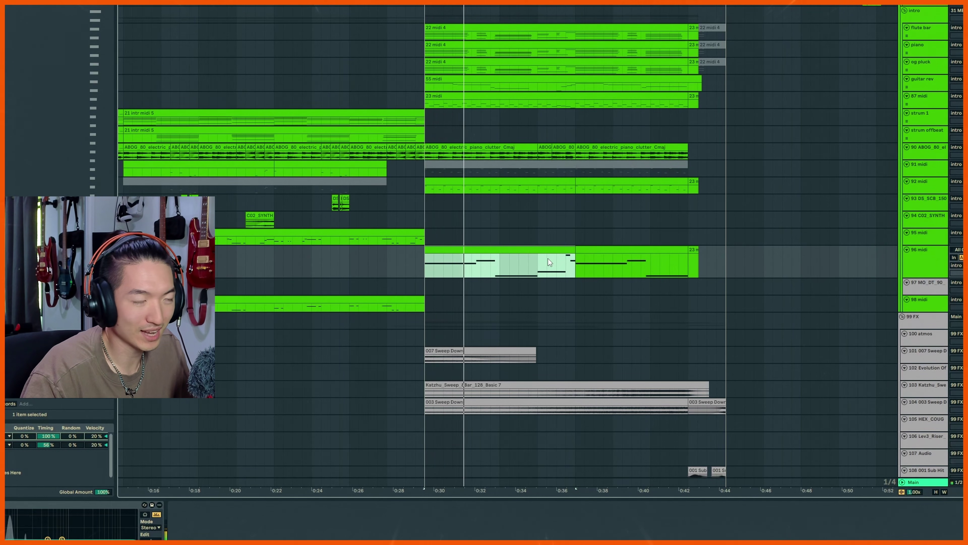
scroll(584, 257, "up", 3)
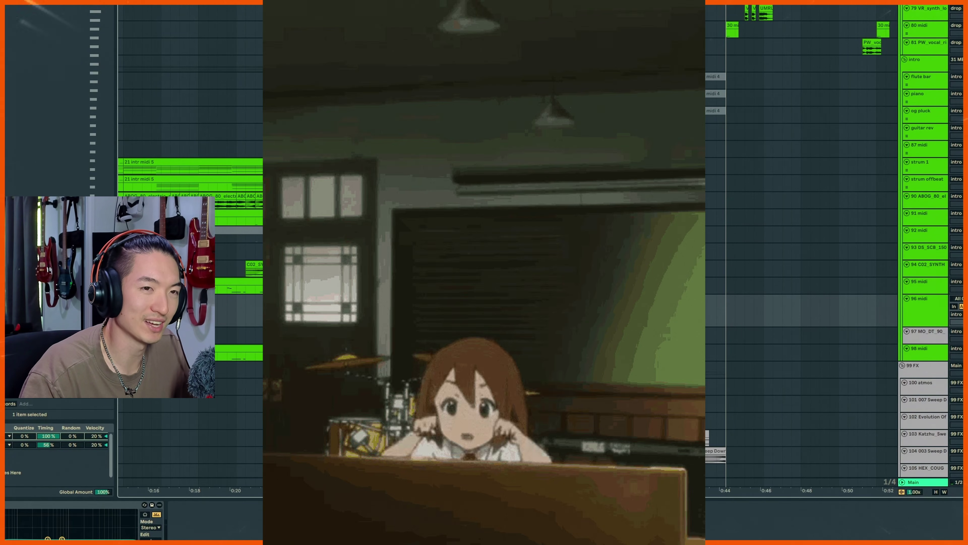
- Select the 99 FX group and listen to its sweeps and impacts across the intro section
scroll(931, 194, "down", 10)
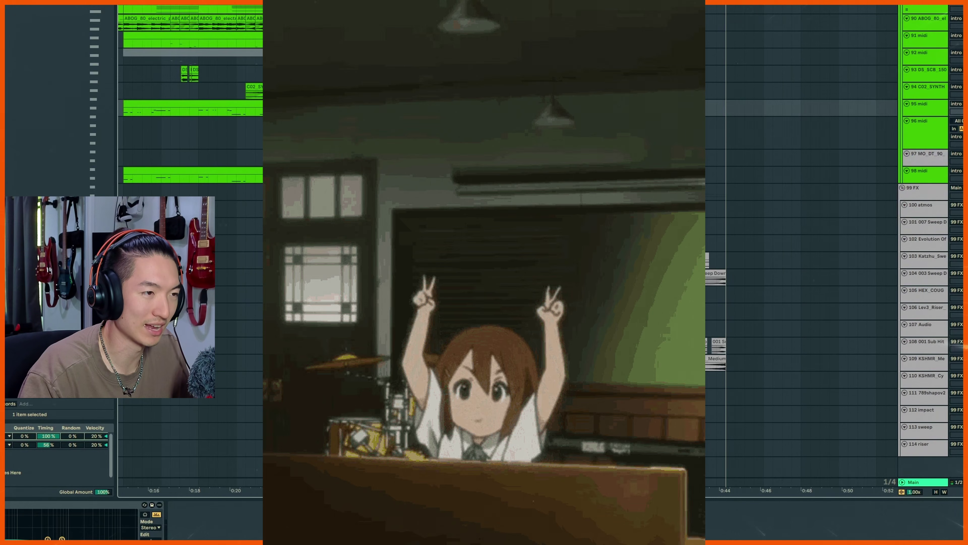
left_click(930, 194)
key("space")
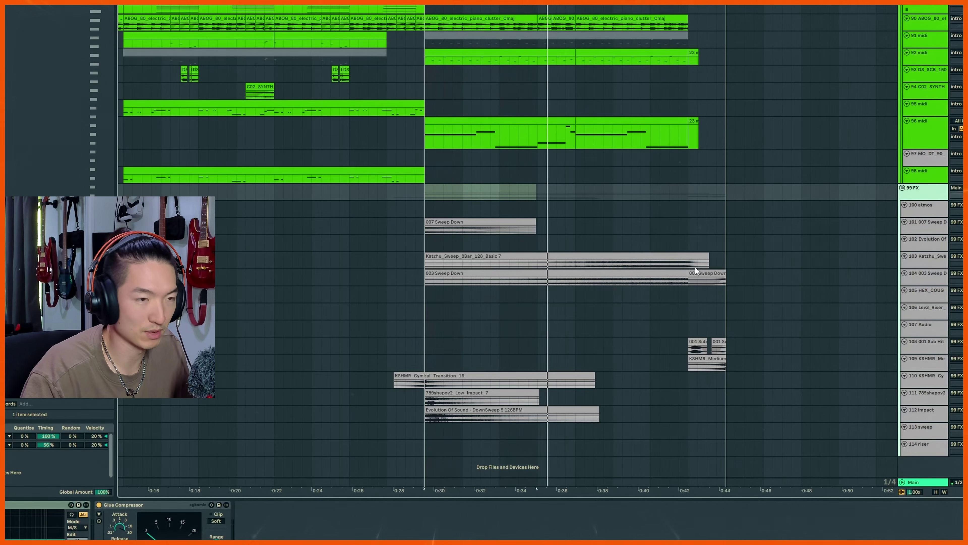
- Play the sweep, sub hit and transition effects at the end of the intro from around 0:42
left_click(679, 281)
key("space")
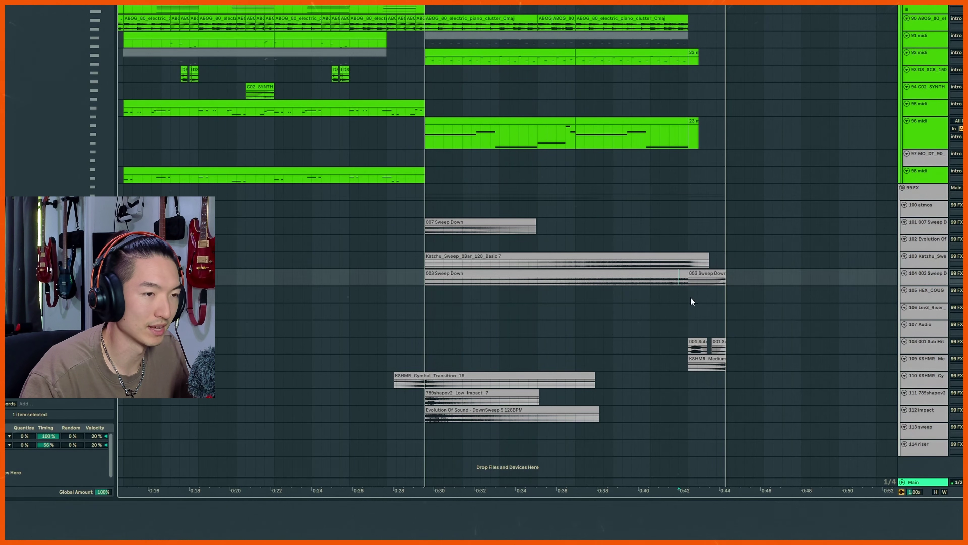
scroll(743, 332, "up", 10)
scroll(742, 334, "down", 8)
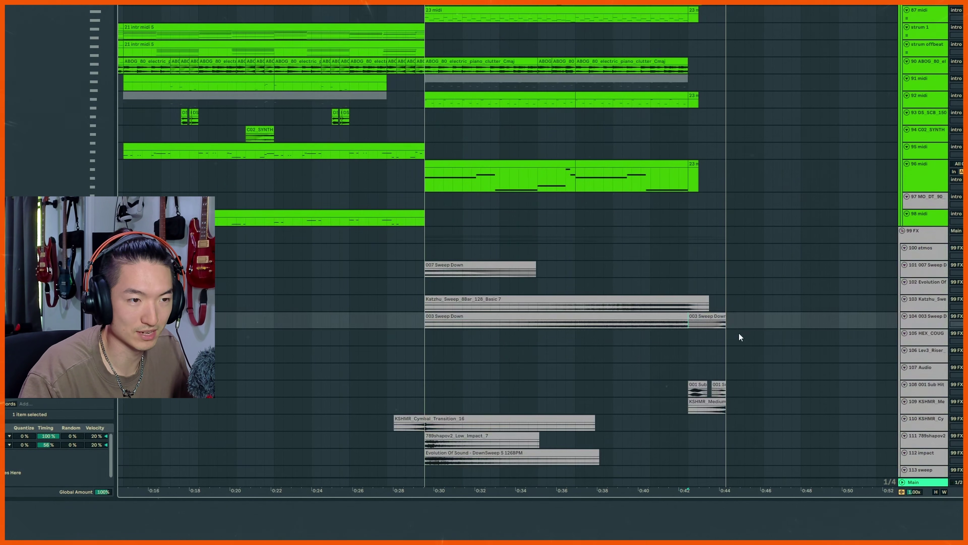
key("space")
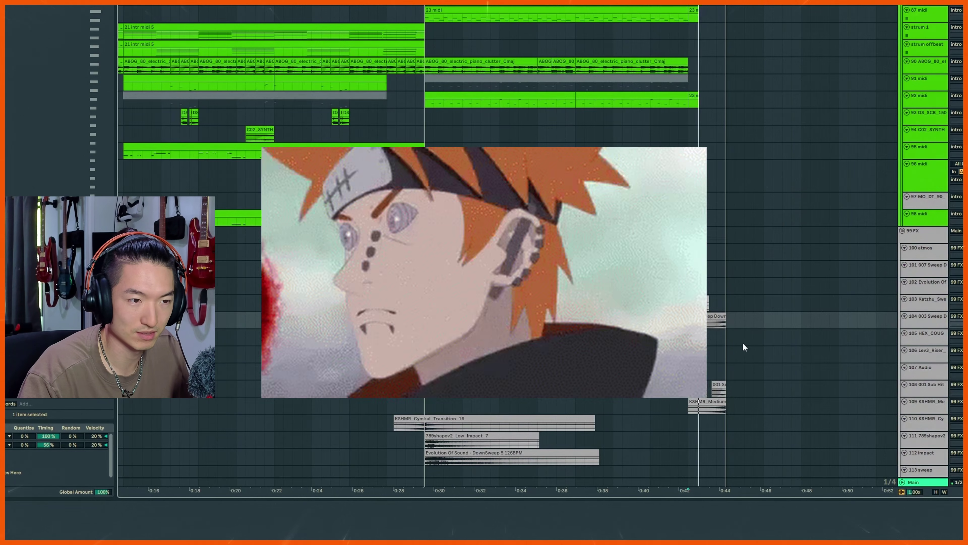
key("space")
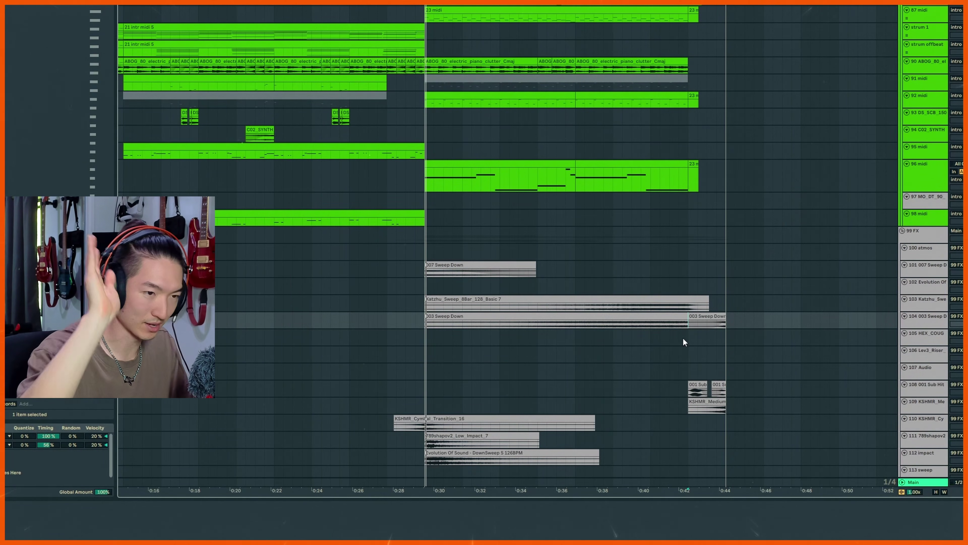
- Play the full intro from bar 17 to bar 25, following its melodic and FX layers together
scroll(668, 328, "right", 10)
scroll(664, 396, "left", 4)
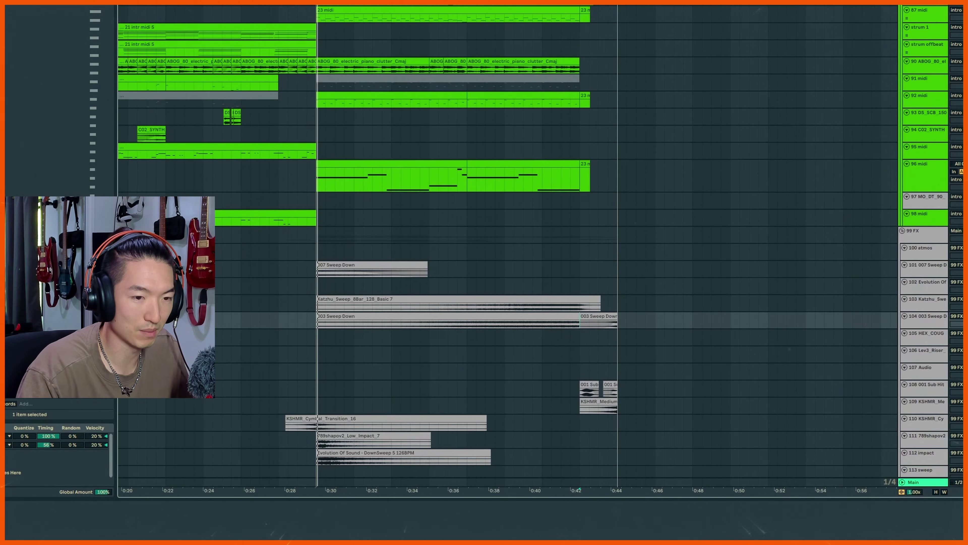
scroll(492, 324, "left", 4)
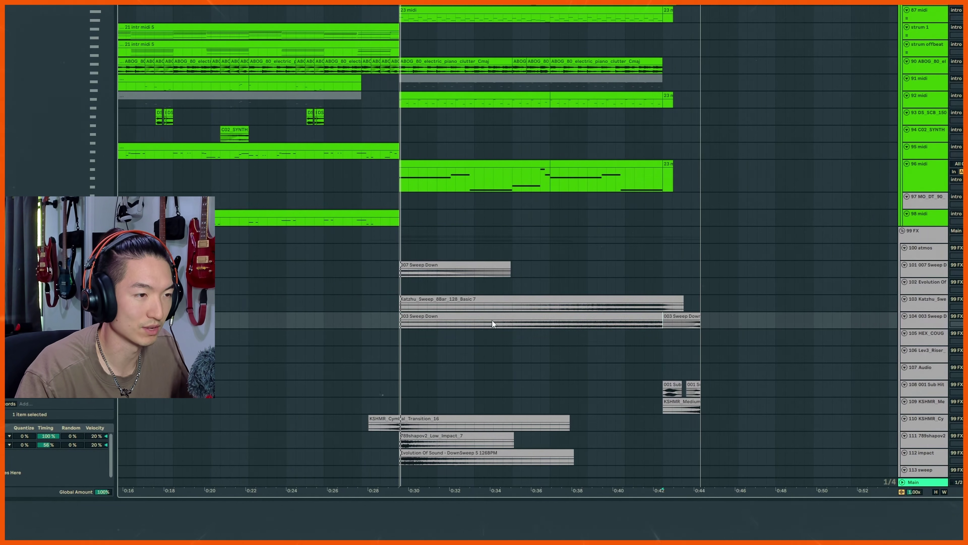
left_click(492, 323)
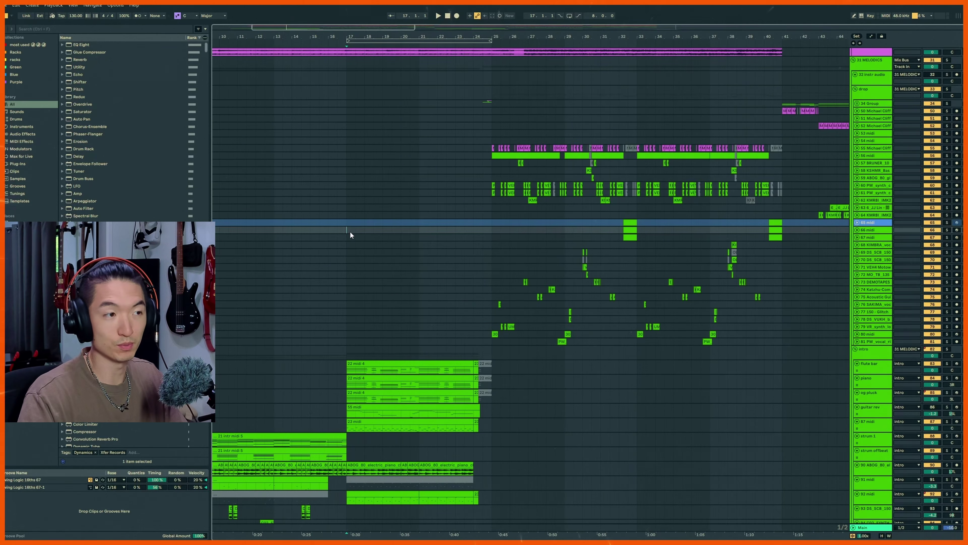
key("space")
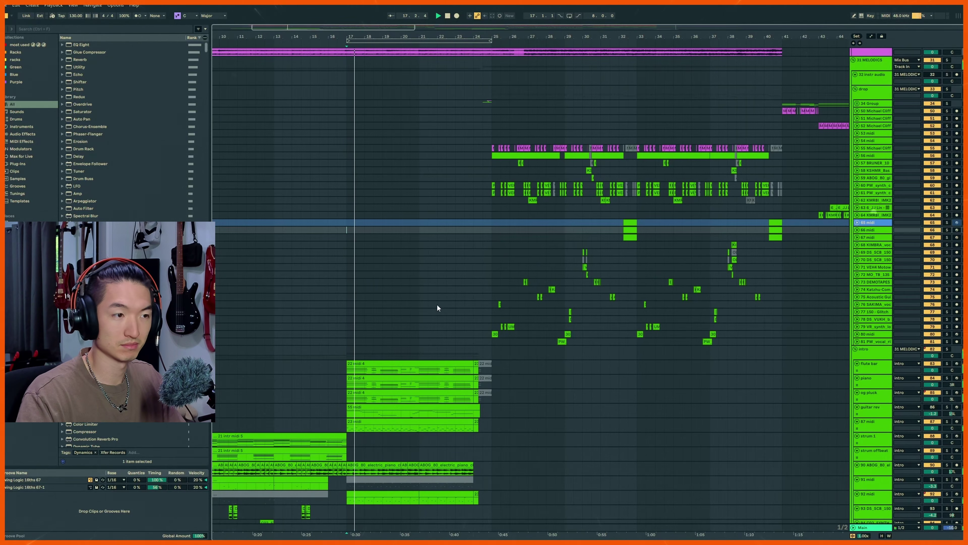
scroll(436, 304, "down", 5)
scroll(413, 303, "down", 1)
scroll(412, 302, "up", 3)
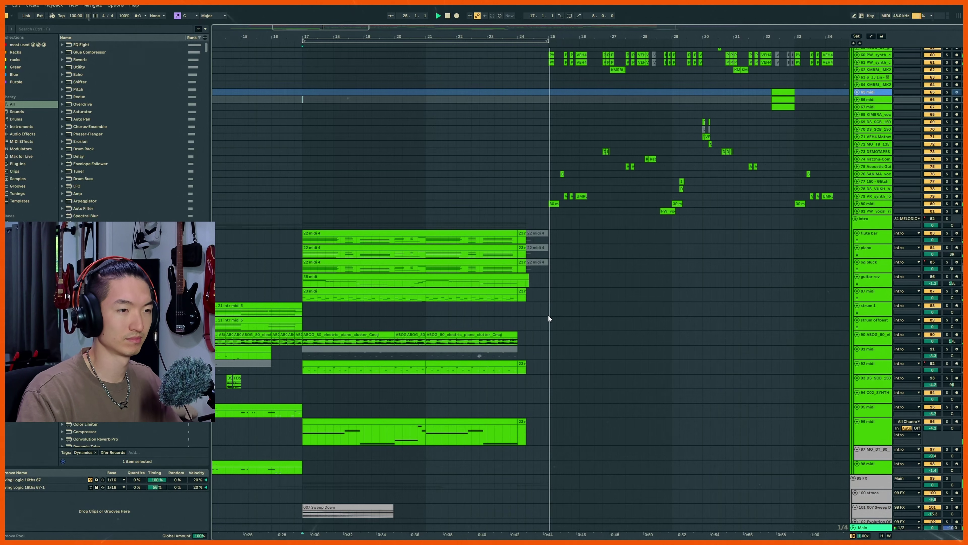
key("space")
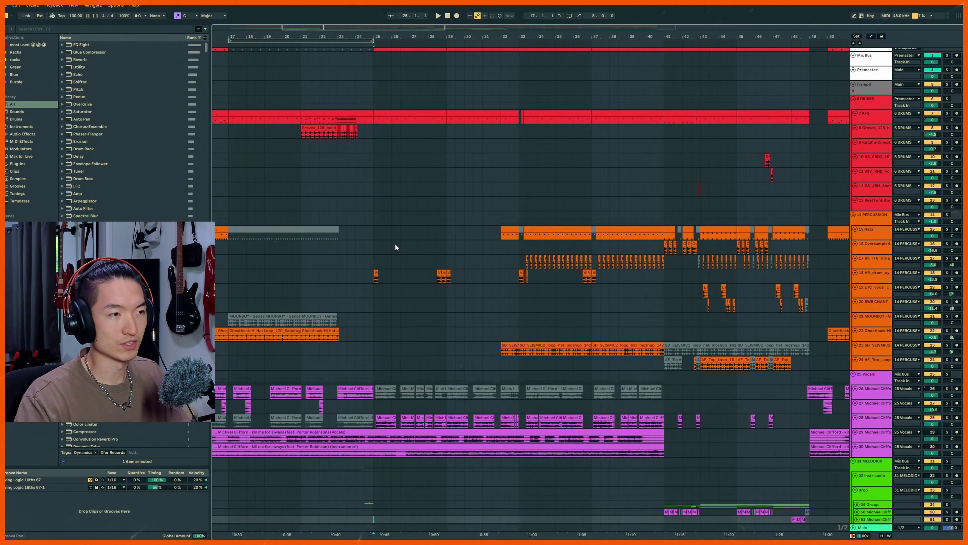
- Solo the 6 DRUMS group and play it from bar 25, with bars 25 to 29 selected
scroll(395, 244, "up", 2)
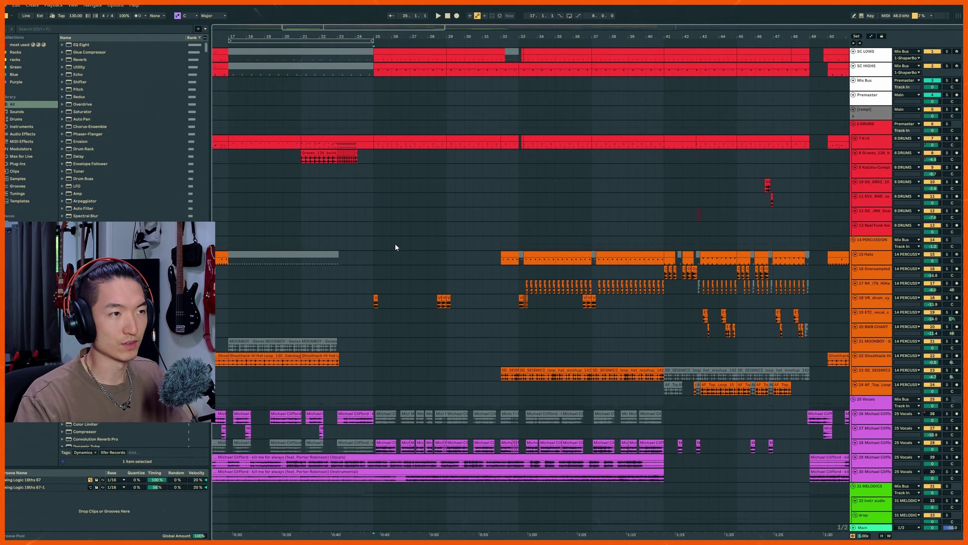
left_click(438, 145)
left_click(872, 127)
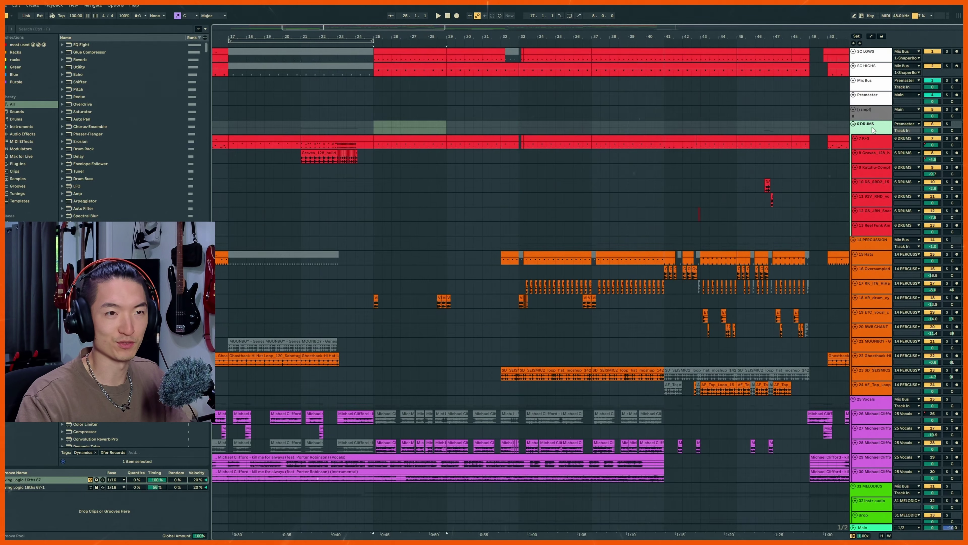
key("space")
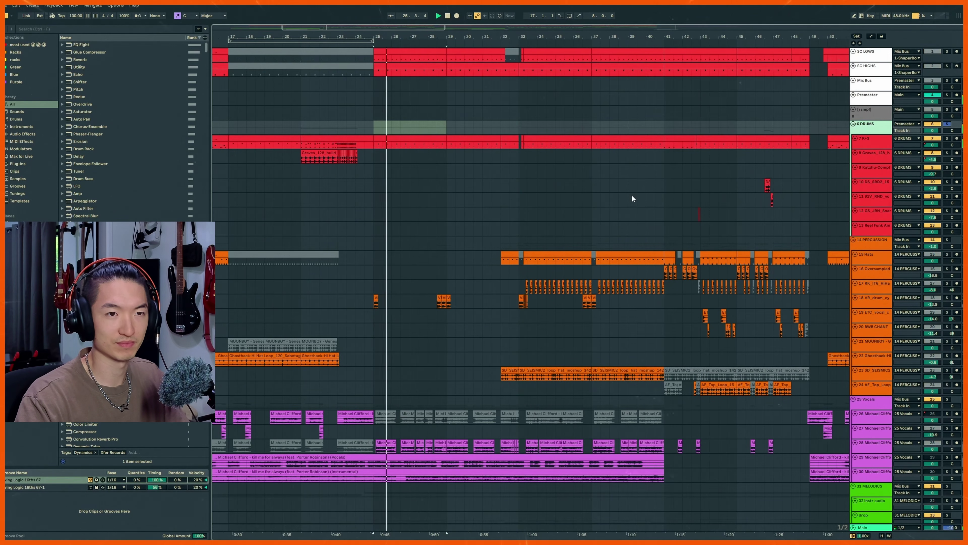
- Show the kick and snare track's device chain, and open its clip from bar 25 in the note editor
double_click(867, 147)
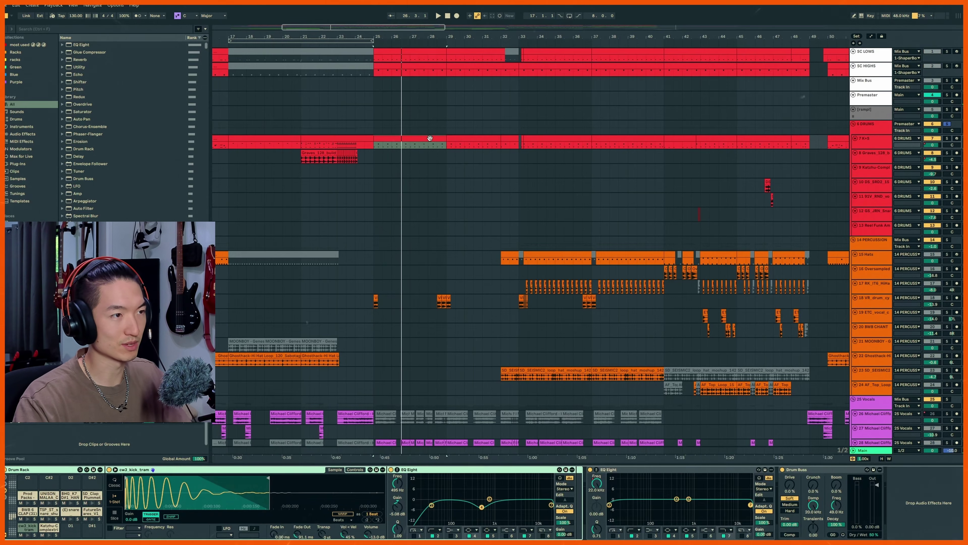
double_click(429, 141)
left_click(391, 324)
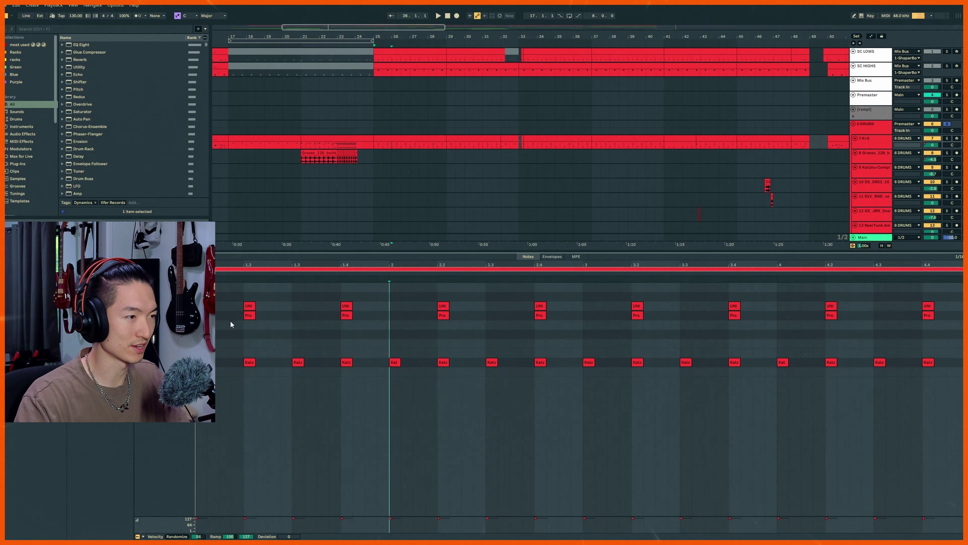
- Compare the two layered clap notes at 1.2 by deactivating each in turn, leaving both active
left_click(251, 316)
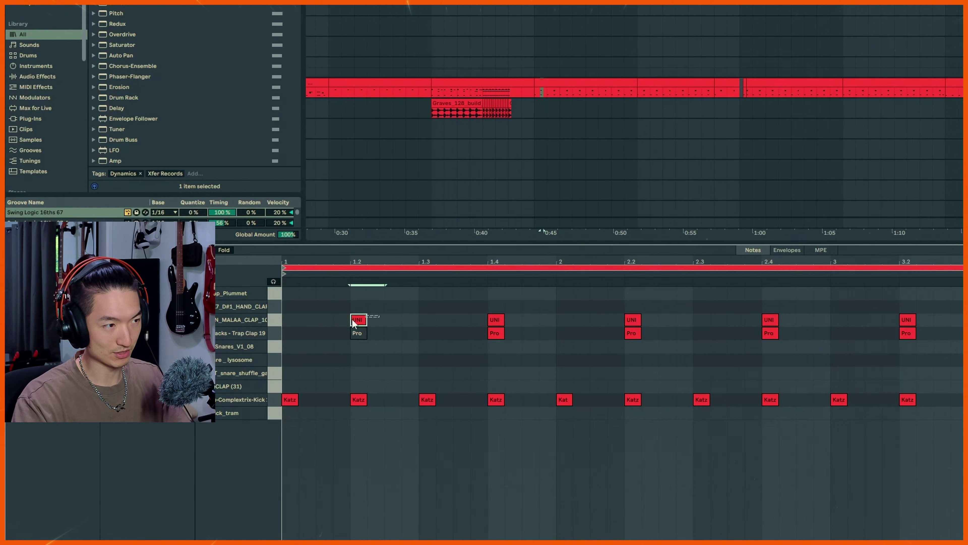
key("0")
left_click(379, 337)
key("space")
key("space")
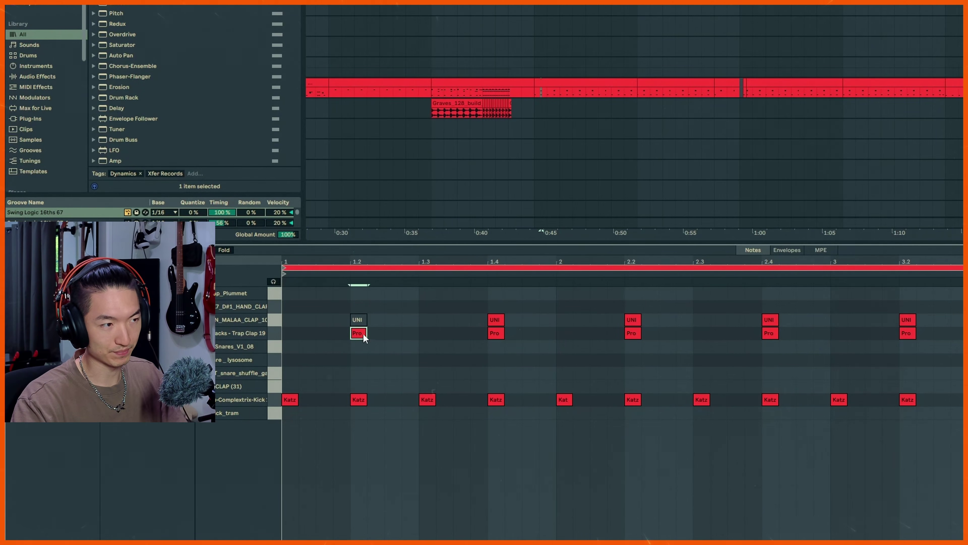
left_click_drag(382, 317, 358, 334)
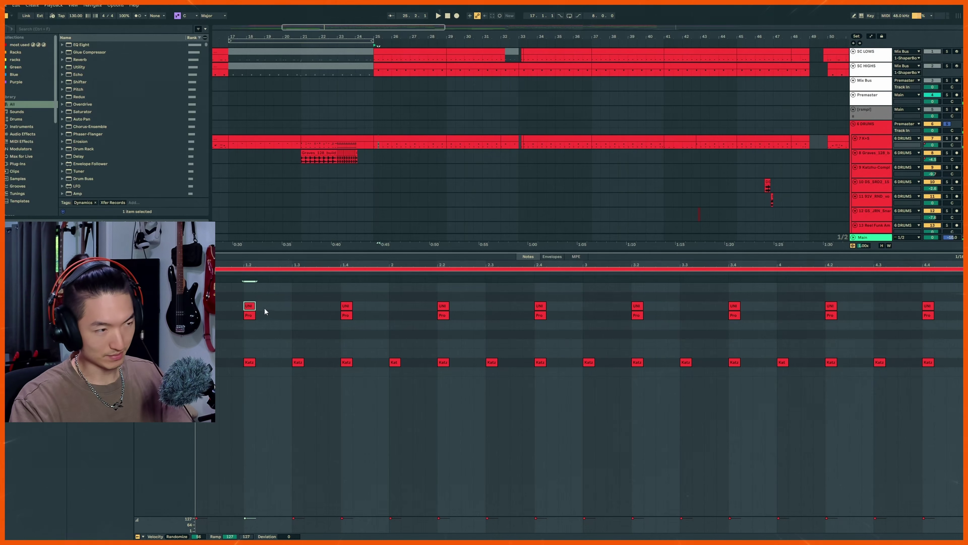
left_click(280, 314)
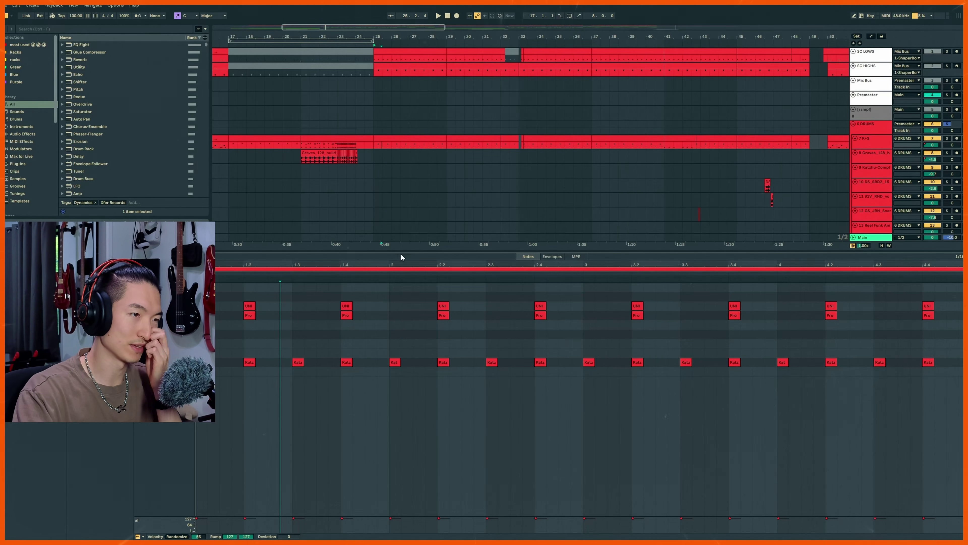
- Close the note editor, solo the VR_drum cymbal percussion track and select its clip at bar 25
key("ctrl+alt+l")
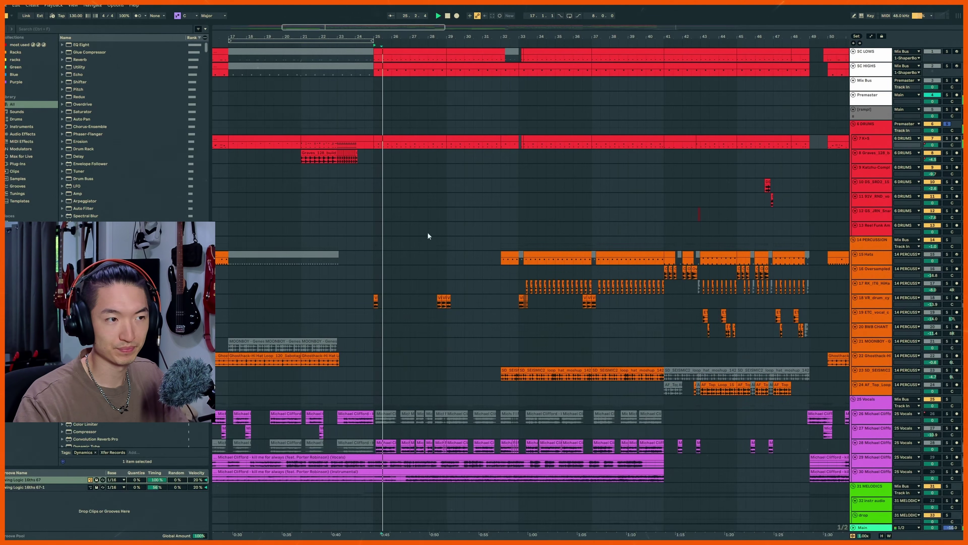
scroll(428, 232, "down", 3)
scroll(415, 233, "up", 5)
left_click(419, 225)
left_click(363, 218)
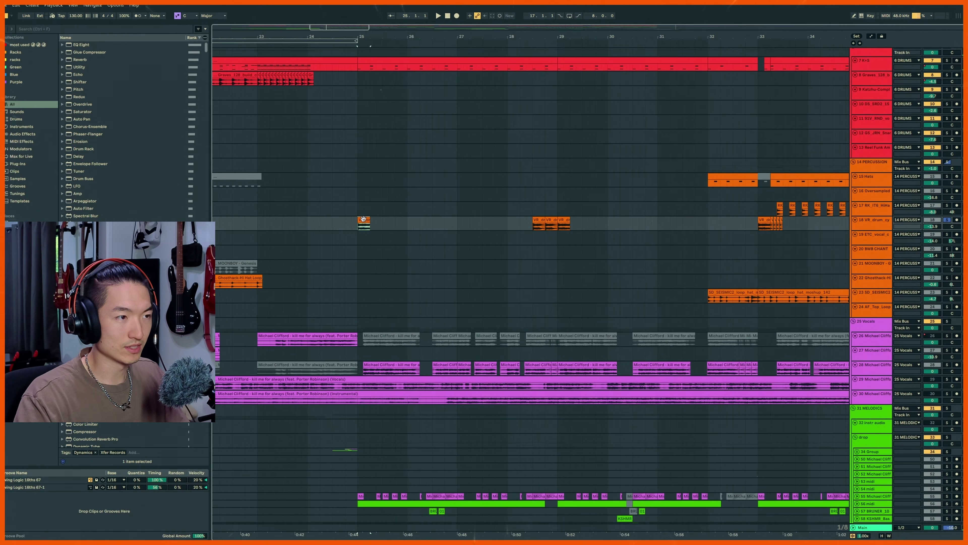
- Enlarge the VR_drum cymbal track, inspect its clip at bar 25 up close and play it
key("minus")
key("minus")
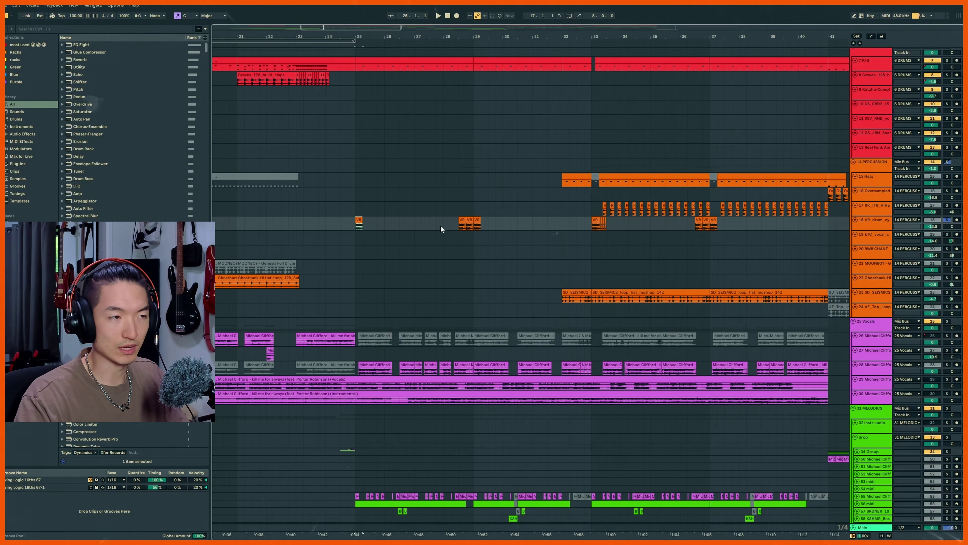
scroll(363, 225, "up", 5)
scroll(354, 228, "up", 1)
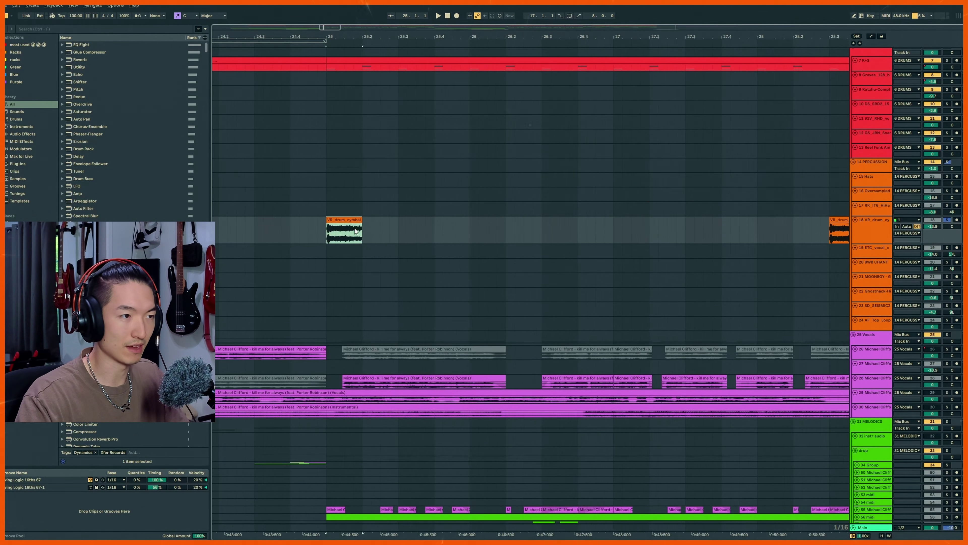
scroll(354, 229, "down", 5)
left_click(350, 236)
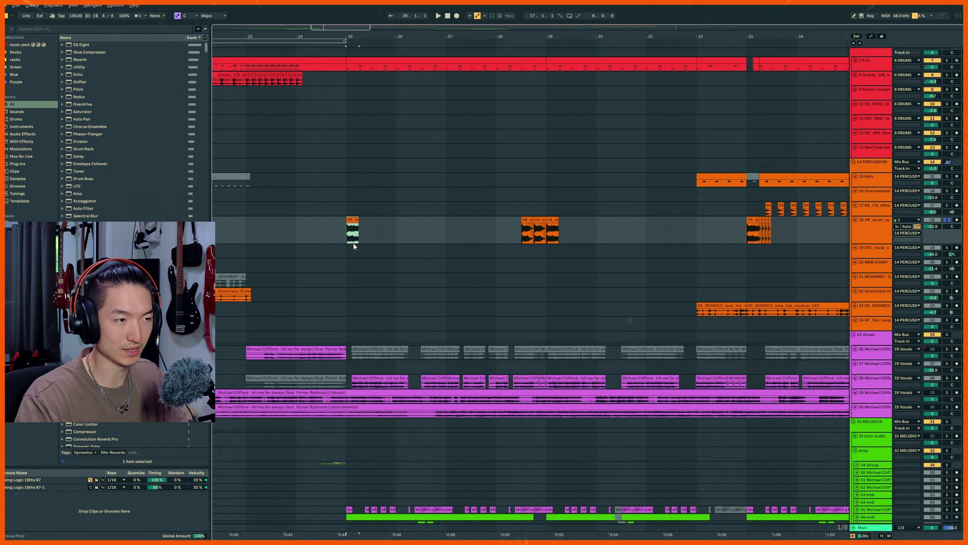
scroll(355, 305, "down", 5)
scroll(353, 209, "up", 6)
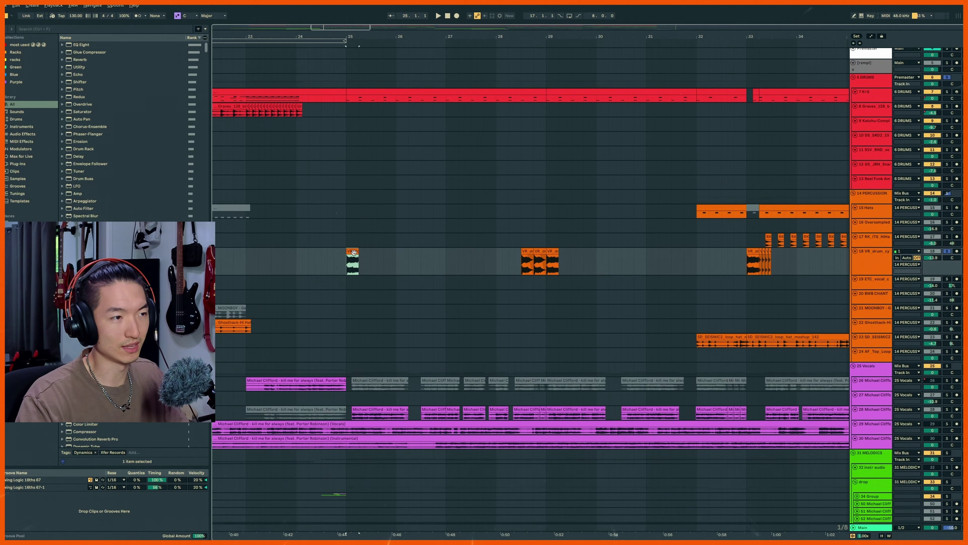
key("space")
key("space")
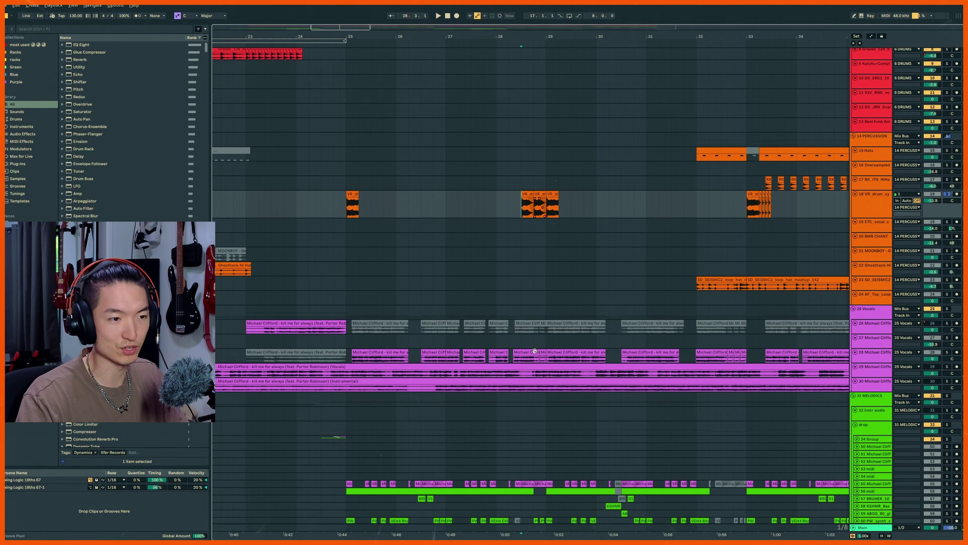
- Play the cymbal hits from bar 28.3 and survey the drop's vocal and melodic tracks
scroll(535, 350, "down", 5)
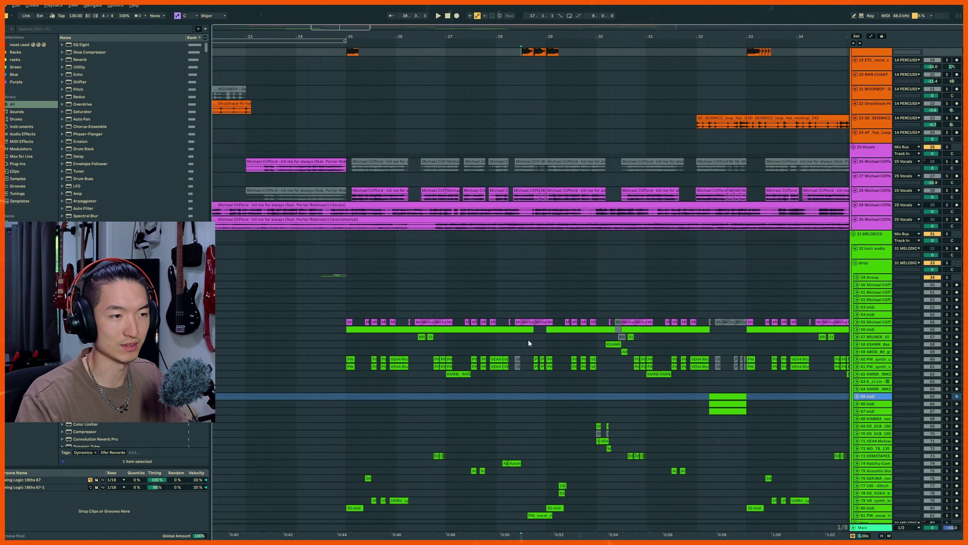
scroll(529, 302, "up", 3)
key("space")
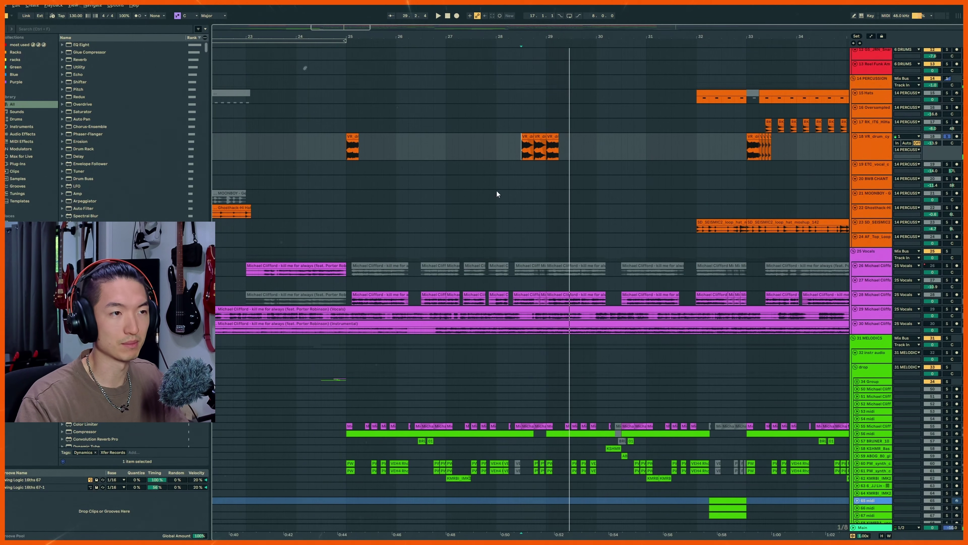
scroll(496, 190, "down", 3, "ctrl")
scroll(477, 211, "down", 5)
scroll(455, 221, "up", 4)
scroll(454, 220, "down", 2, "ctrl")
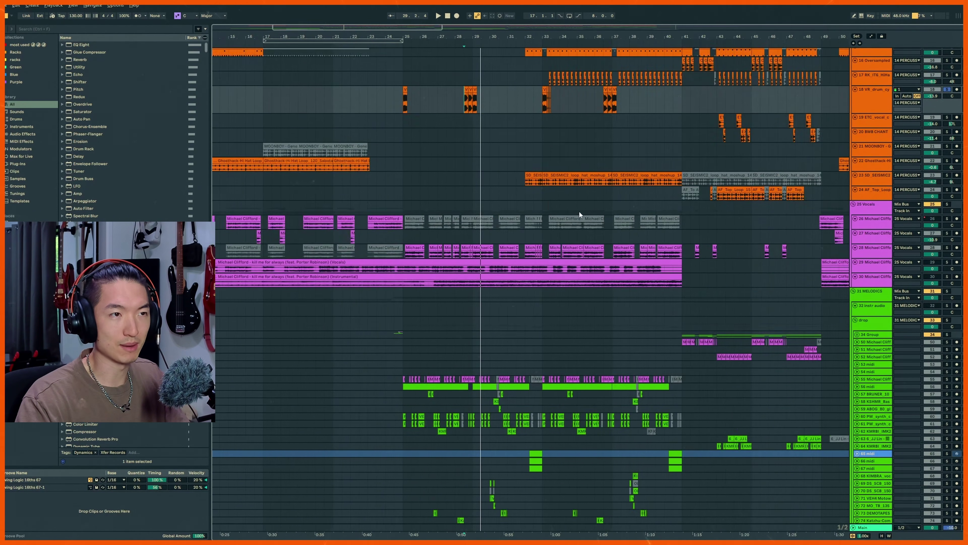
- Solo the hi-hat one-shots on track 17, play them from bar 33 and add the Hats track to the solo
scroll(579, 210, "up", 4)
scroll(619, 249, "down", 3, "ctrl")
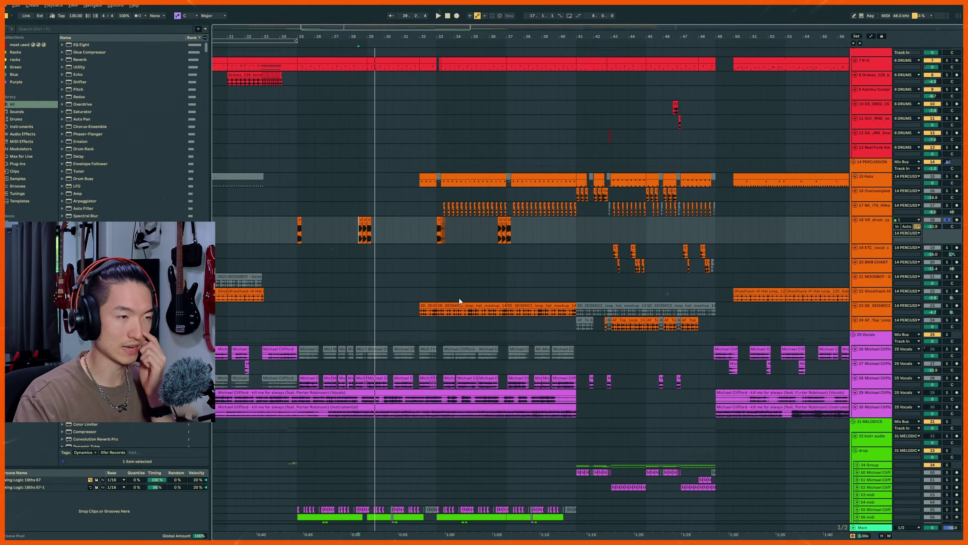
key("space")
left_click(436, 293)
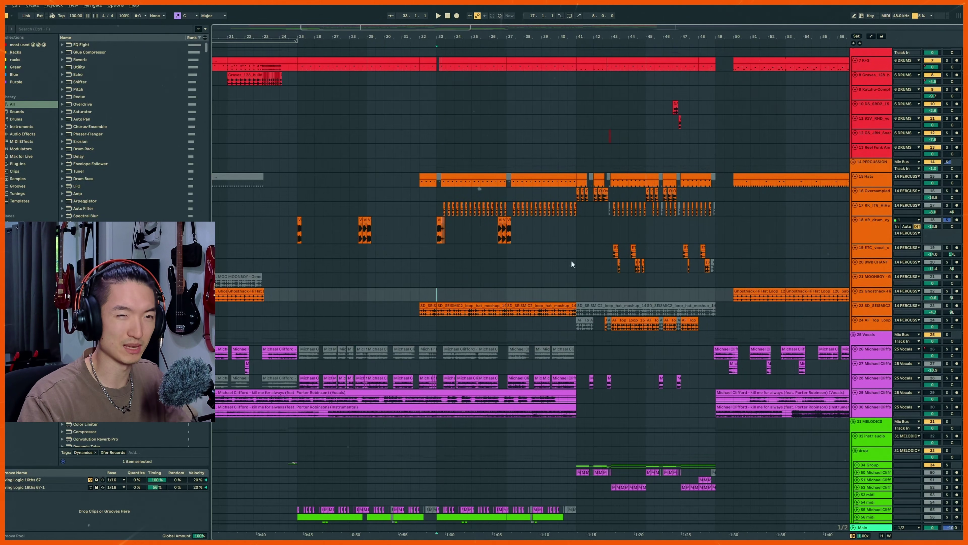
scroll(479, 275, "up", 3, "ctrl")
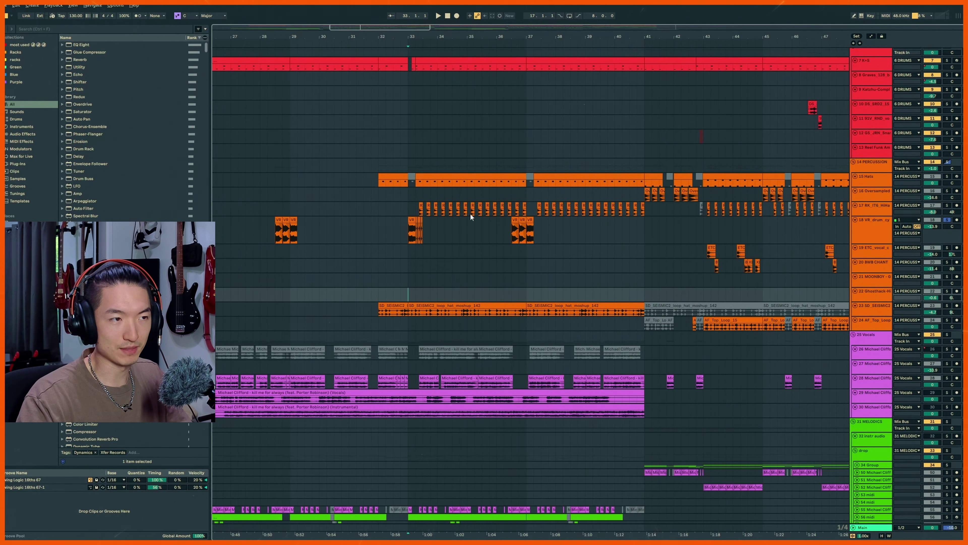
left_click(421, 213)
key("space")
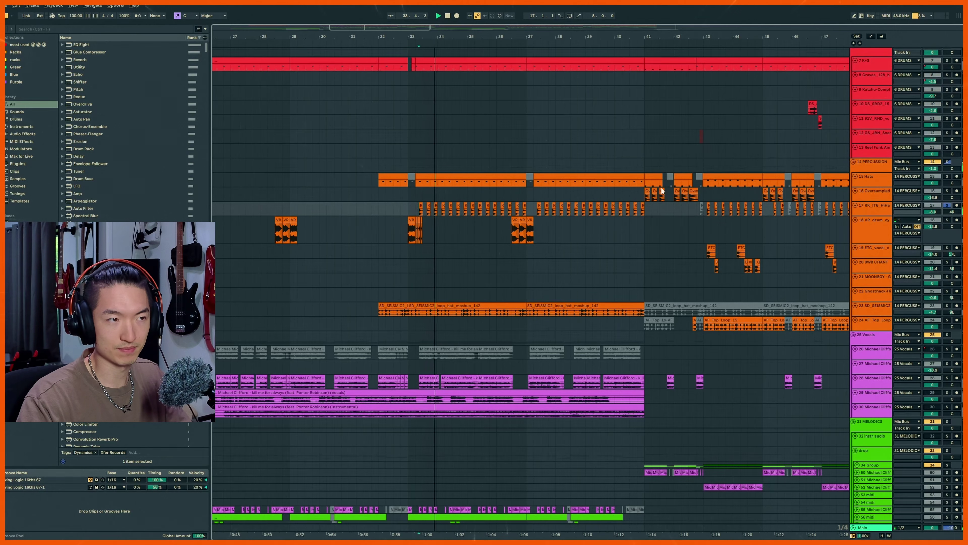
left_click(948, 176)
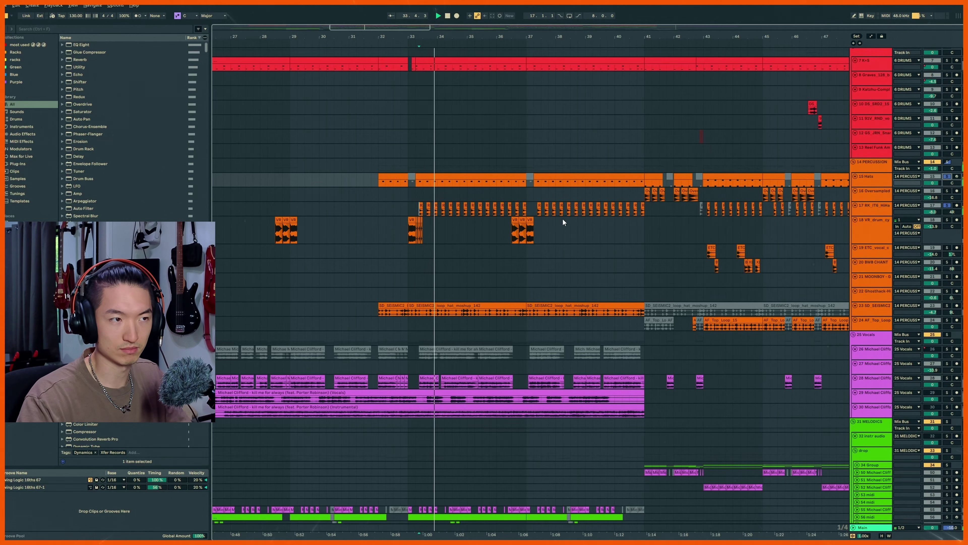
- Audition the SEISMIC2 hat loop soloed from bar 33 to 37, switching the solo to the whole PERCUSSION group during playback
scroll(457, 243, "down", 2)
left_click_drag(409, 285, 521, 277)
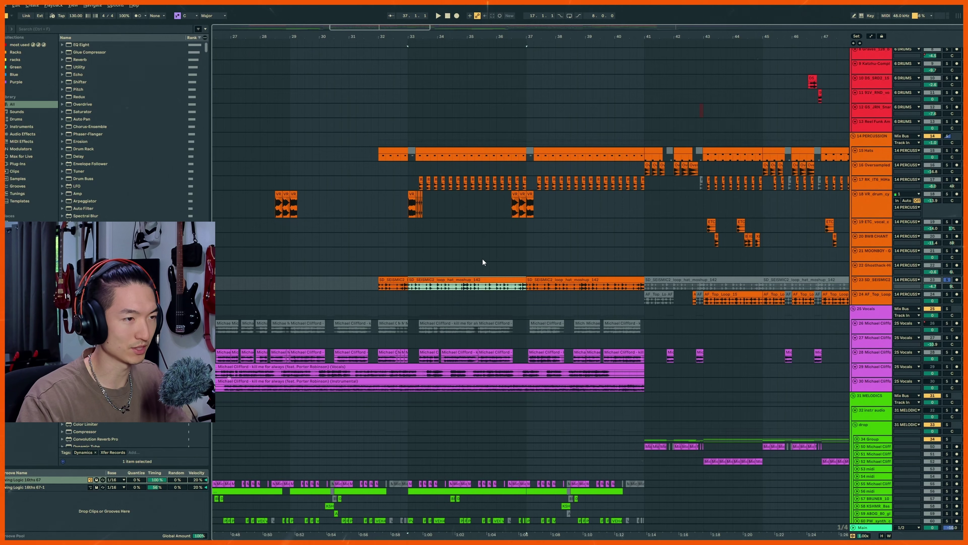
key("space")
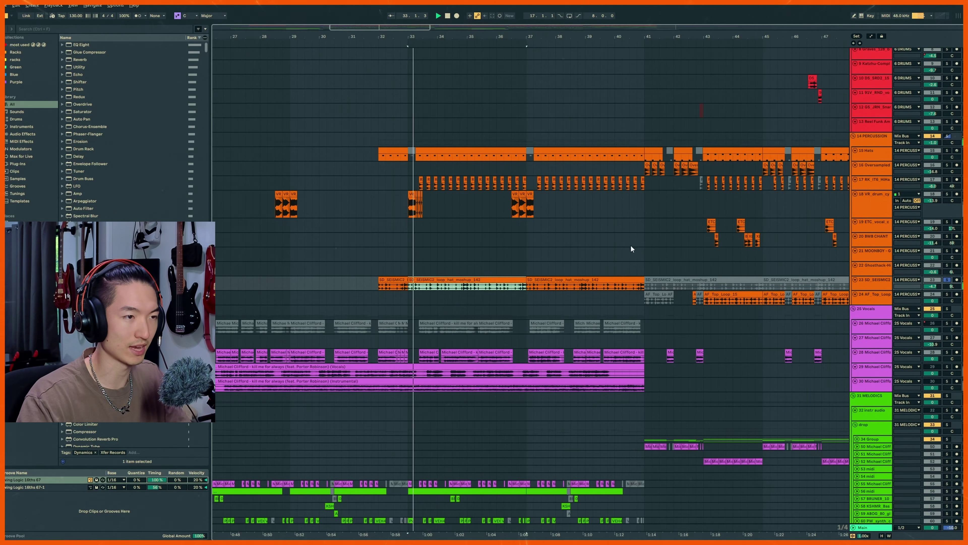
left_click(877, 141)
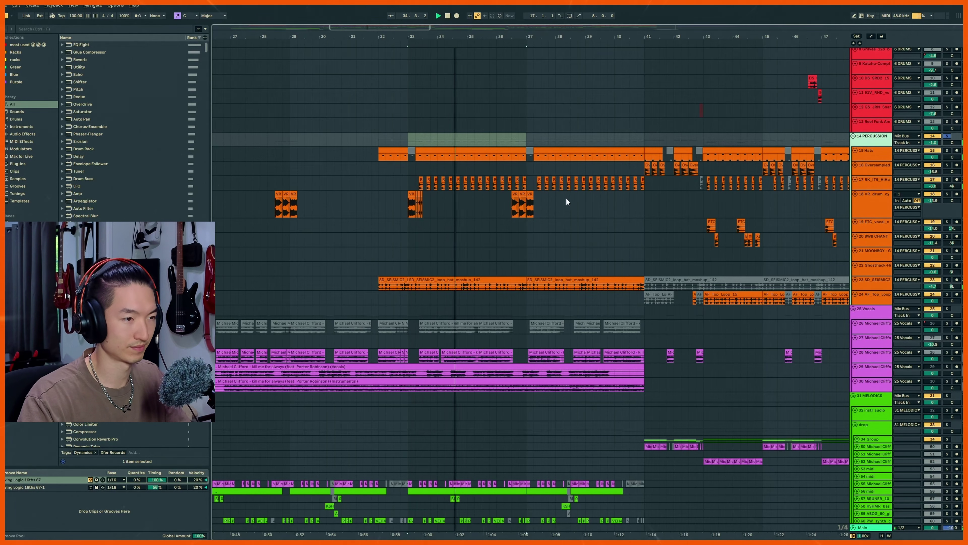
- Mute the Vocals and MELODICS groups and play the drums and percussion together from bar 33
scroll(886, 256, "up", 3)
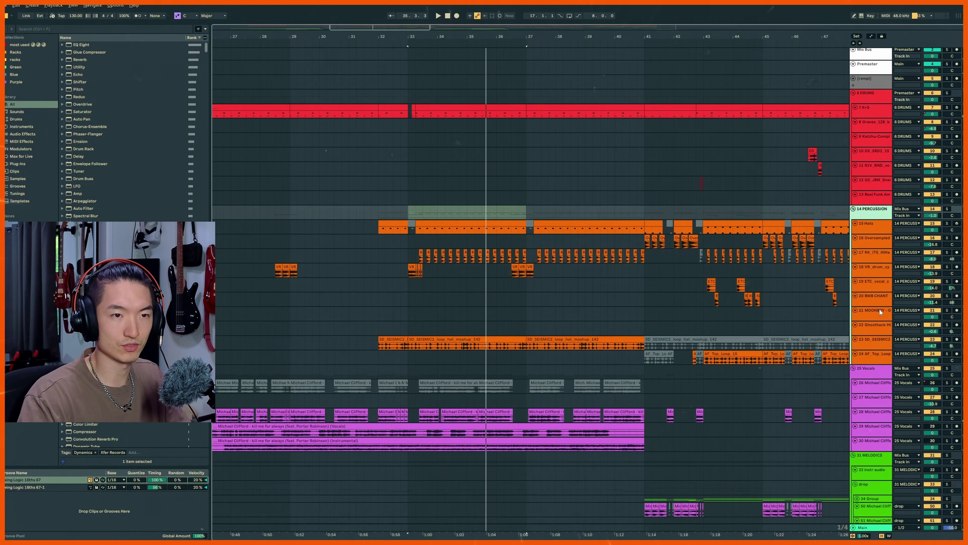
left_click(883, 372)
left_click(938, 369)
left_click(934, 455)
key("space")
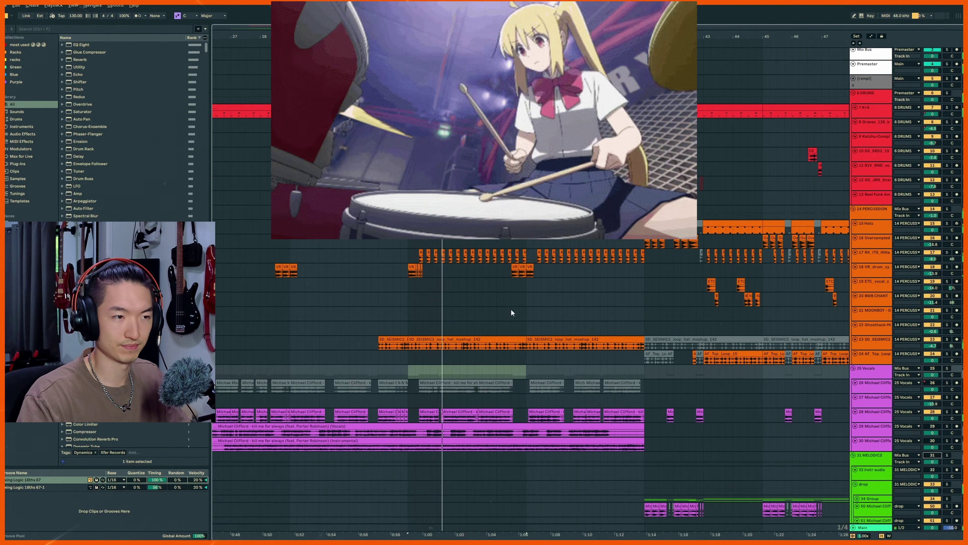
- Solo the chopped vocal track 28 and play it from its clip at bar 25
scroll(503, 307, "down", 3)
scroll(507, 298, "down", 4)
scroll(507, 298, "left", 5)
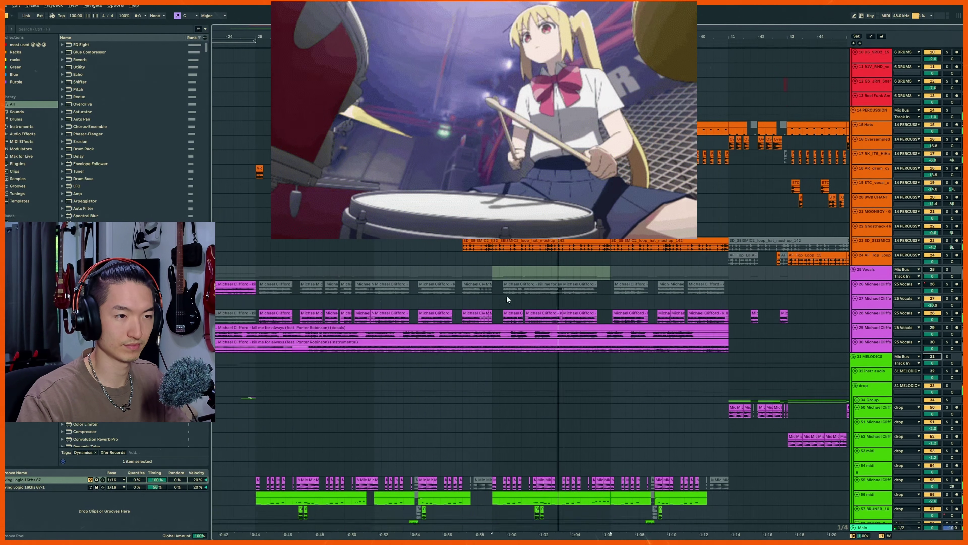
left_click(351, 258)
key("space")
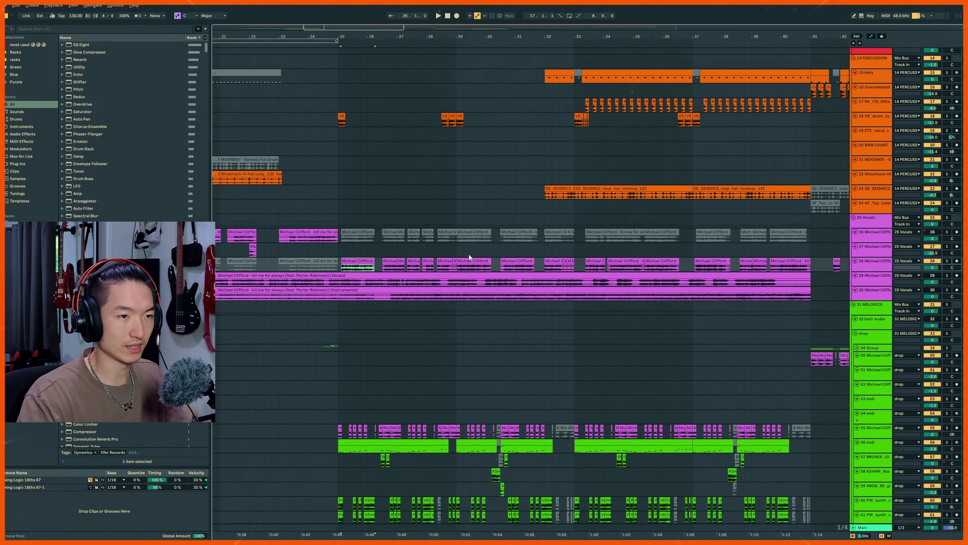
scroll(355, 229, "down", 2)
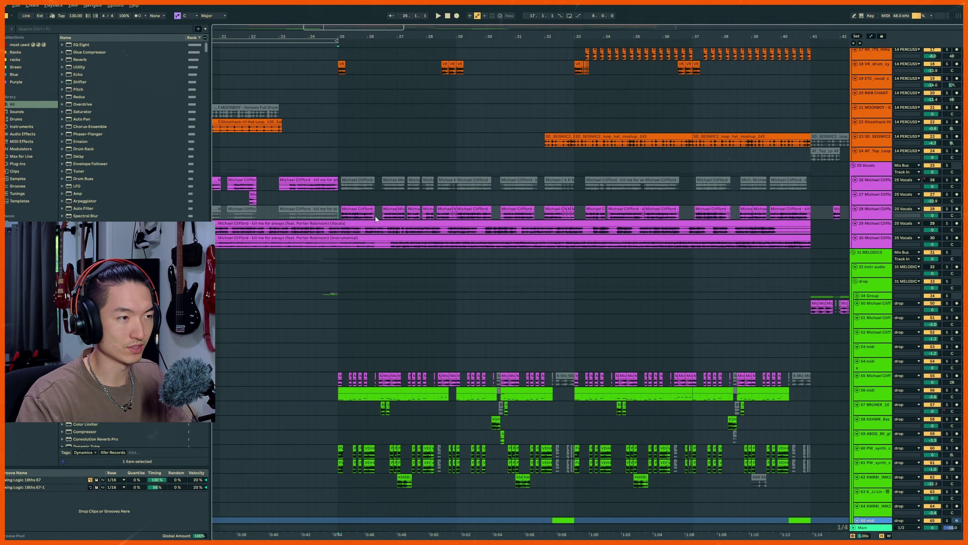
key("space")
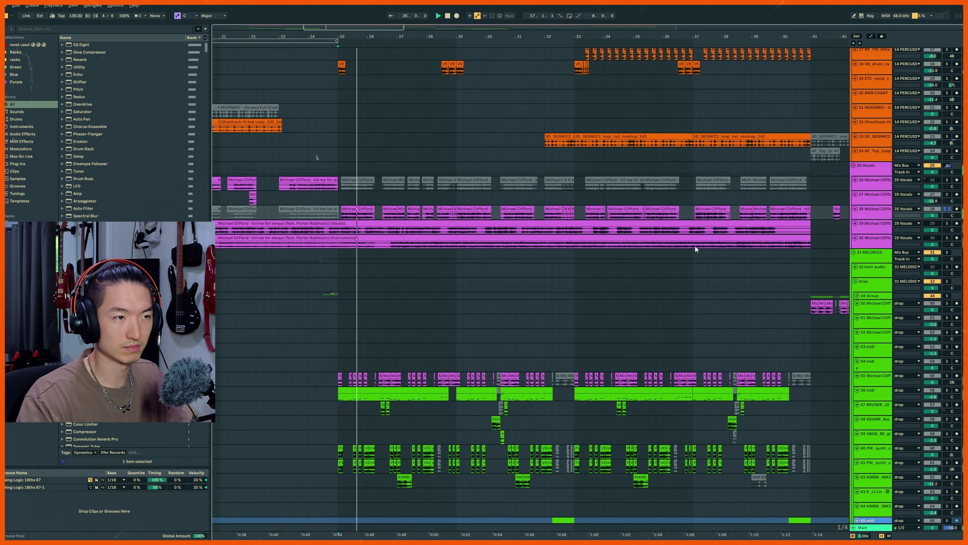
- Stop the vocal playback and look over the melodic tracks in the drop group
scroll(651, 256, "up", 1)
scroll(650, 256, "left", 2)
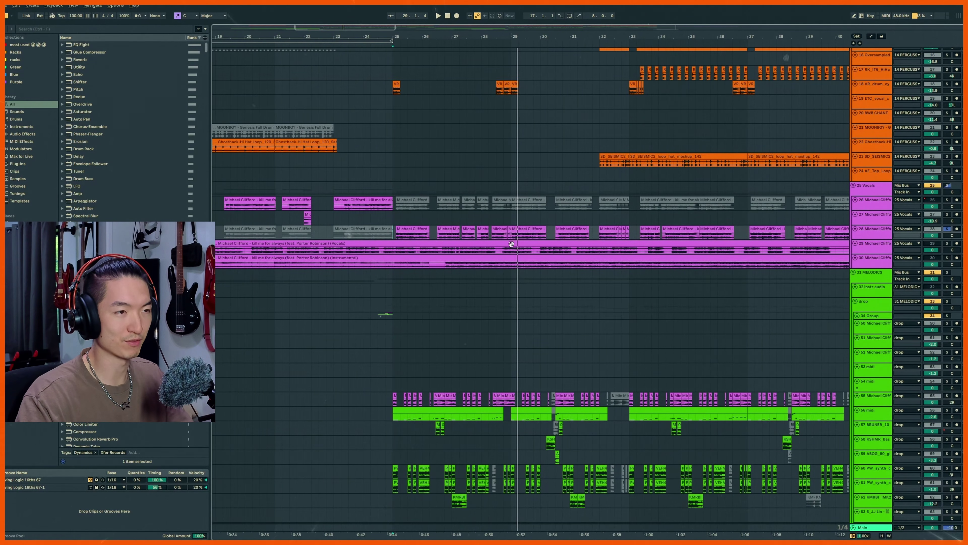
scroll(507, 241, "right", 2)
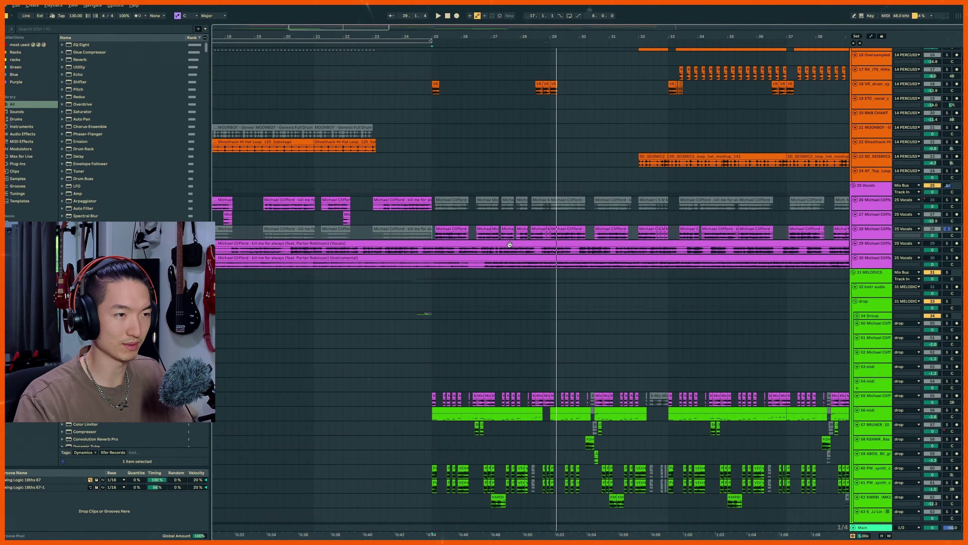
scroll(534, 230, "down", 8)
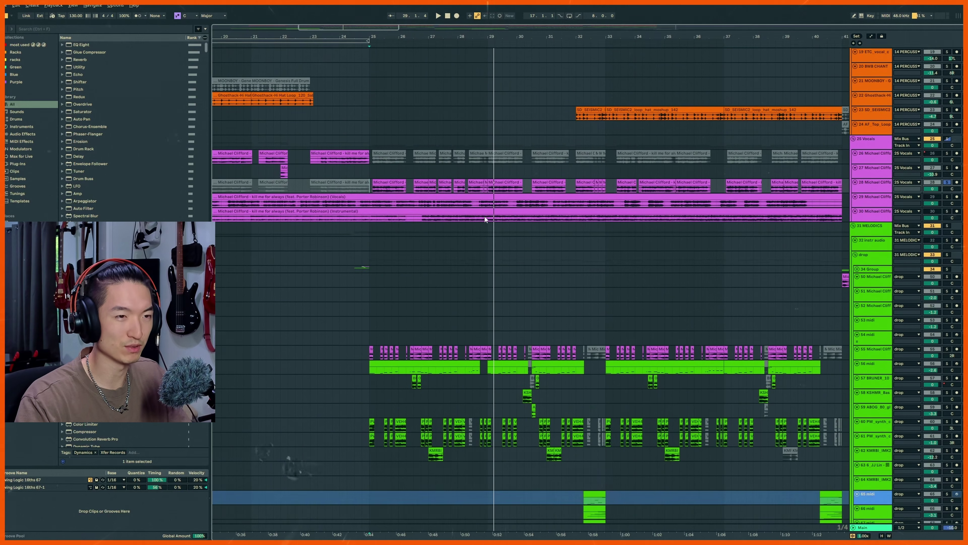
key("space")
scroll(773, 247, "up", 2)
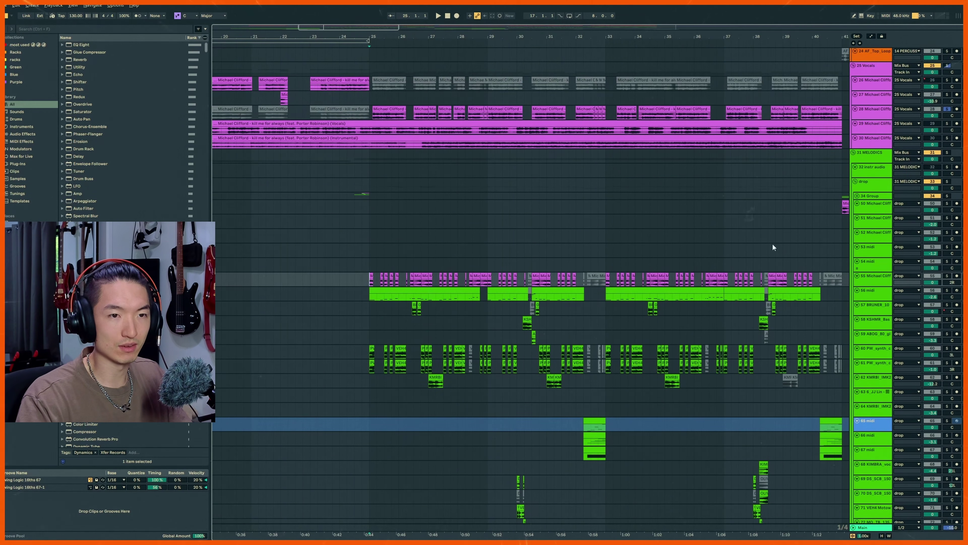
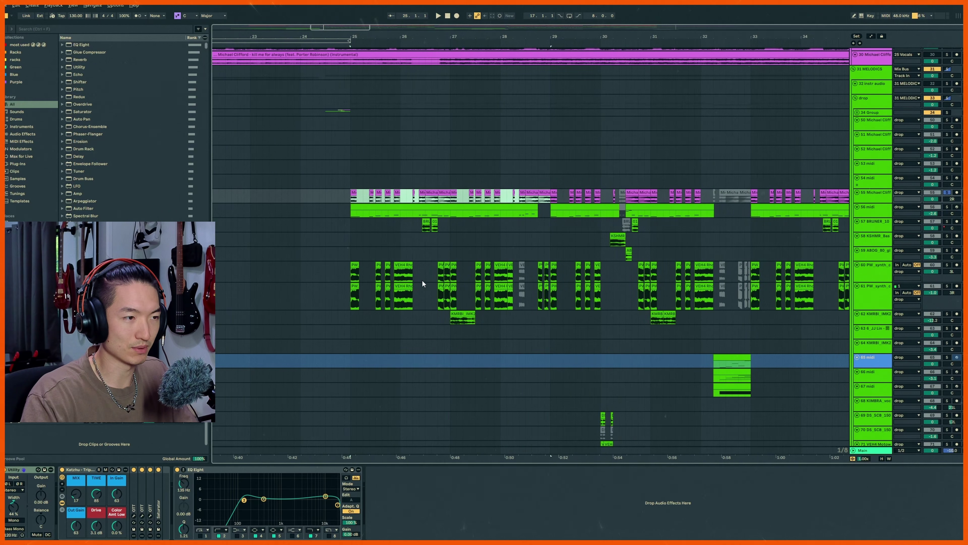
- Select the PW_synth clips at bar 25, solo both PW_synth tracks with the vocal chops and play them
left_click(421, 267)
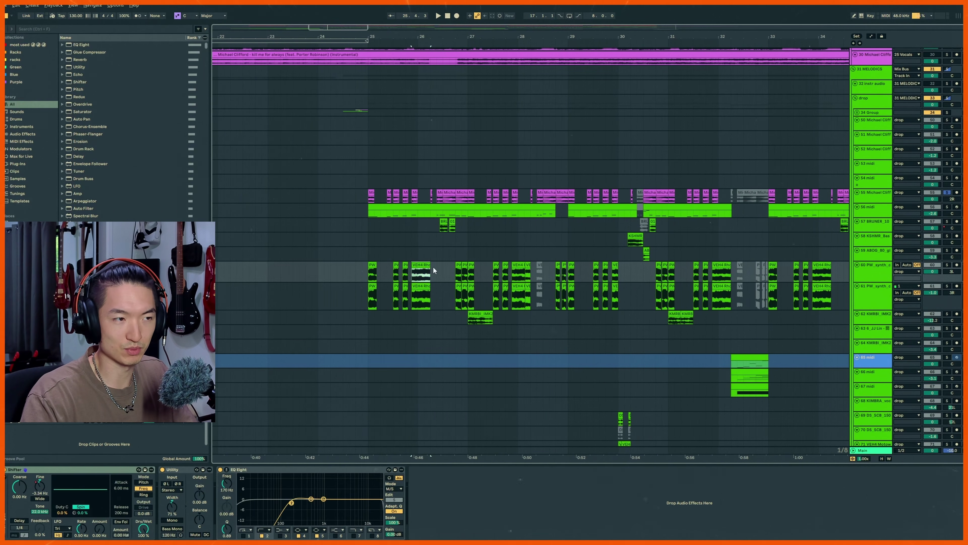
left_click(373, 266)
scroll(413, 262, "down", 3)
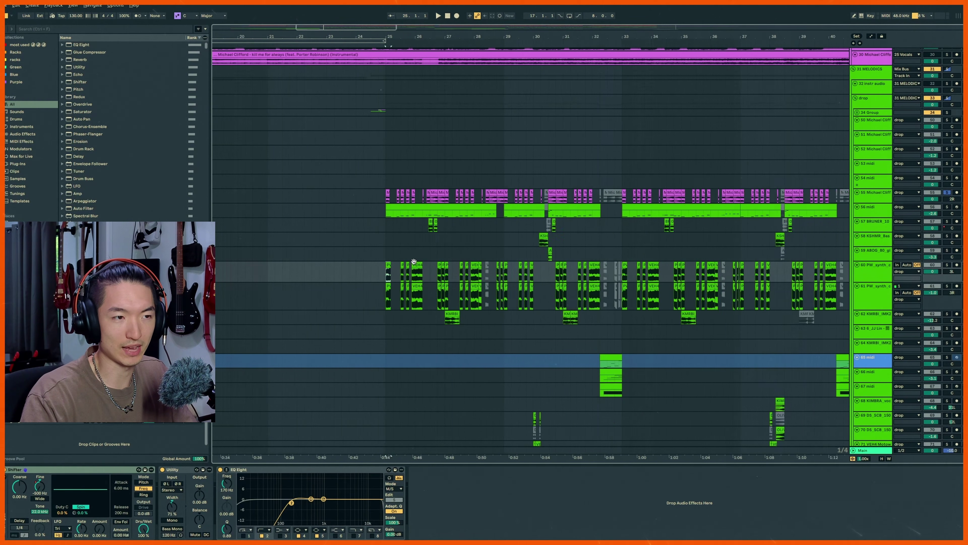
scroll(468, 262, "right", 3)
scroll(419, 265, "left", 2)
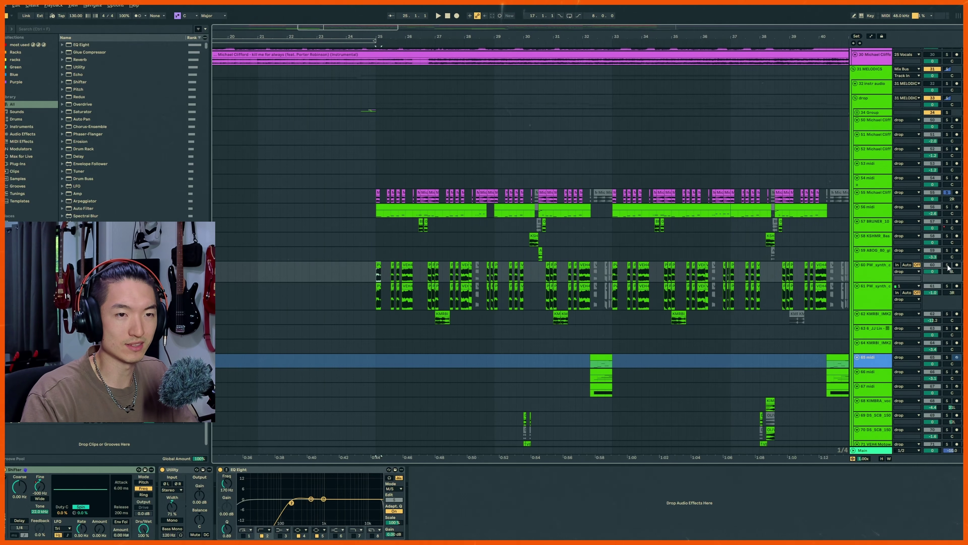
left_click(947, 286, "ctrl")
key("space")
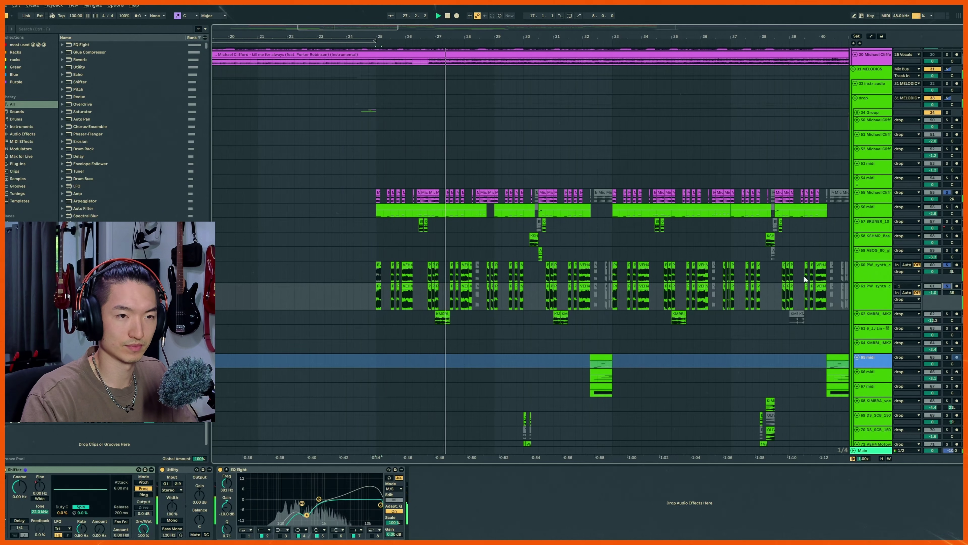
- Inspect the device chains of the two PW_synth tracks and show the arrangement's automation lanes
key("a")
key("a")
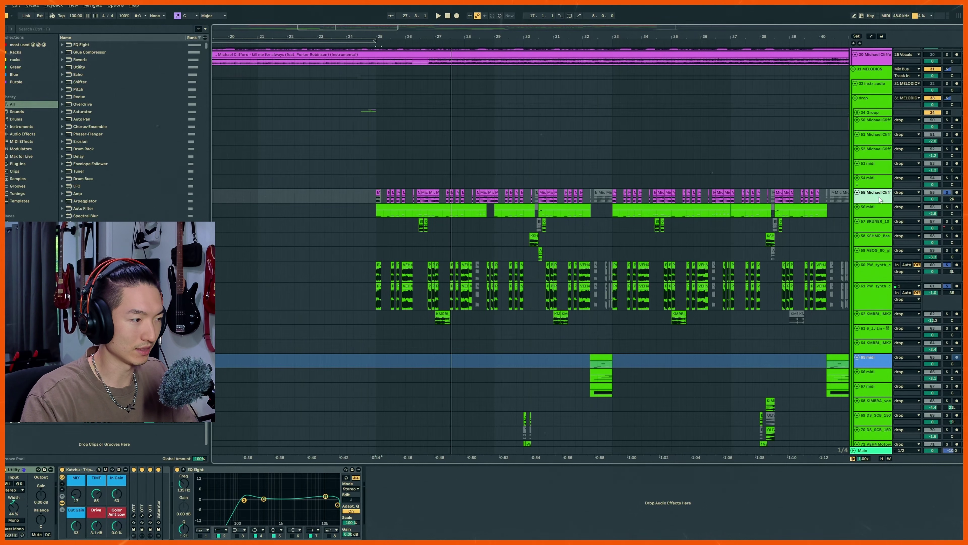
left_click(879, 274)
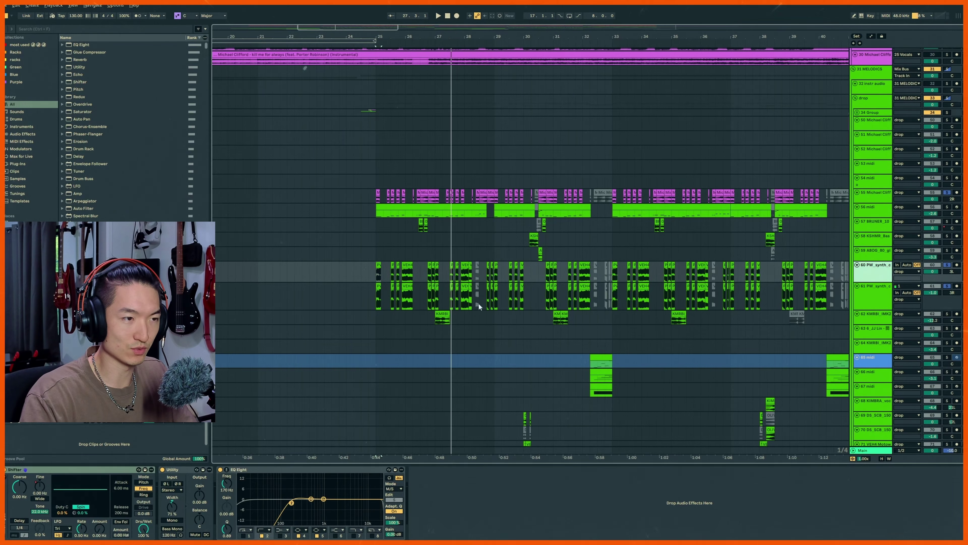
scroll(438, 303, "up", 5)
scroll(445, 302, "left", 2)
left_click(442, 286)
key("a")
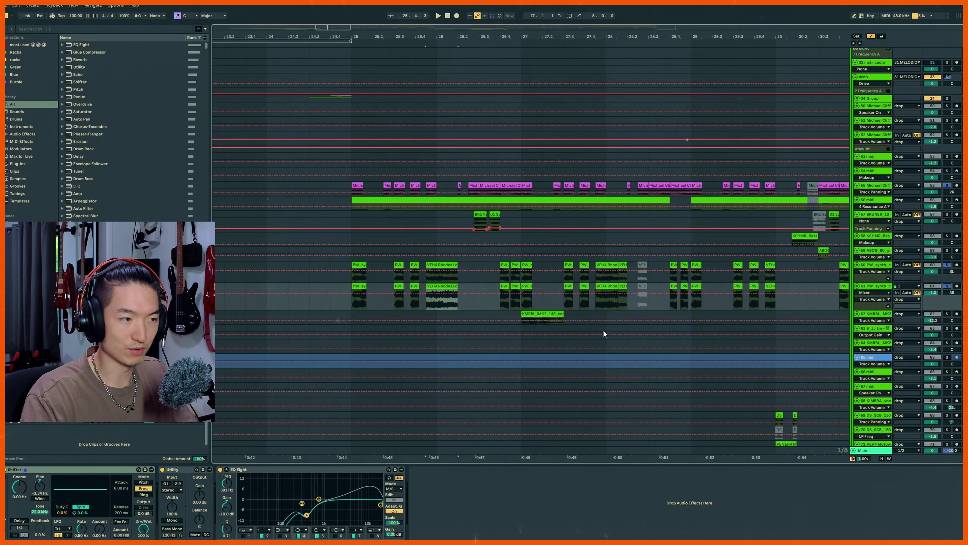
- Display the Shifter Mod Fine automation on both PW_synth tracks
left_click(36, 485)
left_click(866, 274)
scroll(570, 282, "down", 3)
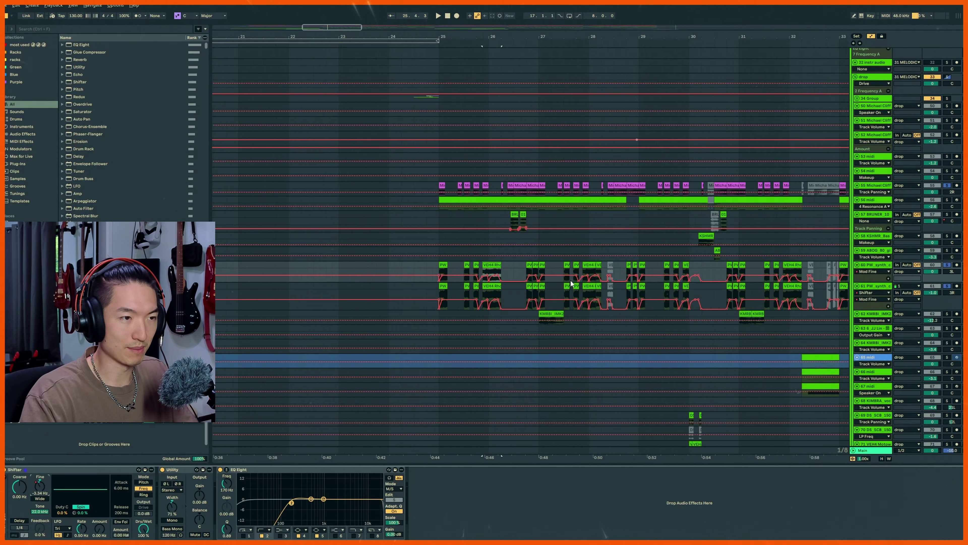
- Examine the Mod Fine pitch curves across the drop and play the soloed synth layers from bar 25
scroll(573, 283, "right", 2)
scroll(464, 274, "down", 3)
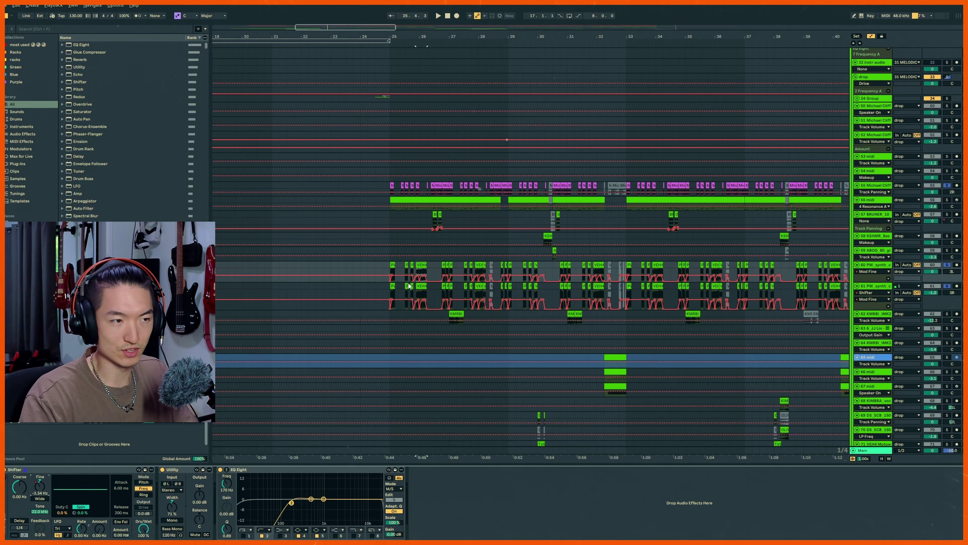
scroll(409, 286, "up", 3)
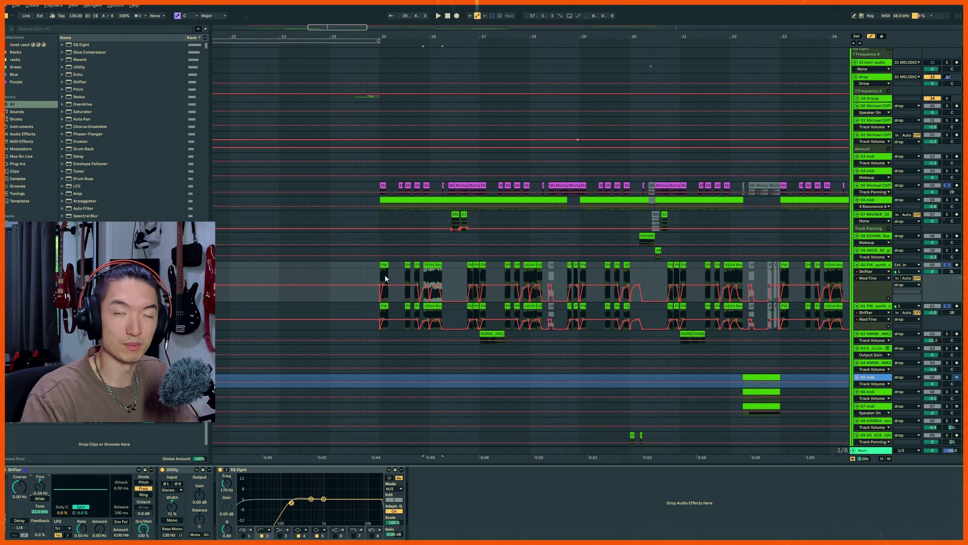
key("space")
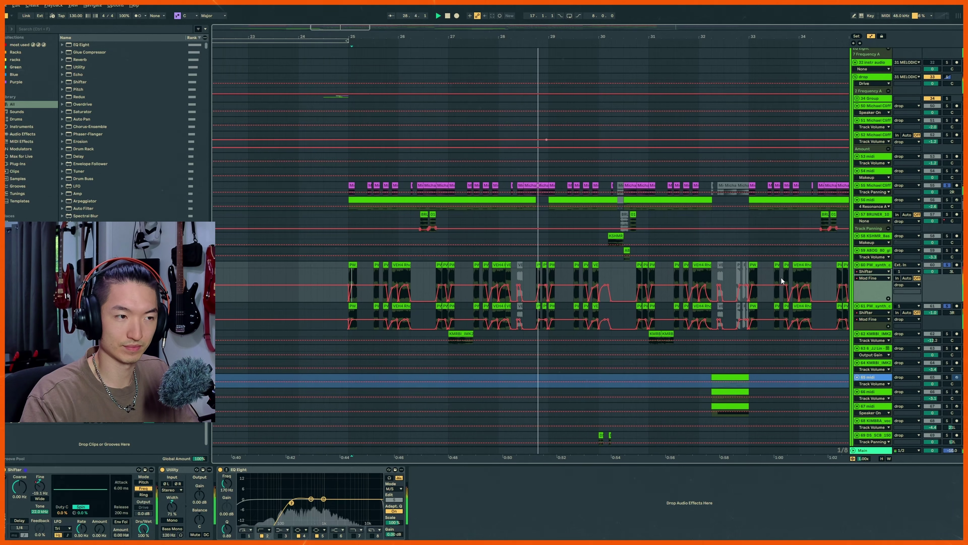
- Open the VEH4 clip just before bar 28 on track 60, inspect its sample and Mod Fine curve, and play it
double_click(509, 266)
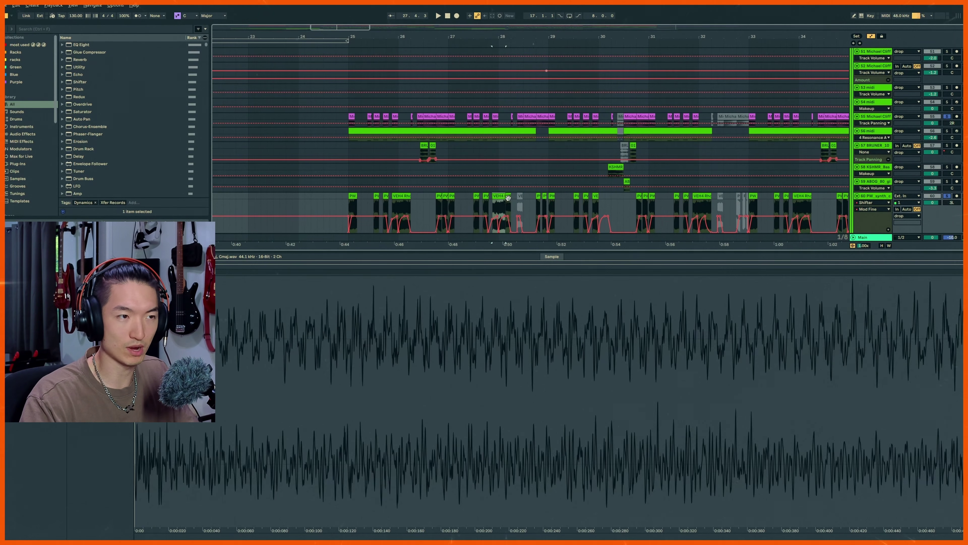
scroll(512, 179, "down", 1)
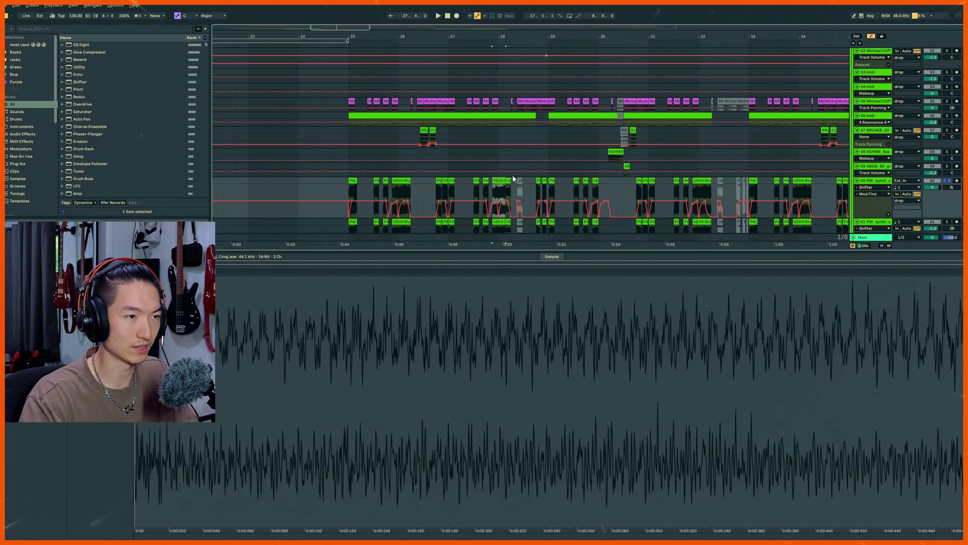
left_click(509, 179)
scroll(504, 207, "down", 1)
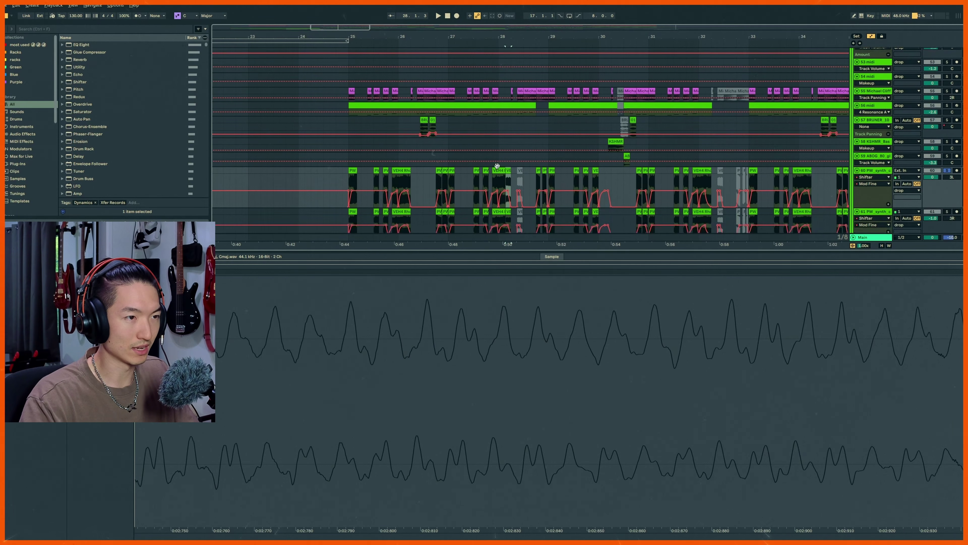
left_click(509, 203)
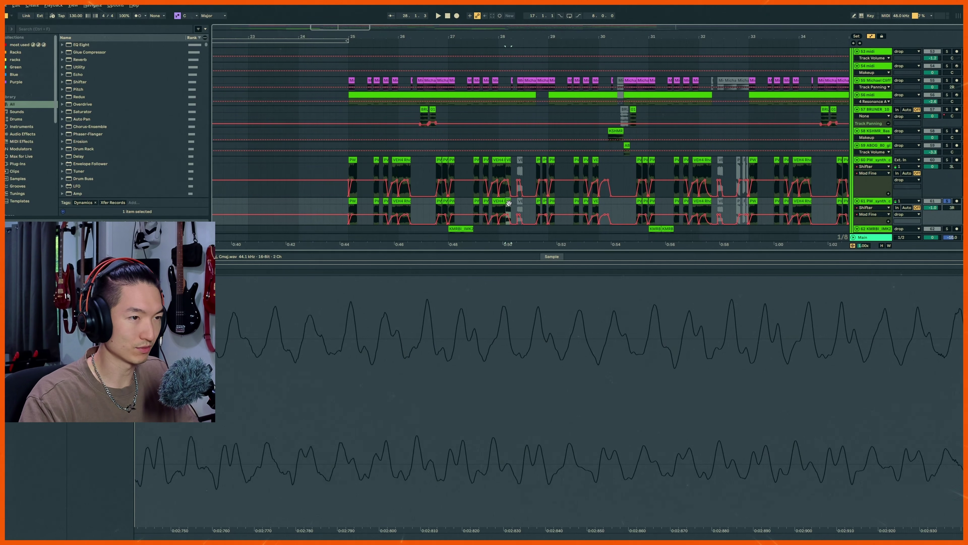
left_click(500, 179)
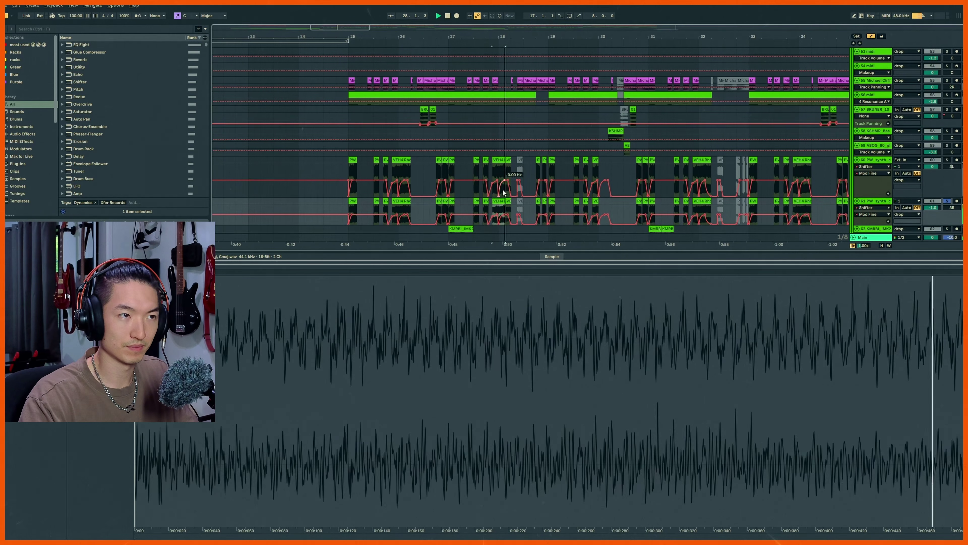
- Hide the arrangement's automation lanes and close the clip detail view to give the drop's tracks the full height
scroll(500, 182, "up", 1)
scroll(507, 186, "down", 2)
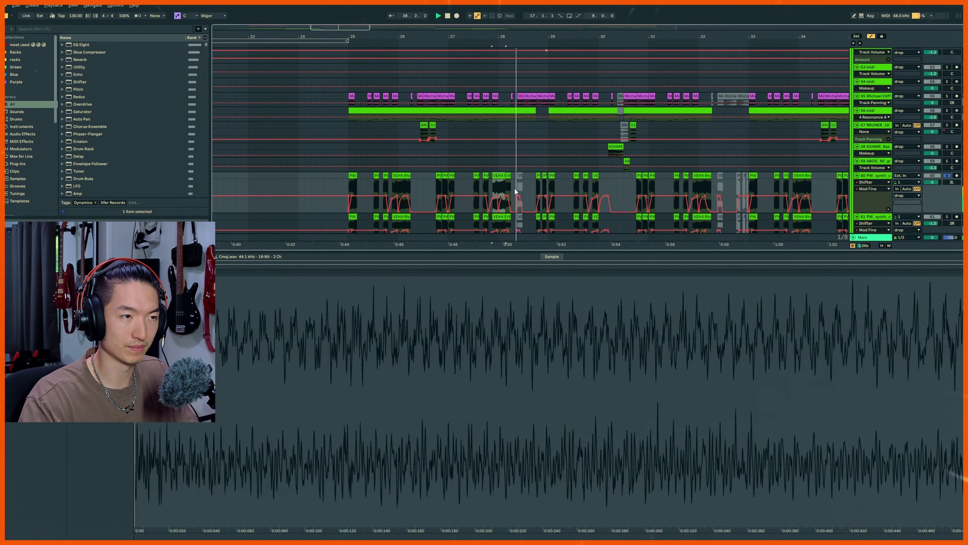
key("a")
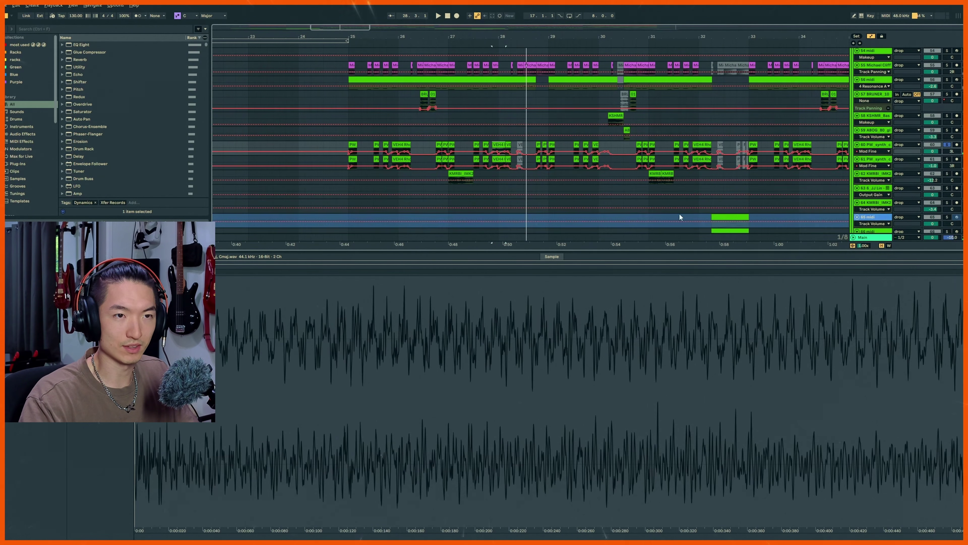
key("ctrl+alt+l")
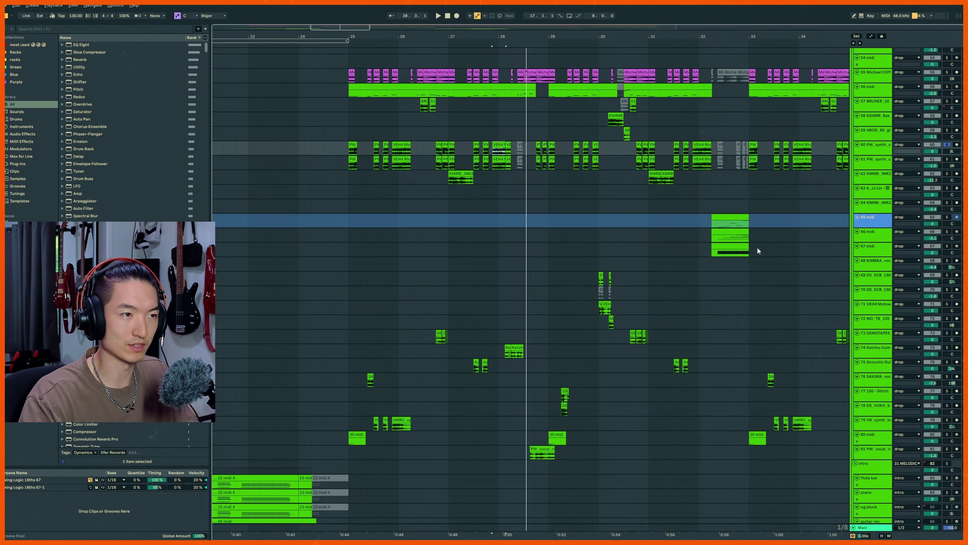
- Examine how the drop group's layered clips are arranged across its tracks from bar 25 to bar 33
scroll(581, 191, "up", 3)
scroll(601, 225, "down", 10)
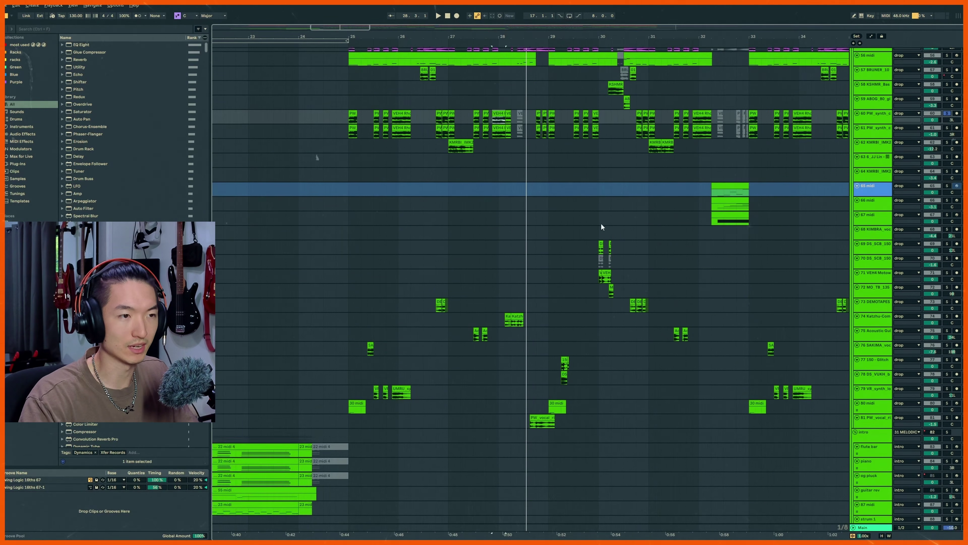
scroll(353, 319, "up", 15)
scroll(834, 255, "up", 1)
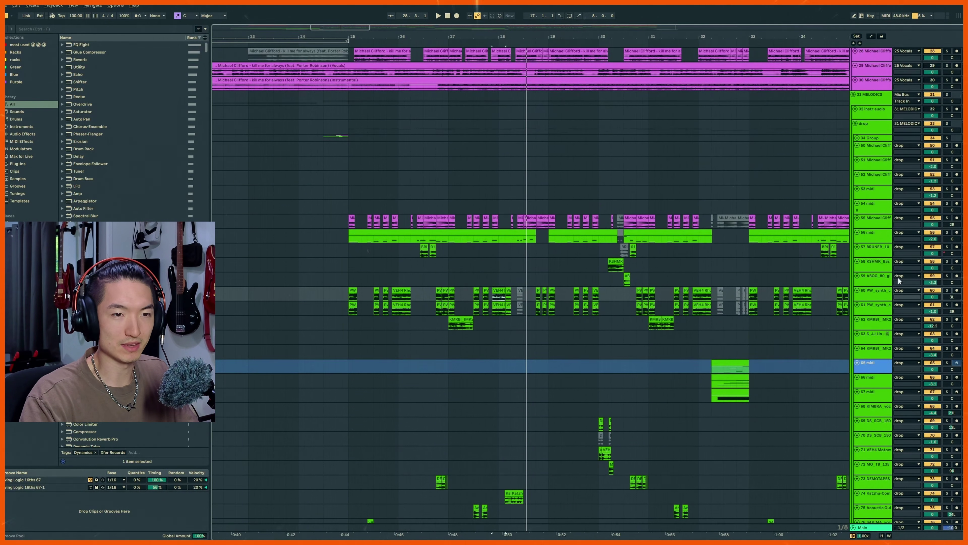
scroll(369, 176, "down", 3)
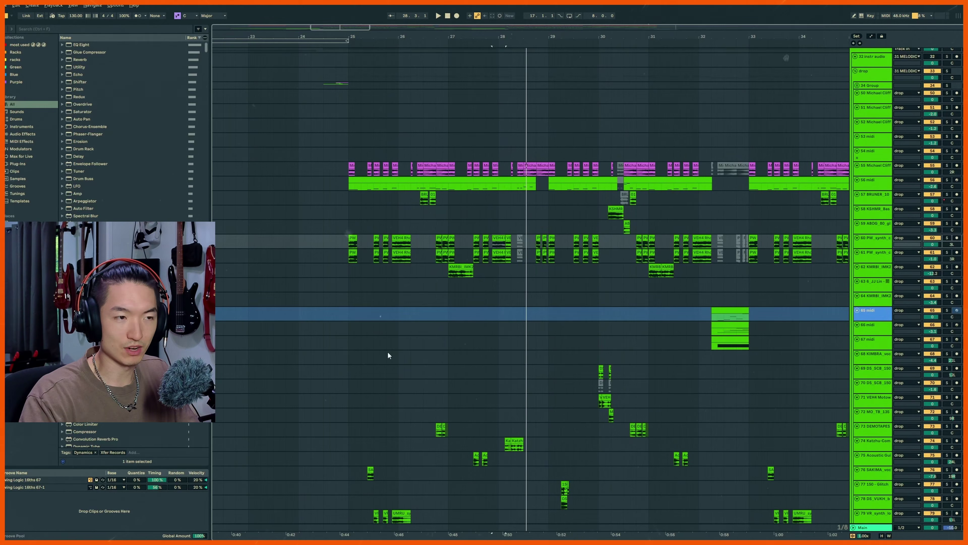
scroll(381, 345, "down", 7)
left_click(348, 345)
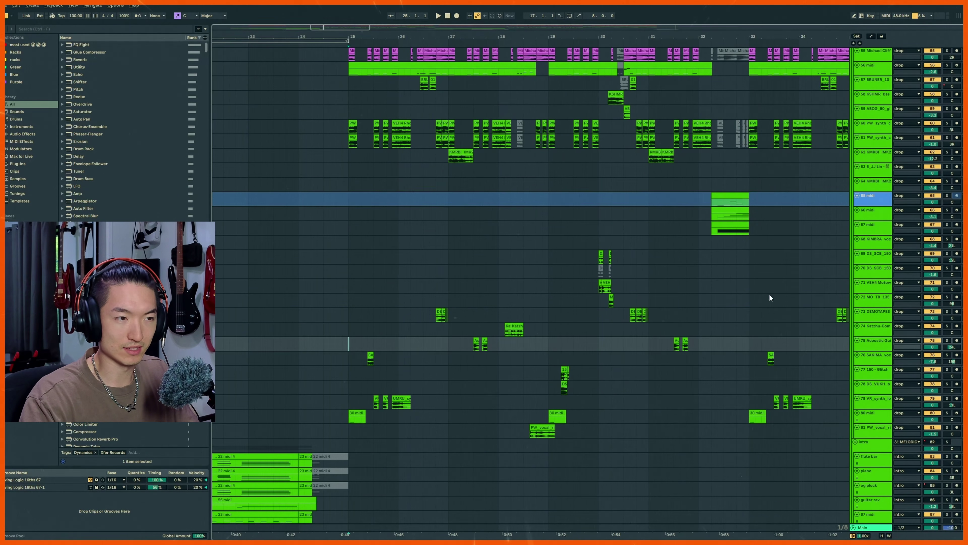
scroll(847, 318, "up", 1)
scroll(614, 244, "down", 2)
scroll(618, 246, "right", 2)
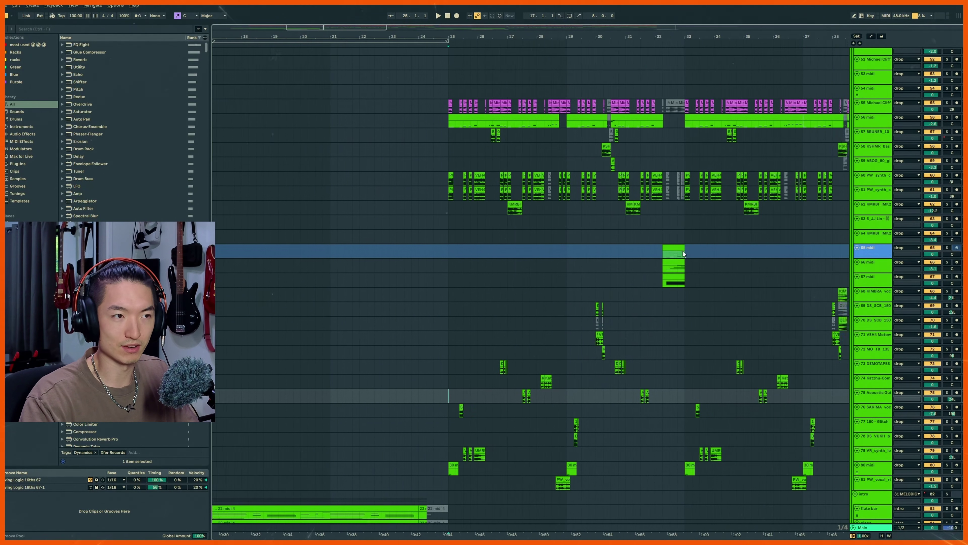
scroll(479, 275, "up", 1)
scroll(480, 277, "up", 3)
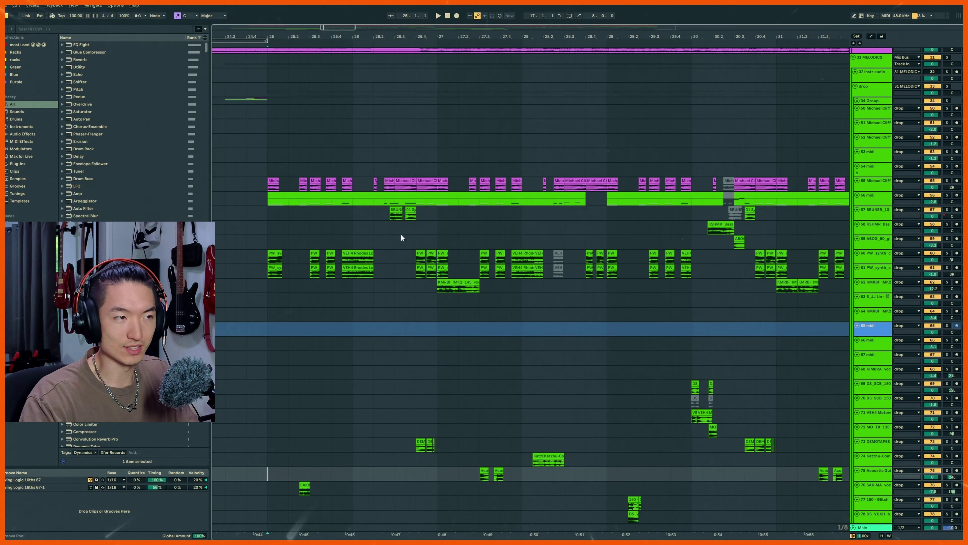
- Play the soloed BRUNER clip on track 57 in bar 26 and the KMRBI clip on track 62 at bar 27
left_click(867, 212)
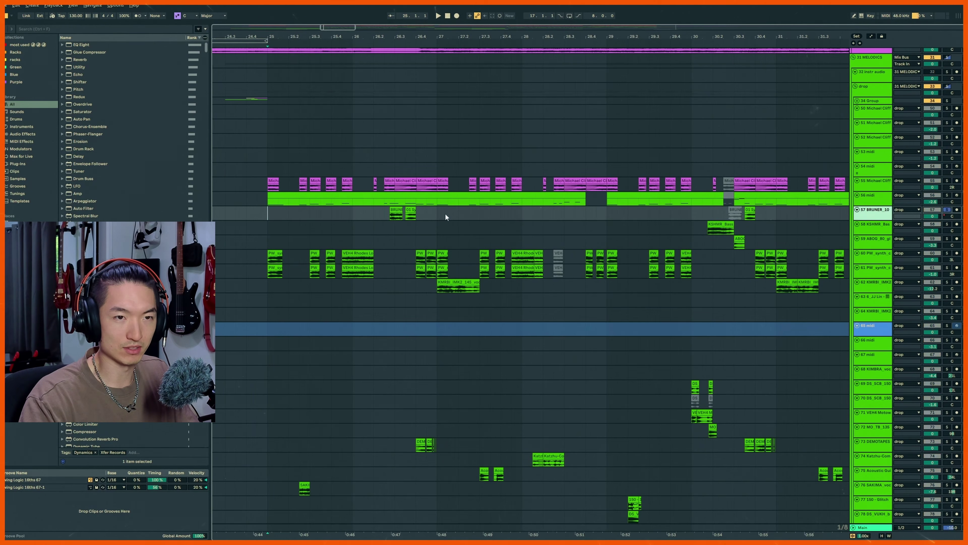
left_click(397, 209)
key("space")
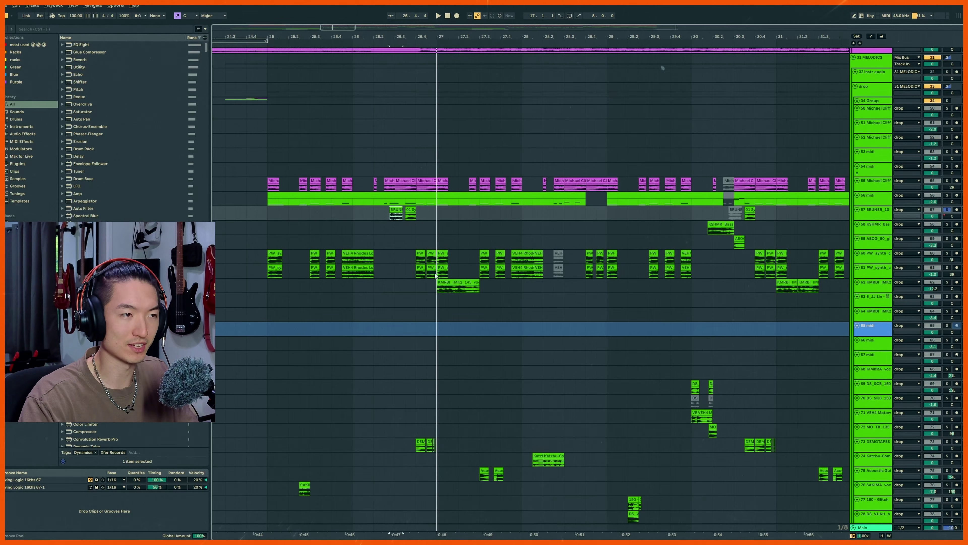
left_click(443, 283)
key("space")
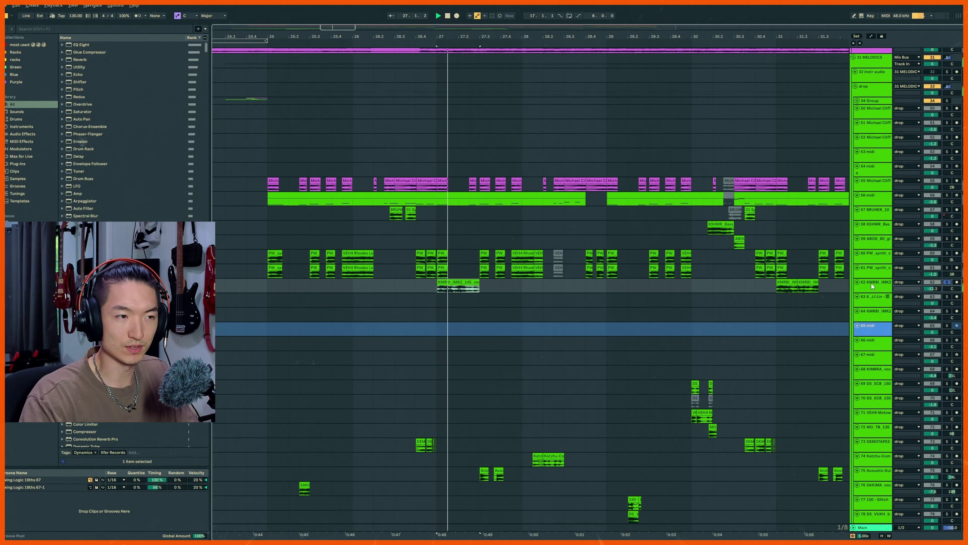
- Audition the soloed midi clip on track 80 at bar 25, the SAKIMA clip on track 76 and the synth clips on track 79
scroll(501, 265, "down", 10)
scroll(502, 271, "left", 3)
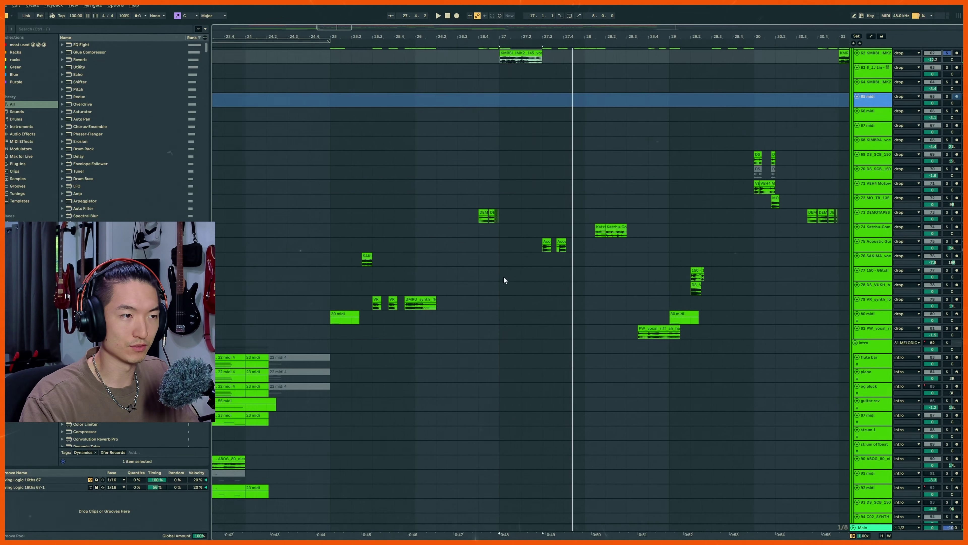
scroll(503, 277, "up", 3)
left_click(353, 394)
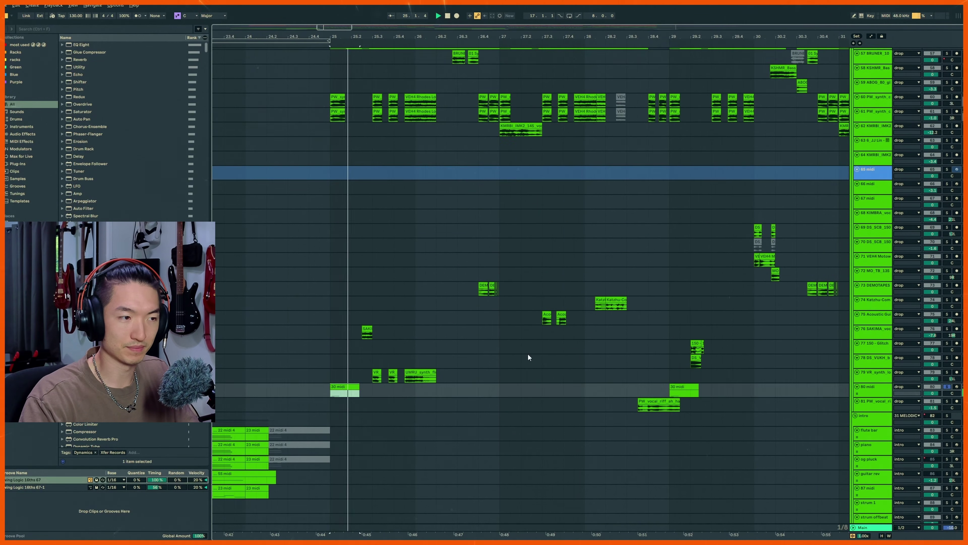
left_click(368, 328)
left_click(377, 377)
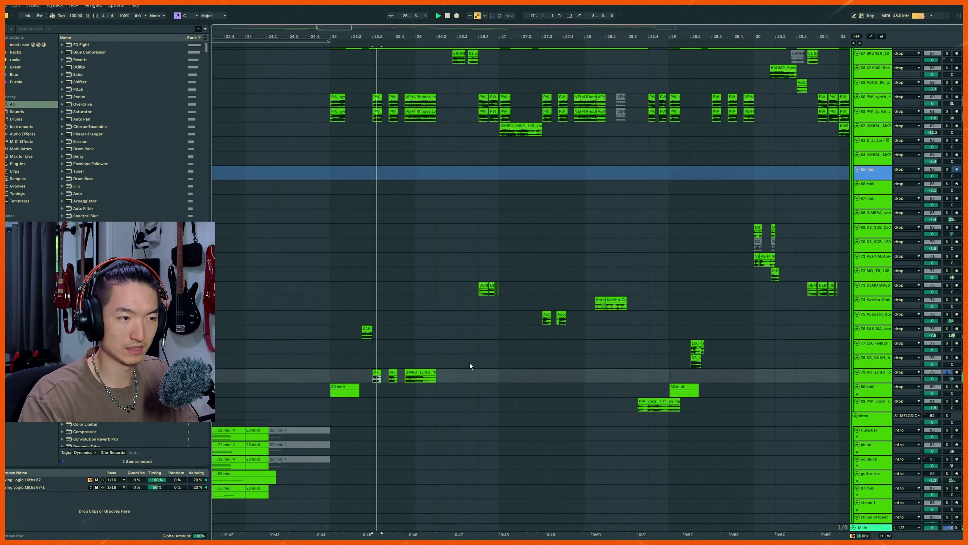
key("space")
scroll(394, 380, "up", 2)
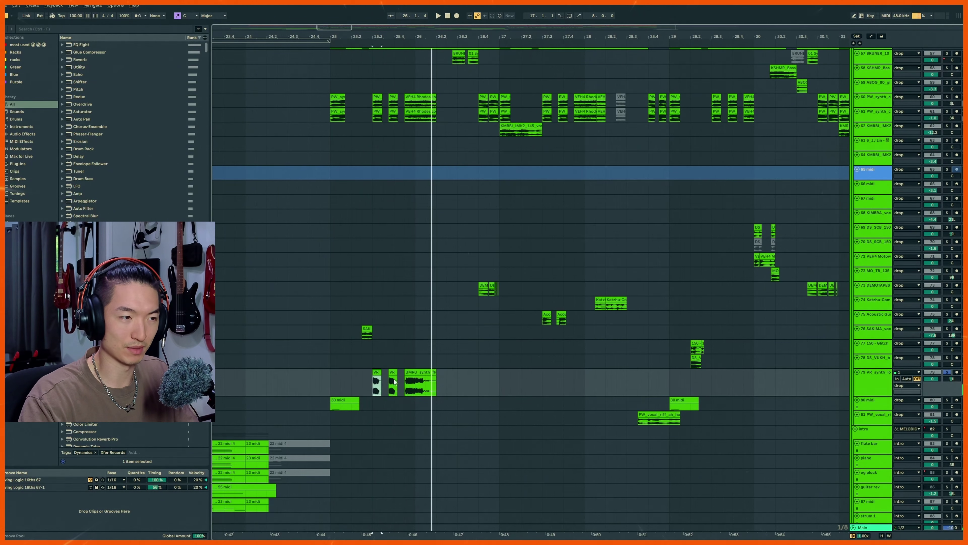
left_click(419, 375)
scroll(460, 362, "down", 4)
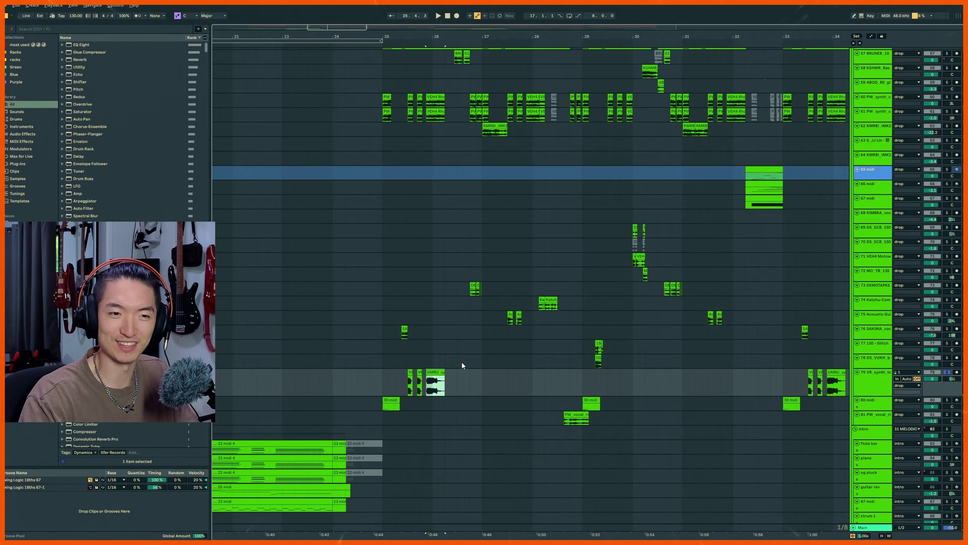
- Return the start point to bar 25, fold the drop group's tracks to minimal height and select the drop group
scroll(470, 341, "down", 2)
scroll(390, 288, "up", 5)
left_click(334, 268)
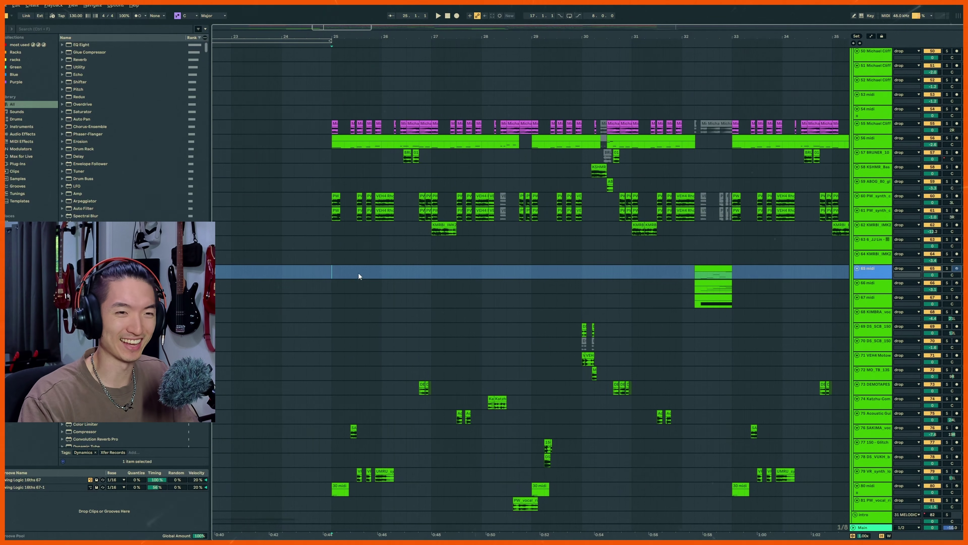
left_click(858, 253, "alt")
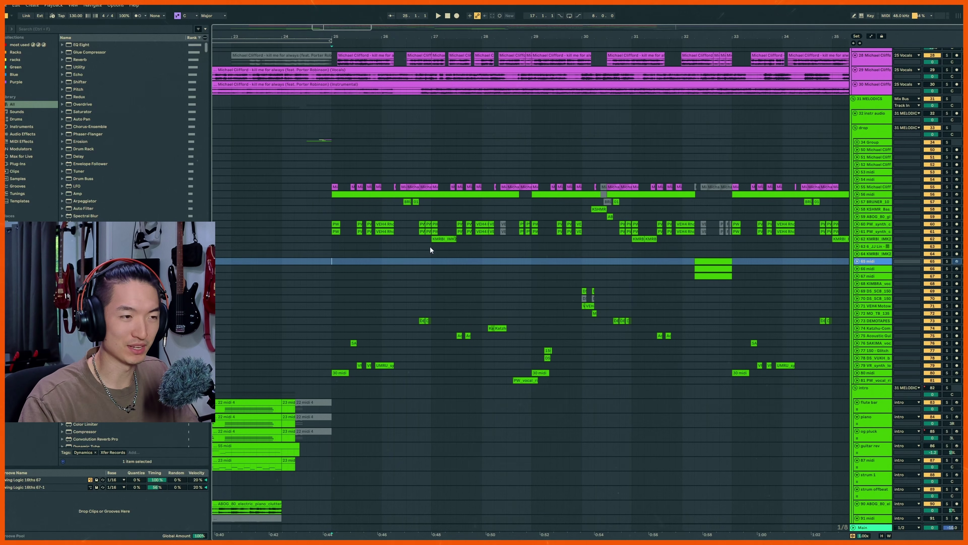
scroll(423, 284, "up", 5)
scroll(470, 287, "right", 2)
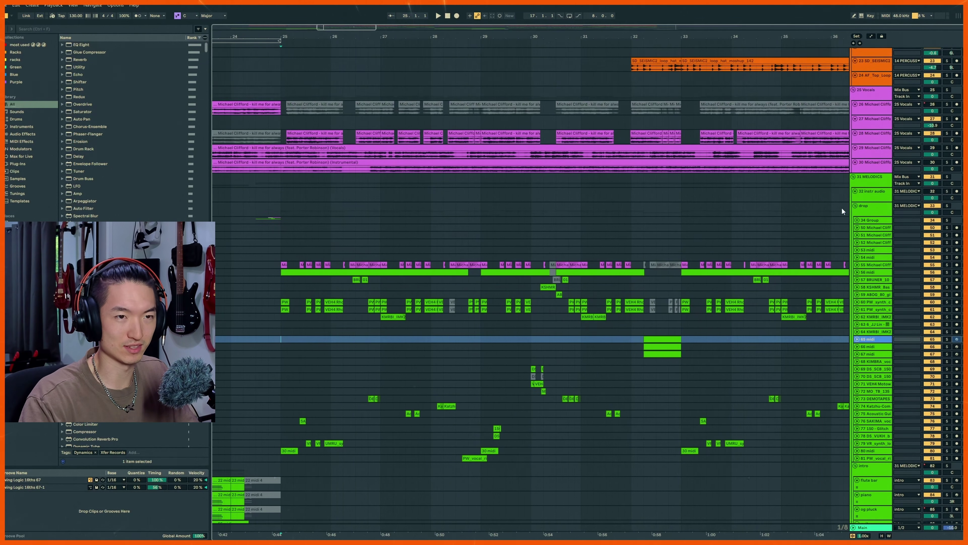
left_click(874, 213)
- Enlarge tracks 65, 66 and 67 and play the soloed track 65 midi clip leading into bar 33
scroll(674, 294, "left", 2)
scroll(746, 338, "up", 1)
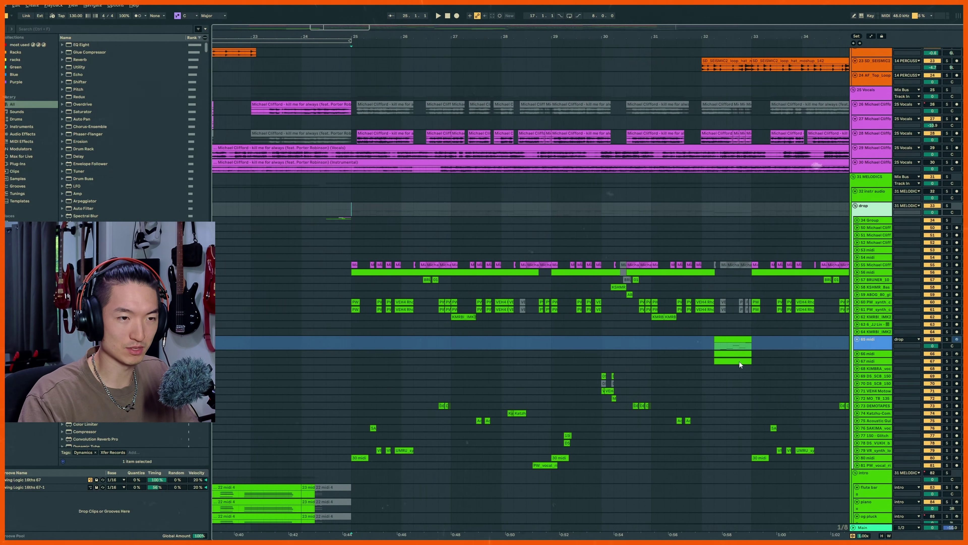
scroll(740, 359, "up", 2)
scroll(737, 372, "up", 2)
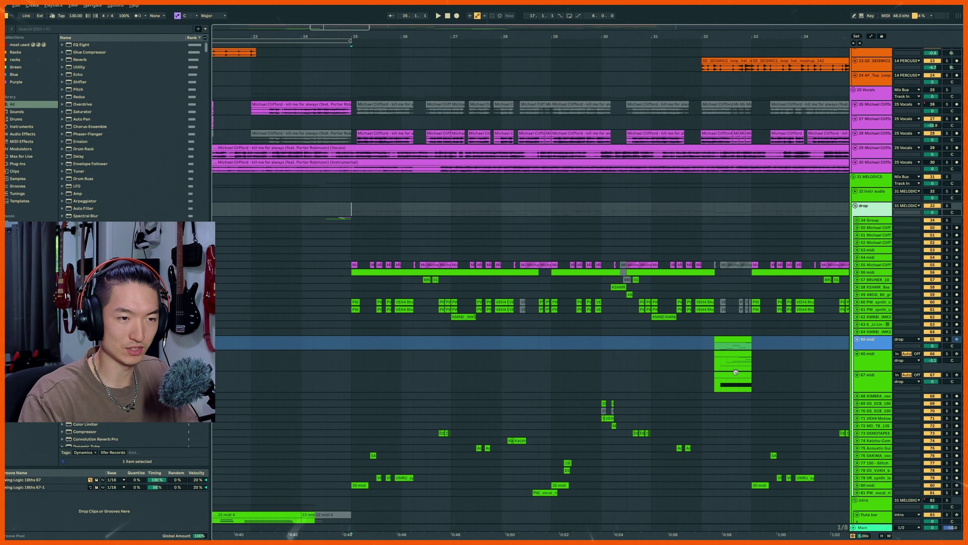
left_click(735, 346)
key("space")
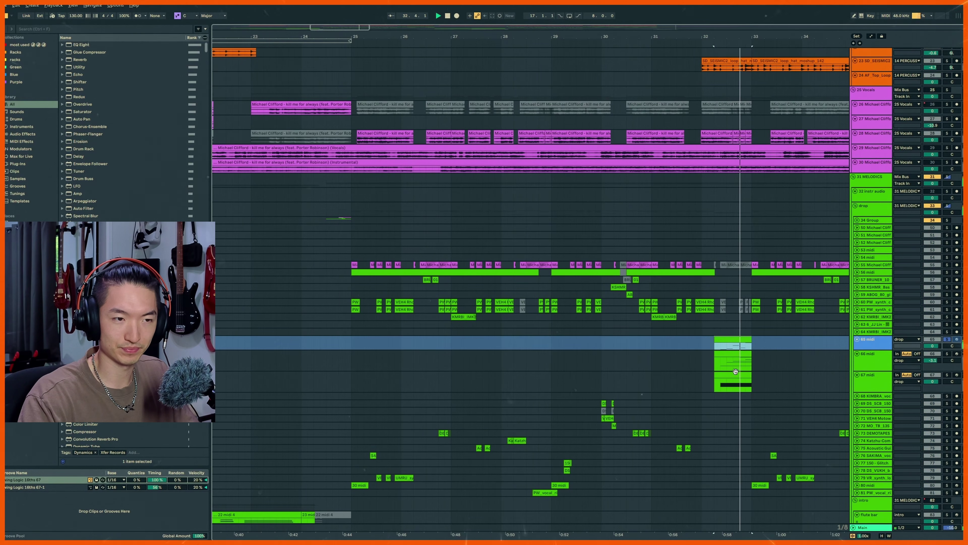
- Play the soloed midi clips on tracks 66 and 67 before bar 33, one after the other
left_click(735, 355)
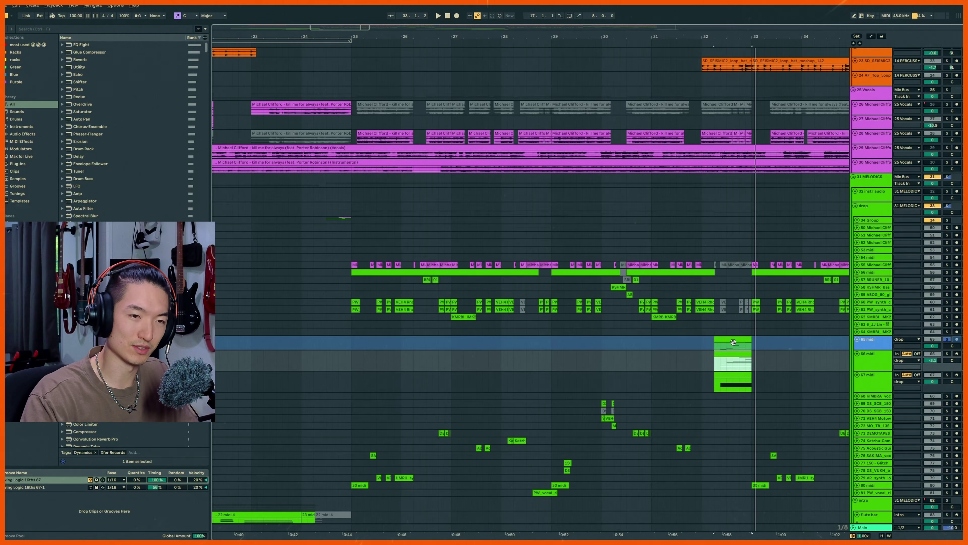
key("space")
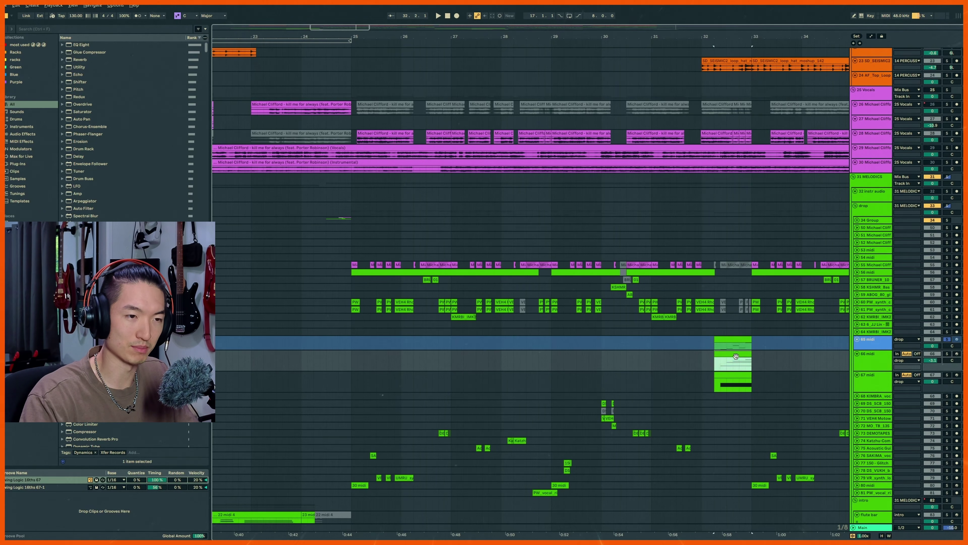
key("space")
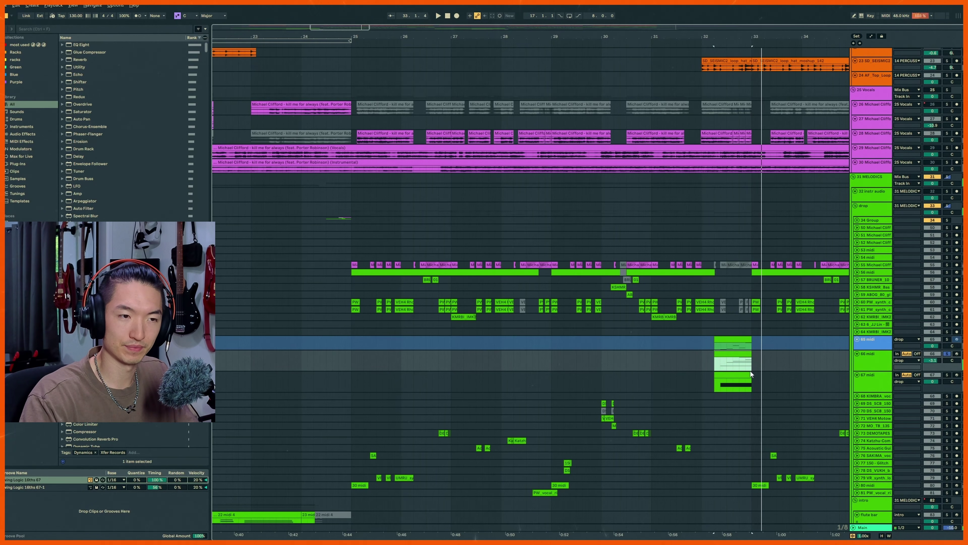
left_click(729, 375)
scroll(746, 334, "down", 2)
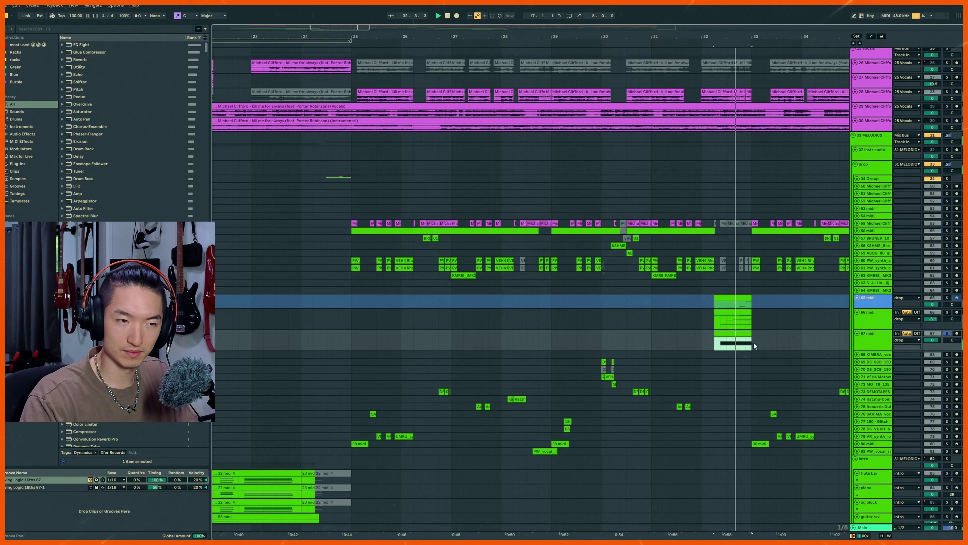
- Solo tracks 65, 66 and 67 together and play their layered clips into bar 33
left_click(947, 298, "ctrl")
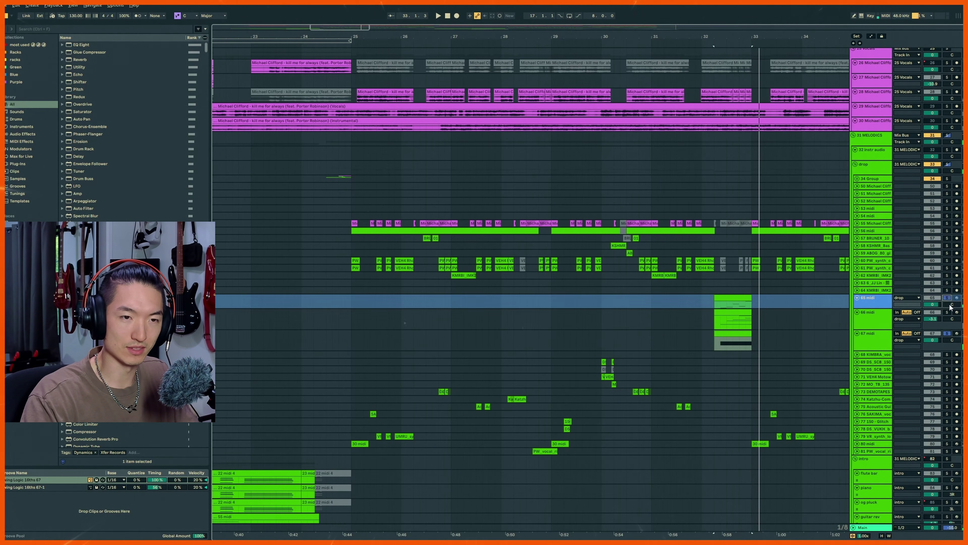
left_click(947, 313, "ctrl")
key("space")
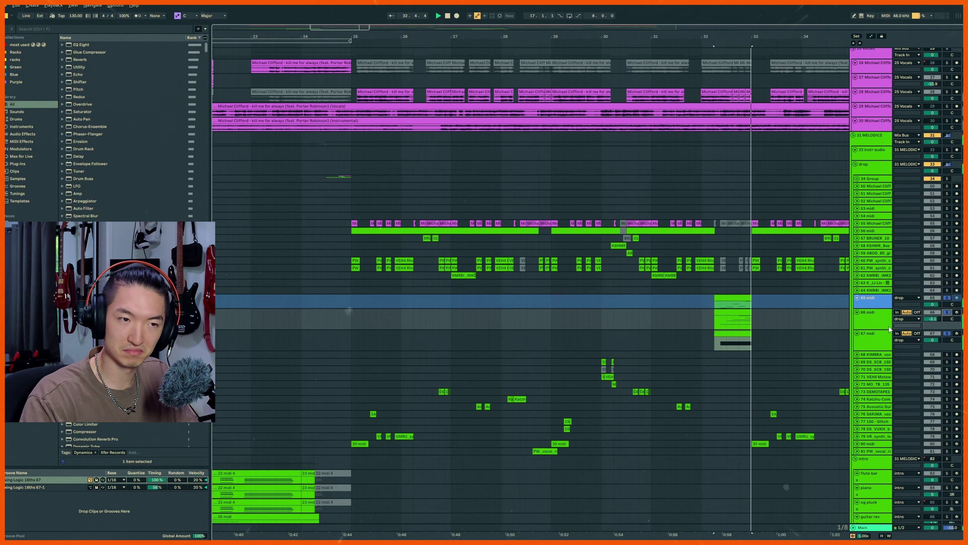
key("space")
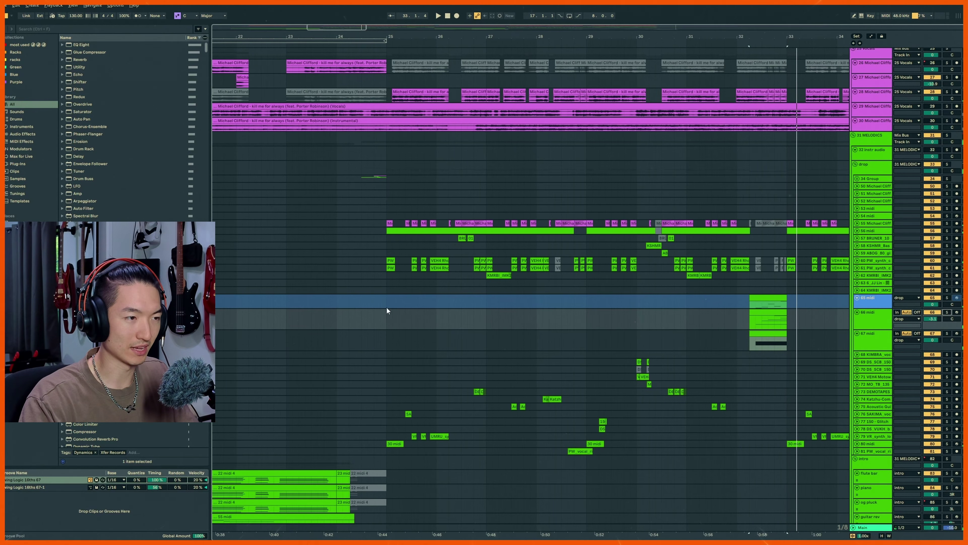
- Enlarge track 56's MIDI clips and play the full drop group from bar 25
left_click(387, 311)
scroll(396, 316, "down", 1)
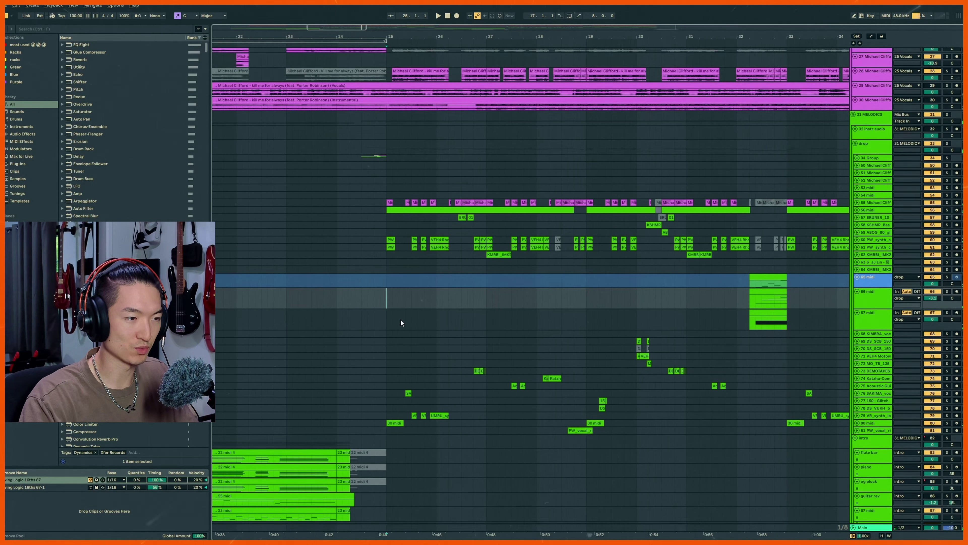
left_click(881, 150)
left_click(471, 214)
key("space")
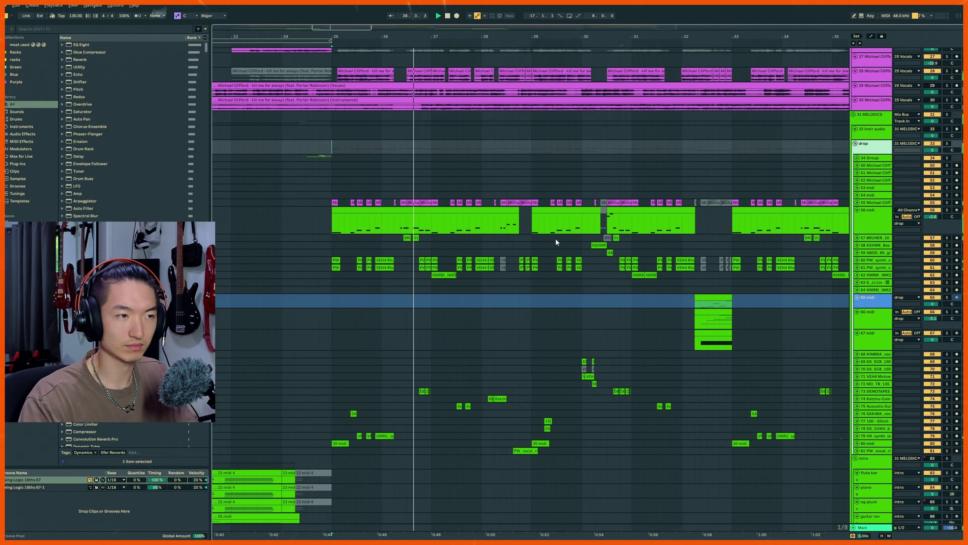
scroll(558, 267, "left", 2)
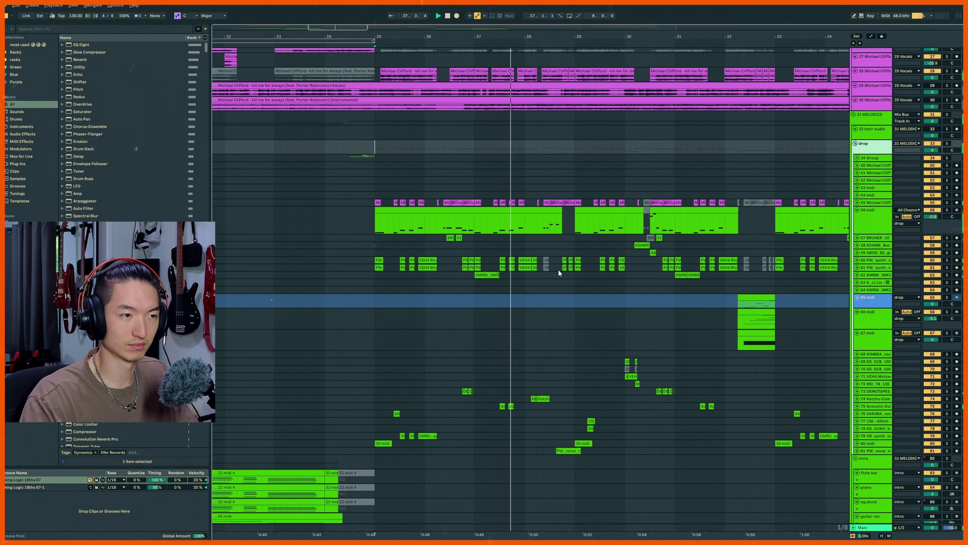
- Follow the drop's playback across its layers past bar 33, stop it and set the start point at bar 31
key("h")
scroll(572, 287, "down", 3)
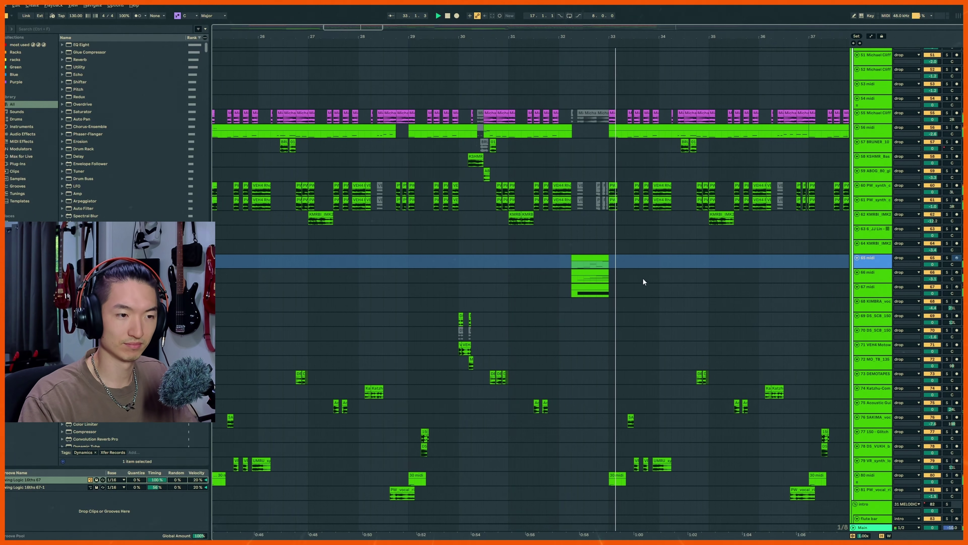
scroll(607, 271, "down", 5)
key("space")
key("h")
left_click(573, 282)
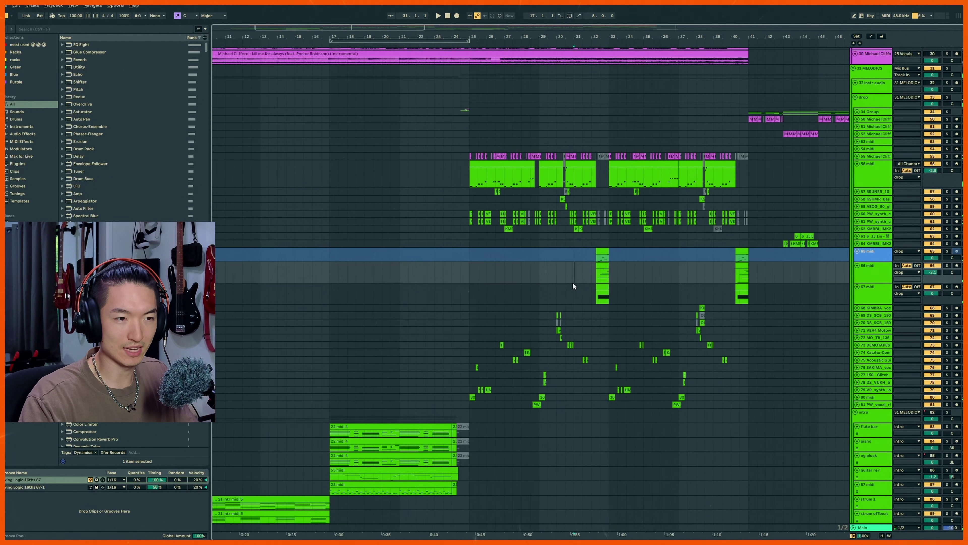
- Place the start point at bar 25 and mark the drop's first section from bar 25 to 41 on track 67
left_click(473, 289)
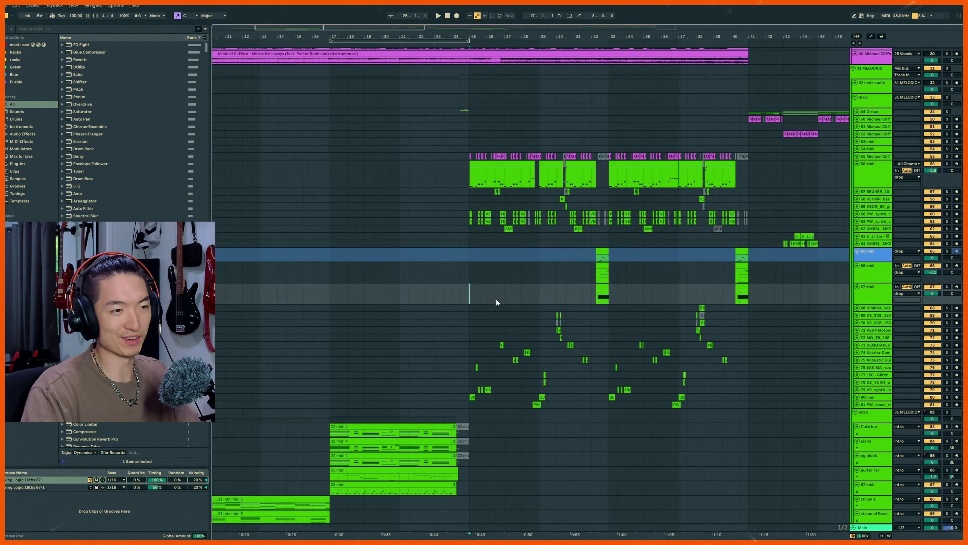
scroll(555, 299, "up", 2)
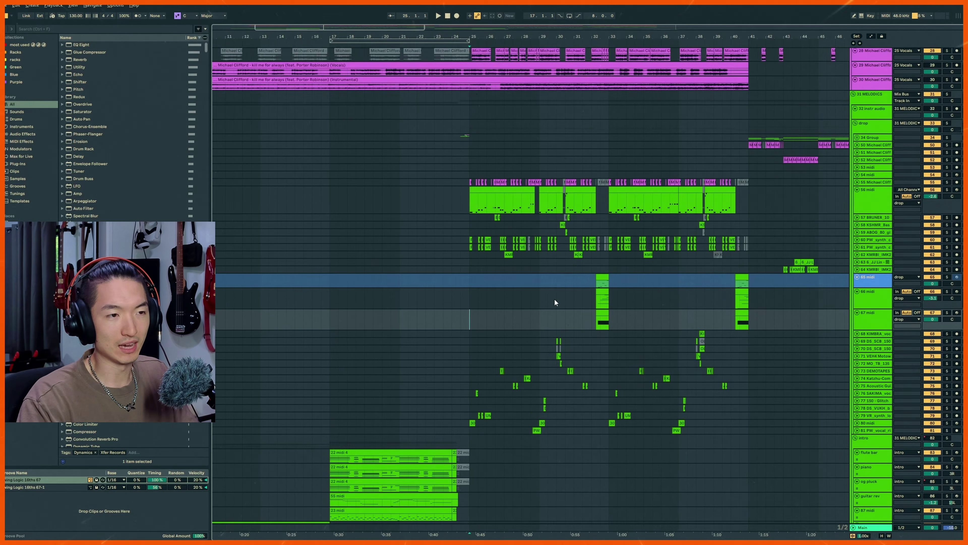
scroll(555, 299, "right", 3)
scroll(553, 301, "left", 2)
key("h")
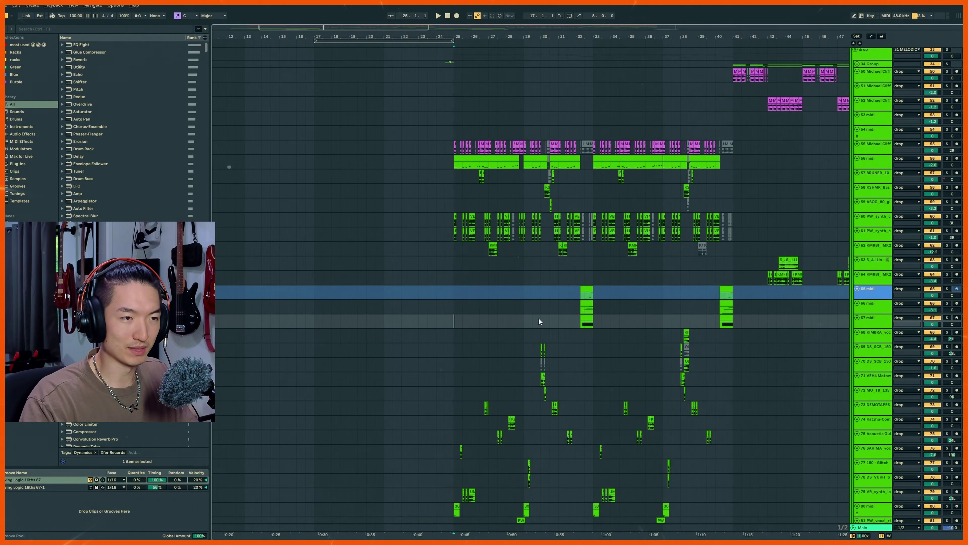
key("h")
left_click_drag(454, 326, 730, 320)
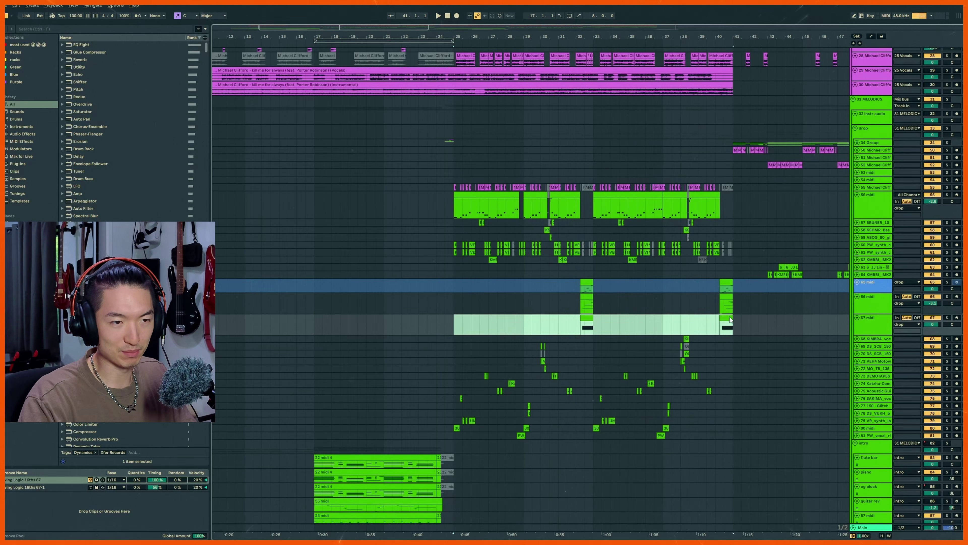
scroll(614, 339, "up", 2)
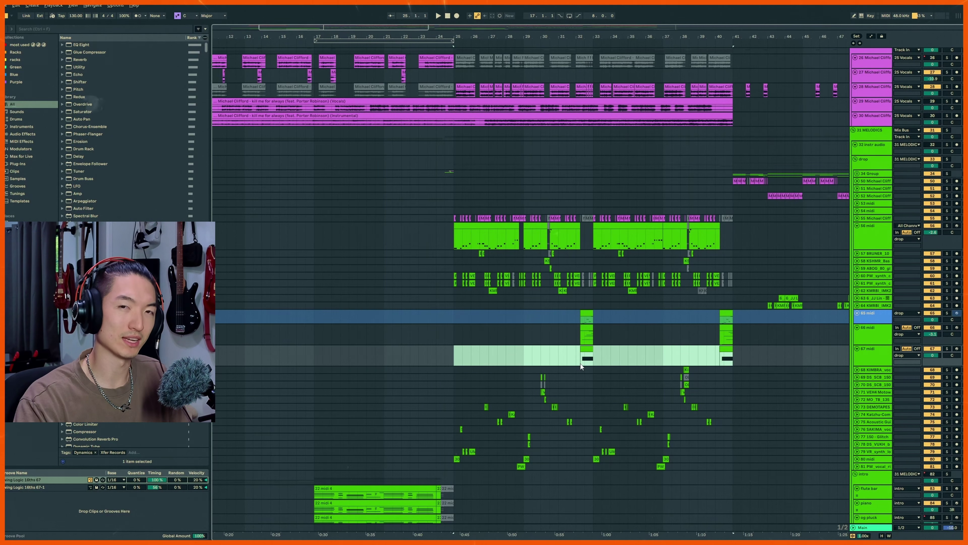
- Solo track 28 and play its vocal chops from the drop's second section after bar 41
scroll(580, 364, "right", 5)
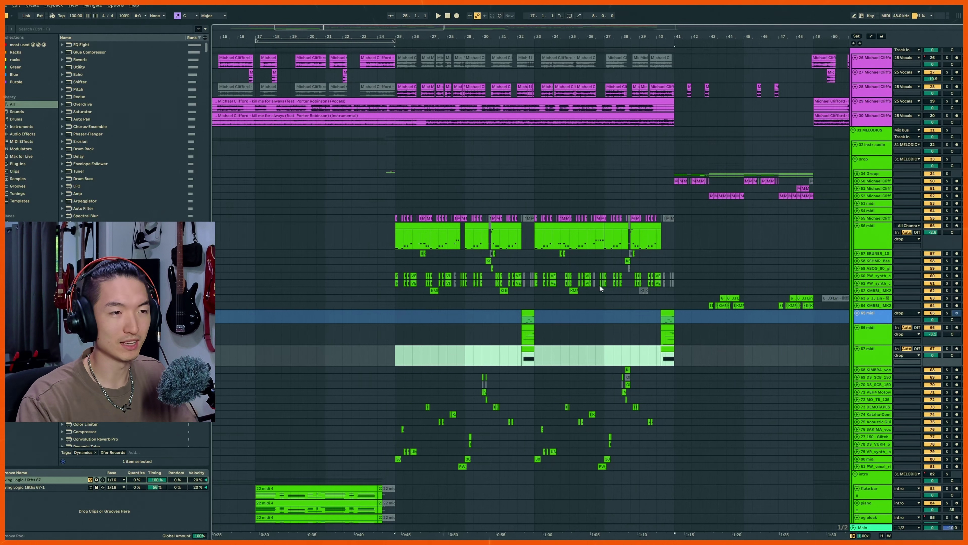
scroll(530, 282, "up", 4)
scroll(549, 293, "up", 1)
scroll(487, 332, "up", 1)
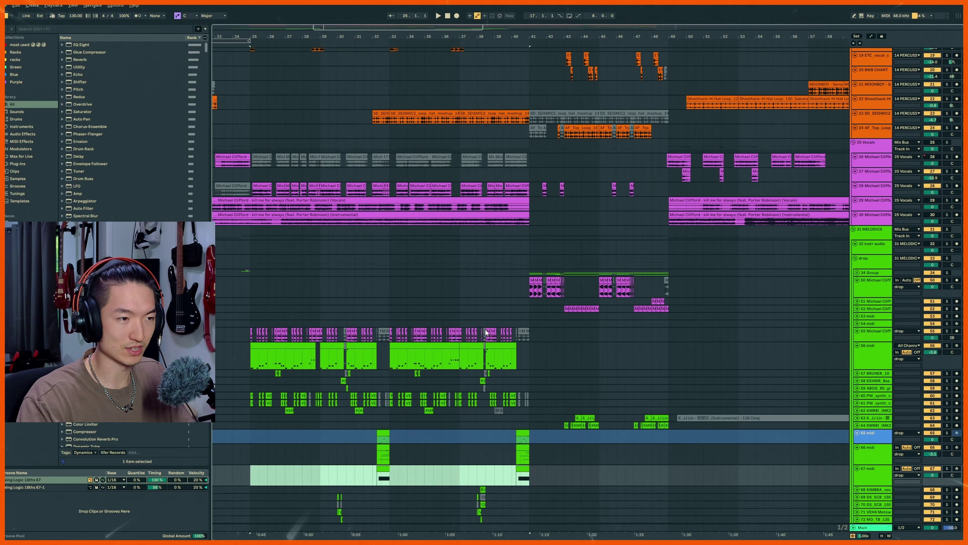
scroll(563, 245, "up", 2)
scroll(563, 245, "up", 3, "ctrl")
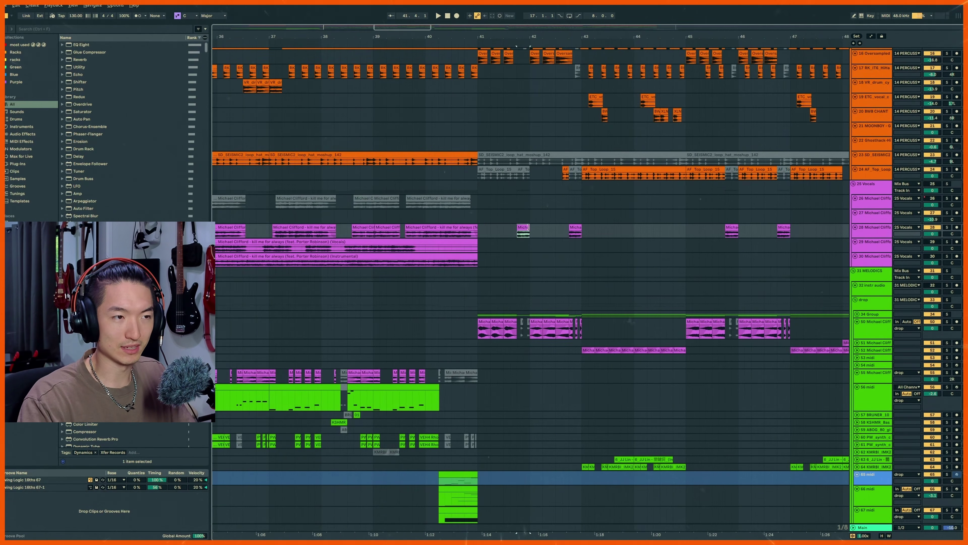
key("space")
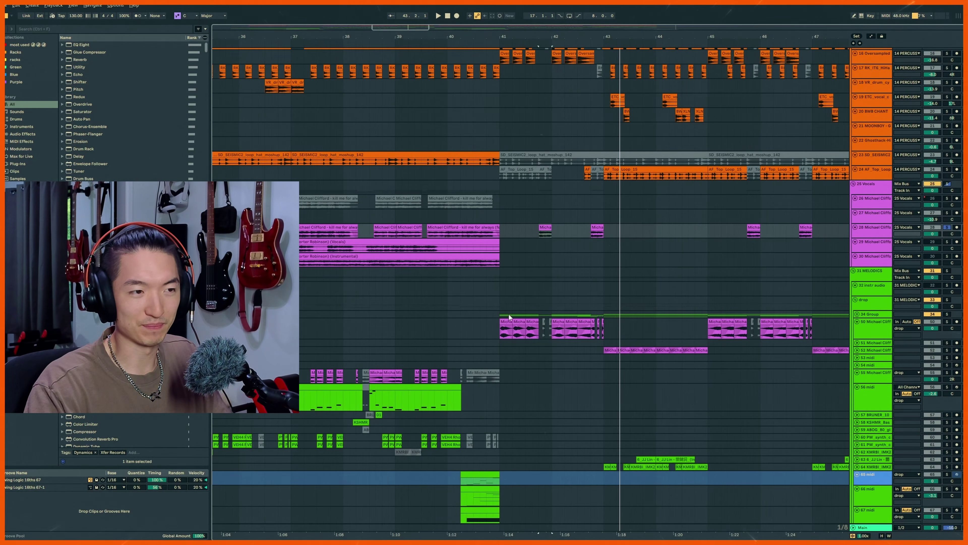
- Unfold group 34, mark its bars 43 to 45 section and set the start point at bar 41
double_click(527, 313)
scroll(526, 315, "down", 5)
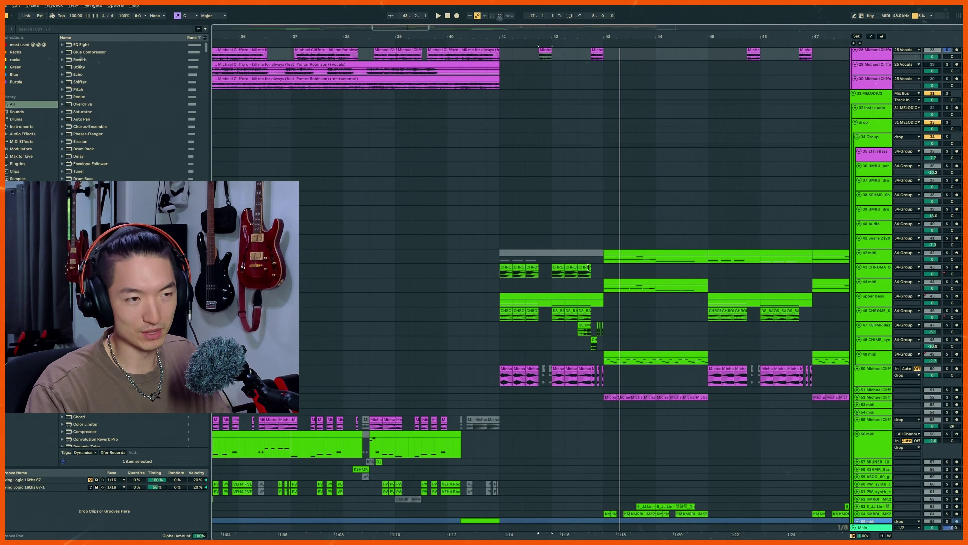
scroll(588, 268, "right", 3)
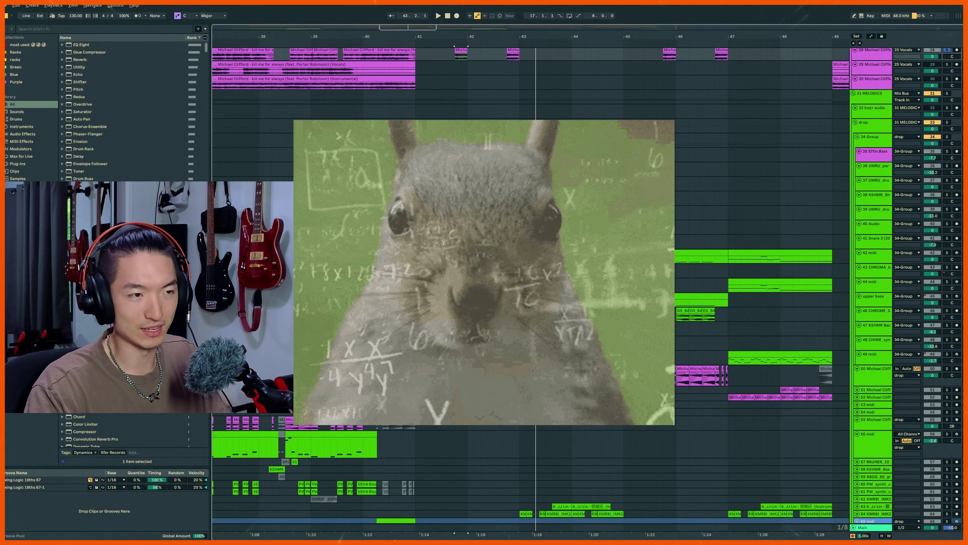
left_click(549, 266)
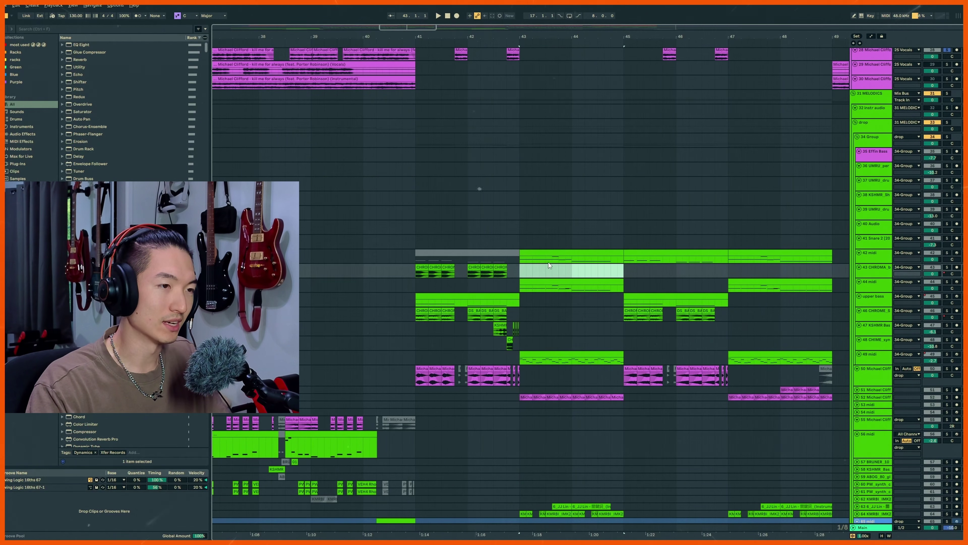
left_click_drag(522, 261, 626, 315)
left_click(419, 292)
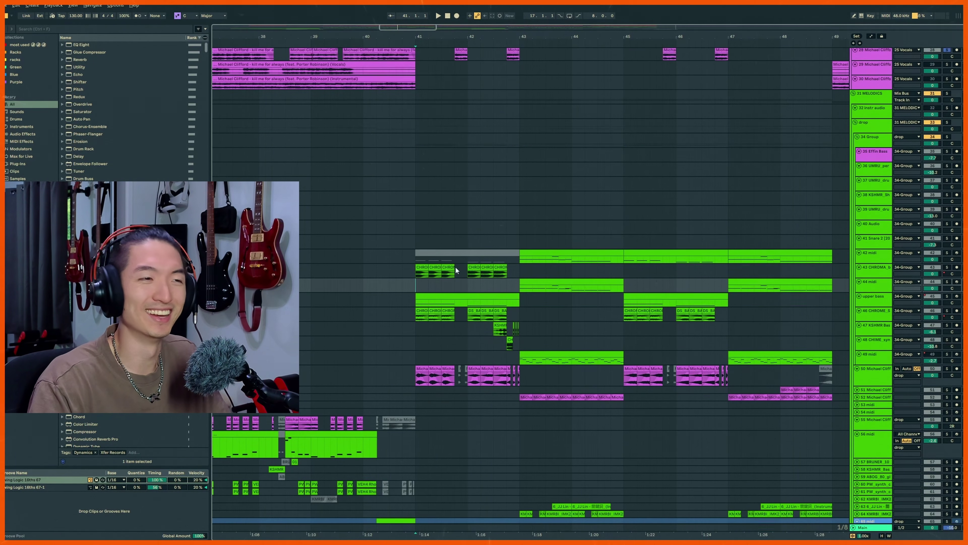
- Solo track 43, the upper bass track and track 46, and play their bass layers from bar 41 to bar 43
scroll(445, 277, "up", 5)
scroll(438, 286, "left", 2)
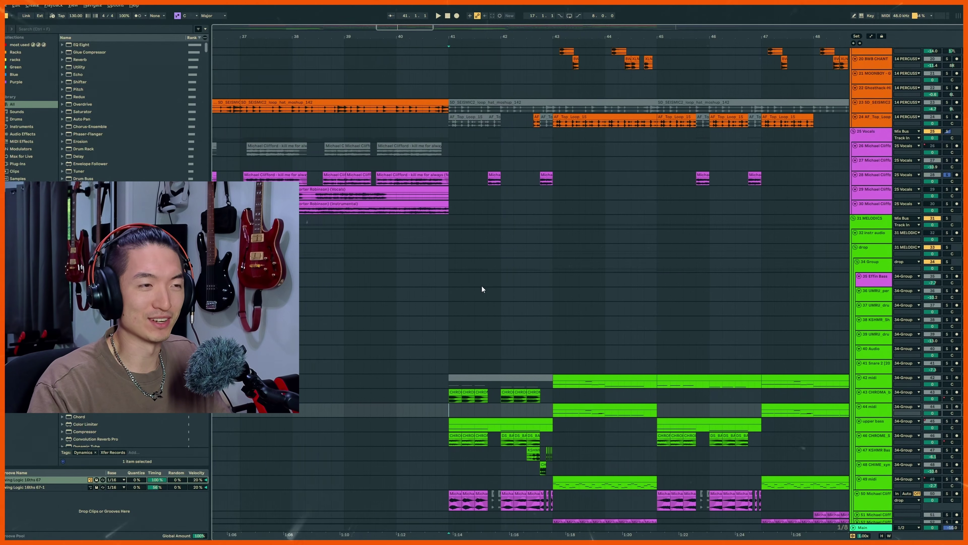
scroll(481, 289, "right", 1)
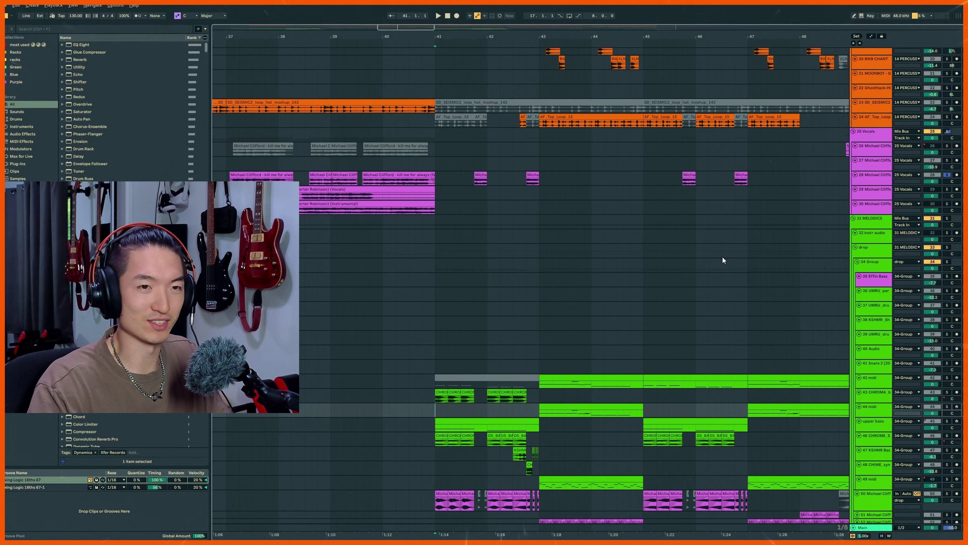
scroll(802, 290, "down", 4)
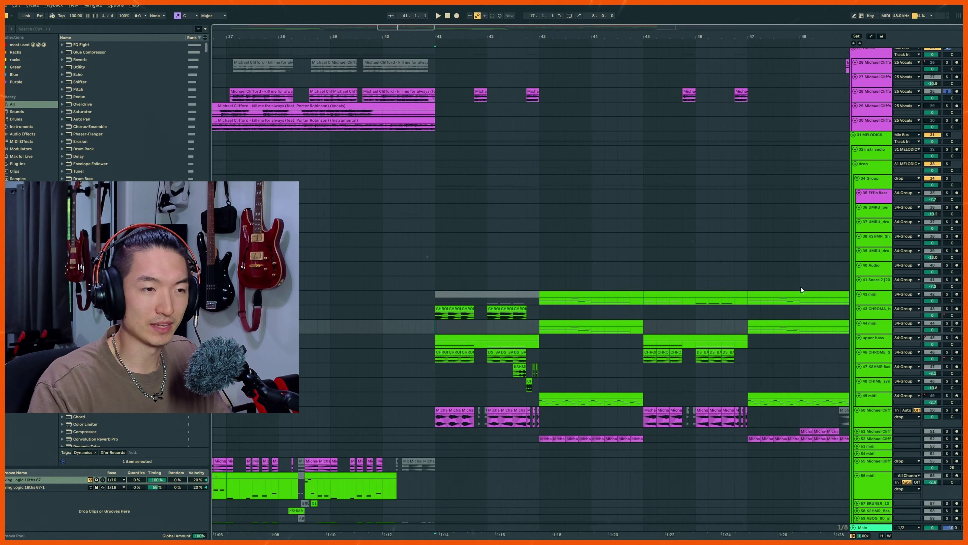
left_click(870, 310)
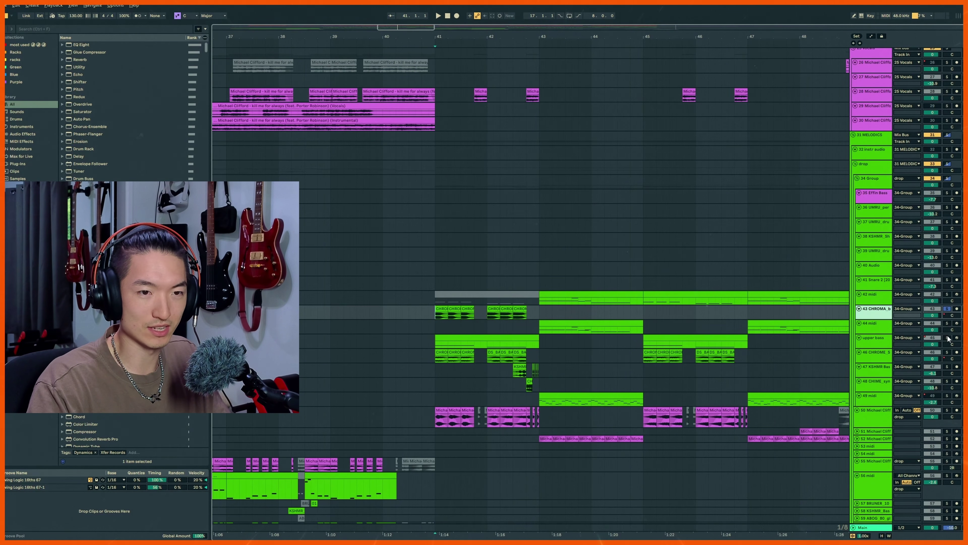
left_click(948, 338)
left_click(948, 352)
key("space")
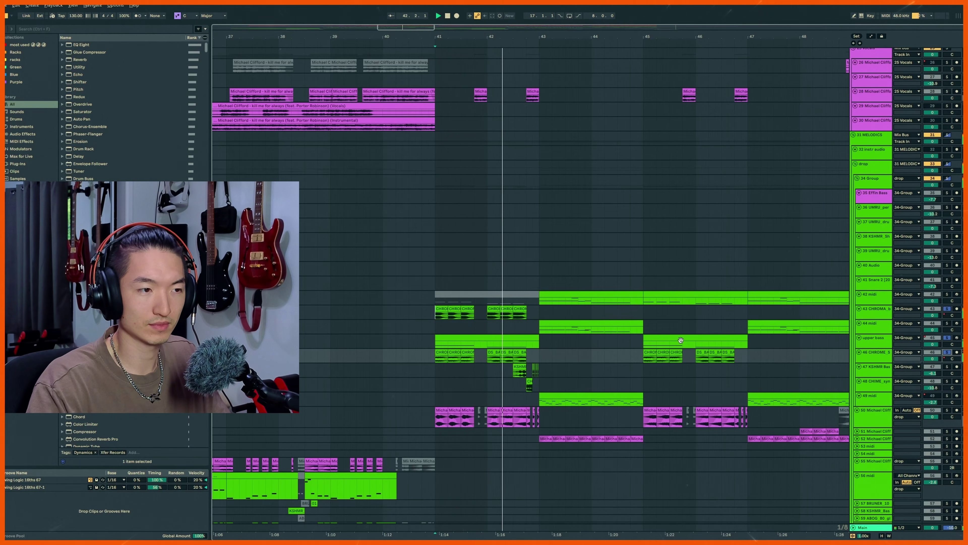
key("space")
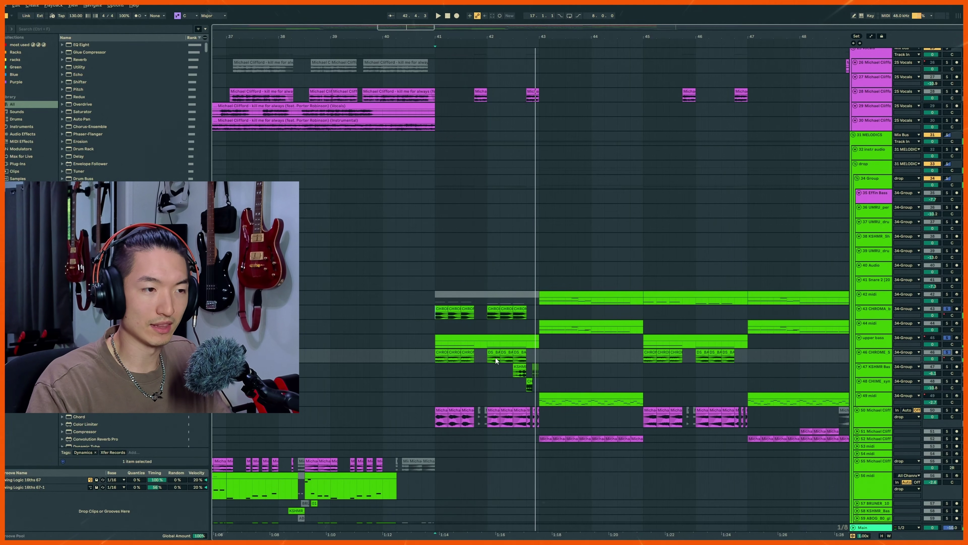
- Reveal the automation lanes to inspect the upper bass track's Output Gain curve, and hide them again
scroll(495, 357, "up", 3)
key("a")
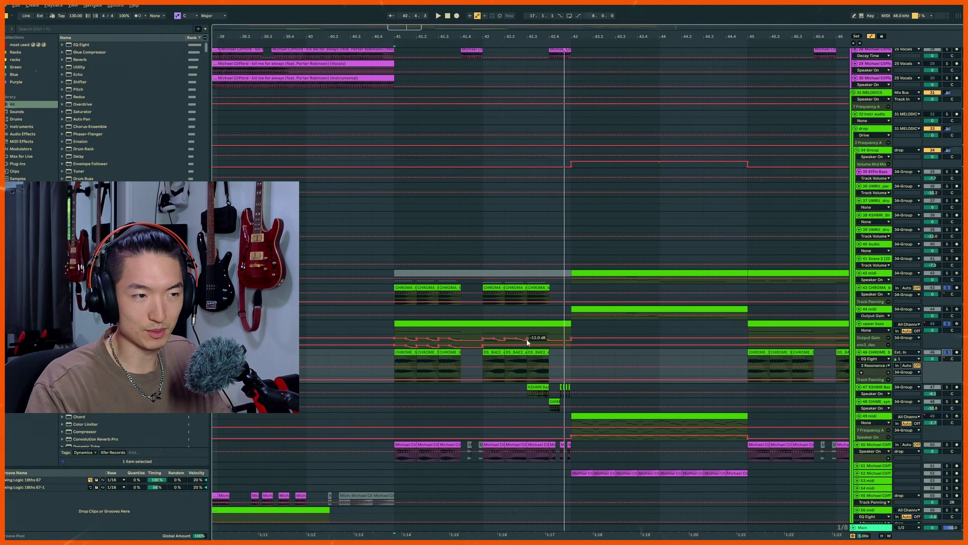
key("a")
scroll(402, 362, "down", 3)
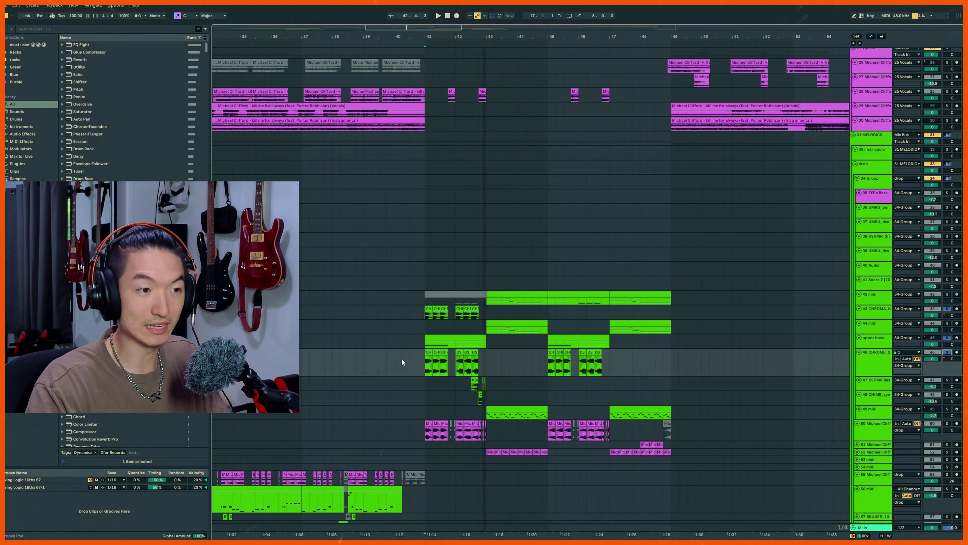
- Play the soloed bass layers from bar 45 briefly and stop
scroll(601, 372, "up", 3)
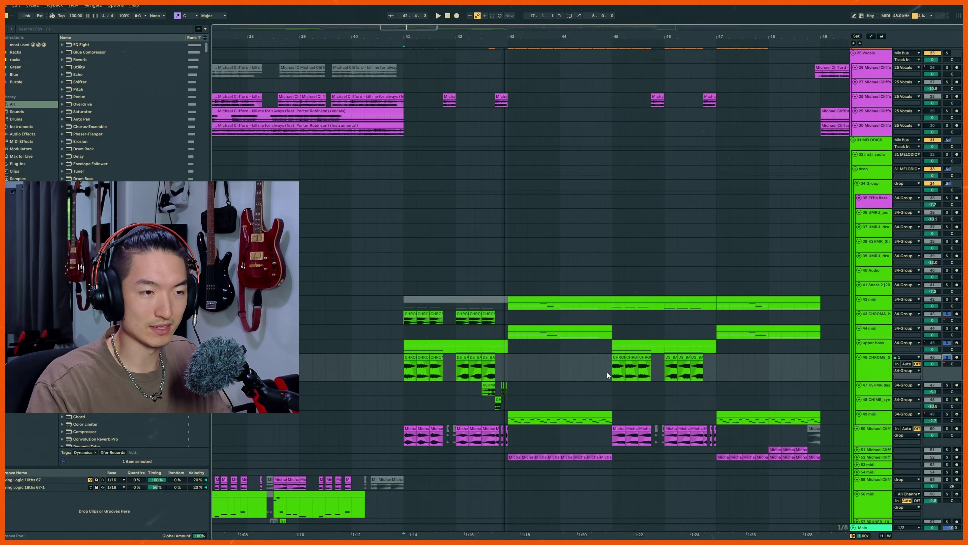
left_click(608, 375)
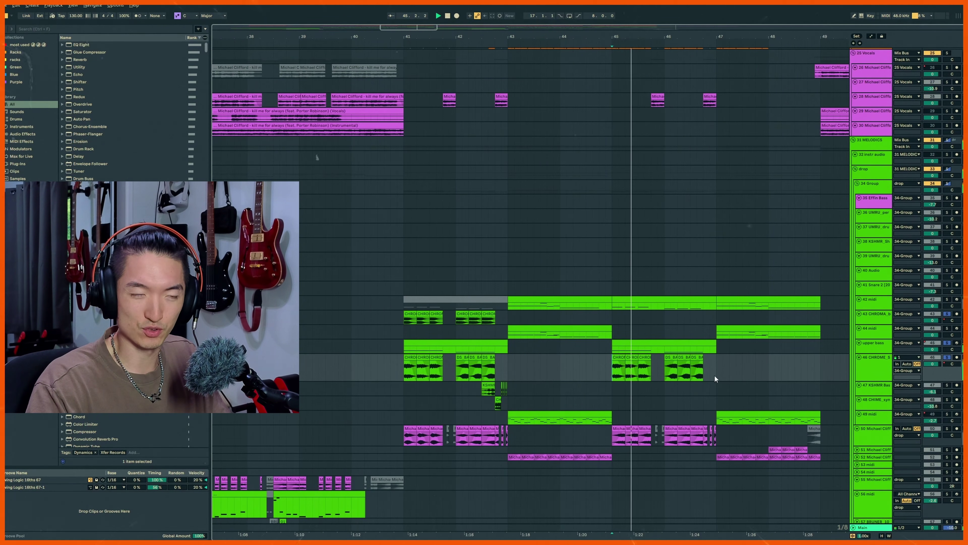
left_click(436, 366)
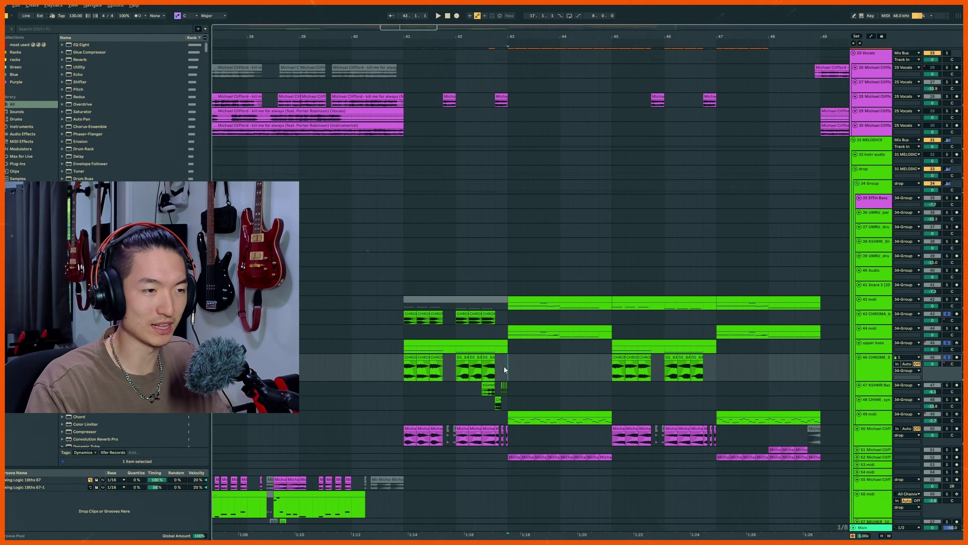
- Mark bars 41 to 43 on track 46 and play that section with all tracks unsoloed
left_click_drag(505, 370, 404, 369)
scroll(494, 255, "up", 10)
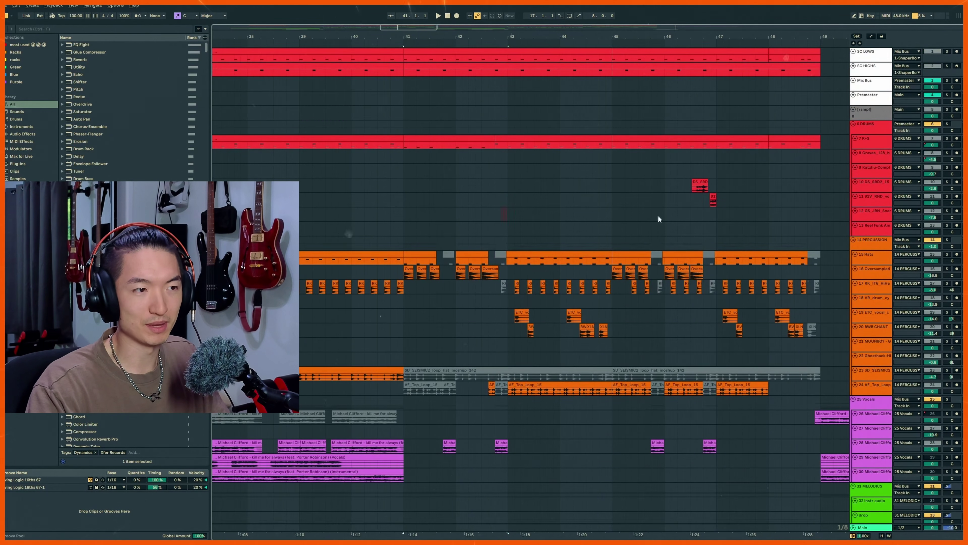
scroll(432, 197, "down", 5)
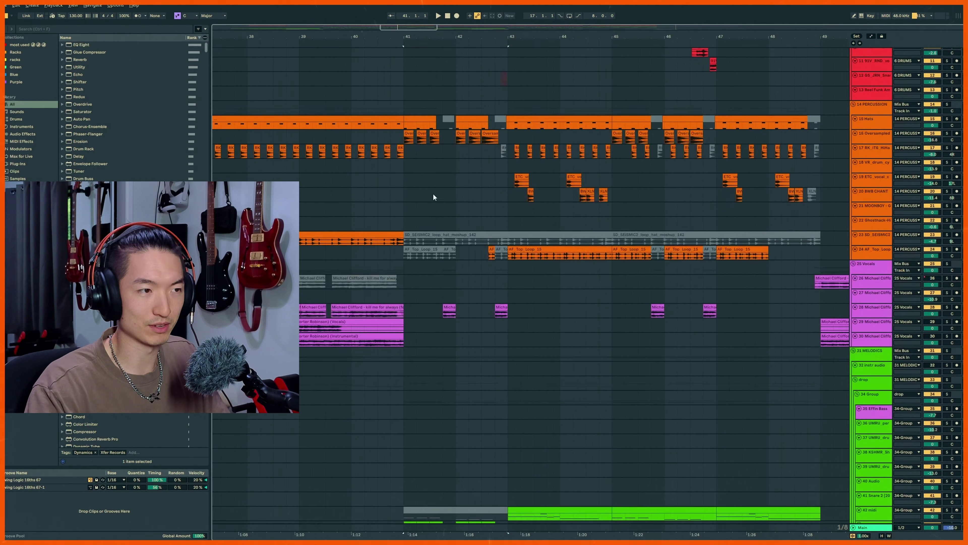
scroll(442, 301, "down", 5)
key("space")
scroll(474, 311, "down", 1)
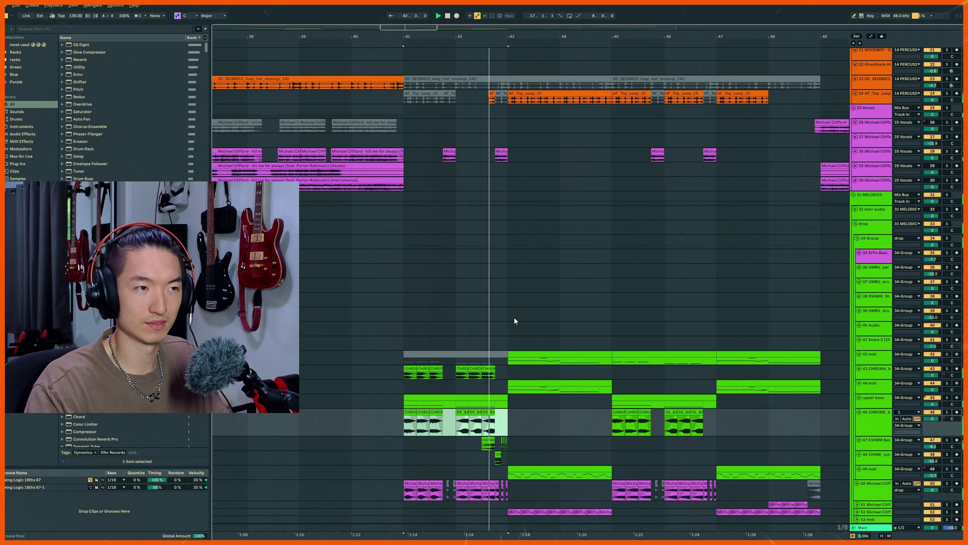
key("space")
- Select the KSHMR bass shot clip on track 47 before bar 43 and play it soloed
left_click(509, 332)
scroll(505, 338, "down", 3)
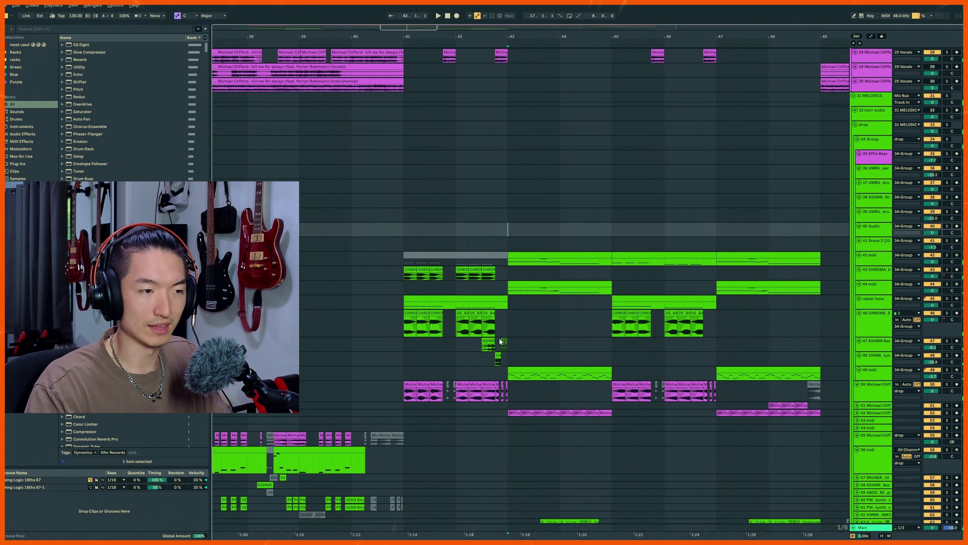
scroll(490, 342, "up", 4)
left_click(490, 342)
scroll(883, 344, "up", 1)
scroll(880, 366, "up", 2)
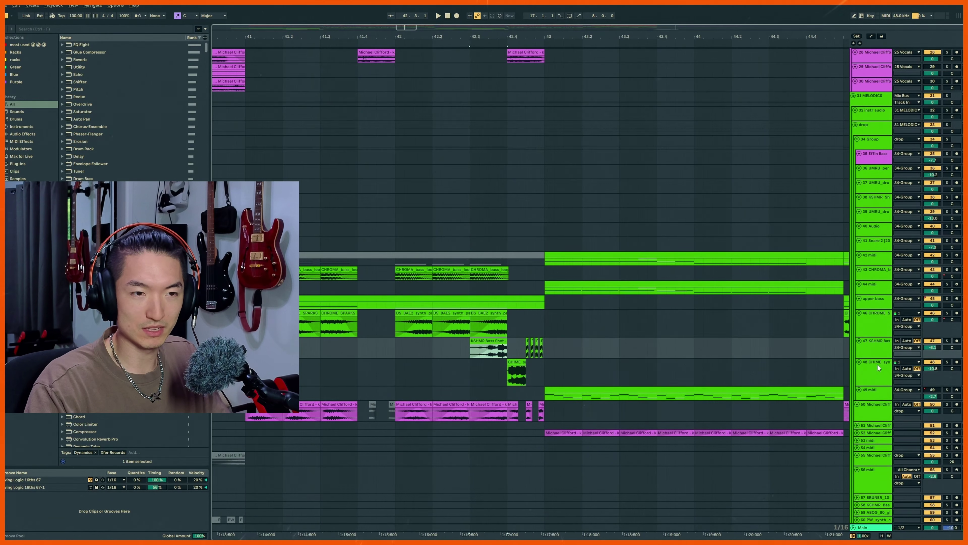
key("s")
key("space")
- Select the synth one-shot clip on track 48 before bar 43 and play it soloed
left_click(520, 372)
key("s")
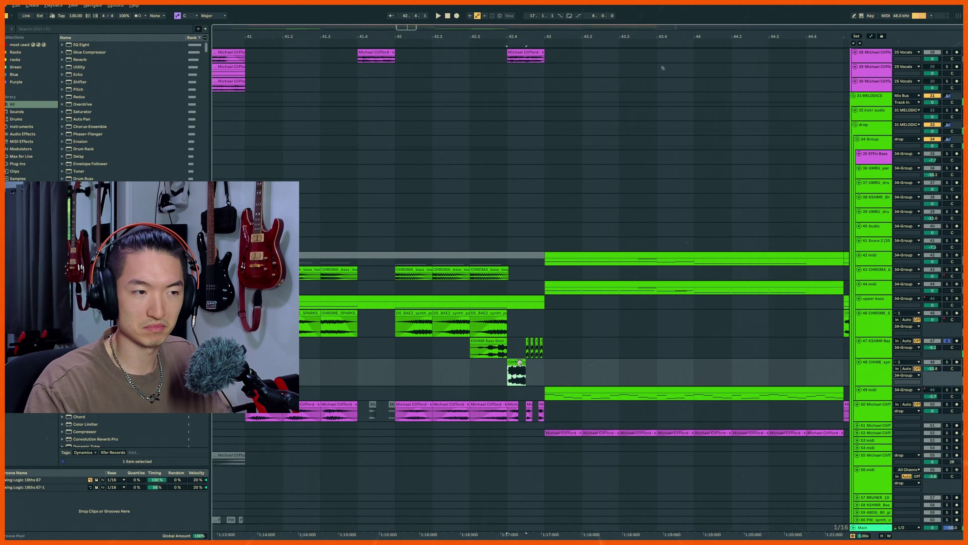
key("space")
key("space")
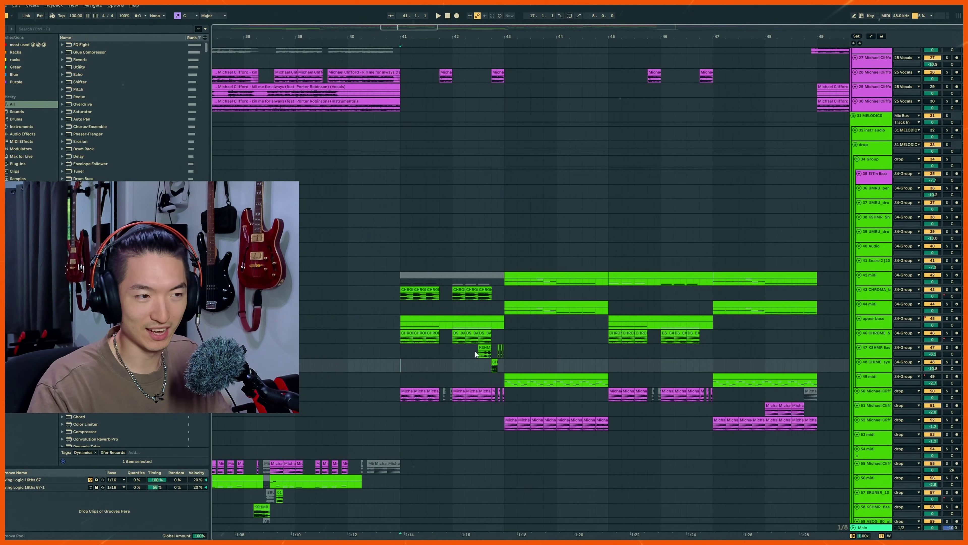
- Solo track 50 and play its vocal chops from bar 41 to bar 43
left_click(502, 354)
scroll(558, 347, "down", 3)
left_click(558, 348)
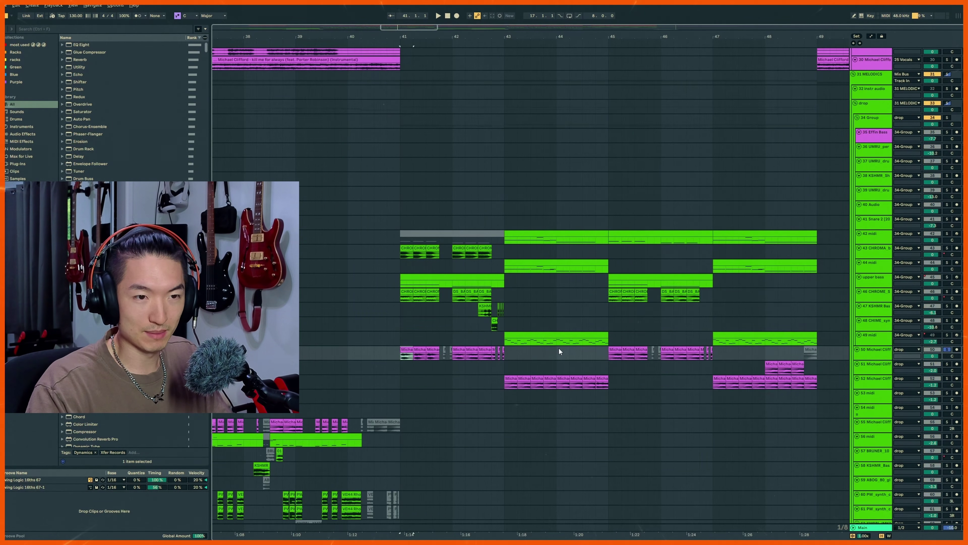
key("s")
key("space")
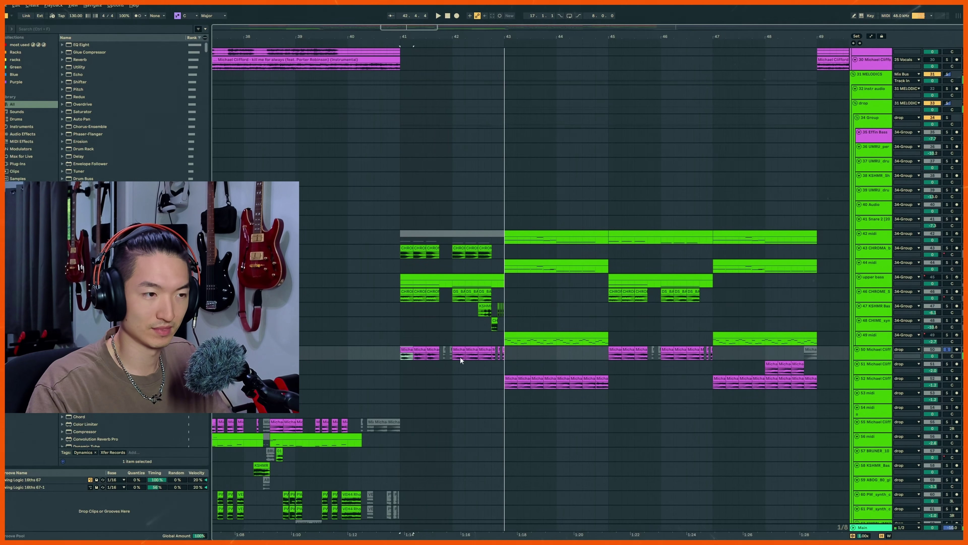
- Select the earlier vocal chop on track 55, and open the waveform of the track 50 chop at bar 42 for comparison
scroll(471, 387, "left", 5)
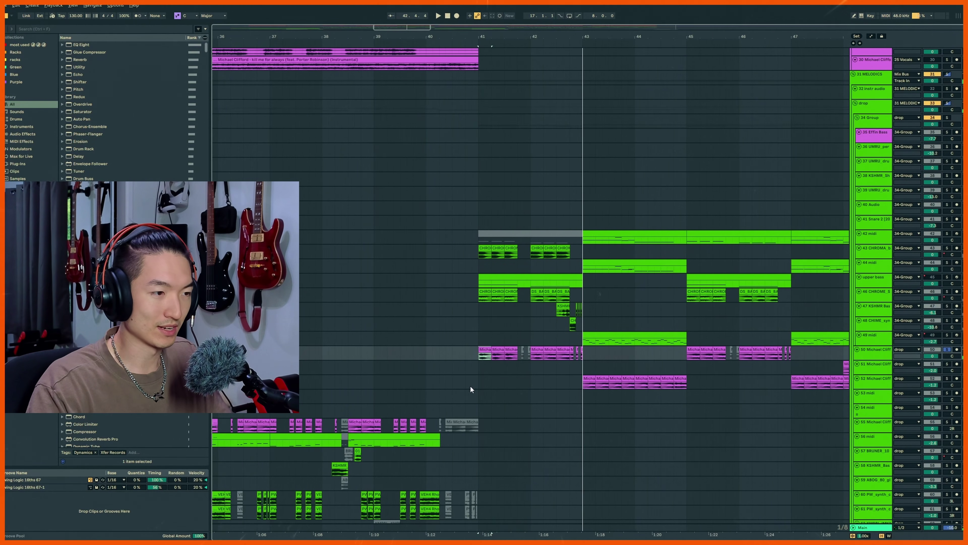
left_click(368, 422)
scroll(495, 403, "up", 5)
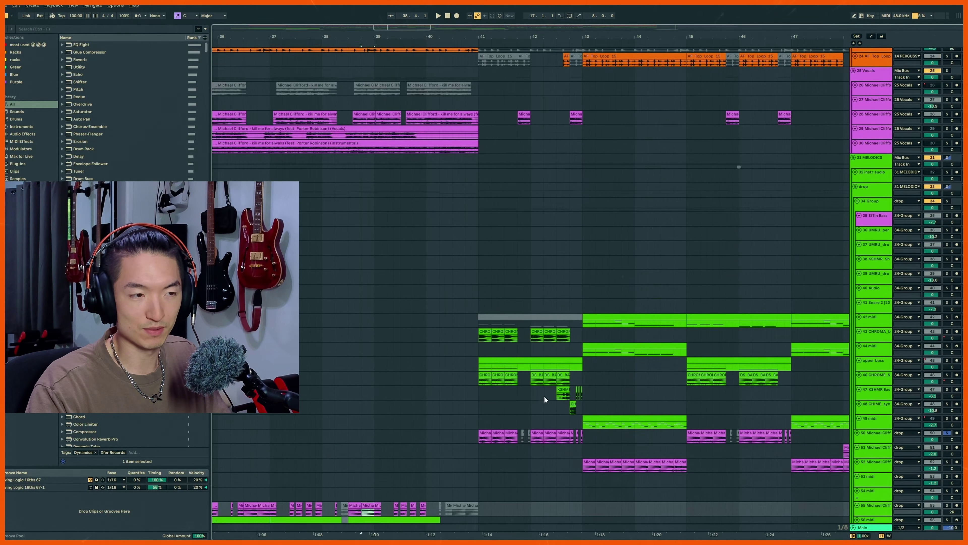
scroll(498, 401, "right", 7)
double_click(428, 433)
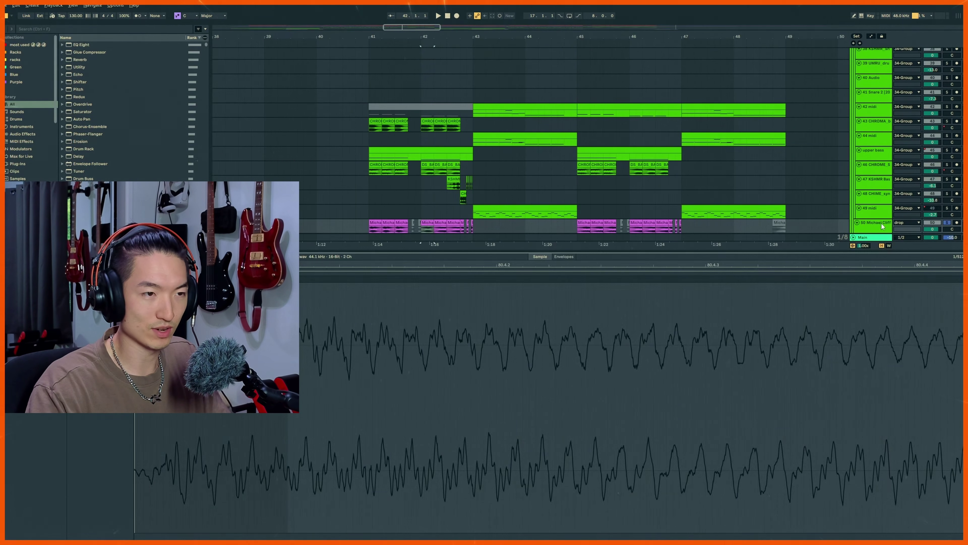
key("shift+Tab")
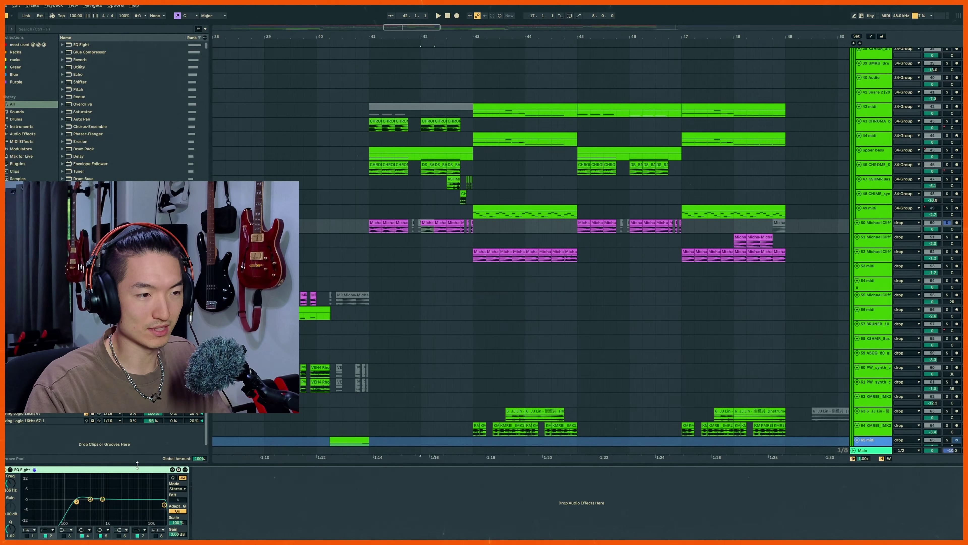
- Select the MIDI clip on track 42 from bar 43 to 45 and play it soloed
scroll(387, 314, "up", 4)
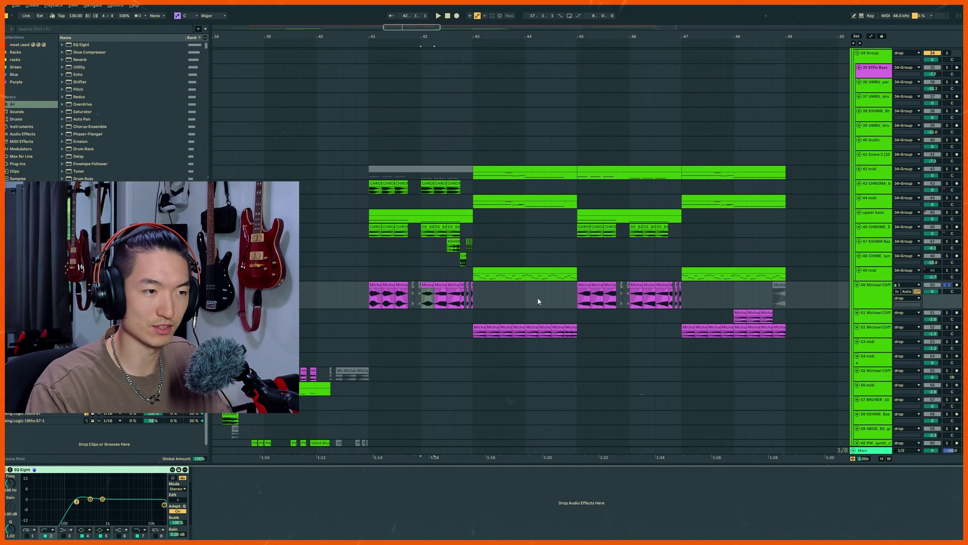
left_click(497, 275)
scroll(525, 283, "up", 4)
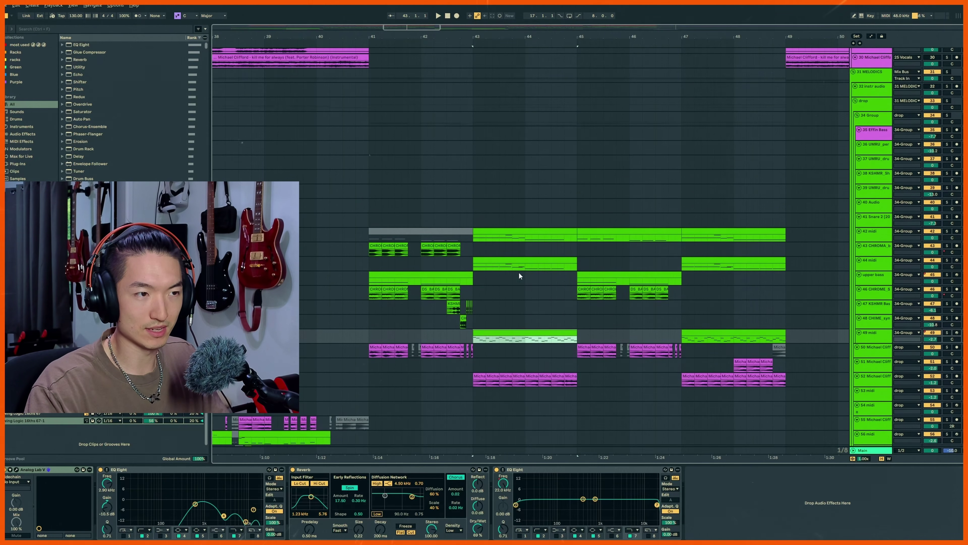
left_click(518, 263)
left_click(516, 233)
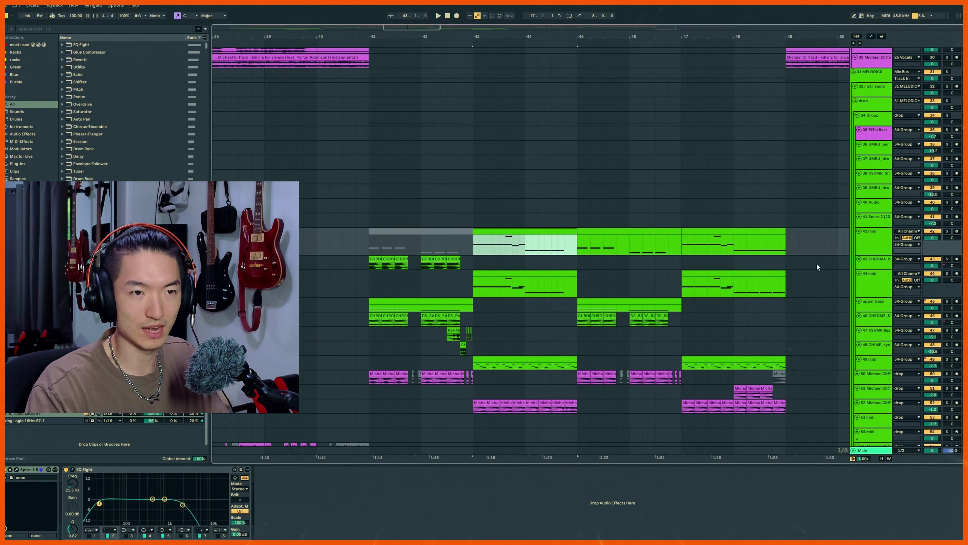
key("s")
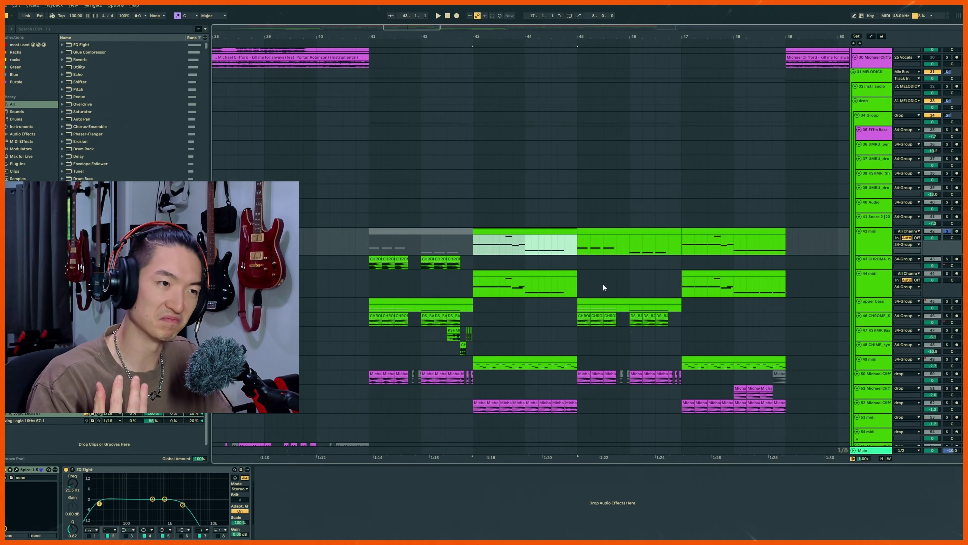
key("space")
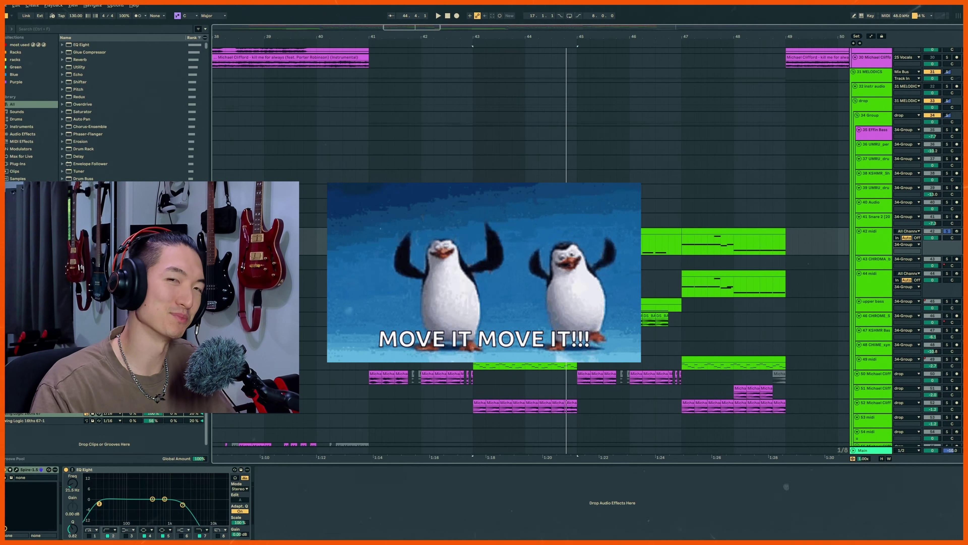
- Play track 44's MIDI clip from bar 43 soloed, and add track 42 to the solo to hear both together
left_click(507, 270)
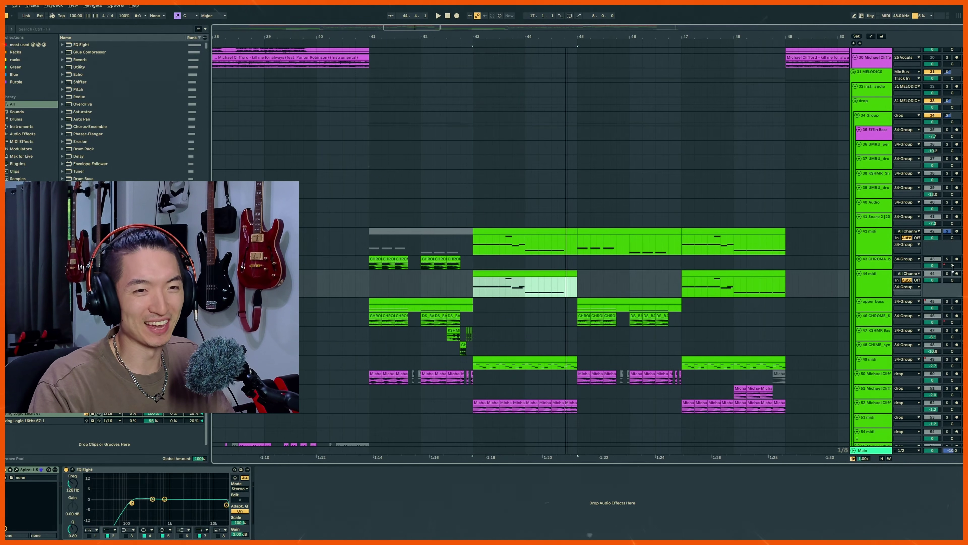
left_click(948, 274)
key("space")
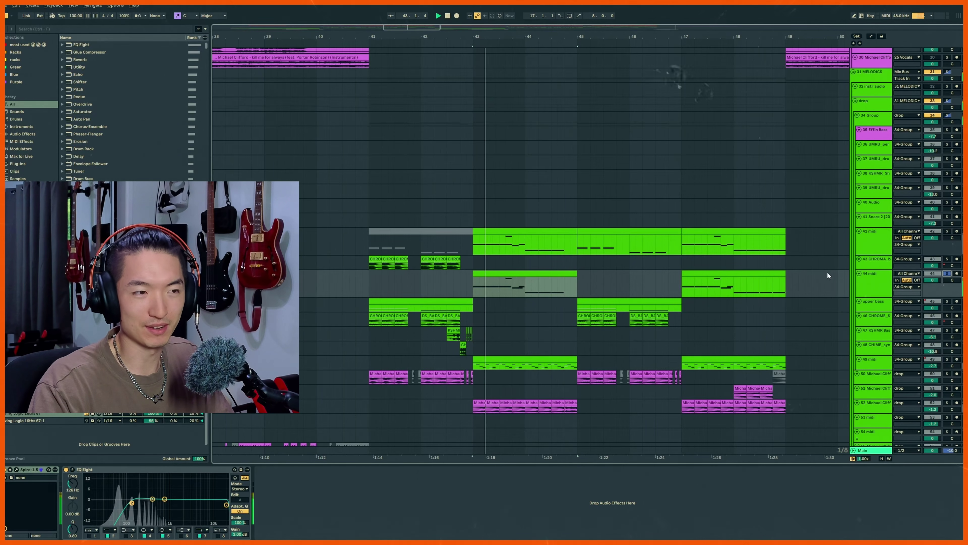
left_click(947, 231)
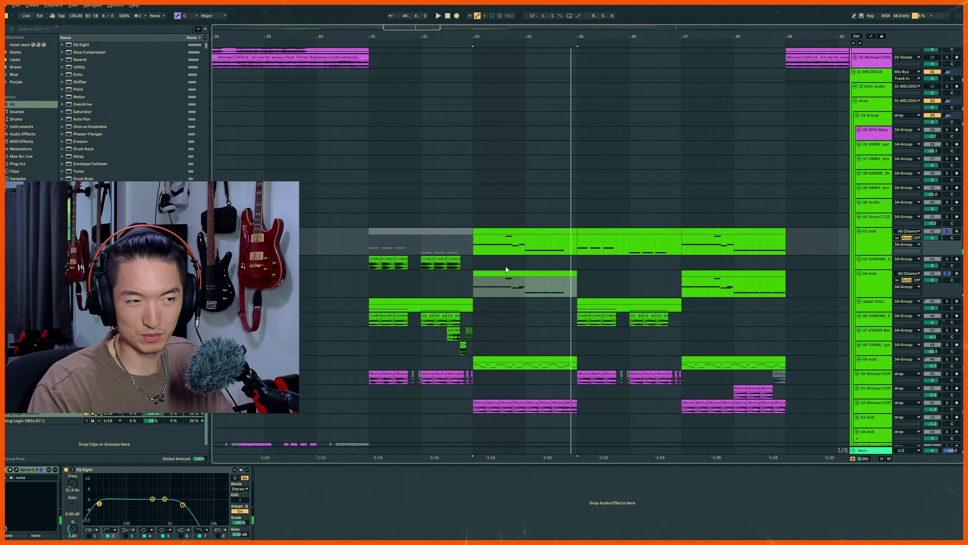
- Select the MIDI clip on track 49 from bar 43 to 45 and play it soloed
scroll(515, 269, "down", 3)
left_click(526, 306)
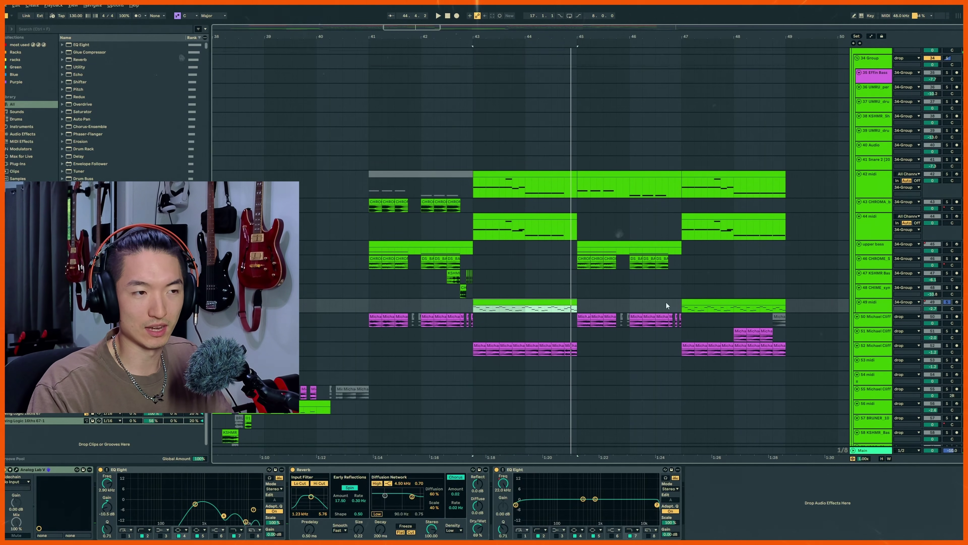
left_click(869, 303)
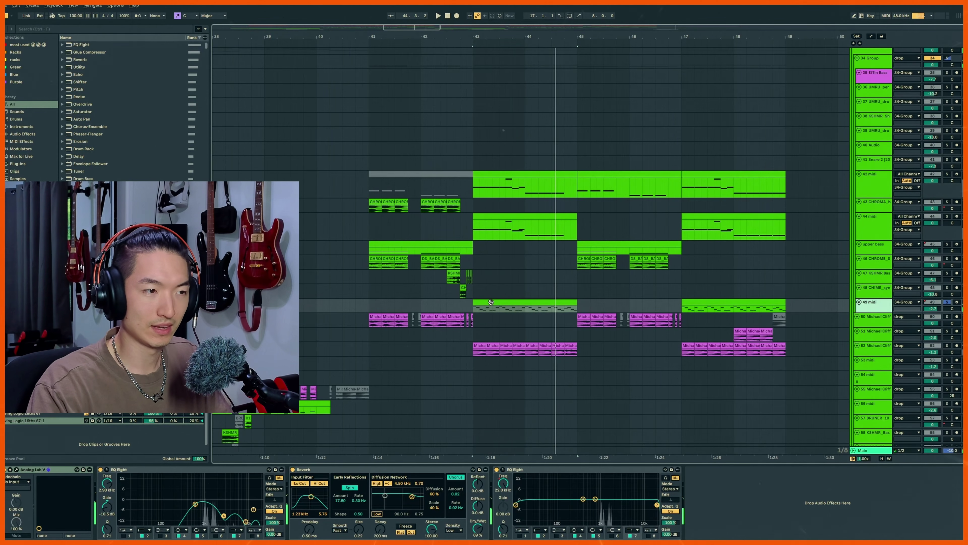
- Solo track 52 and play its vocal chops from bar 43
scroll(491, 302, "down", 10)
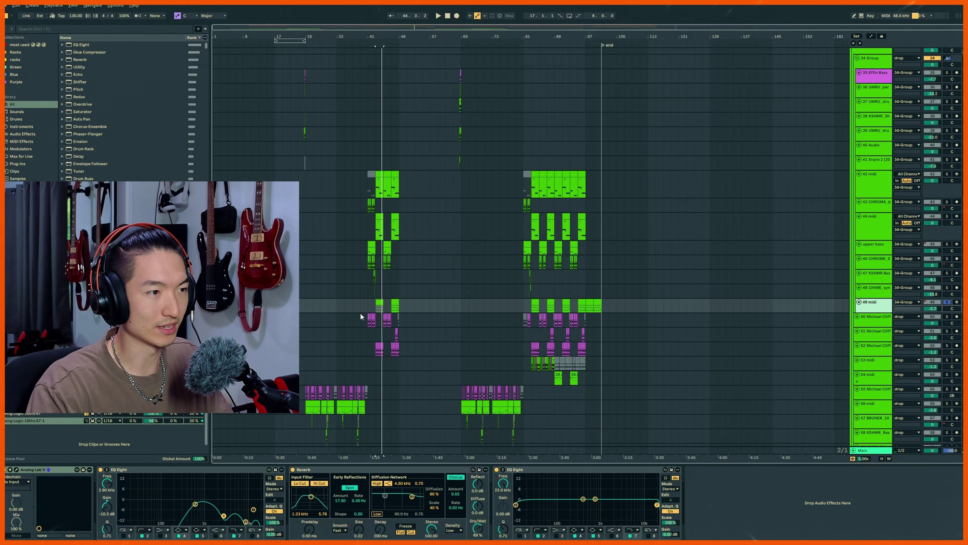
scroll(360, 317, "up", 6)
scroll(462, 309, "up", 5)
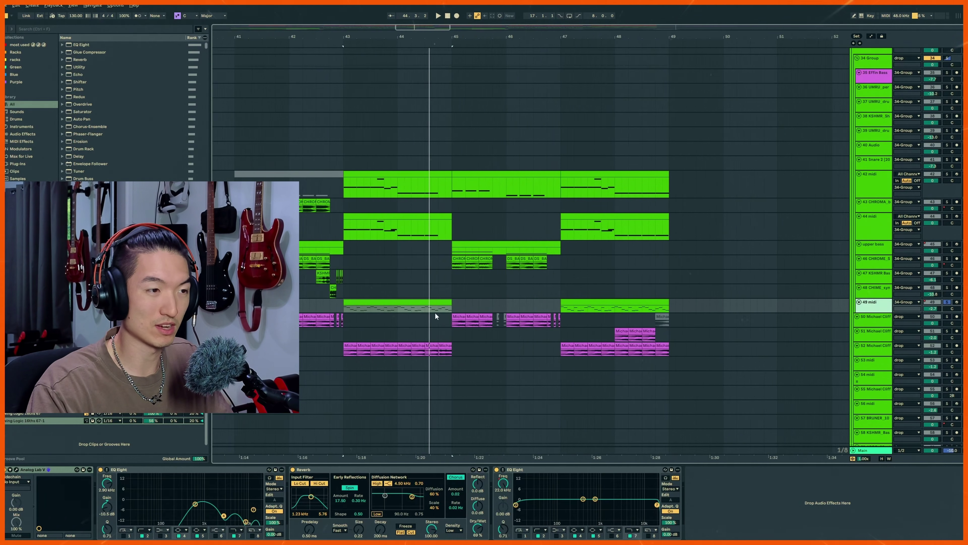
left_click(582, 342)
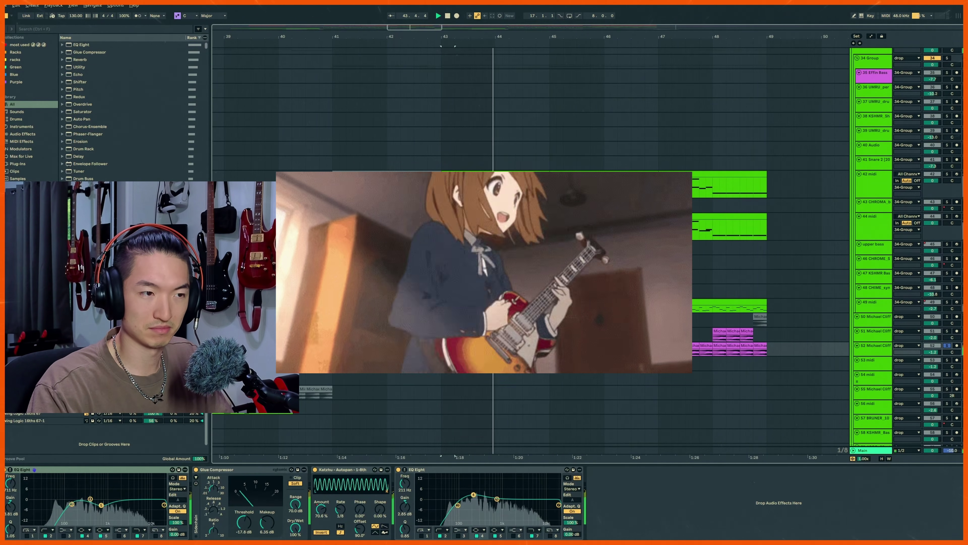
scroll(550, 342, "up", 3)
key("s")
- Select the vocal clips on track 64 between bars 43 and 45 and play them soloed
scroll(550, 342, "down", 1)
key("h")
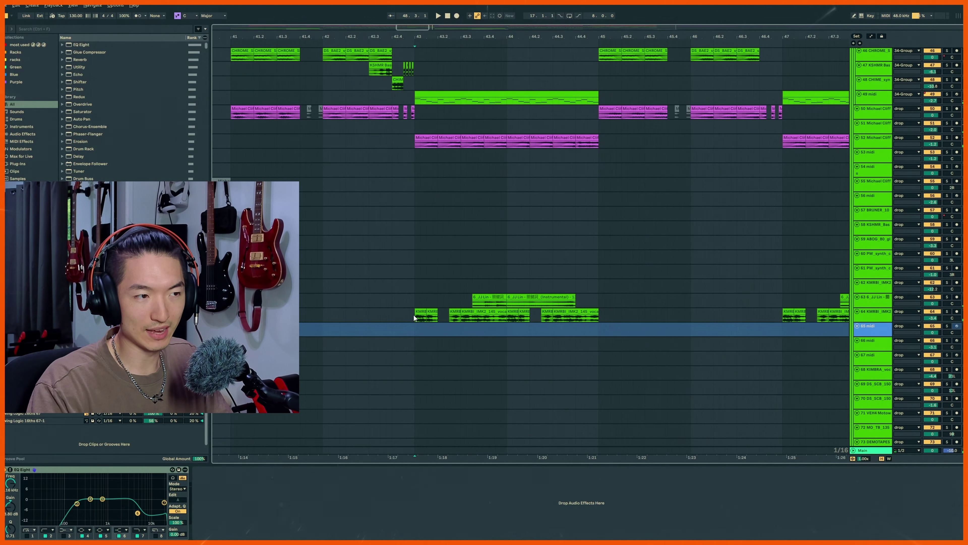
left_click(415, 317)
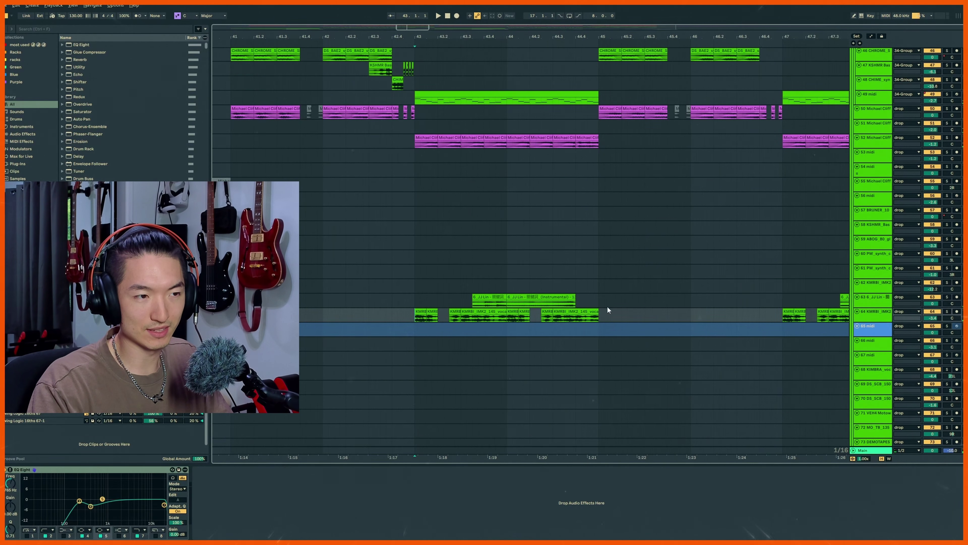
left_click(872, 317)
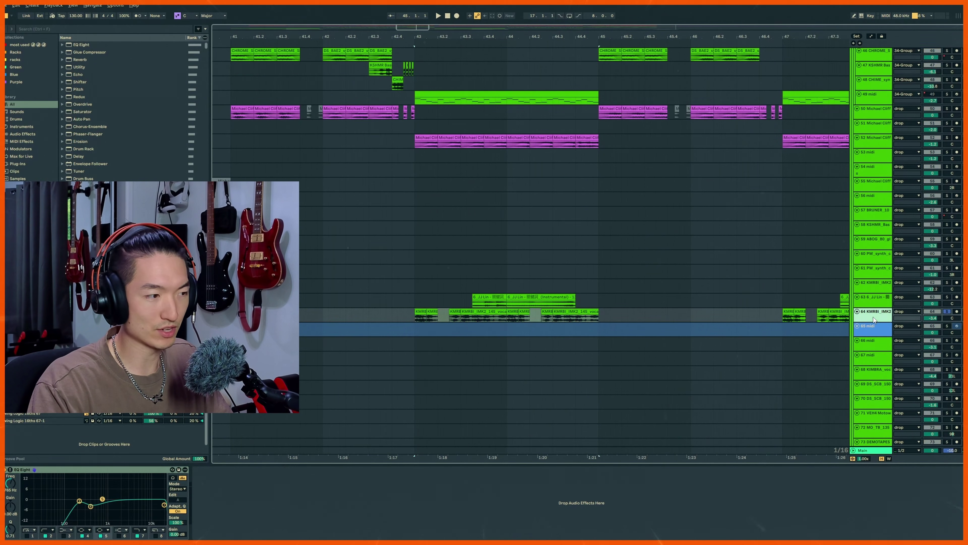
key("s")
key("space")
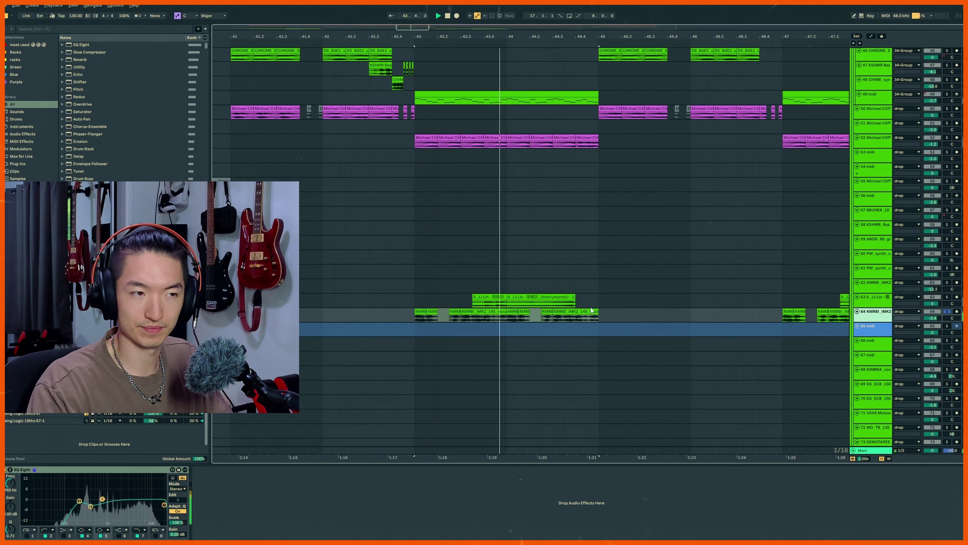
- Play the drop from bar 43 with all tracks unsoloed and review its layers
scroll(539, 302, "up", 1)
left_click(506, 303)
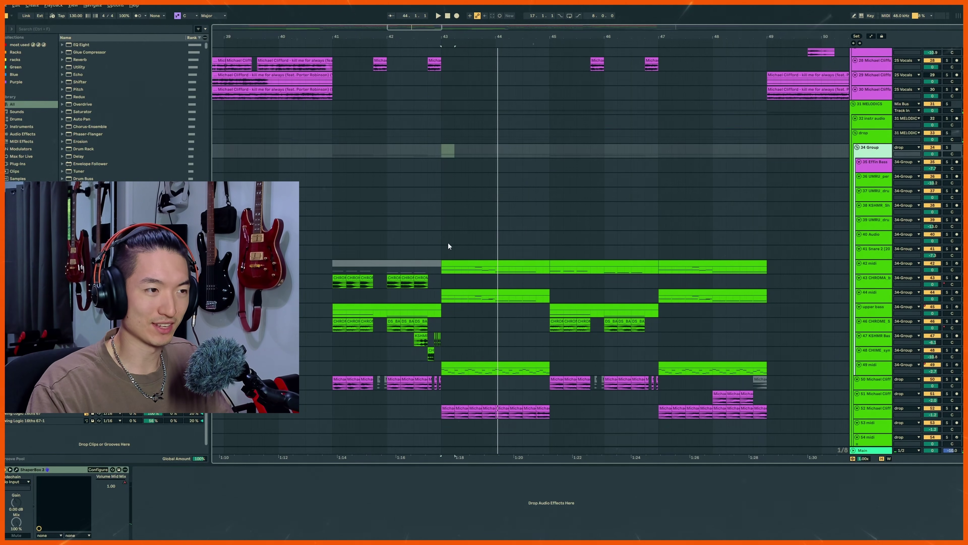
left_click(526, 274)
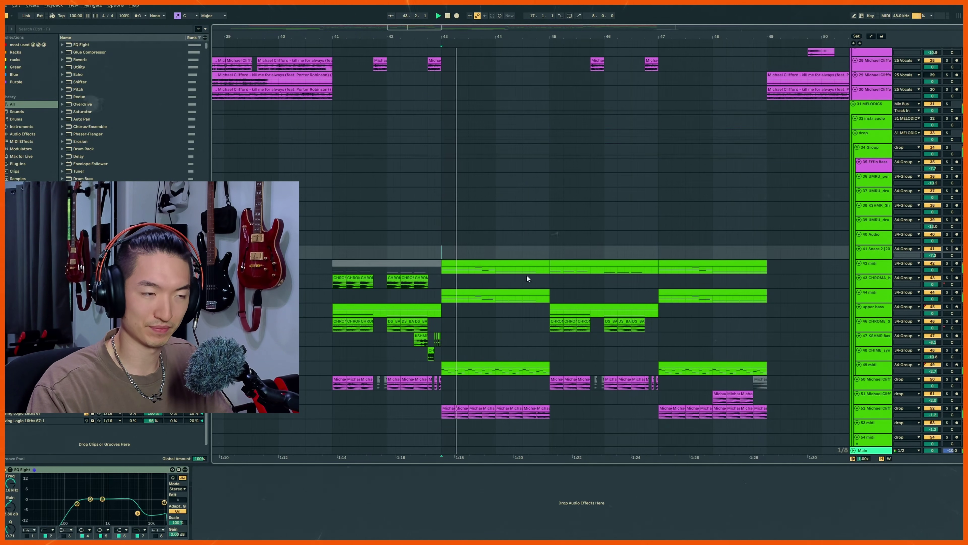
scroll(564, 255, "up", 5)
scroll(571, 267, "down", 8)
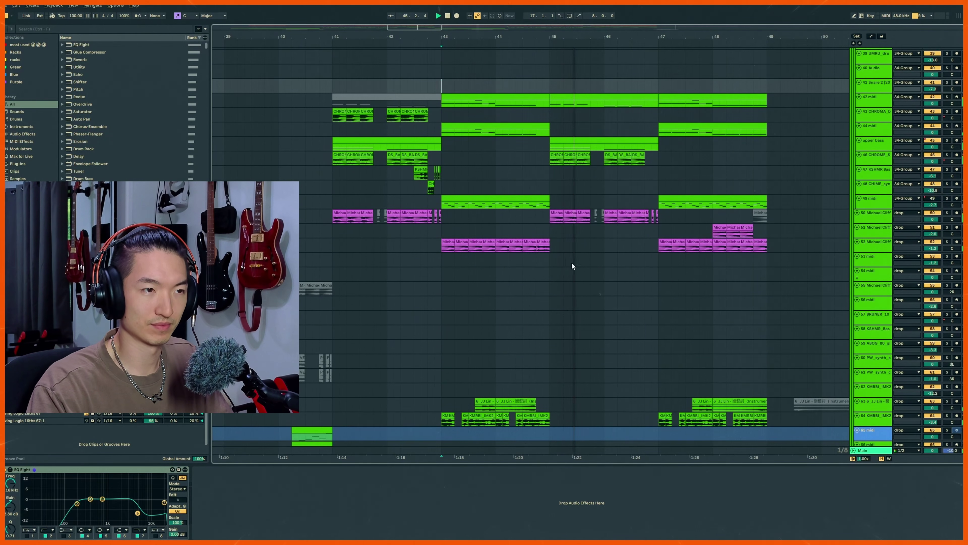
scroll(584, 257, "down", 2, "ctrl")
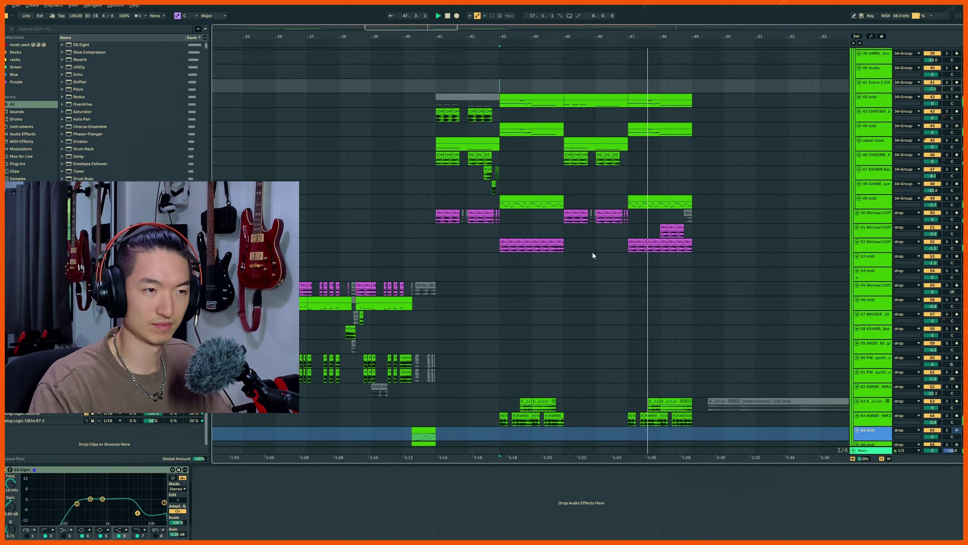
scroll(543, 275, "up", 3, "ctrl")
scroll(466, 282, "down", 3)
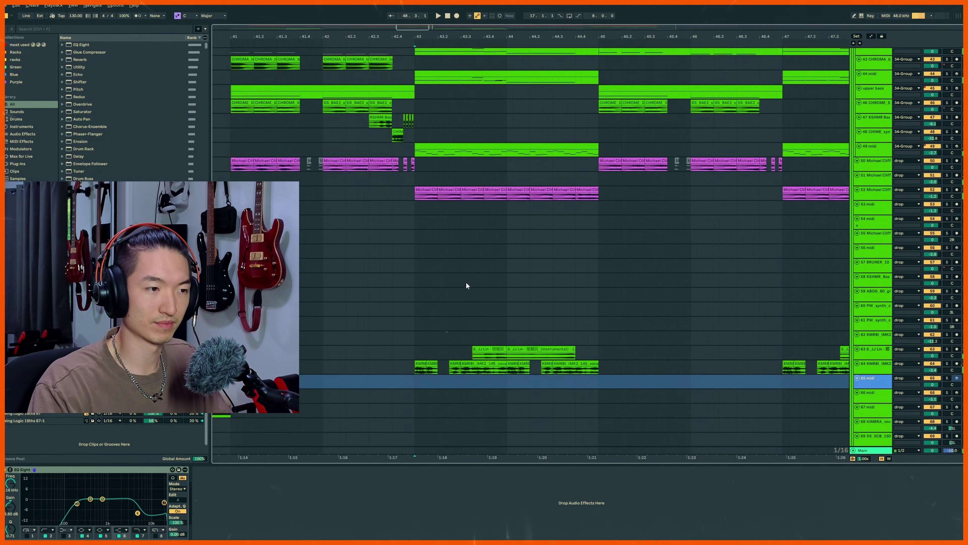
- Select the first JJ Lin instrumental clip on track 63 before bar 44 and audition the track soloed
scroll(463, 282, "down", 2, "ctrl")
left_click(542, 305)
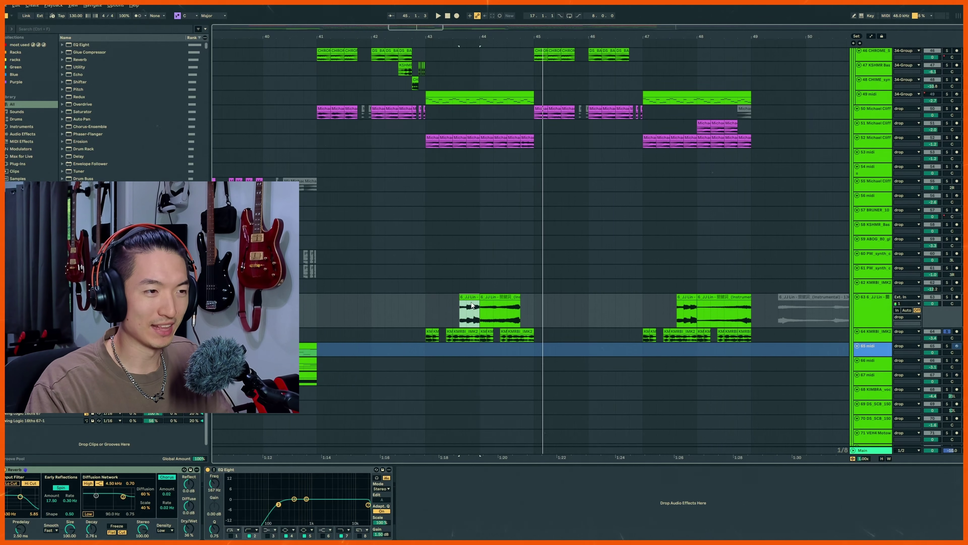
scroll(471, 304, "up", 3, "ctrl")
scroll(471, 305, "down", 2, "ctrl")
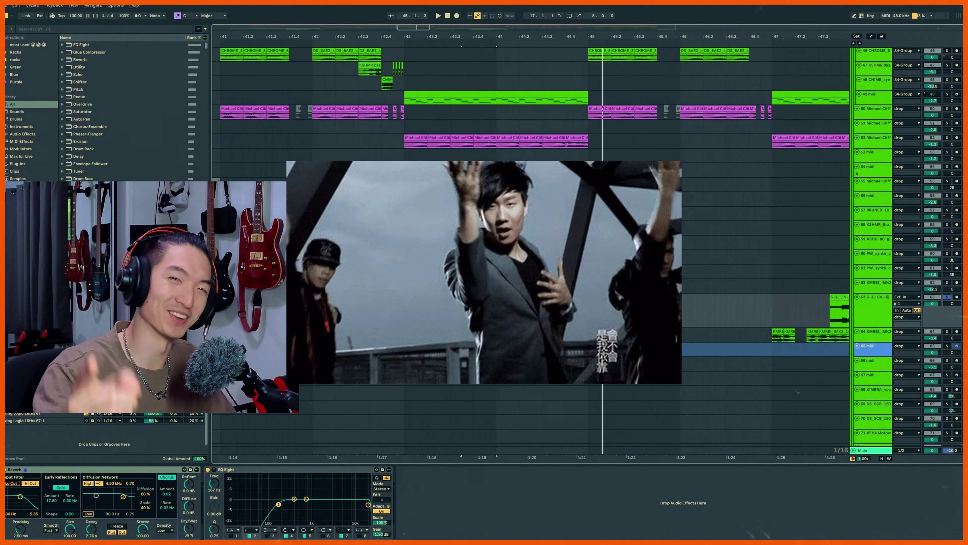
- Open the waveform of the first JJ Lin clip on track 63 and reduce the clip view's height
double_click(477, 298)
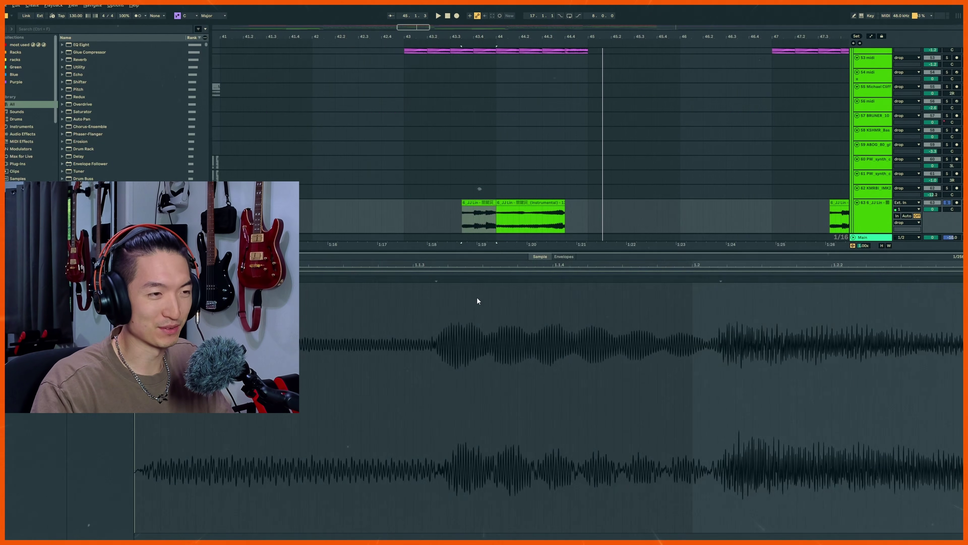
left_click_drag(508, 252, 519, 448)
scroll(475, 244, "down", 3)
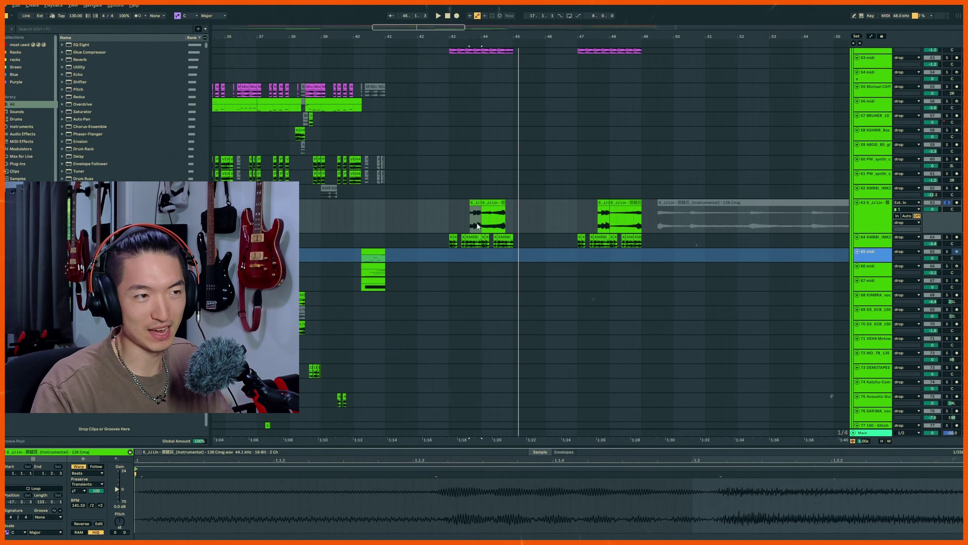
scroll(478, 229, "up", 2)
scroll(482, 288, "up", 4)
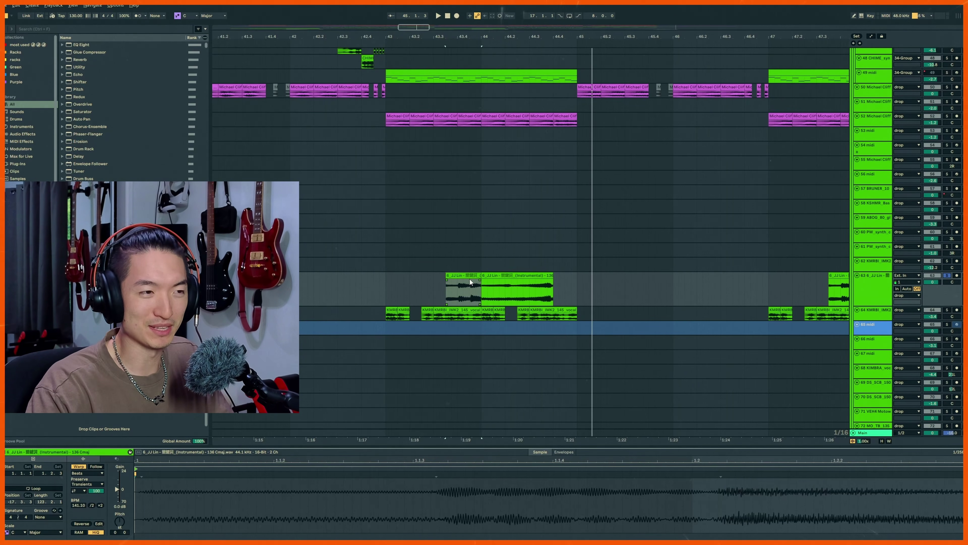
- Extend the start of the first JJ Lin clip on track 63 back to about bar 28 and play the uncovered audio
left_click(450, 276)
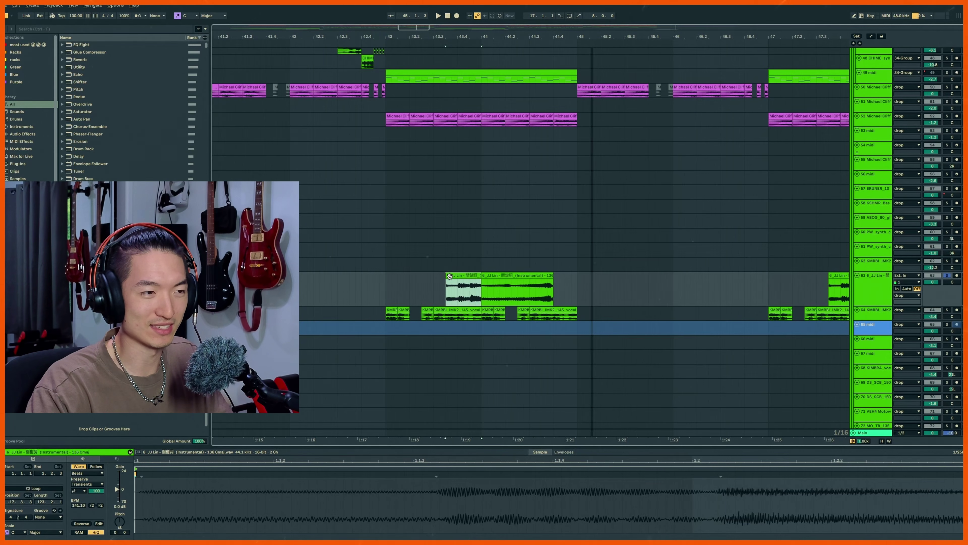
mouse_move(449, 277)
left_mouse_down()
mouse_move(301, 282)
mouse_move(363, 289)
mouse_move(289, 280)
left_mouse_up()
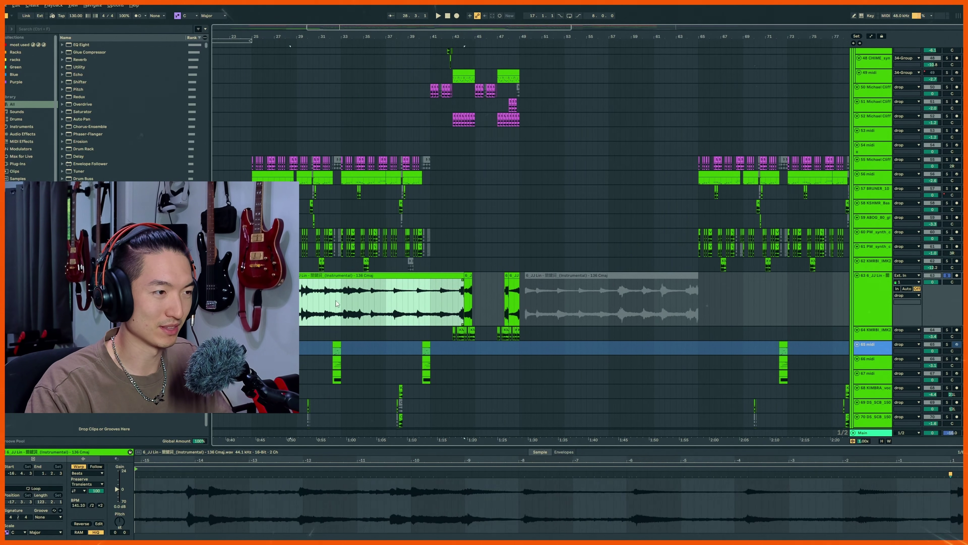
left_click(348, 299)
key("space")
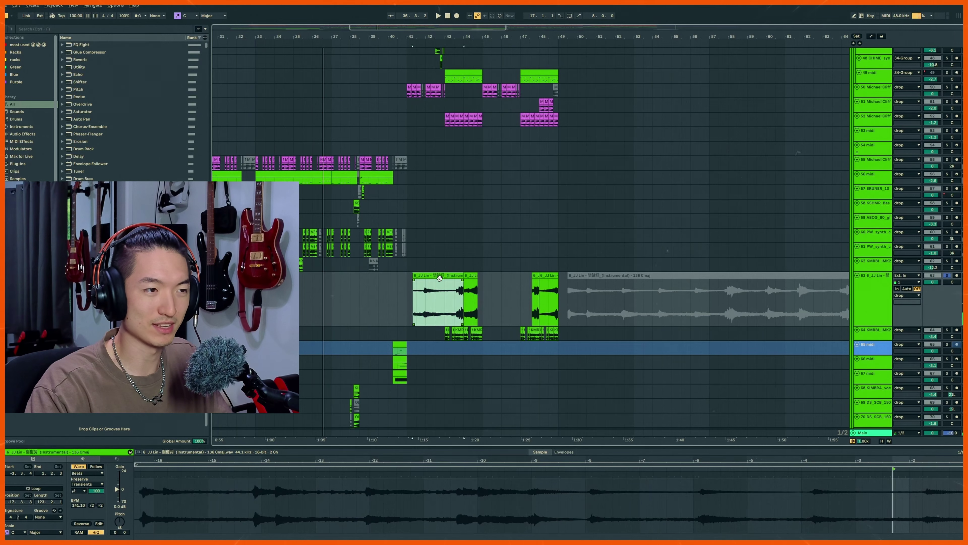
- Undo the extension of the JJ Lin clip's start on track 63
key("ctrl+z")
key("plus")
key("plus")
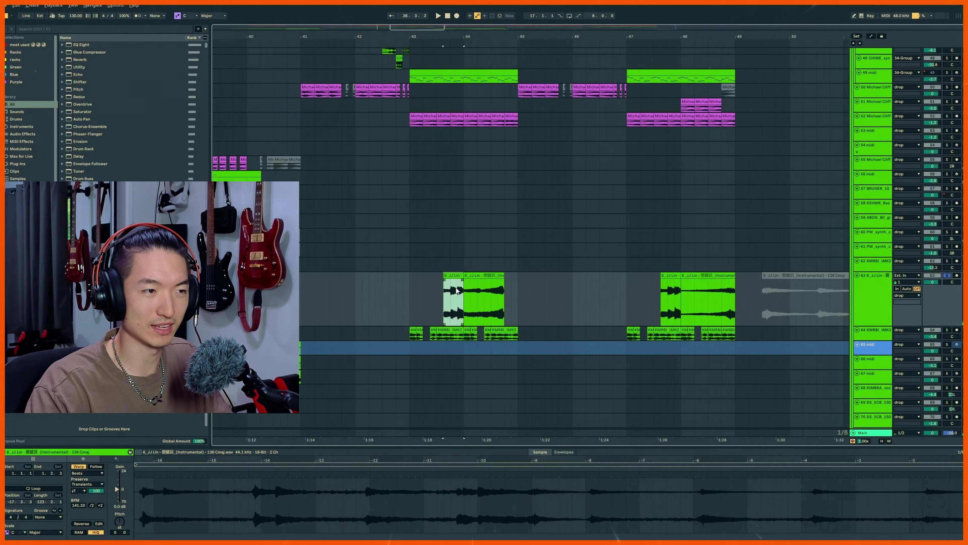
- Select the first JJ Lin clip on track 63 before bar 44 and play the sampled phrase from its start
left_click(450, 276)
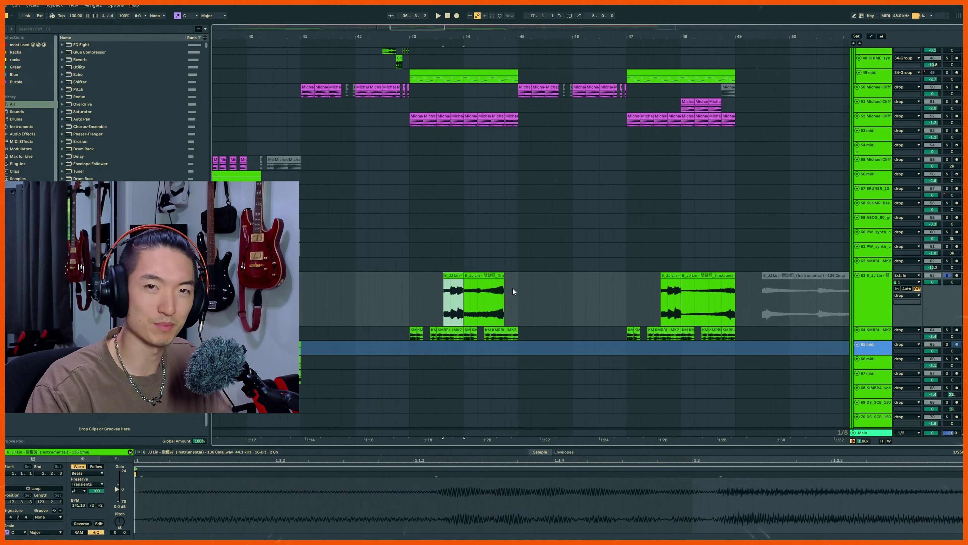
key("space")
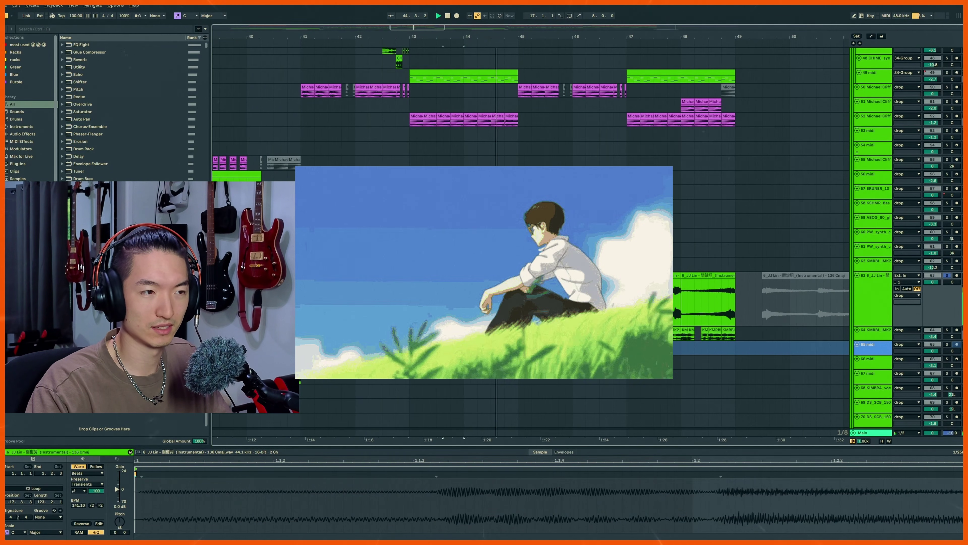
key("space")
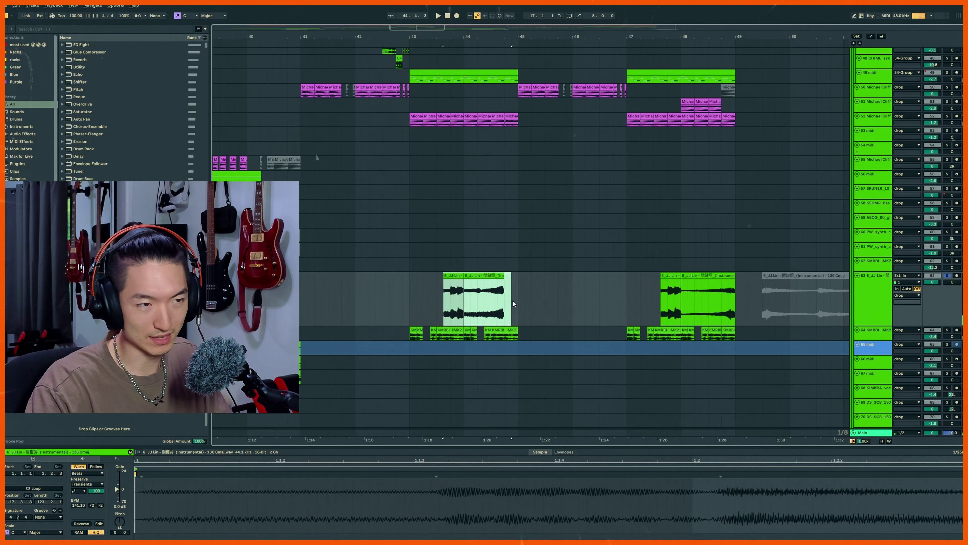
- Try shifting the audio inside the two adjoining JJ Lin clips on track 63 before bar 45, and undo it
left_click(508, 302)
left_click(462, 303)
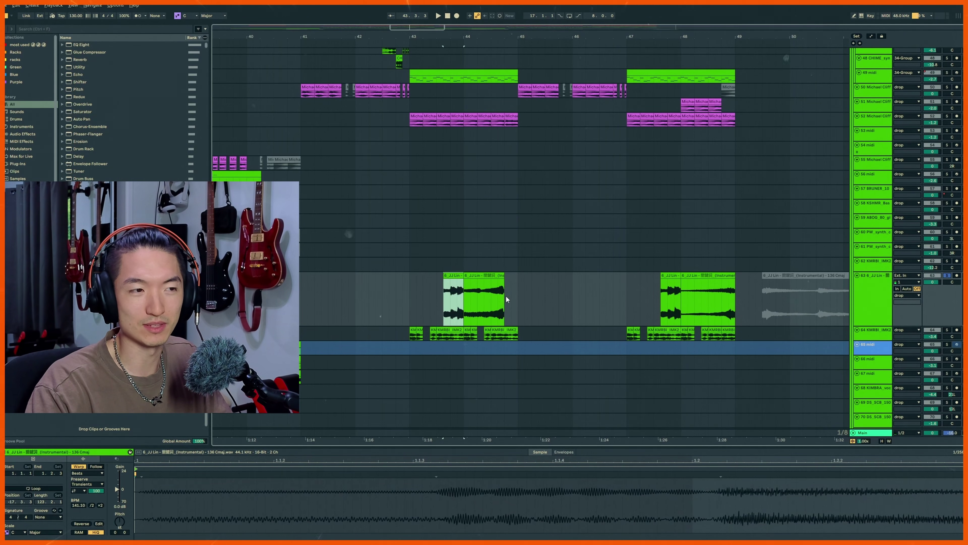
left_click_drag(507, 295, 405, 303)
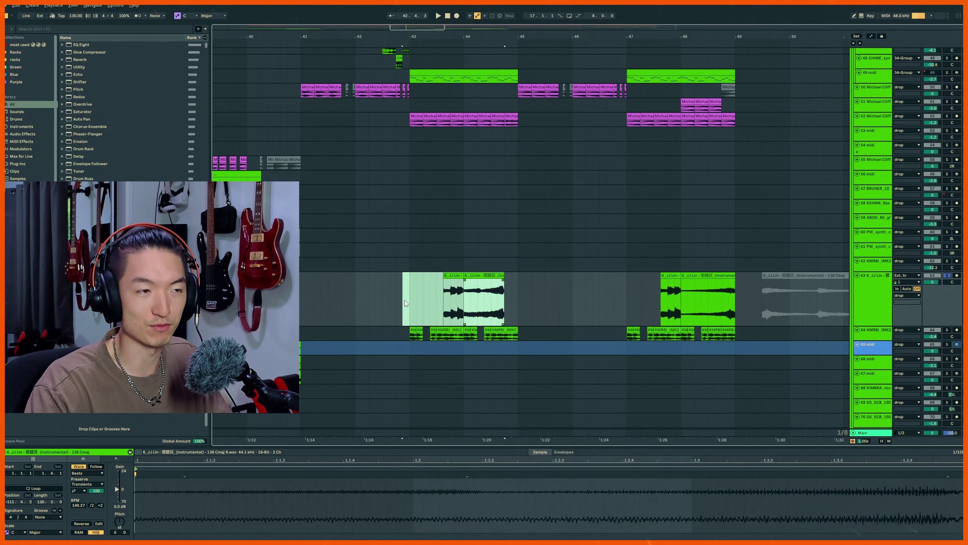
left_click(444, 302, "shift")
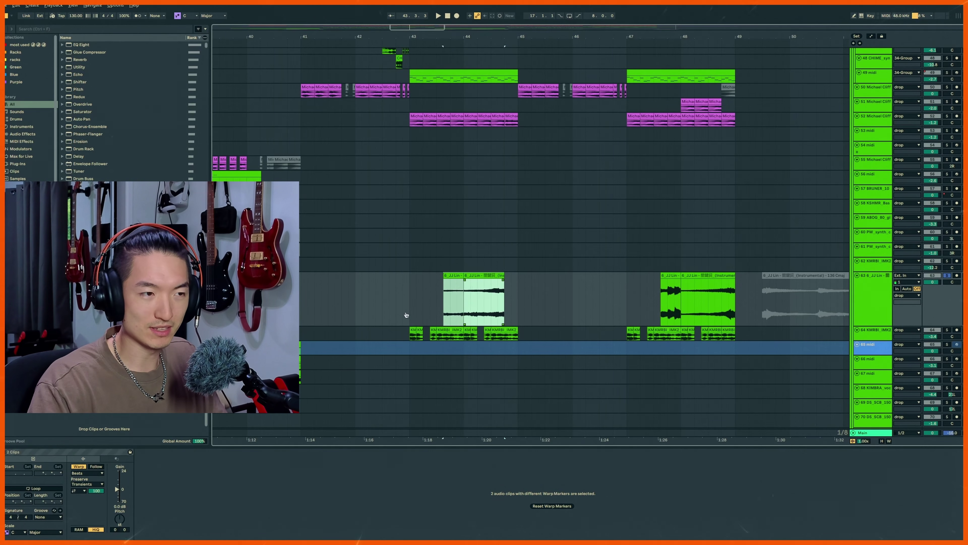
key("ctrl+z")
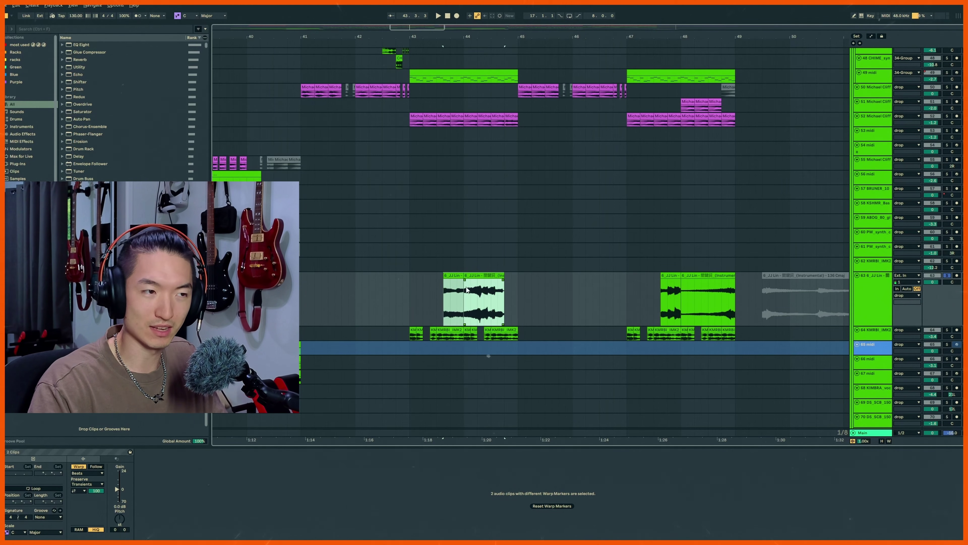
- Play the two adjoining JJ Lin clips on track 63 and select their repeat after bar 47
key("space")
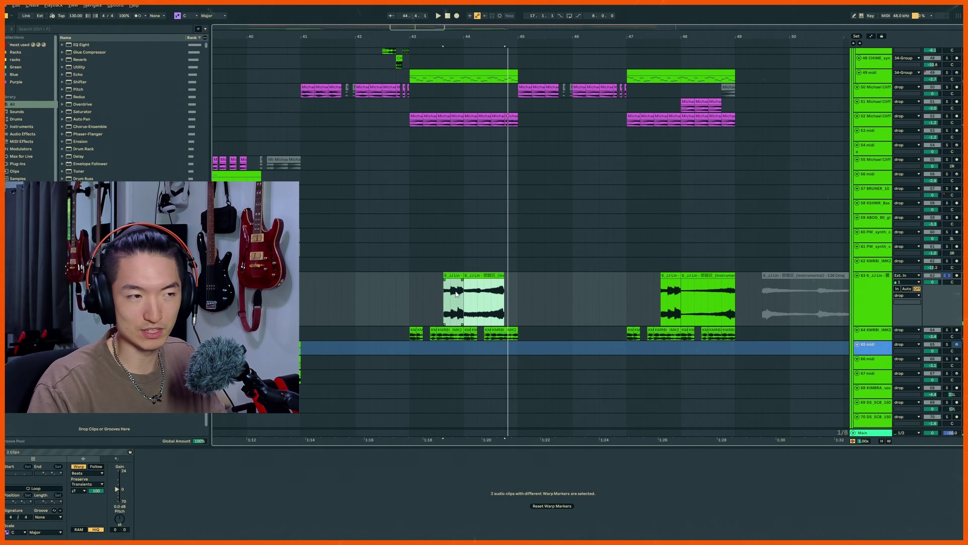
scroll(540, 288, "down", 3)
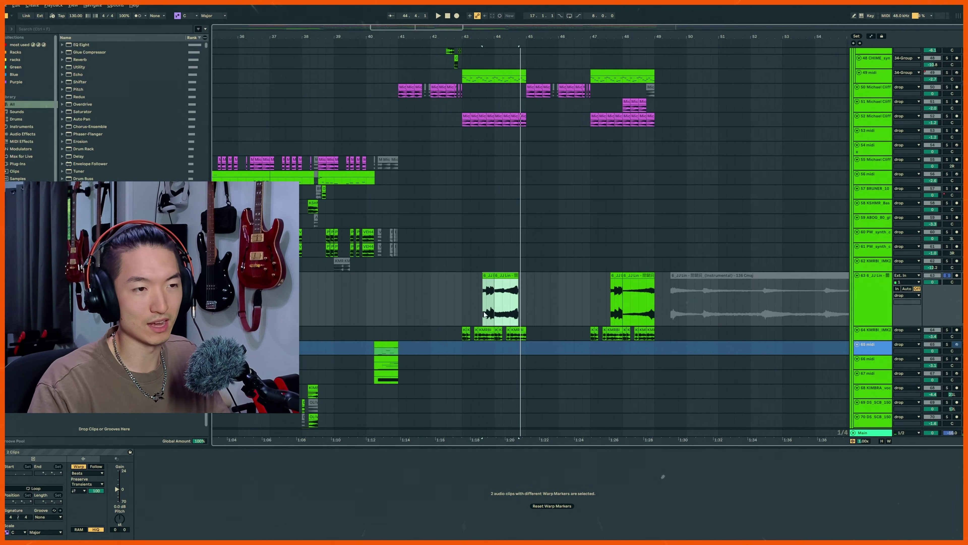
left_click(616, 291)
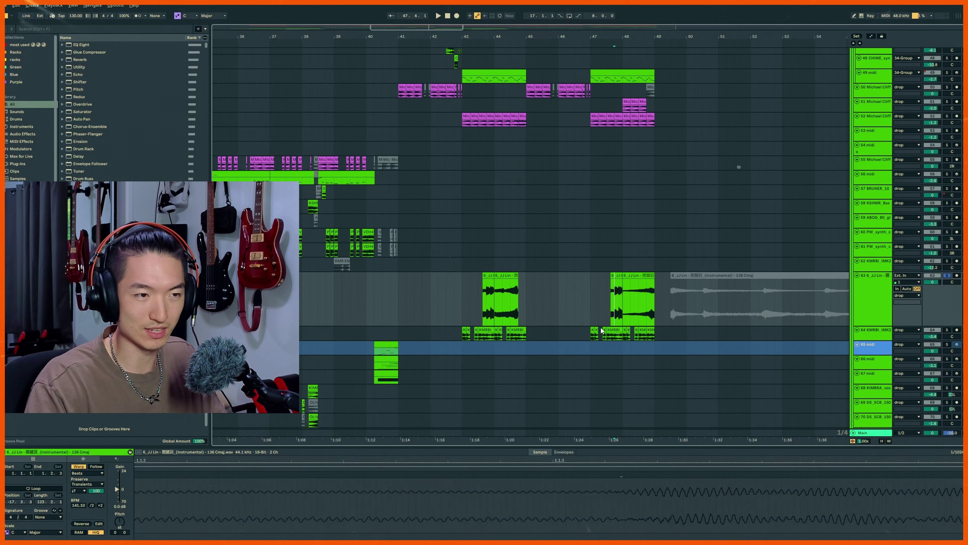
- Select the chopped KMRBI vocal loop clips on track 64 from bar 43 to 45 and audition the track soloed
scroll(604, 340, "up", 2)
left_click(404, 330)
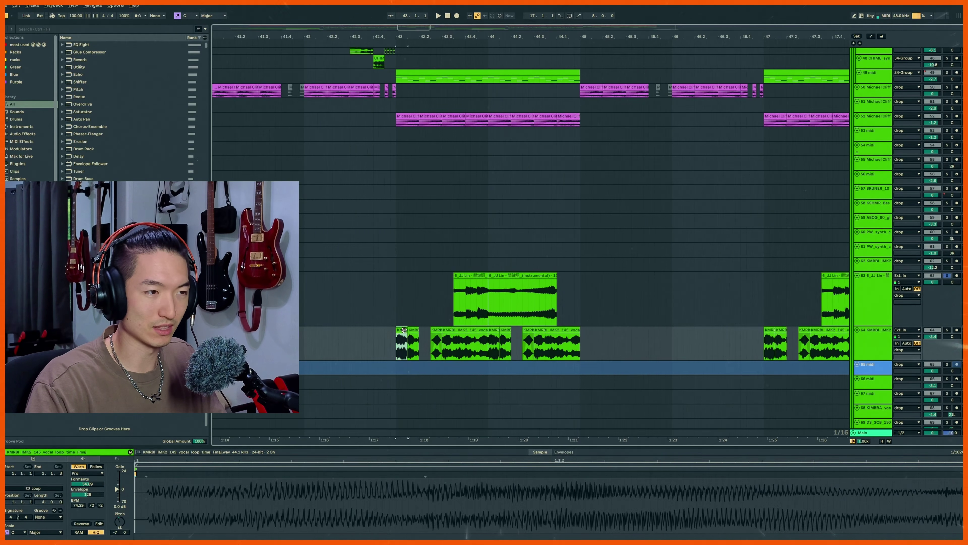
left_click(552, 338, "shift")
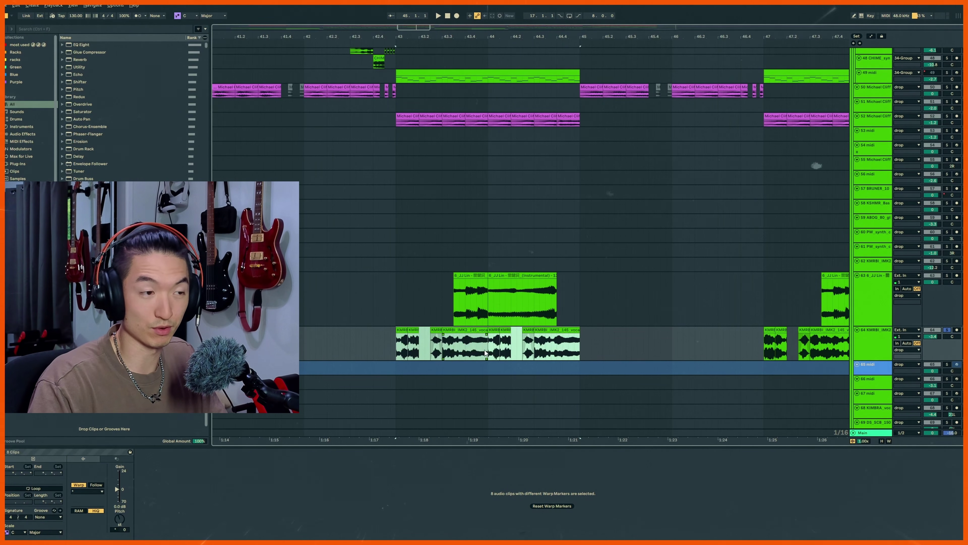
key("space")
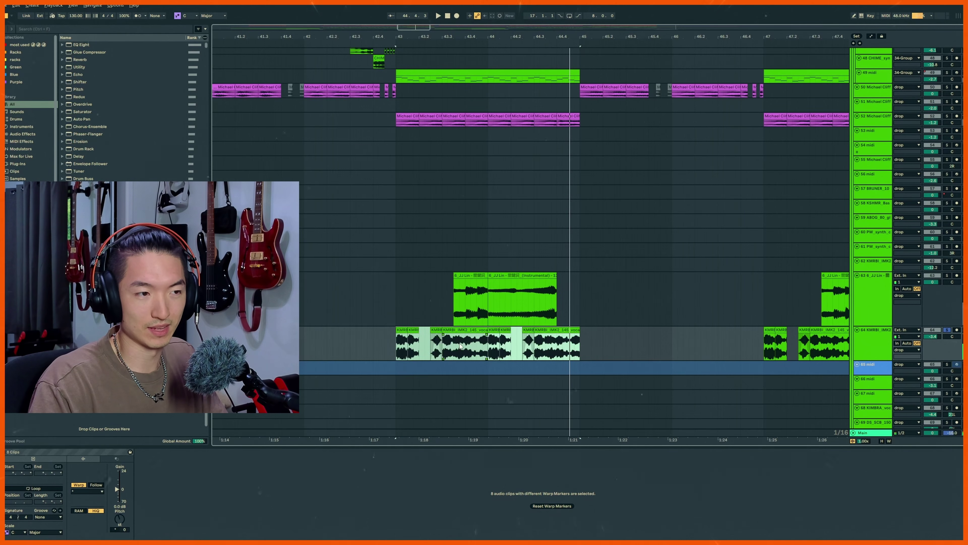
scroll(415, 339, "down", 2, "ctrl")
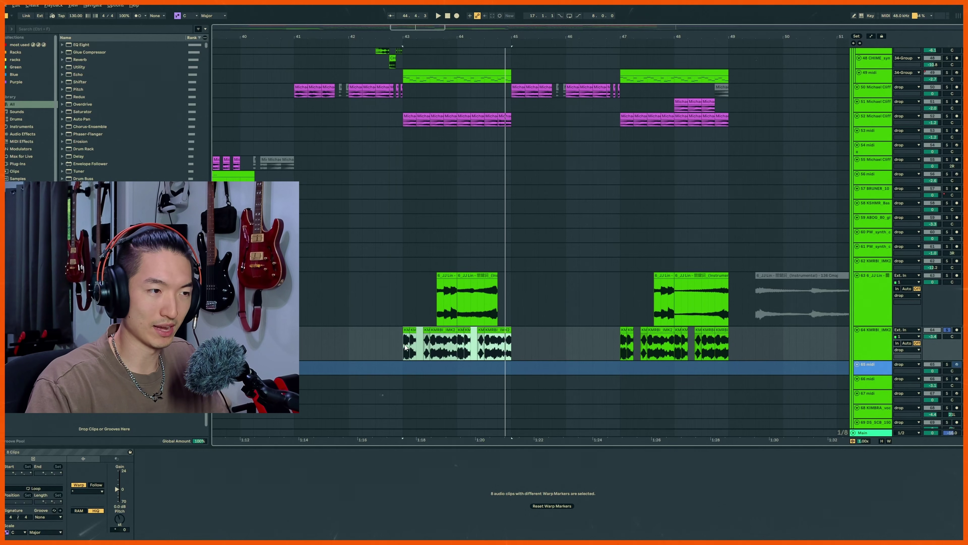
- Move from the drop to the following section of the full arrangement and play it around bar 65
left_click(538, 339)
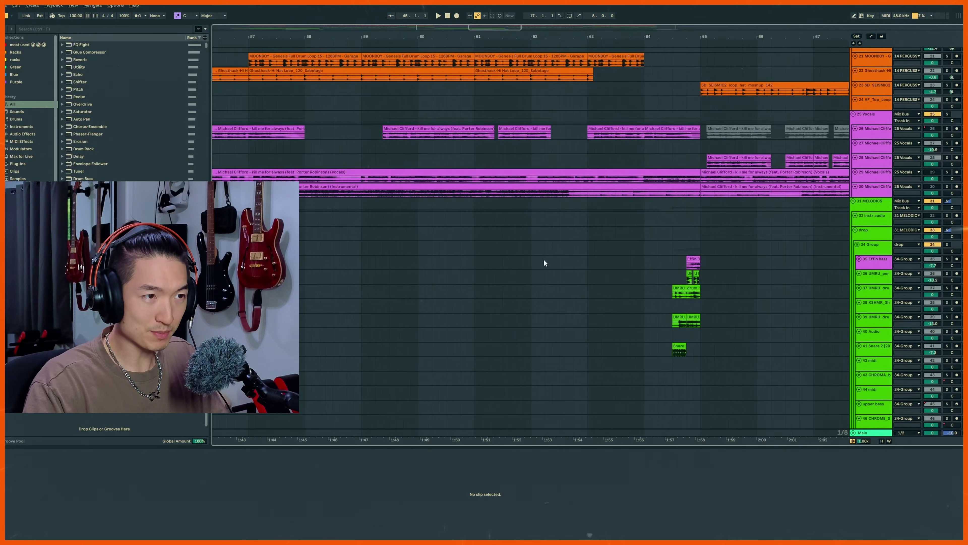
scroll(544, 261, "down", 8)
scroll(465, 235, "right", 1)
left_click(410, 224)
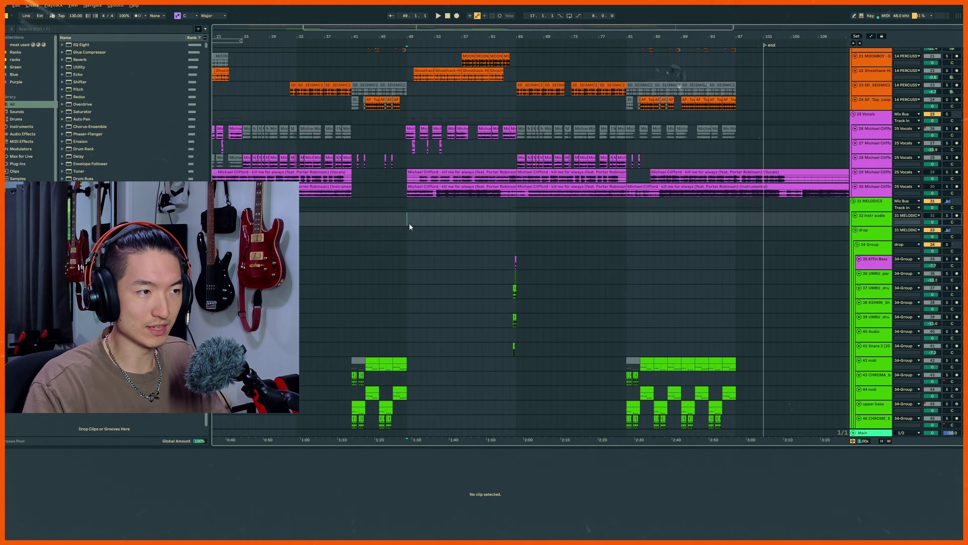
scroll(501, 226, "right", 3)
key("space")
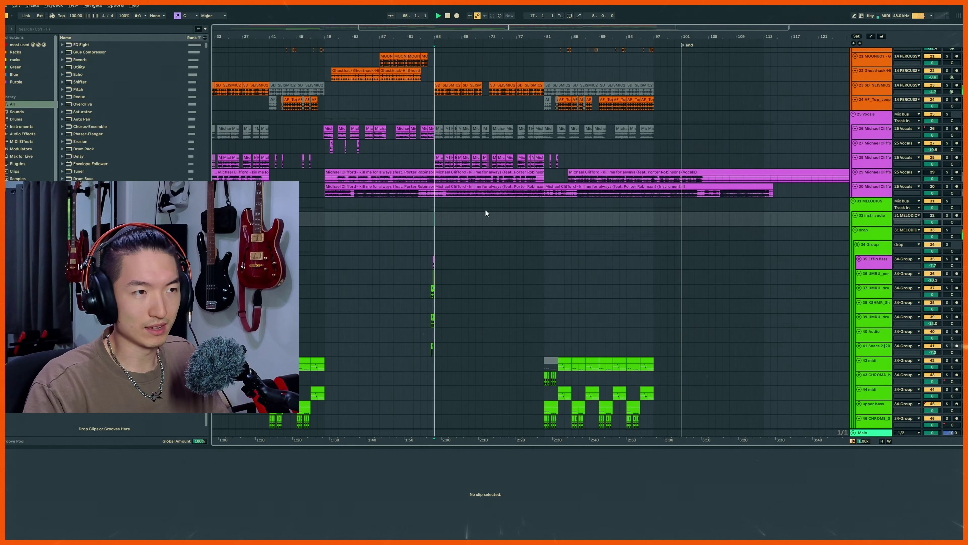
scroll(471, 223, "up", 3)
scroll(469, 229, "left", 2)
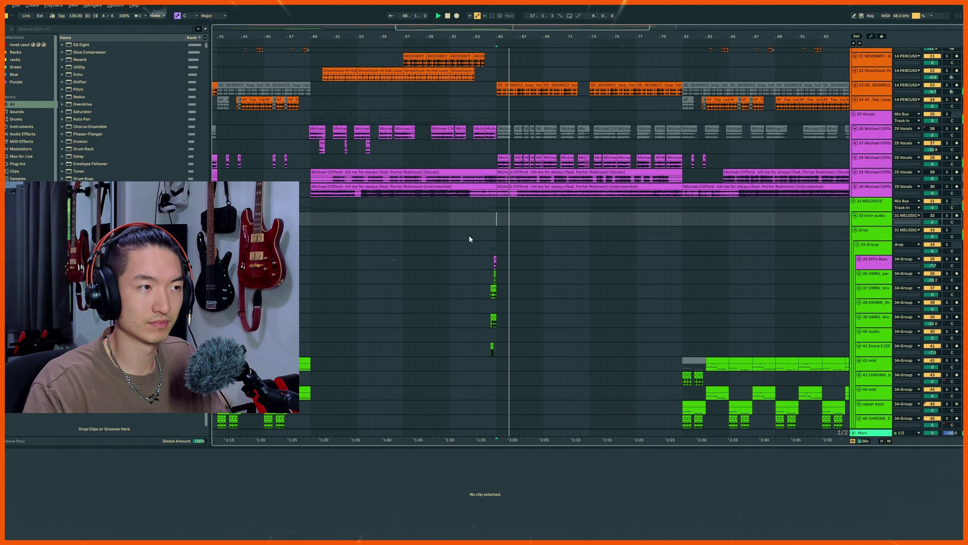
- Audition the breakdown from about bar 58 and from its beginning at bar 49
left_click(420, 223)
scroll(458, 233, "left", 2)
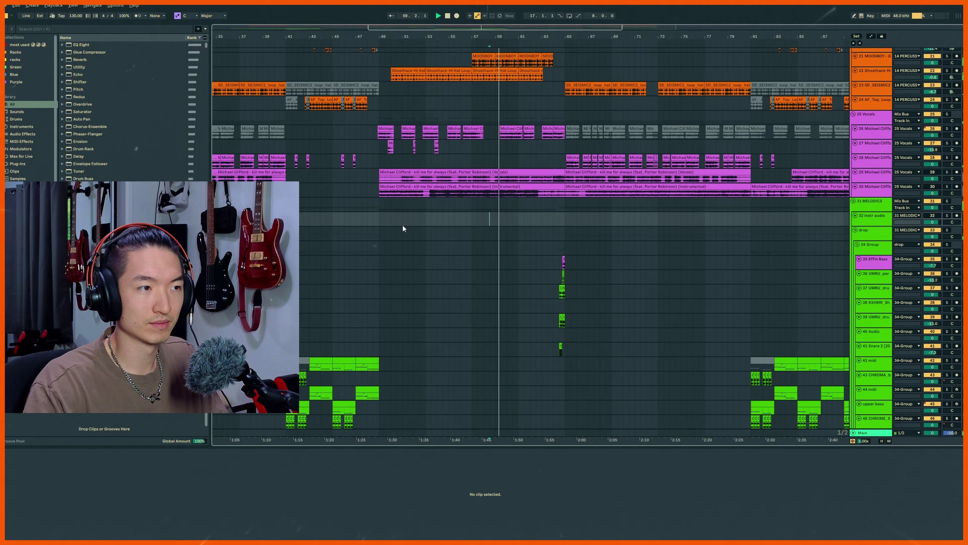
left_click(385, 223)
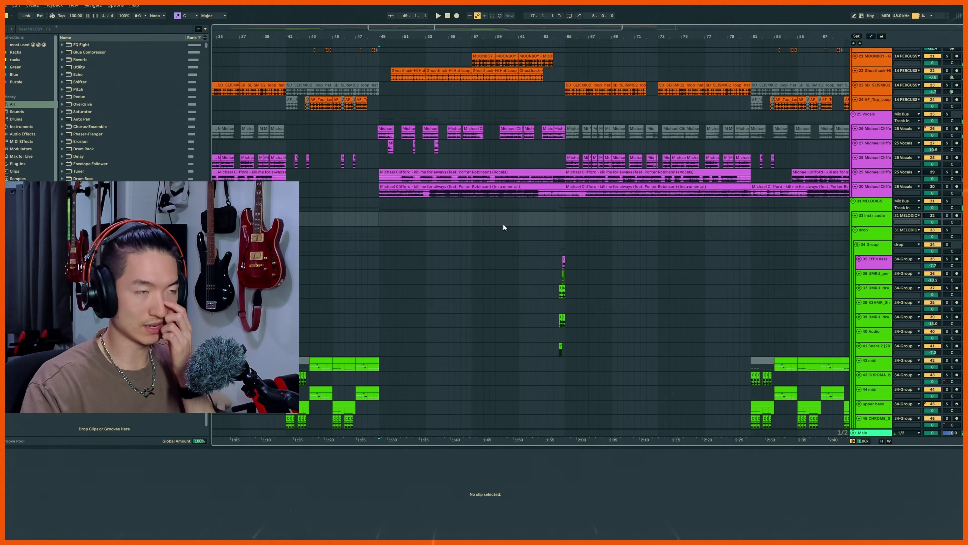
key("space")
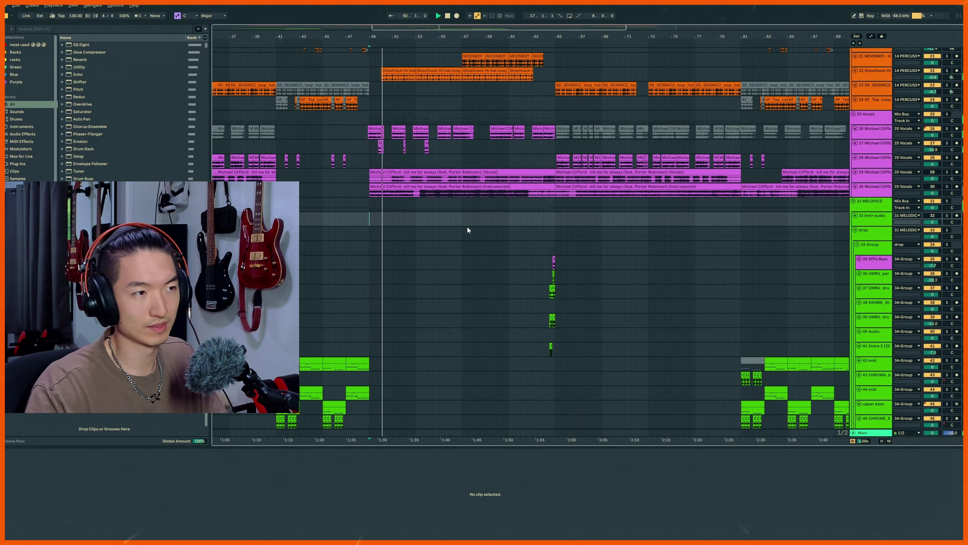
- Enlarge vocal track 26, select its first Michael Clifford clip at bar 49 and show the track's effects chain
scroll(458, 231, "up", 3)
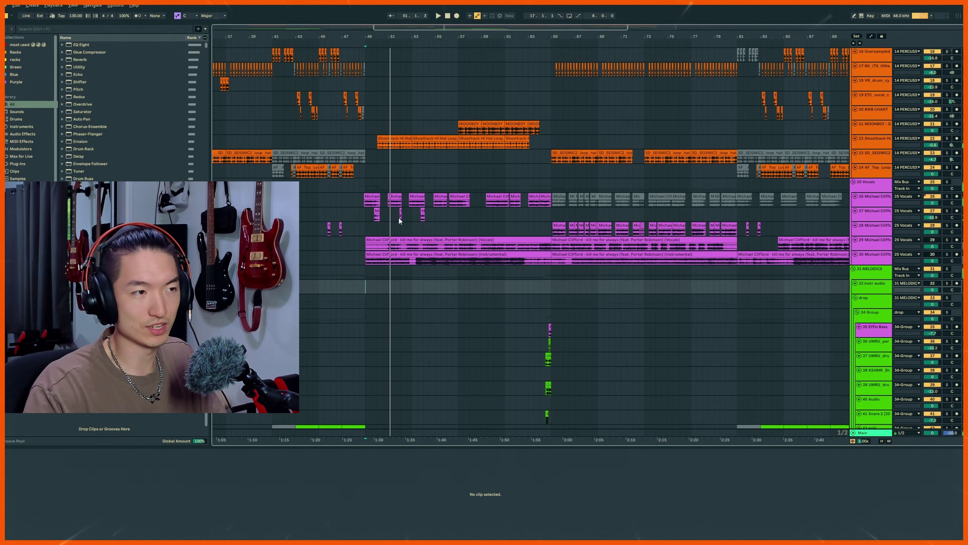
scroll(399, 218, "up", 2, "alt")
scroll(500, 225, "left", 2)
left_click(444, 216)
key("space")
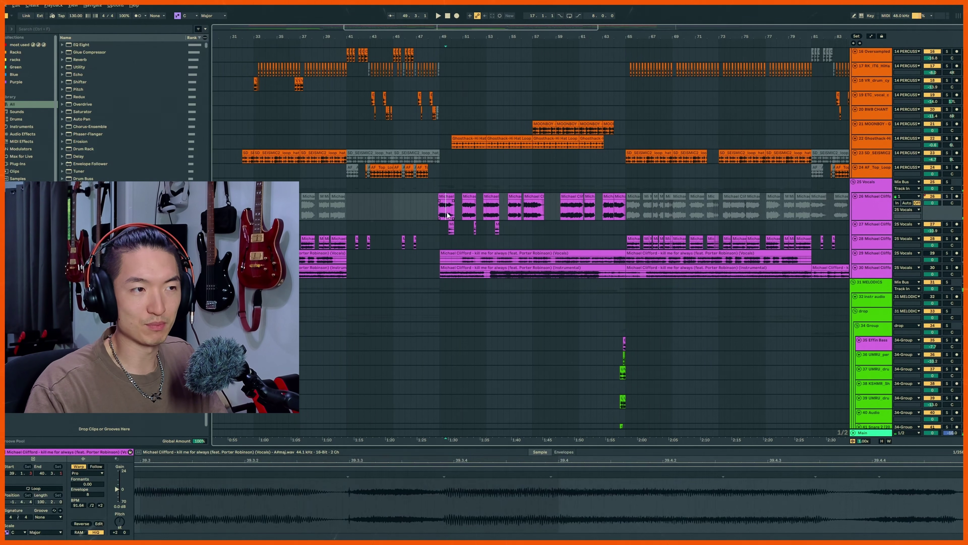
left_click(860, 217)
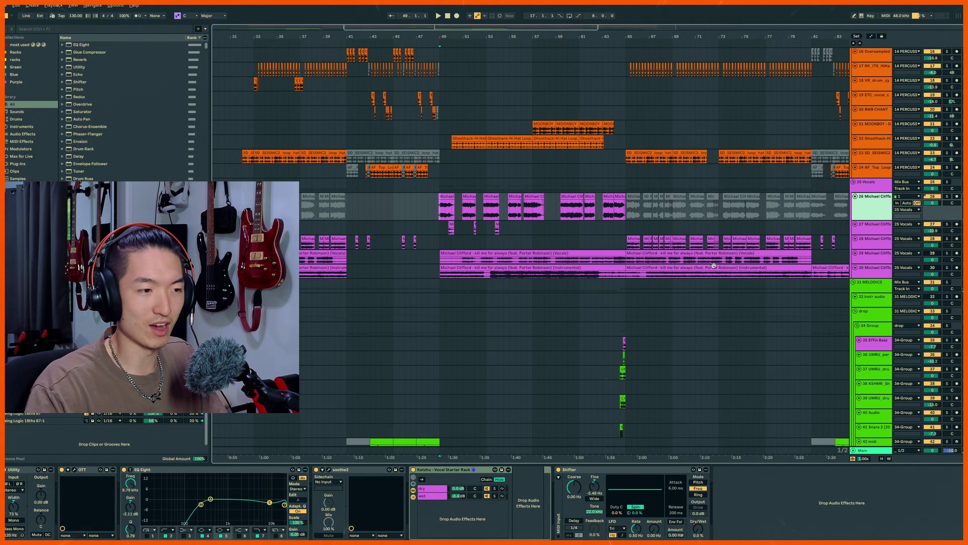
- Place the cursor at bar 57 on track 26 and select the full Michael Clifford vocals clip starting at bar 49
left_click(534, 205)
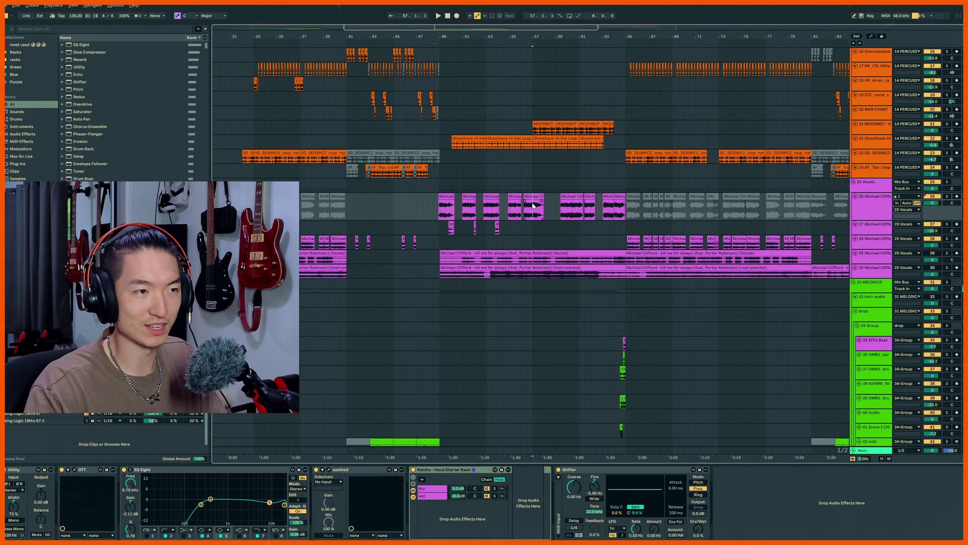
left_click(527, 256)
scroll(591, 240, "right", 5)
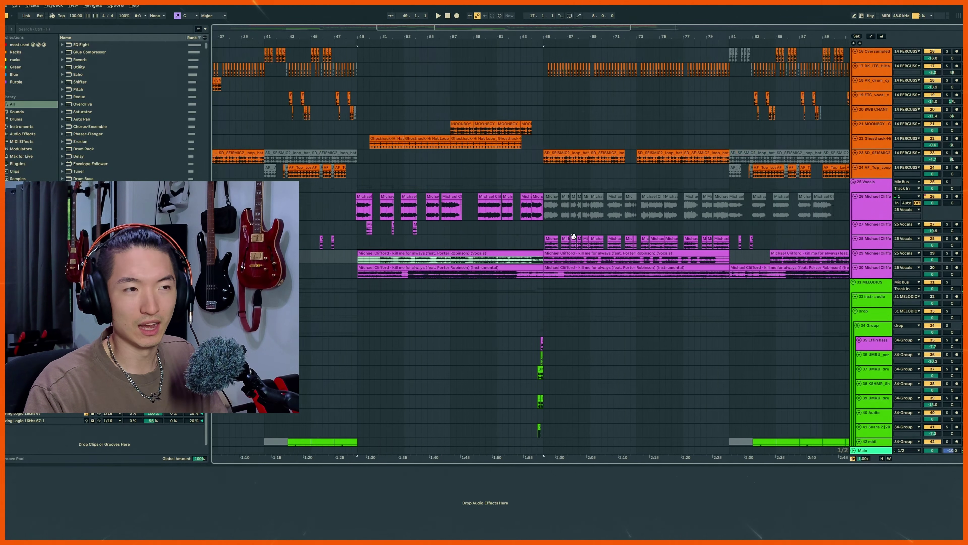
- Select the first MOONBOY drum loop clip on track 21 at bar 57 and audition the track soloed
scroll(439, 175, "up", 5)
left_click(434, 243)
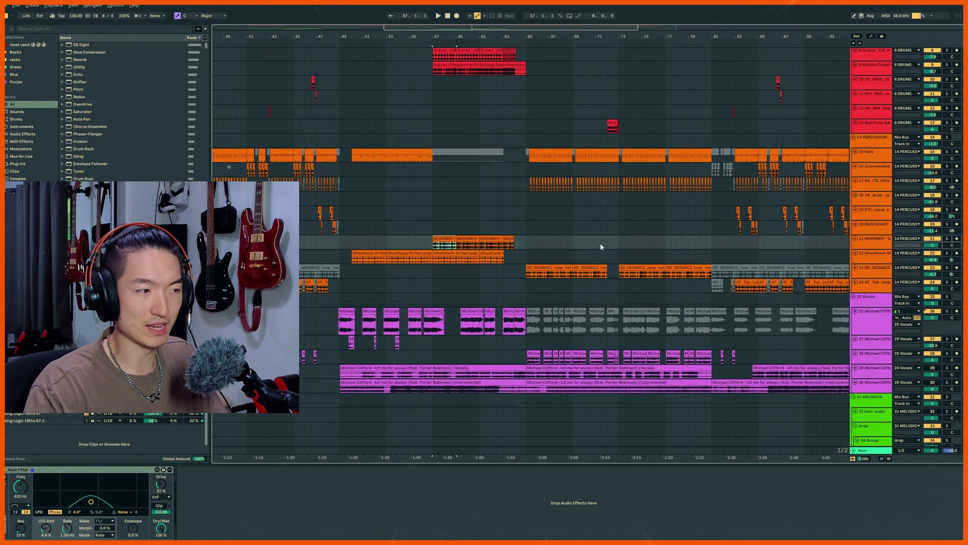
key("space")
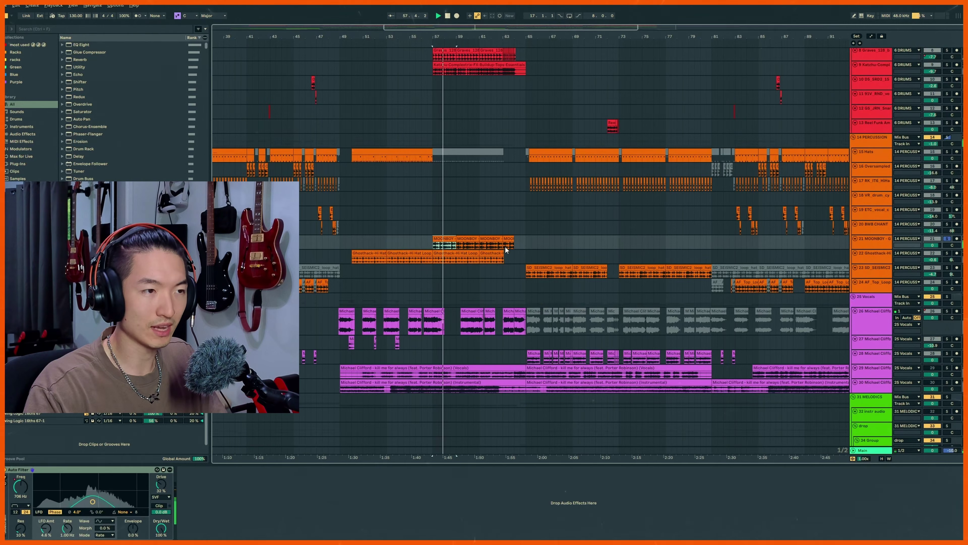
- Add tracks 8 and 9 to the soloed playback, and solo the whole DRUMS group
scroll(505, 246, "up", 5)
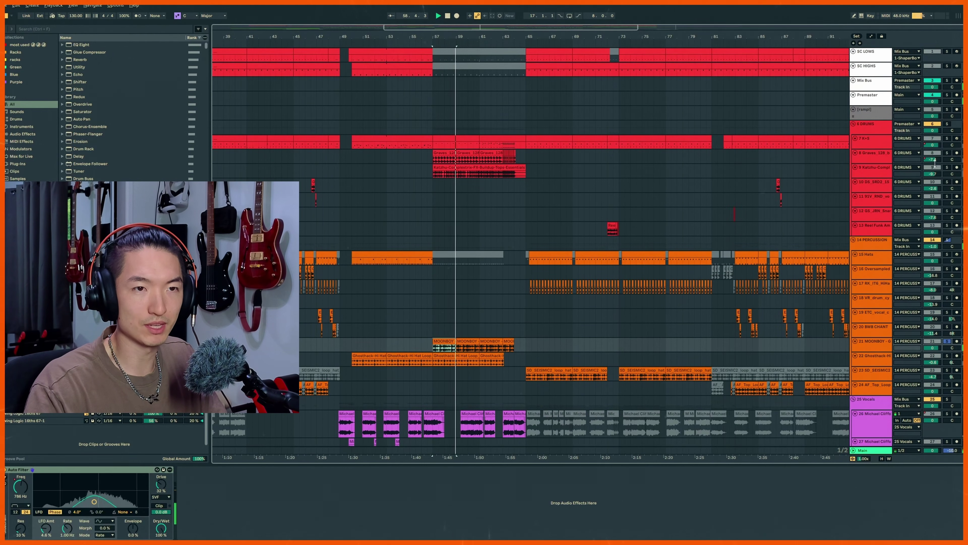
left_click(947, 167, "ctrl")
left_click(947, 152, "ctrl")
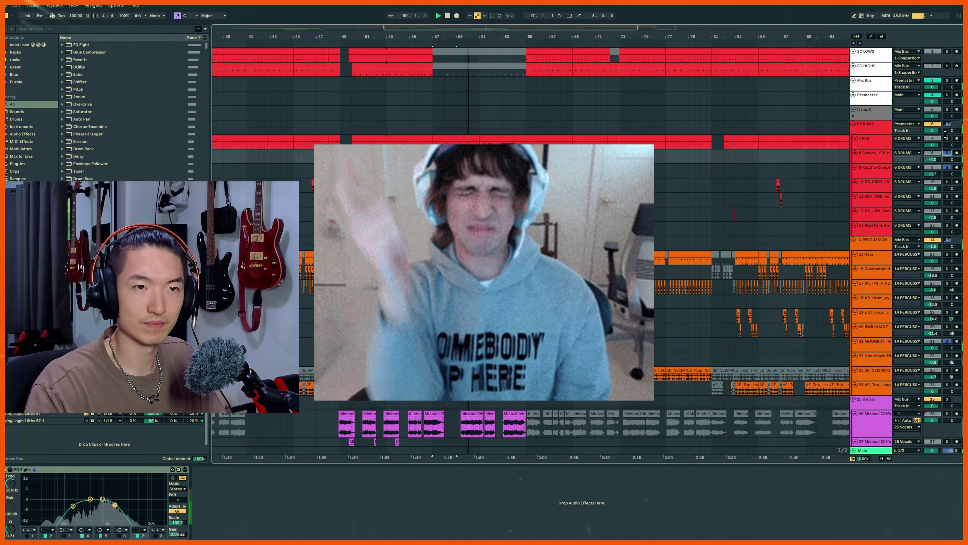
left_click(947, 123)
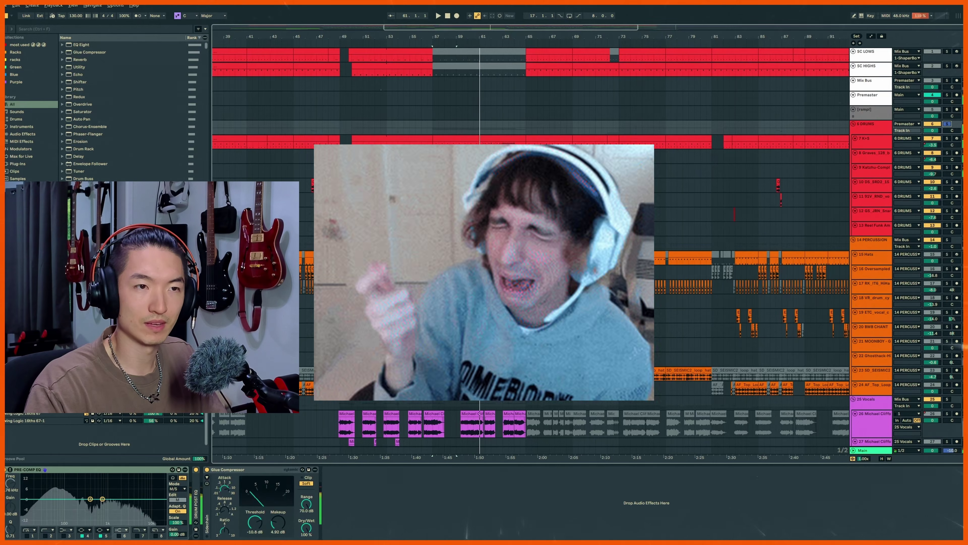
- Select the MOONBOY drum loop at bar 57, examine its track's Auto Filter settings and hide the device view
scroll(558, 226, "down", 5)
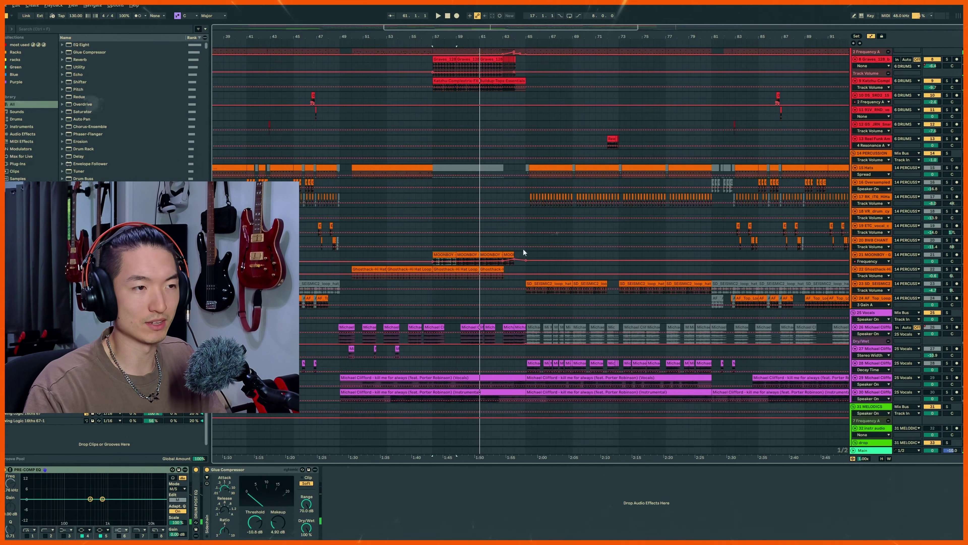
left_click(492, 254)
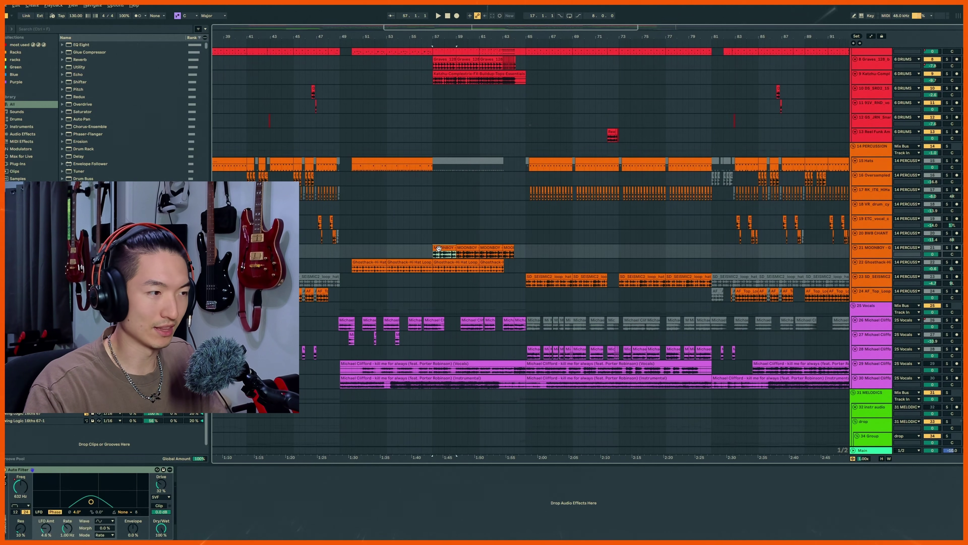
left_click(32, 471)
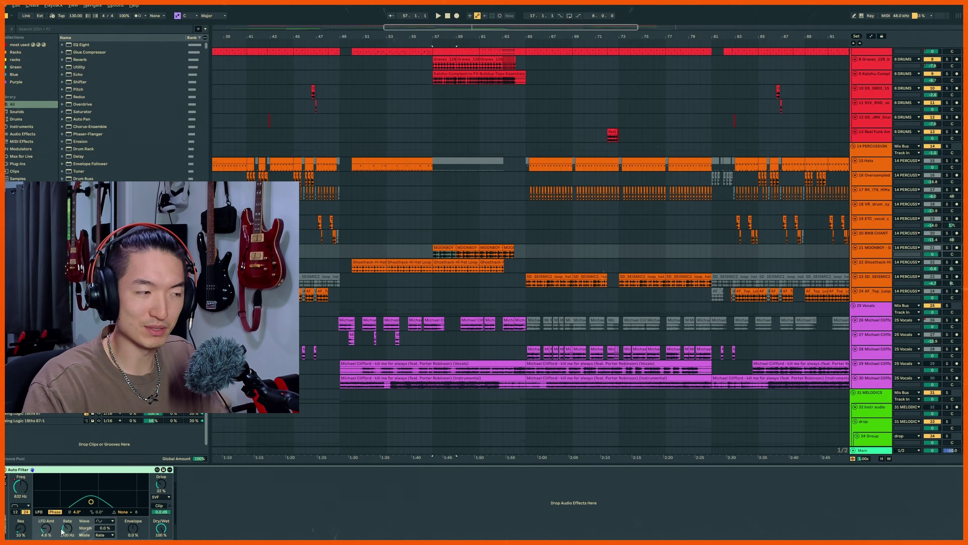
left_click(315, 465)
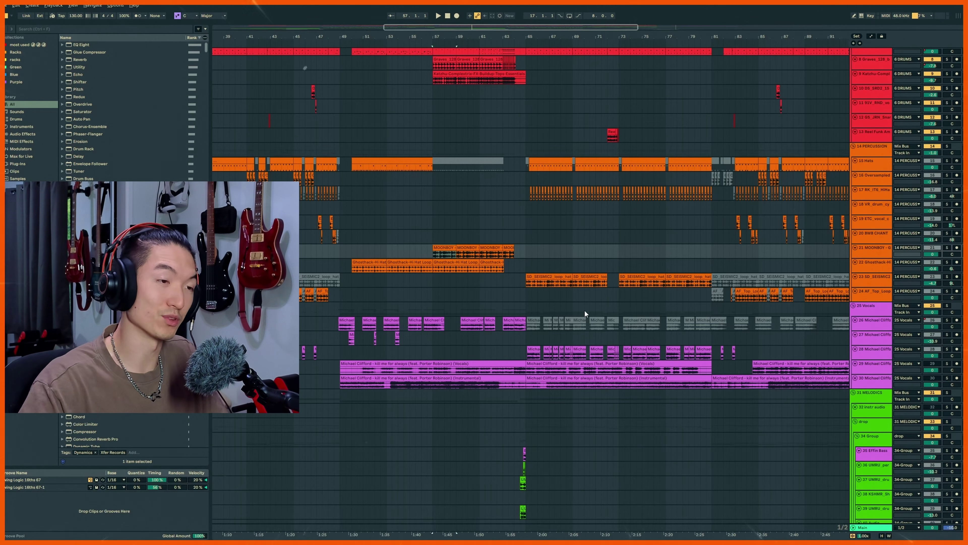
- Select the second drop's melodic clips across tracks 41 to 48 from bar 81, and release the selection
scroll(601, 279, "right", 10)
scroll(458, 285, "down", 10)
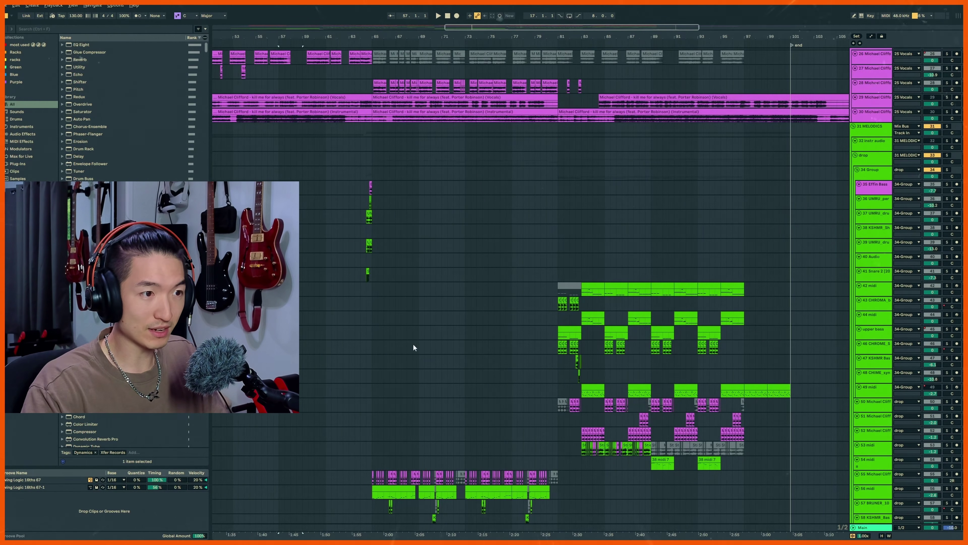
left_click_drag(383, 372, 691, 270)
scroll(652, 313, "up", 5)
scroll(652, 313, "down", 3)
scroll(651, 313, "right", 3)
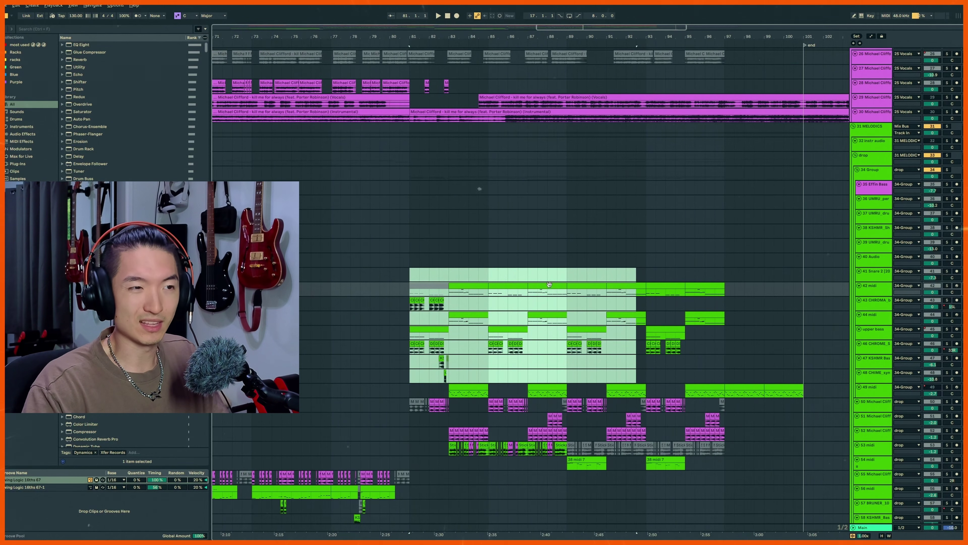
left_click(497, 273)
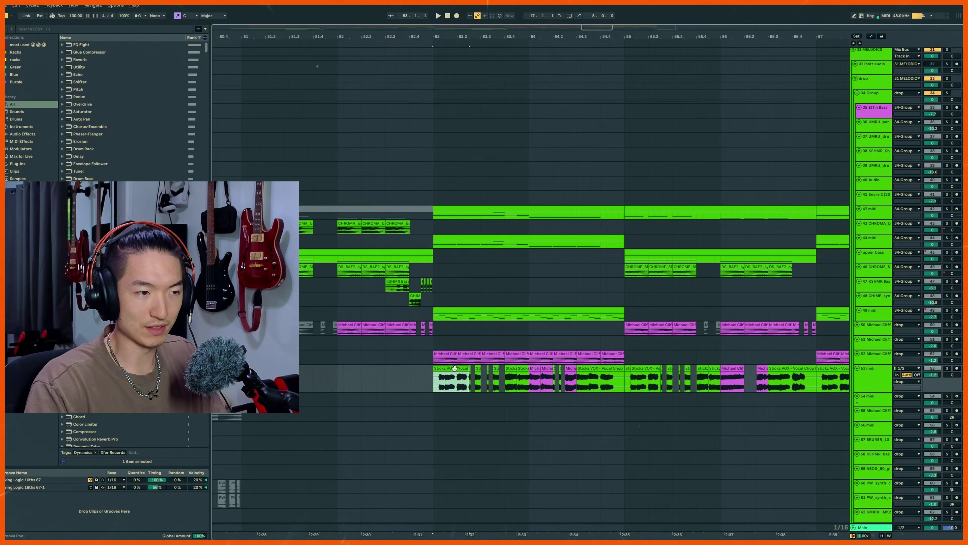
- Audition the Sticks VOX vocal chops on track 53 from bar 83, first soloed and then with the full mix
scroll(546, 383, "left", 5)
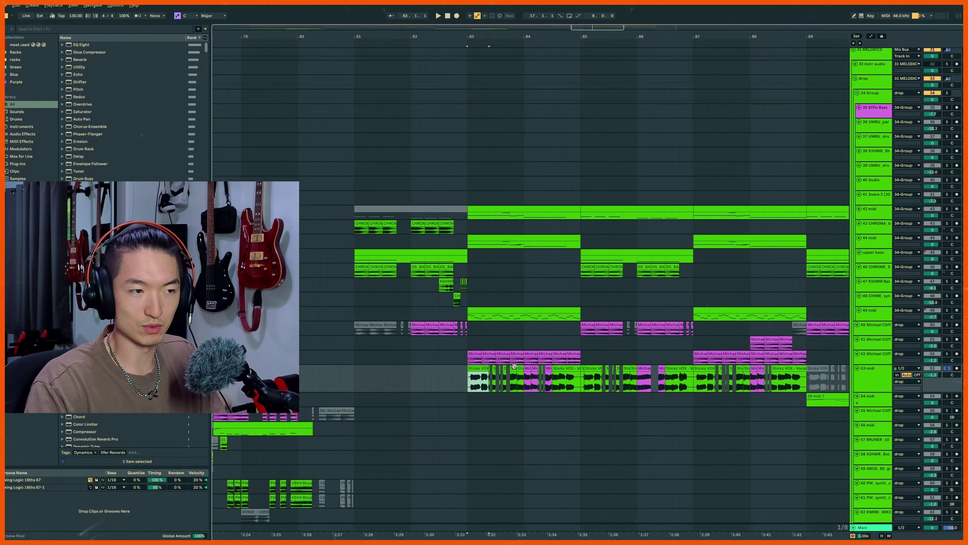
key("space")
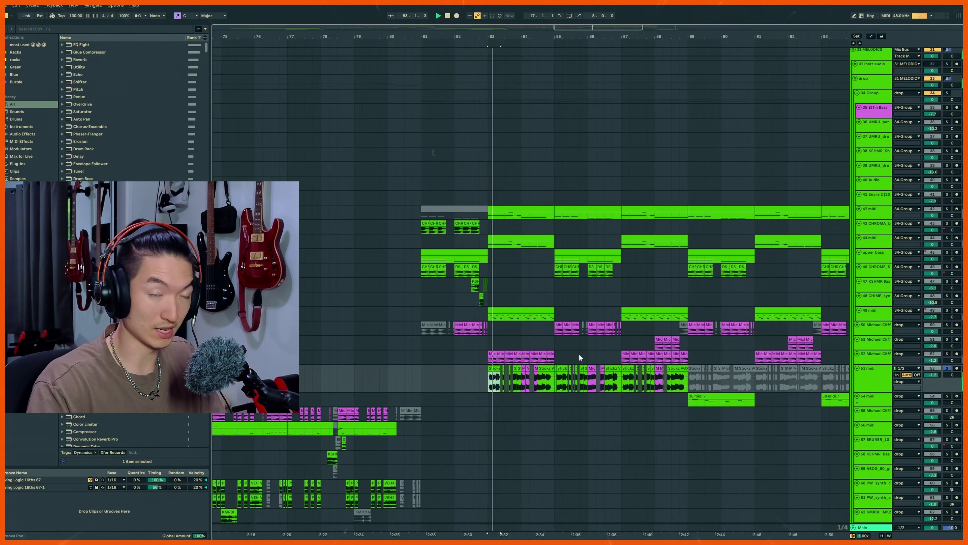
scroll(629, 363, "right", 3)
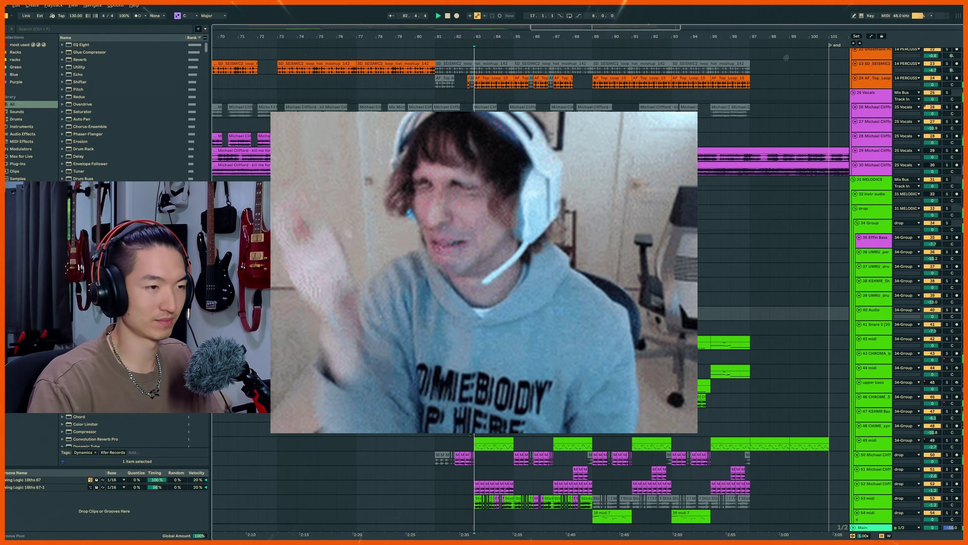
scroll(578, 320, "down", 5)
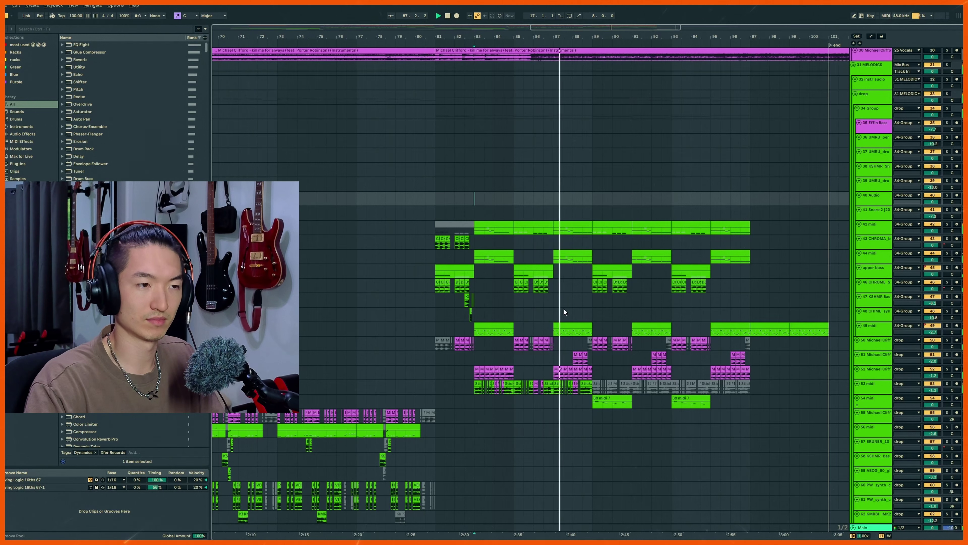
key("space")
- Go to bar 89 and audition the first MIDI clip on track 54 soloed
left_click_drag(515, 388, 552, 389)
left_click_drag(553, 289, 548, 289)
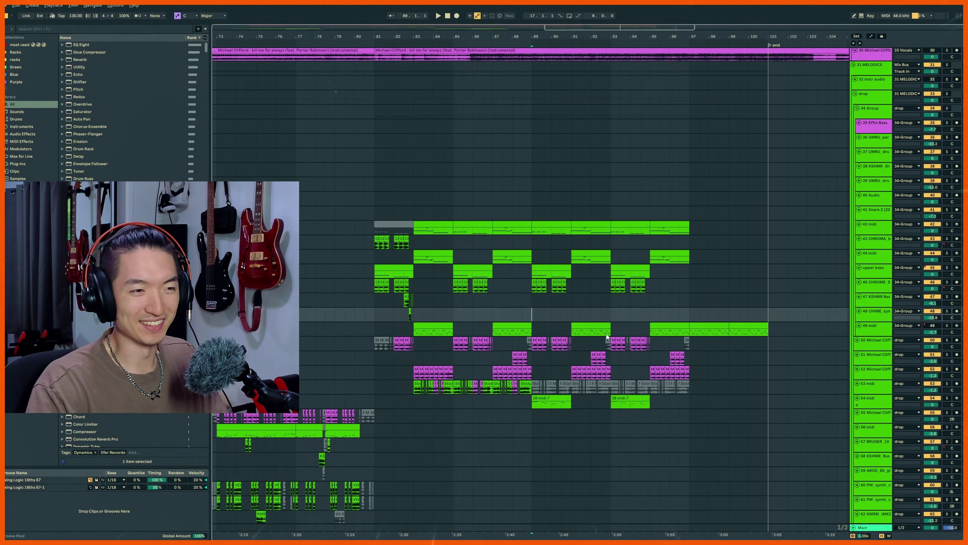
scroll(596, 304, "down", 5)
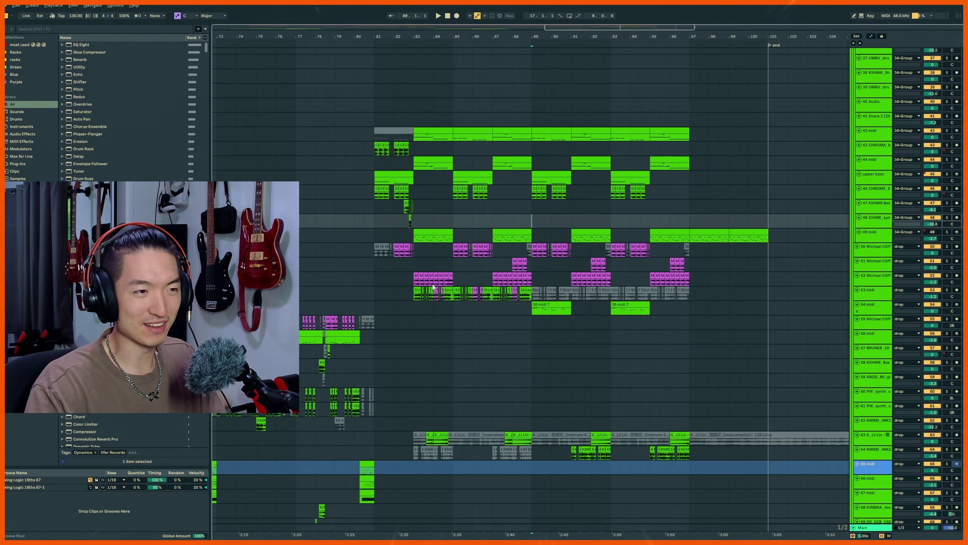
left_click(535, 323)
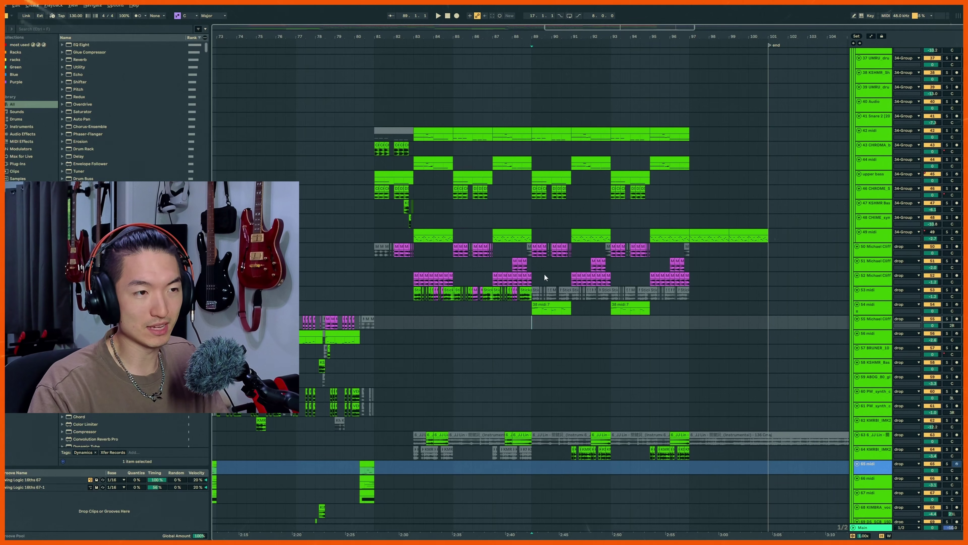
scroll(551, 336, "down", 4)
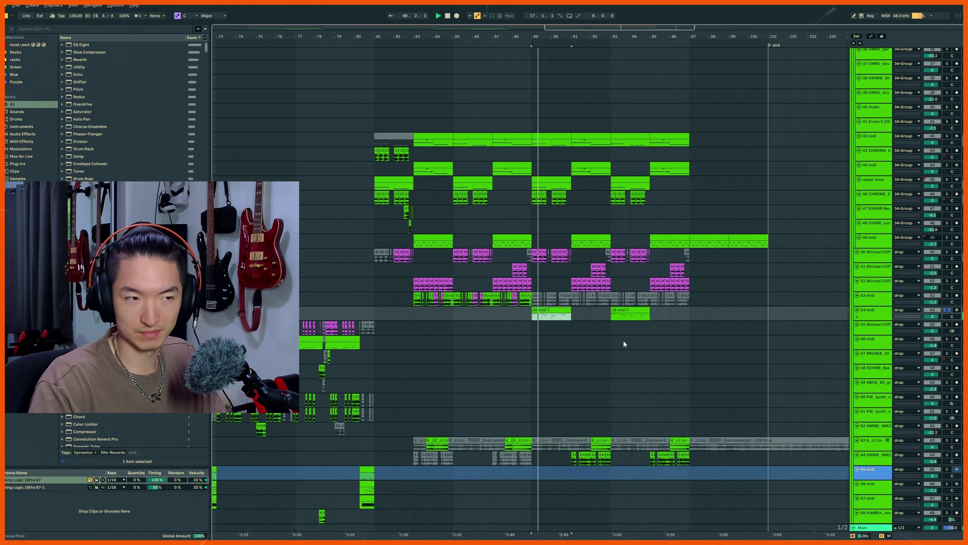
- Examine track 54's Nexus 5 synth and effects chain, and play its MIDI clip at bar 89 with the full mix
double_click(874, 314)
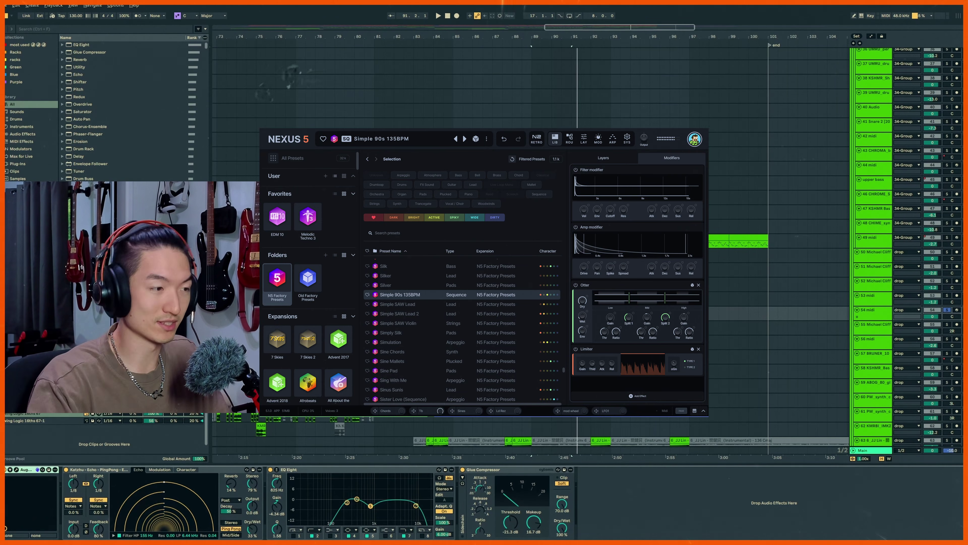
left_click(546, 310)
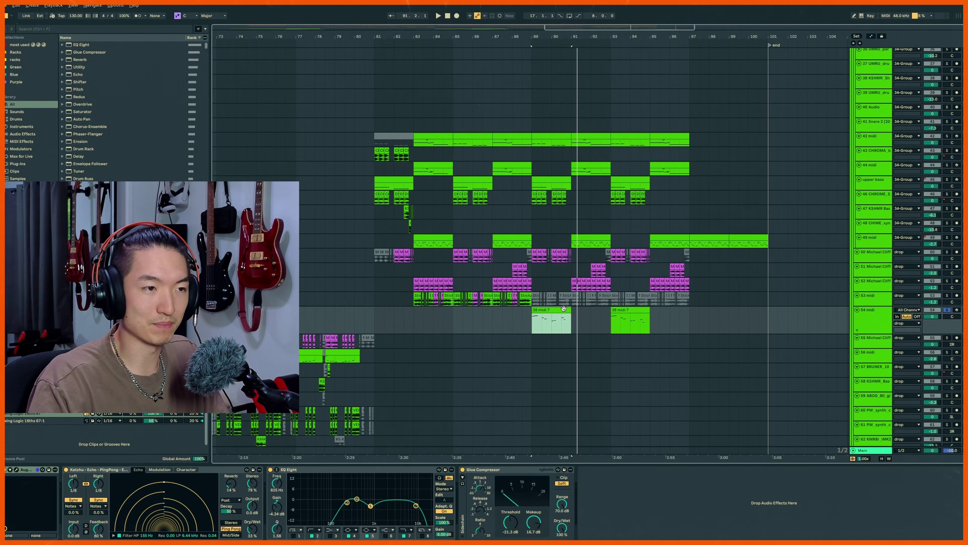
left_click_drag(536, 316, 651, 323)
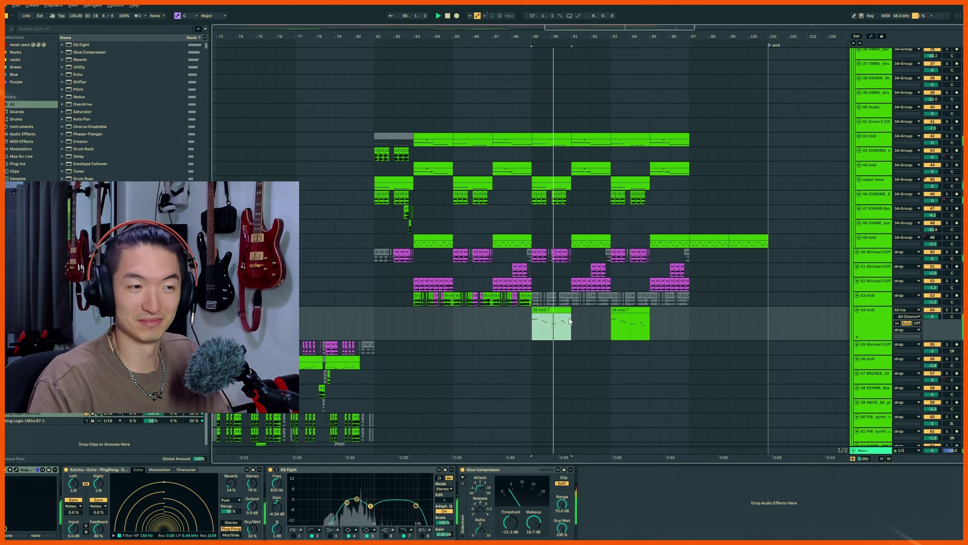
left_click(612, 327)
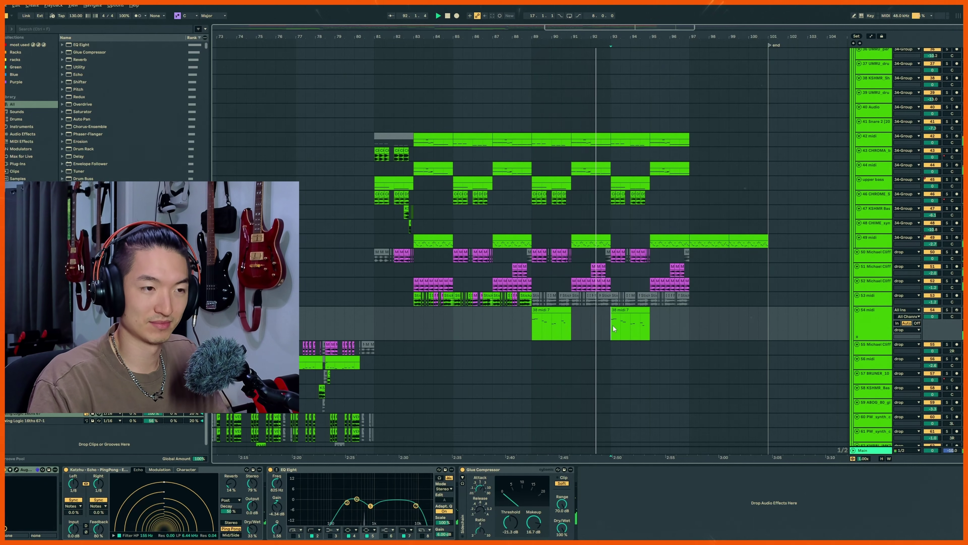
scroll(503, 268, "down", 5)
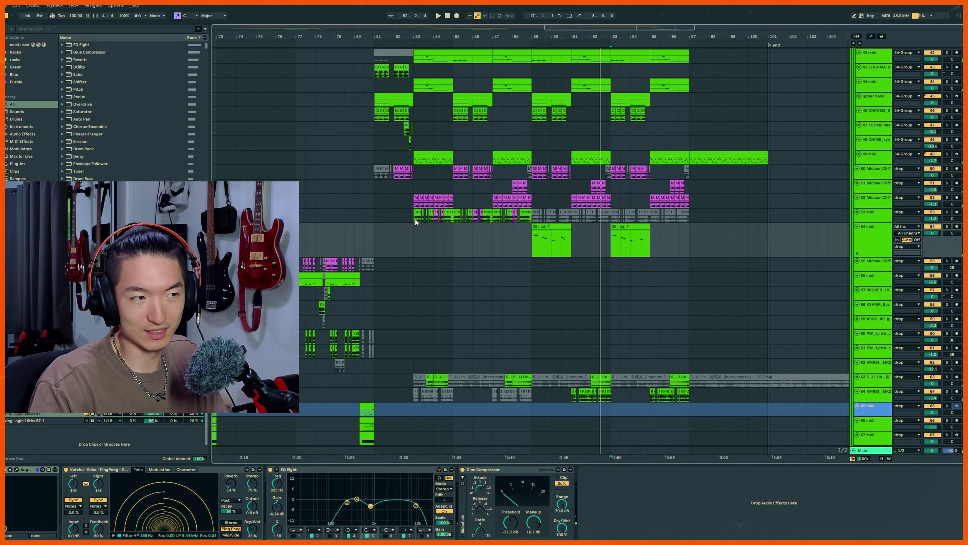
key("space")
- Select track 53's vocal chops from bar 83 to 89 and track 64's clips from bar 91 to 93 to compare them
left_click_drag(414, 219, 527, 232)
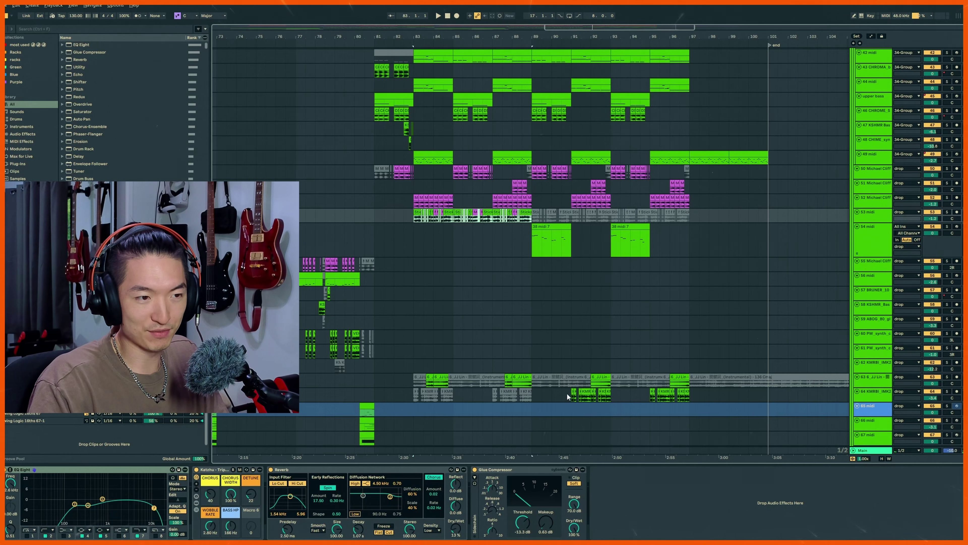
left_click_drag(572, 399, 612, 394)
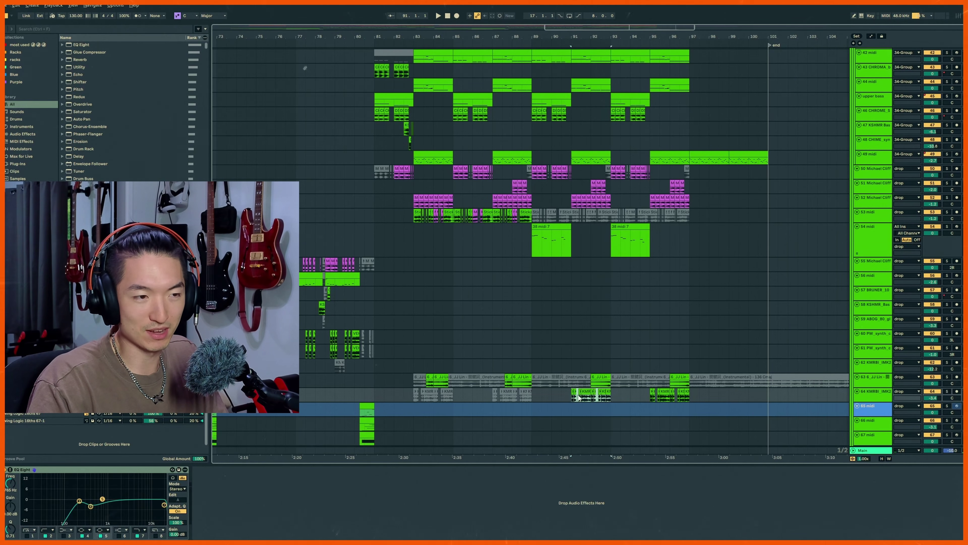
left_click(573, 309)
left_click(619, 293)
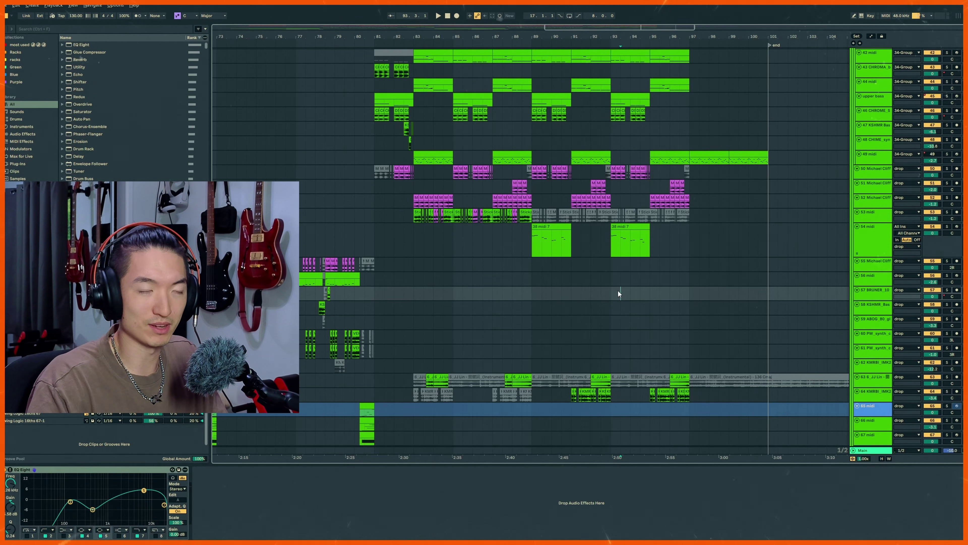
scroll(617, 290, "up", 3)
scroll(630, 266, "down", 4)
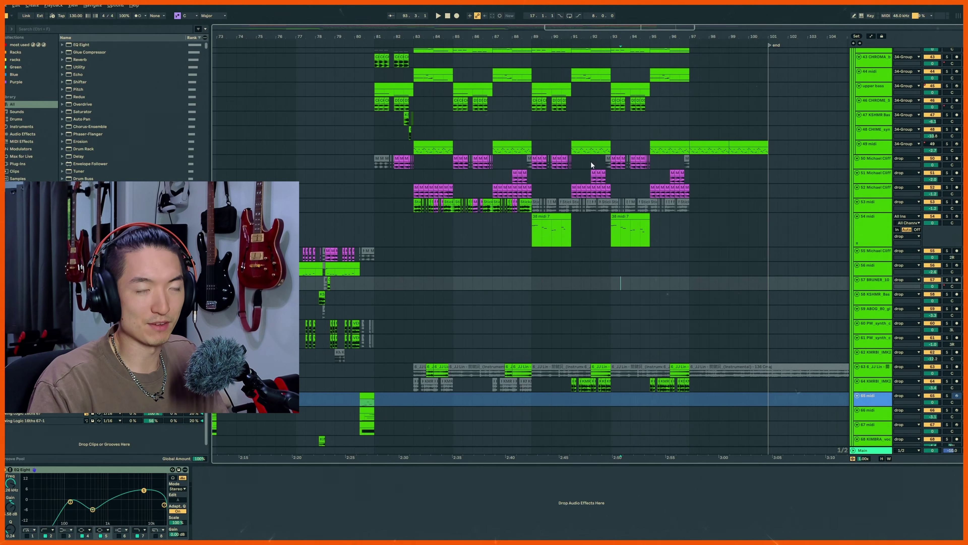